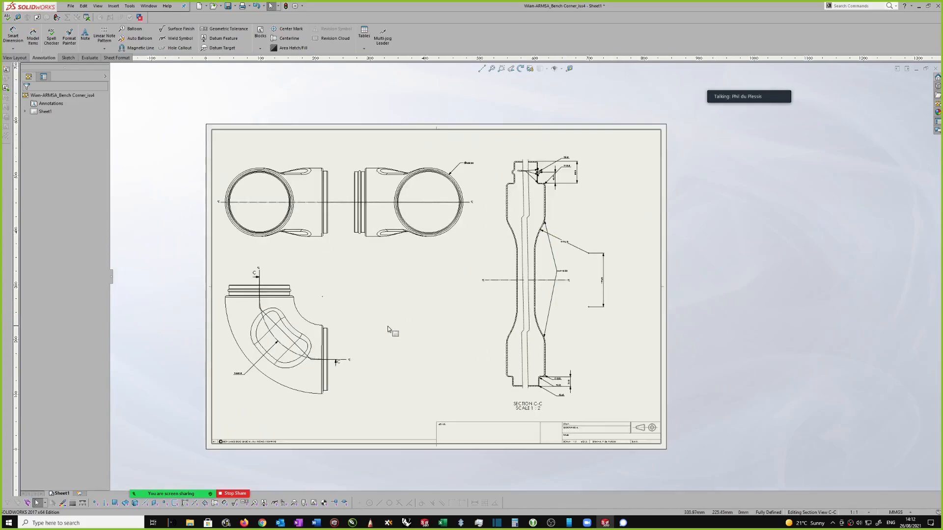
- Dimension the diameter of the plain spigot end in the upper-left view, placing the dimension beside the spigot
{"action": "scroll", "coordinate": [608, 220], "scroll_direction": "down", "scroll_amount": 2}
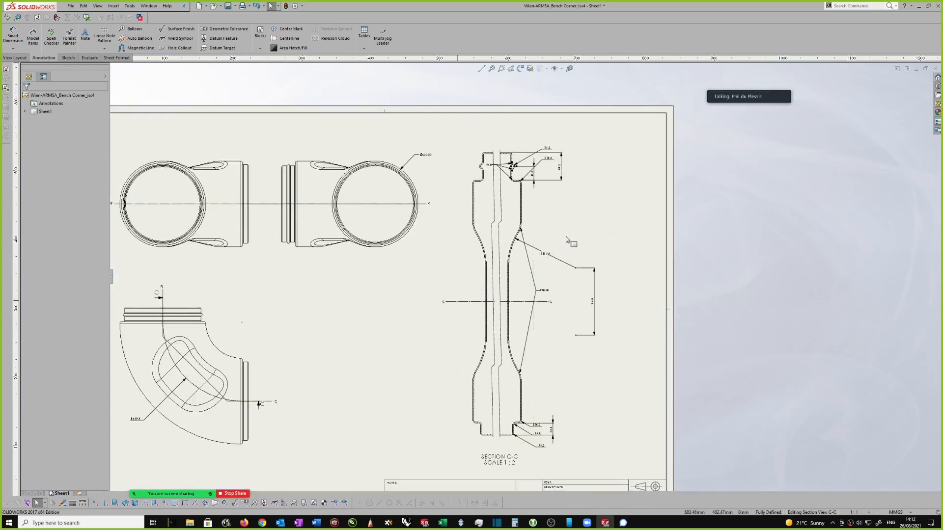
{"action": "scroll", "coordinate": [528, 156], "scroll_direction": "down", "scroll_amount": 2}
{"action": "scroll", "coordinate": [510, 162], "scroll_direction": "down", "scroll_amount": 3}
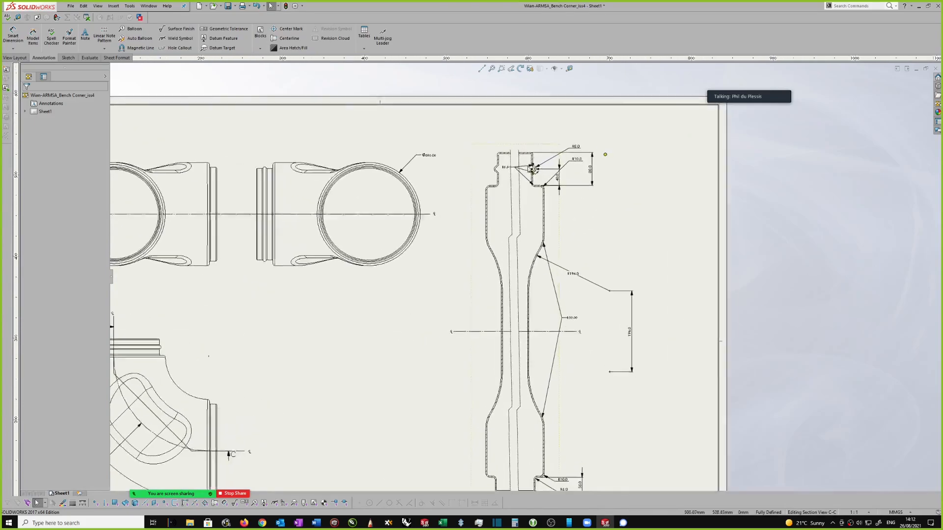
{"action": "middle_click_drag", "start_coordinate": [247, 174], "coordinate": [283, 174]}
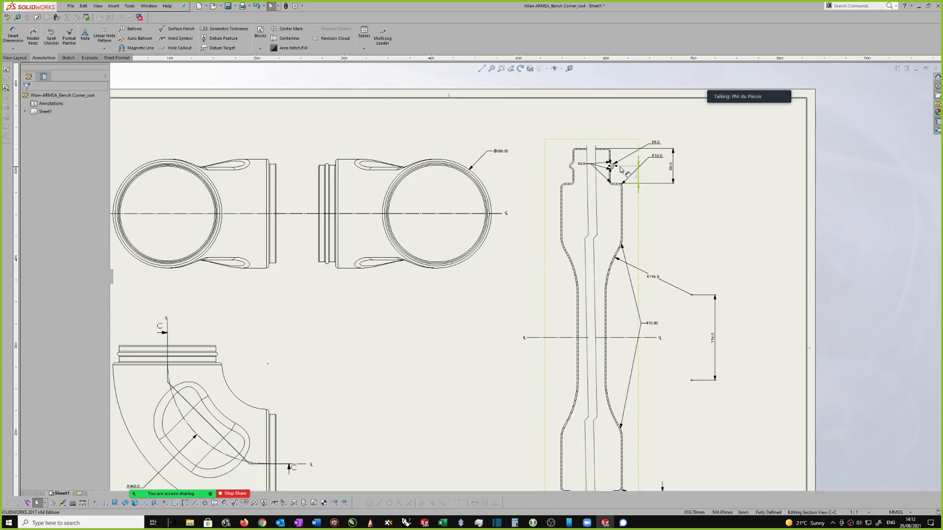
{"action": "scroll", "coordinate": [296, 180], "scroll_direction": "down", "scroll_amount": 1}
{"action": "right_click_drag", "start_coordinate": [354, 126], "coordinate": [351, 95]}
{"action": "scroll", "coordinate": [261, 171], "scroll_direction": "down", "scroll_amount": 2}
{"action": "left_click", "coordinate": [320, 180]}
{"action": "left_click", "coordinate": [319, 351]}
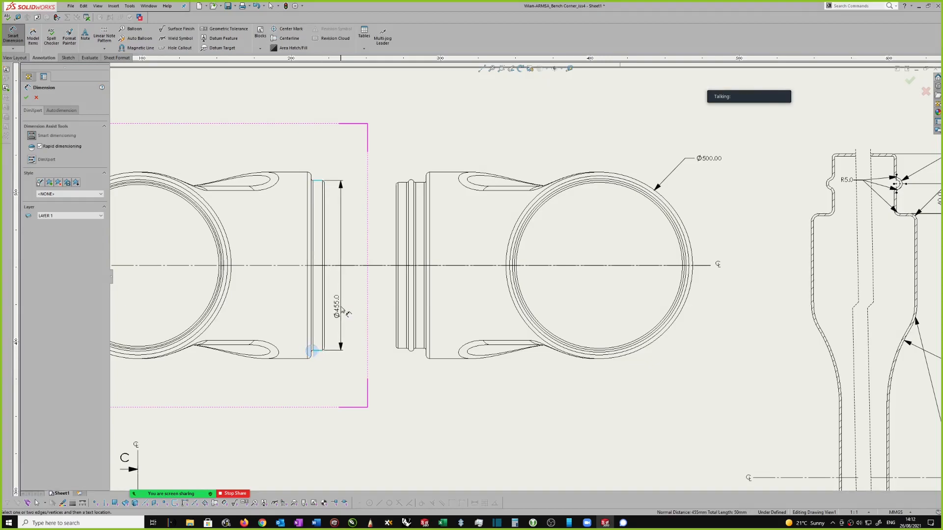
{"action": "left_click", "coordinate": [348, 275]}
- Dimension the diameter of the spigot at the lower end of Section C-C, placing the dimension below it
{"action": "scroll", "coordinate": [355, 266], "scroll_direction": "up", "scroll_amount": 1}
{"action": "scroll", "coordinate": [514, 247], "scroll_direction": "up", "scroll_amount": 5}
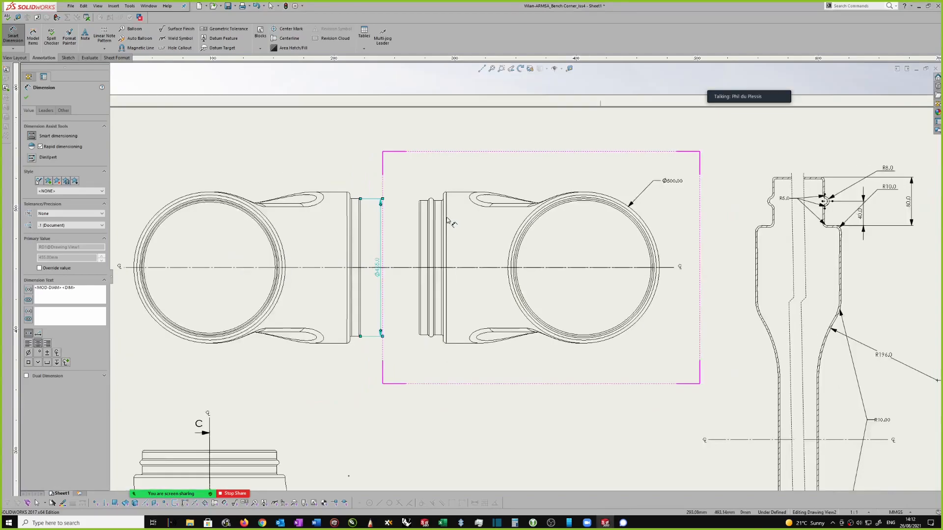
{"action": "middle_click_drag", "start_coordinate": [674, 328], "coordinate": [663, 77]}
{"action": "left_click", "coordinate": [599, 263]}
{"action": "left_click", "coordinate": [632, 256]}
{"action": "left_click", "coordinate": [612, 277]}
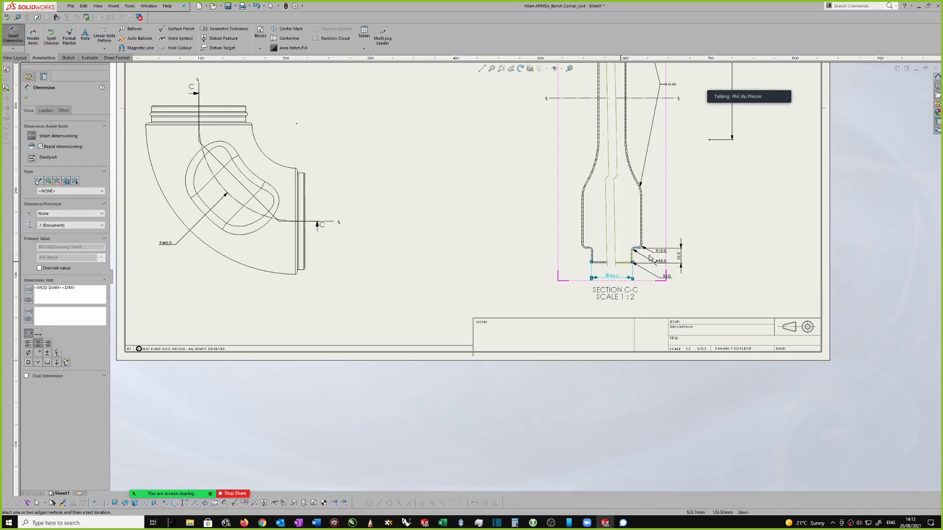
{"action": "key", "text": "Escape"}
{"action": "scroll", "coordinate": [425, 197], "scroll_direction": "up", "scroll_amount": 2}
{"action": "scroll", "coordinate": [425, 197], "scroll_direction": "down", "scroll_amount": 3}
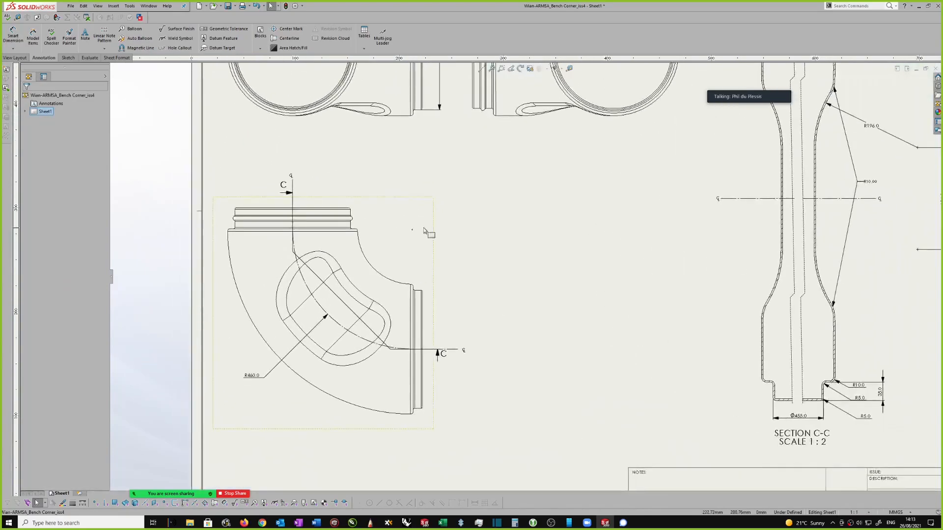
{"action": "scroll", "coordinate": [424, 229], "scroll_direction": "down", "scroll_amount": 1}
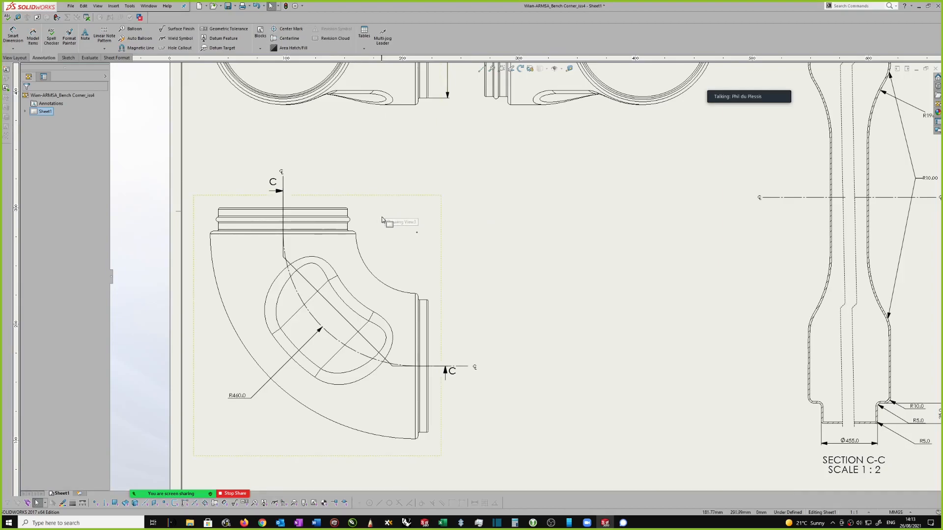
{"action": "scroll", "coordinate": [286, 235], "scroll_direction": "down", "scroll_amount": 2}
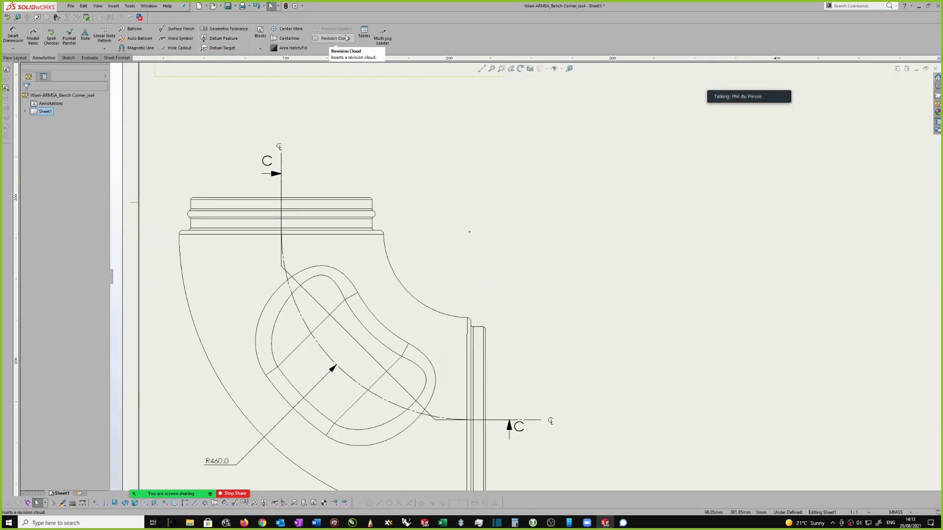
{"action": "left_click", "coordinate": [223, 37]}
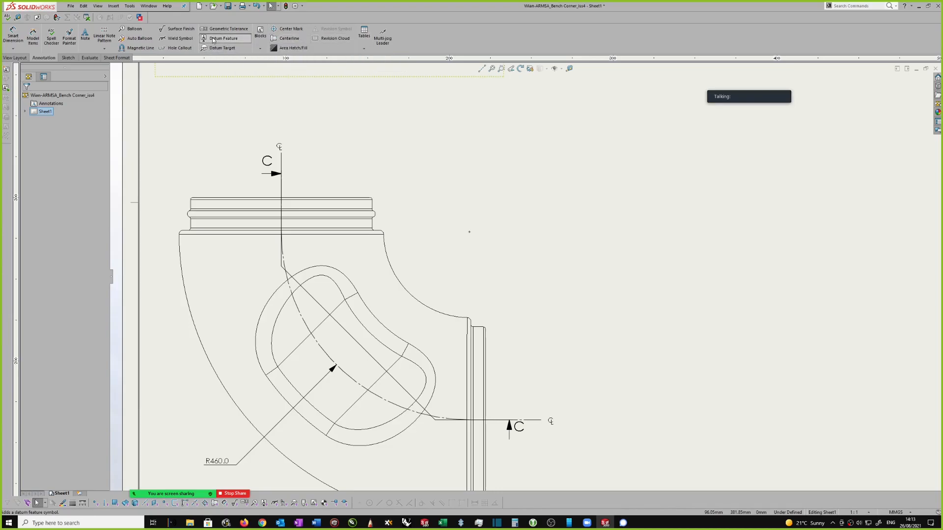
{"action": "scroll", "coordinate": [373, 236], "scroll_direction": "down", "scroll_amount": 1}
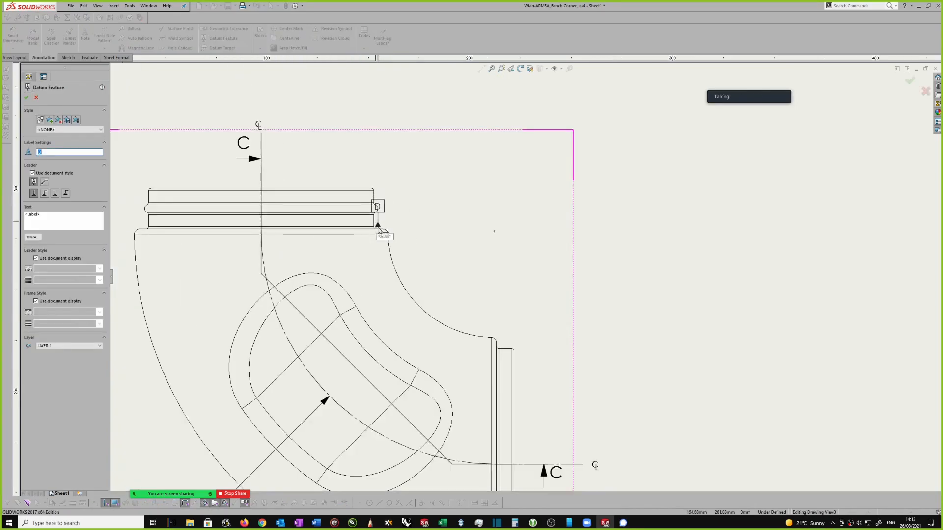
{"action": "left_click", "coordinate": [379, 230]}
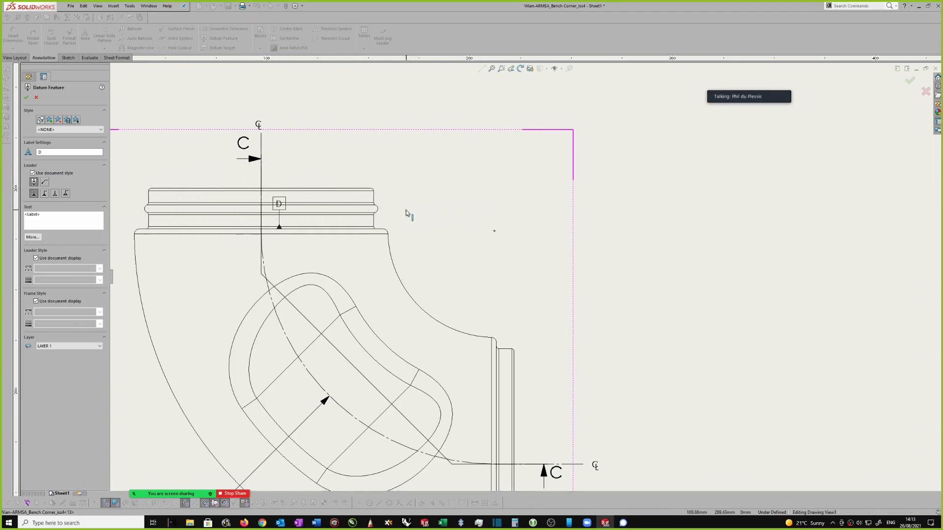
{"action": "key", "text": "Escape"}
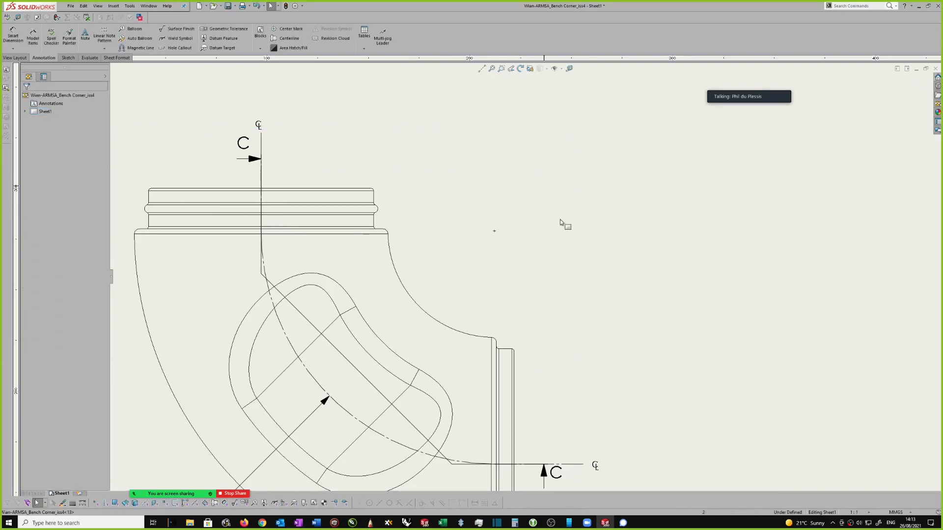
- Draw a horizontal centerline about 236 mm long from the upper flange edge of the elbow view past the bend's center mark
{"action": "right_click_drag", "start_coordinate": [572, 208], "coordinate": [578, 171]}
{"action": "key", "text": "s"}
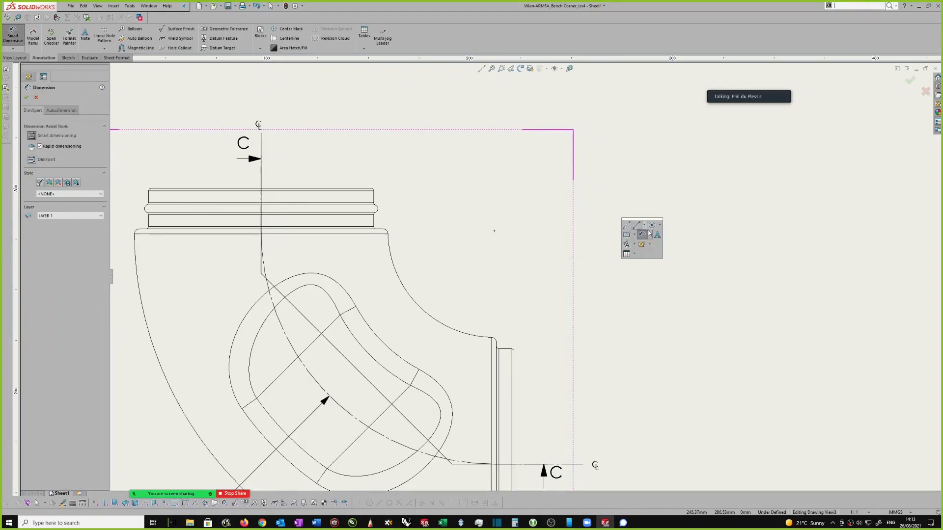
{"action": "left_click", "coordinate": [625, 226]}
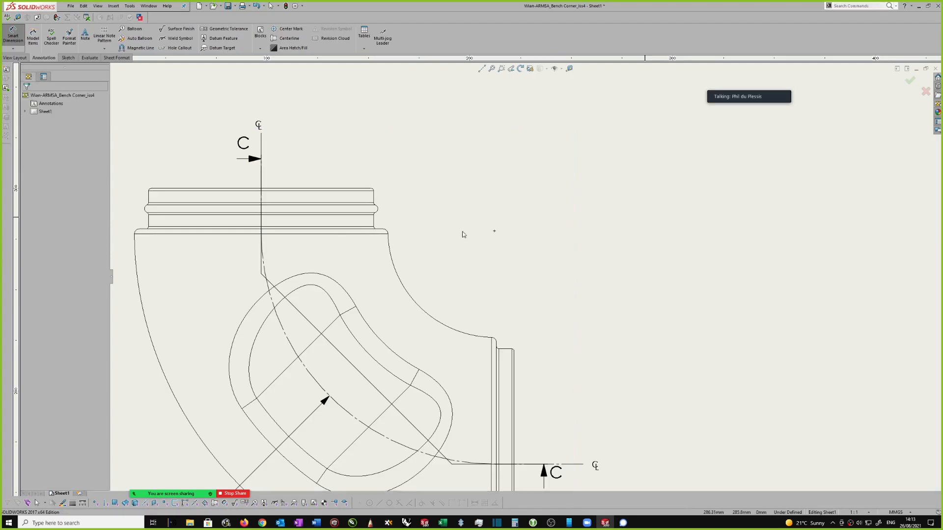
{"action": "left_click", "coordinate": [386, 232]}
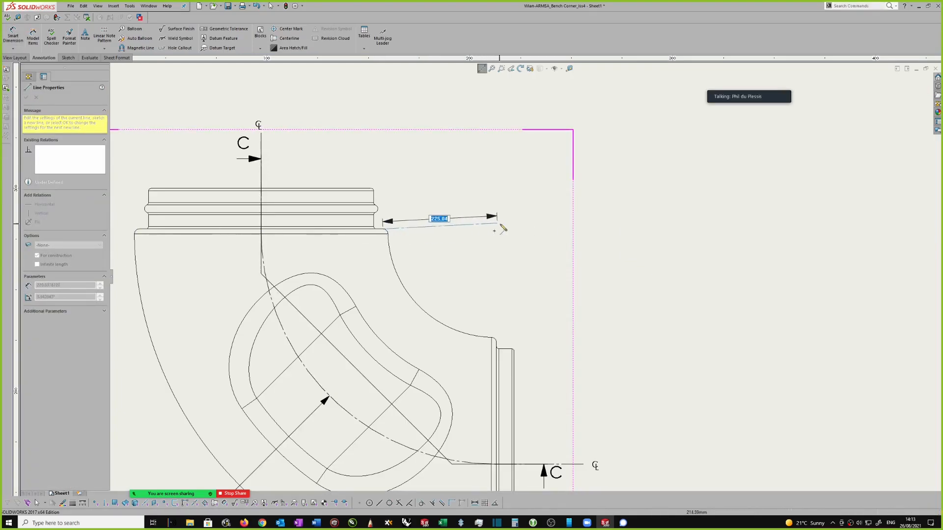
{"action": "left_click", "coordinate": [507, 228]}
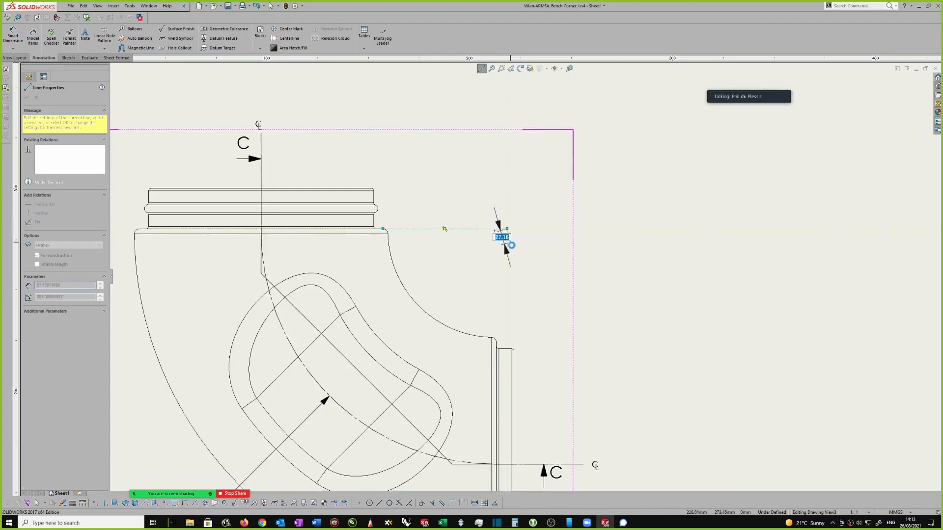
{"action": "key", "text": "Escape"}
- Draw a vertical centerline from the elbow's side flange edge up past the horizontal centerline near the bend's center mark
{"action": "right_click_drag", "start_coordinate": [601, 276], "coordinate": [600, 236]}
{"action": "scroll", "coordinate": [520, 311], "scroll_direction": "down", "scroll_amount": 1}
{"action": "scroll", "coordinate": [518, 317], "scroll_direction": "down", "scroll_amount": 1}
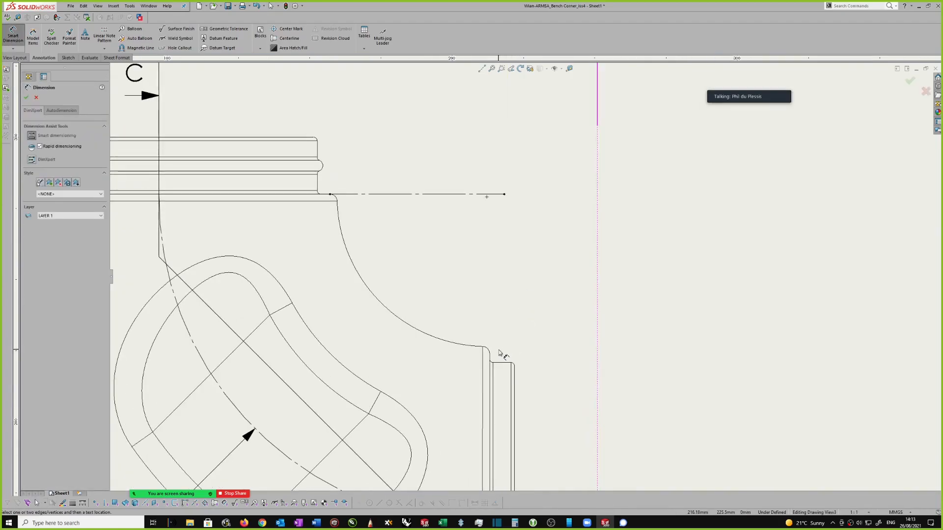
{"action": "key", "text": "Escape"}
{"action": "key", "text": "s"}
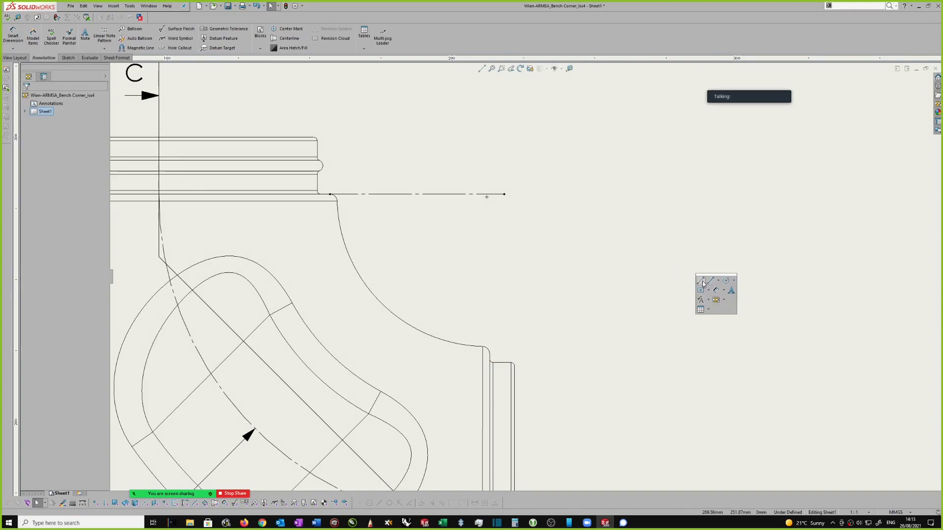
{"action": "left_click", "coordinate": [702, 282]}
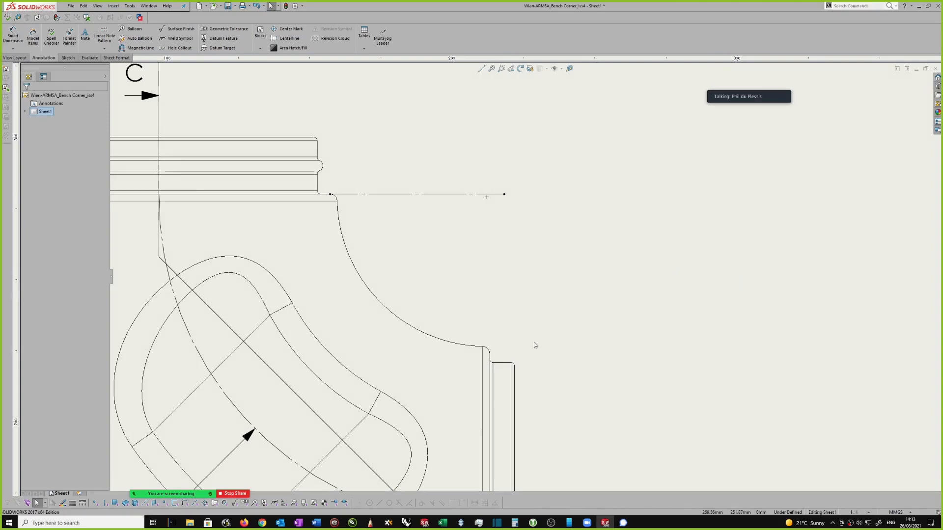
{"action": "left_click", "coordinate": [490, 354]}
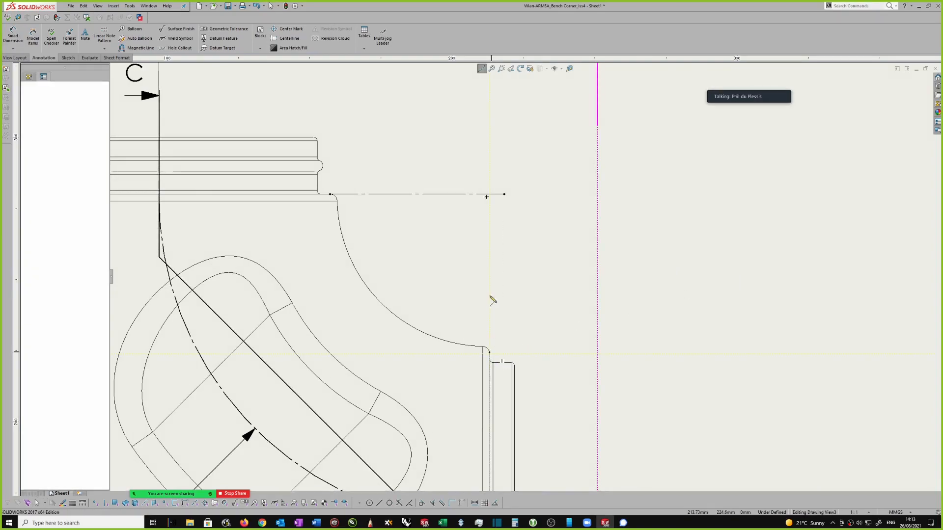
{"action": "left_click", "coordinate": [489, 168]}
{"action": "key", "text": "Escape"}
- Shorten the vertical centerline to about 234 mm so its upper end stops just above the horizontal centerline
{"action": "scroll", "coordinate": [497, 180], "scroll_direction": "down", "scroll_amount": 1}
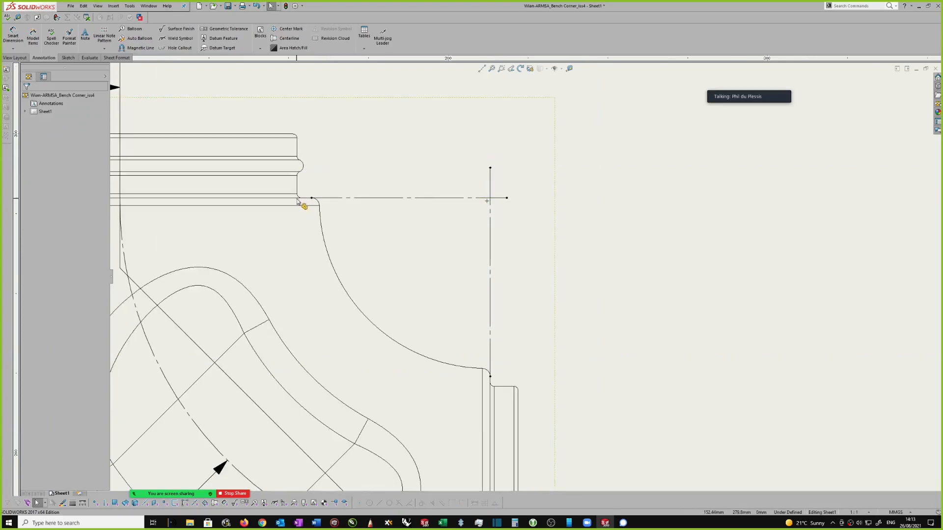
{"action": "scroll", "coordinate": [486, 196], "scroll_direction": "down", "scroll_amount": 1}
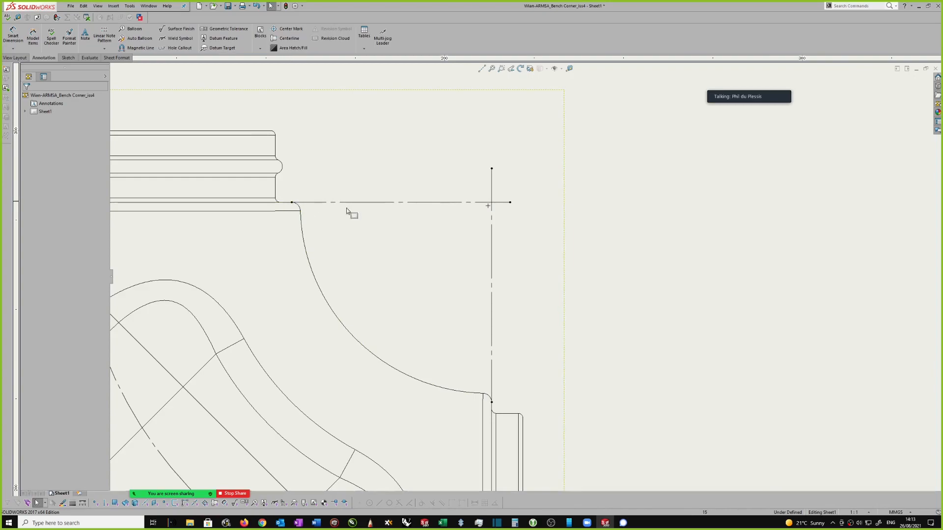
{"action": "scroll", "coordinate": [491, 172], "scroll_direction": "down", "scroll_amount": 1}
{"action": "scroll", "coordinate": [549, 221], "scroll_direction": "up", "scroll_amount": 1}
{"action": "mouse_move", "coordinate": [497, 187]}
{"action": "left_mouse_down"}
{"action": "mouse_move", "coordinate": [498, 214]}
{"action": "mouse_move", "coordinate": [509, 223]}
{"action": "left_mouse_up"}
{"action": "left_click", "coordinate": [611, 237]}
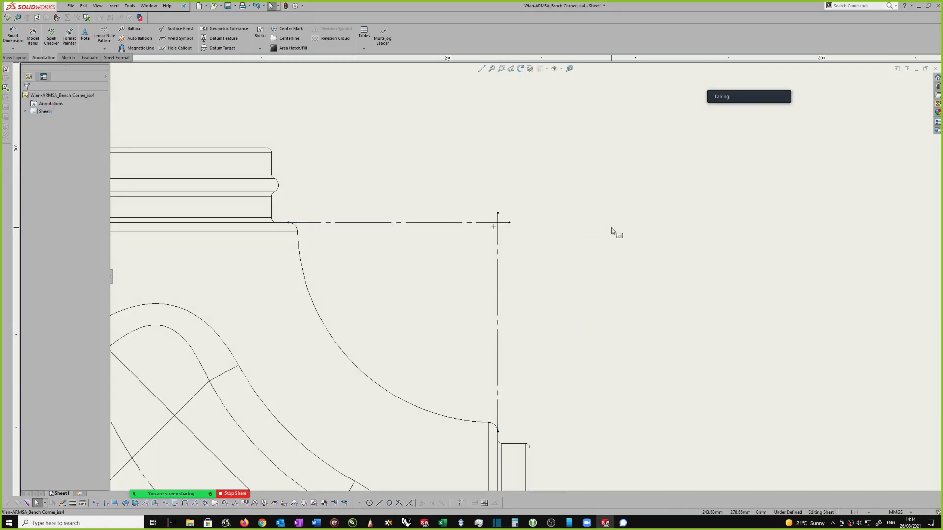
{"action": "right_click_drag", "start_coordinate": [611, 229], "coordinate": [611, 201]}
{"action": "scroll", "coordinate": [554, 193], "scroll_direction": "down", "scroll_amount": 2}
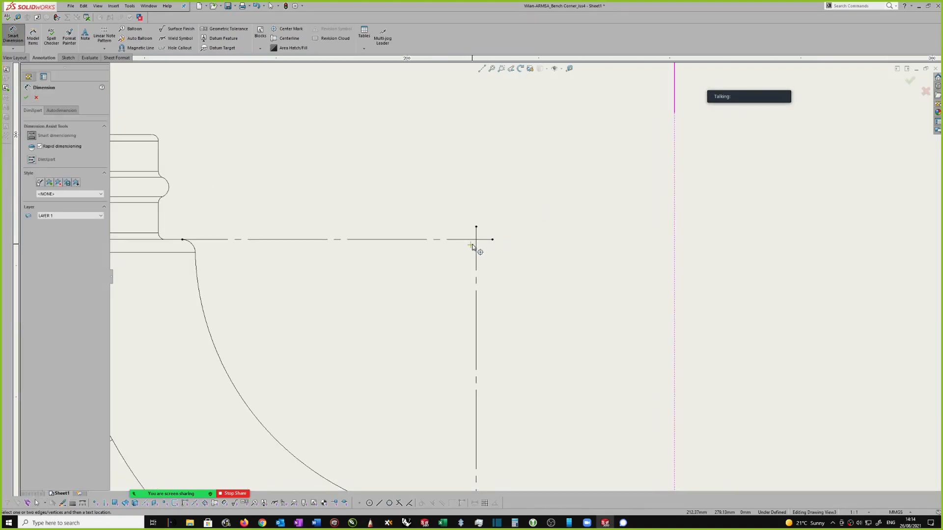
{"action": "key", "text": "Escape"}
{"action": "scroll", "coordinate": [474, 248], "scroll_direction": "down", "scroll_amount": 1}
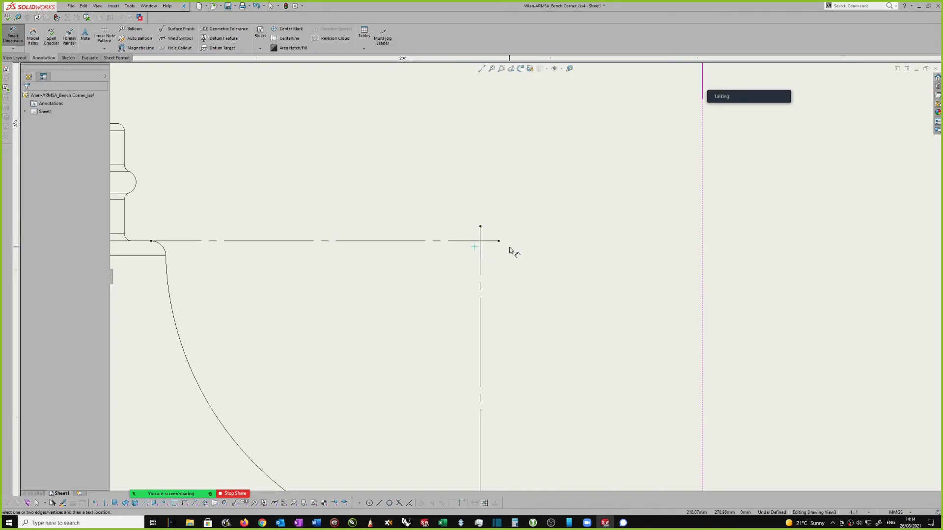
{"action": "key", "text": "Escape"}
{"action": "scroll", "coordinate": [481, 250], "scroll_direction": "down", "scroll_amount": 1}
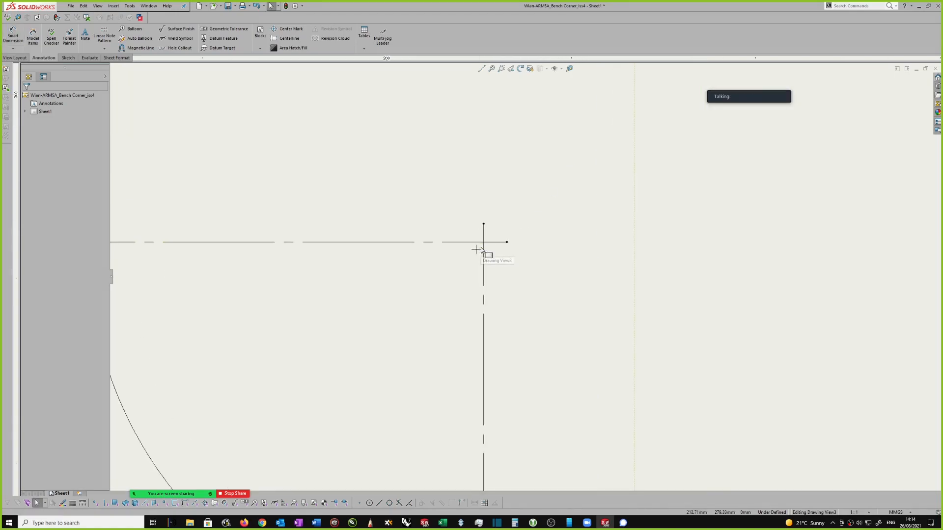
{"action": "left_click", "coordinate": [478, 248]}
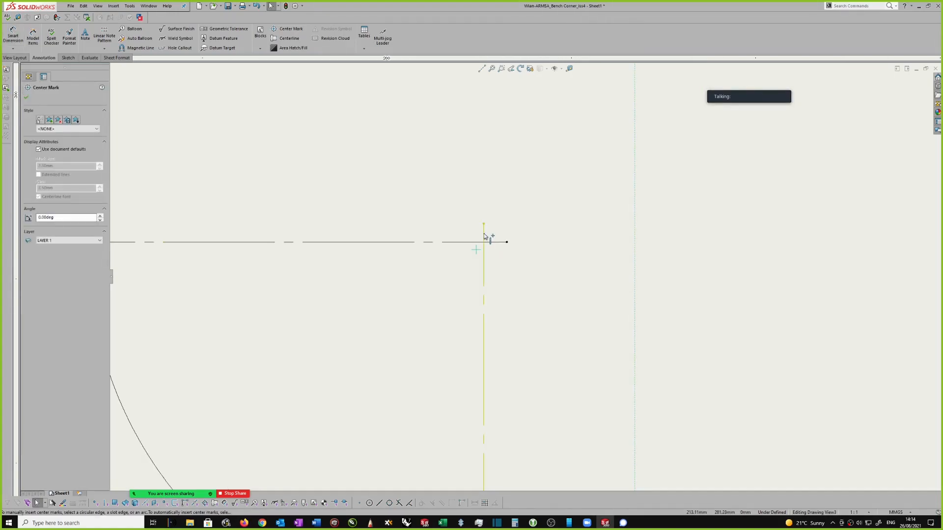
{"action": "left_click", "coordinate": [484, 232]}
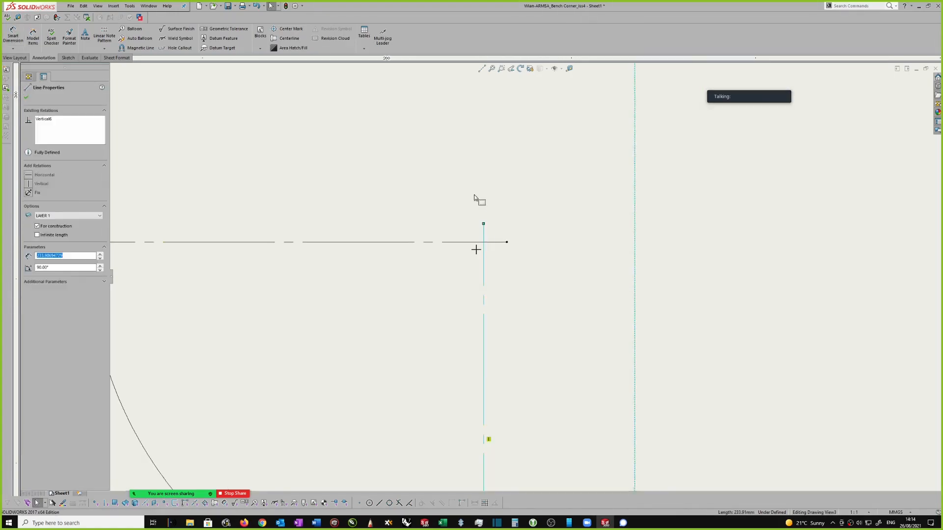
{"action": "left_click", "coordinate": [475, 249]}
{"action": "left_click", "coordinate": [719, 204]}
- Dimension the horizontal offset between the bend's center mark and the vertical centerline as a driven dimension
{"action": "right_click_drag", "start_coordinate": [719, 204], "coordinate": [697, 157]}
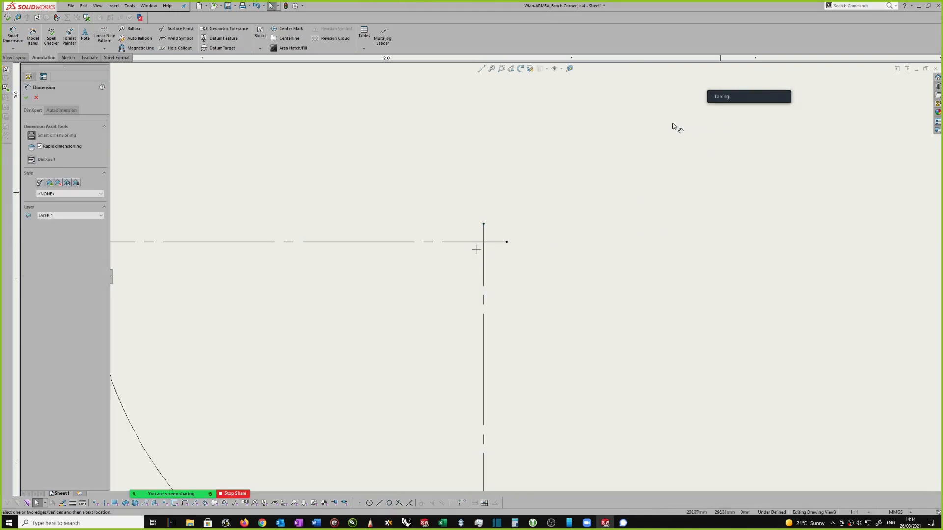
{"action": "left_click", "coordinate": [485, 237]}
{"action": "scroll", "coordinate": [545, 204], "scroll_direction": "up", "scroll_amount": 1}
{"action": "left_click", "coordinate": [595, 174]}
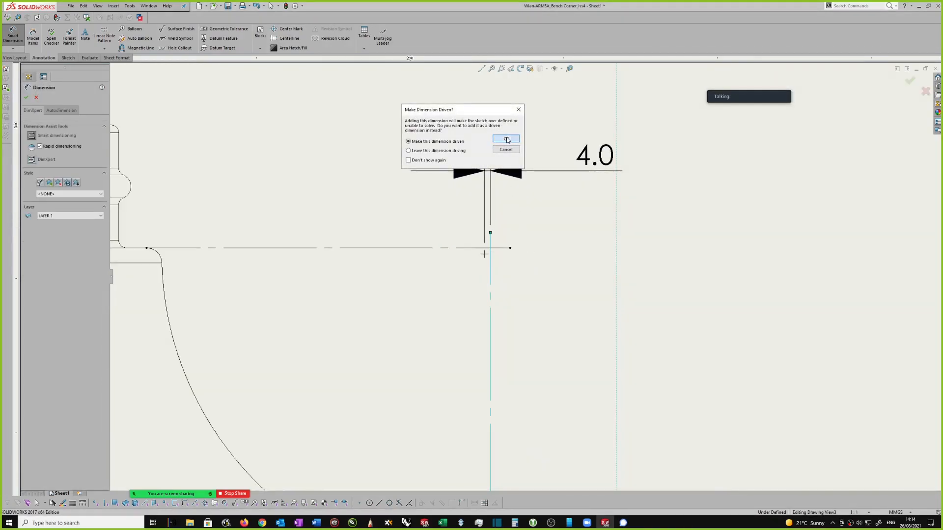
{"action": "left_click", "coordinate": [505, 139]}
- Dimension the vertical offset between the bend's center mark and the horizontal centerline as a driven dimension
{"action": "left_click", "coordinate": [484, 250]}
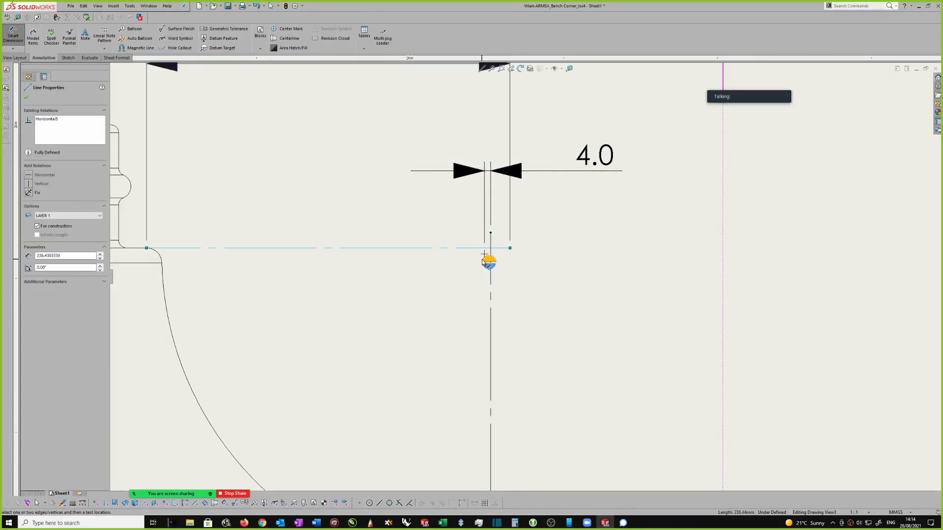
{"action": "scroll", "coordinate": [489, 262], "scroll_direction": "down", "scroll_amount": 2}
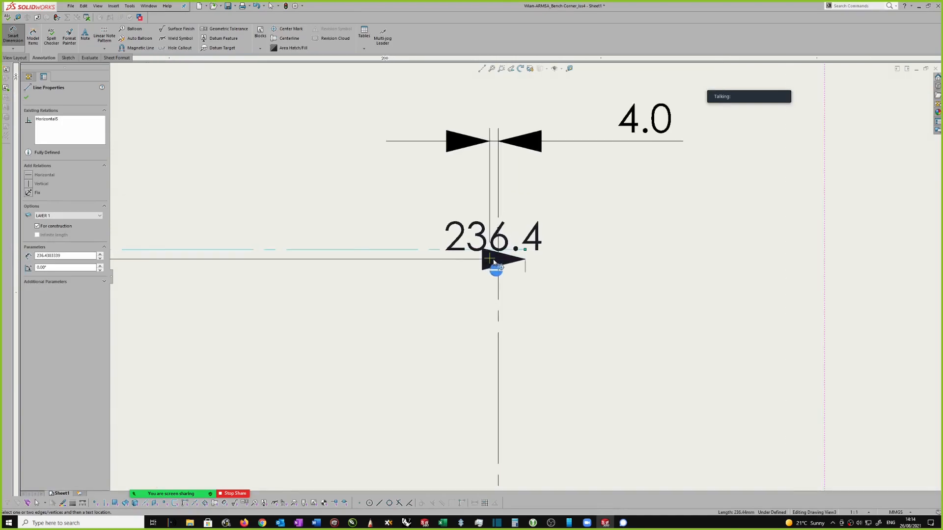
{"action": "left_click", "coordinate": [495, 260]}
{"action": "scroll", "coordinate": [540, 270], "scroll_direction": "up", "scroll_amount": 1}
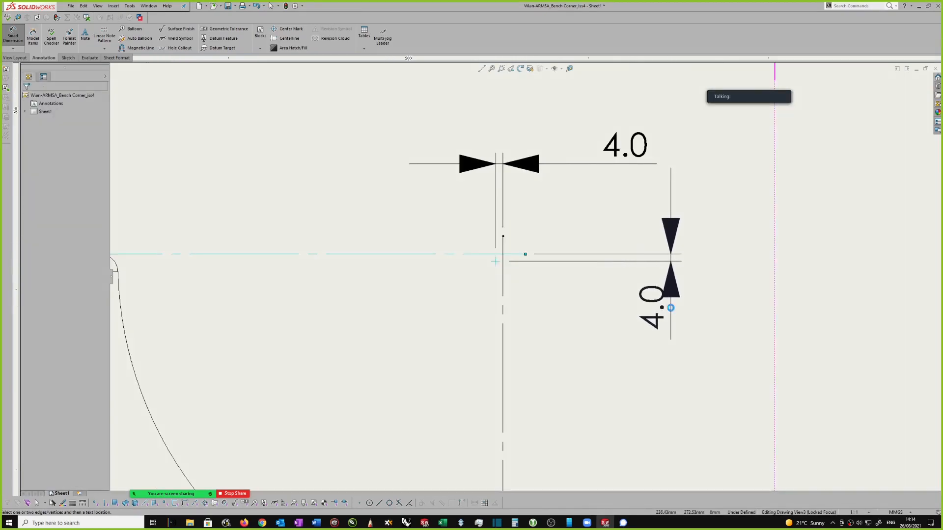
{"action": "left_click", "coordinate": [671, 308]}
{"action": "left_click", "coordinate": [506, 138]}
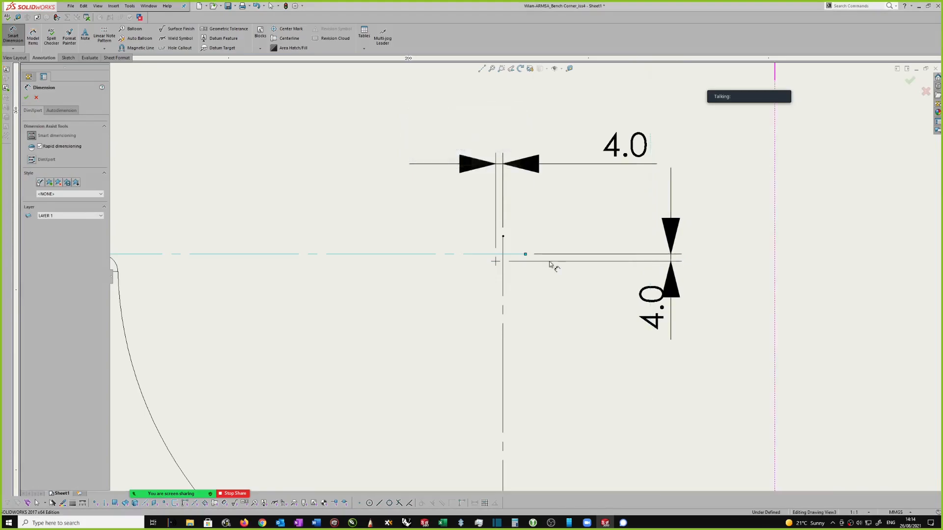
- Attach a datum feature symbol to the horizontal centerline, with its label above the line beside the elbow's upper flange
{"action": "scroll", "coordinate": [547, 261], "scroll_direction": "up", "scroll_amount": 3}
{"action": "scroll", "coordinate": [568, 278], "scroll_direction": "up", "scroll_amount": 1}
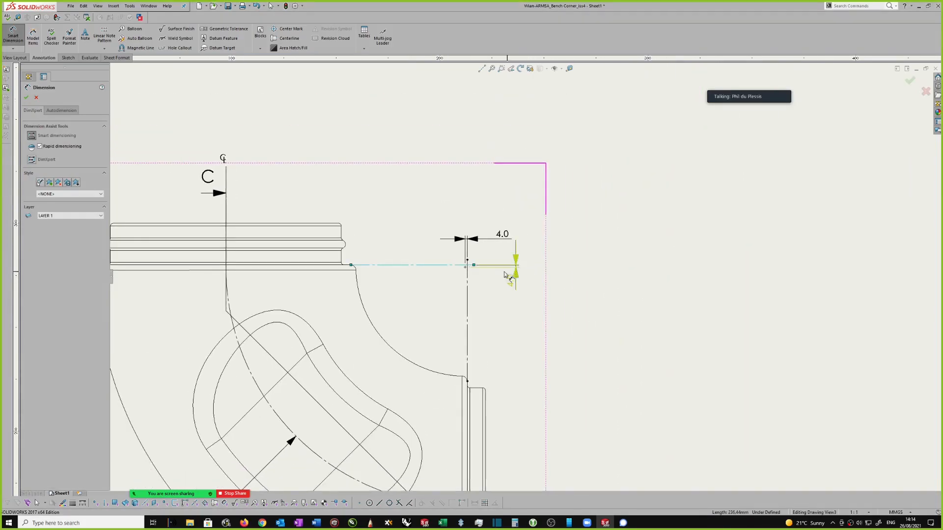
{"action": "scroll", "coordinate": [476, 270], "scroll_direction": "down", "scroll_amount": 2}
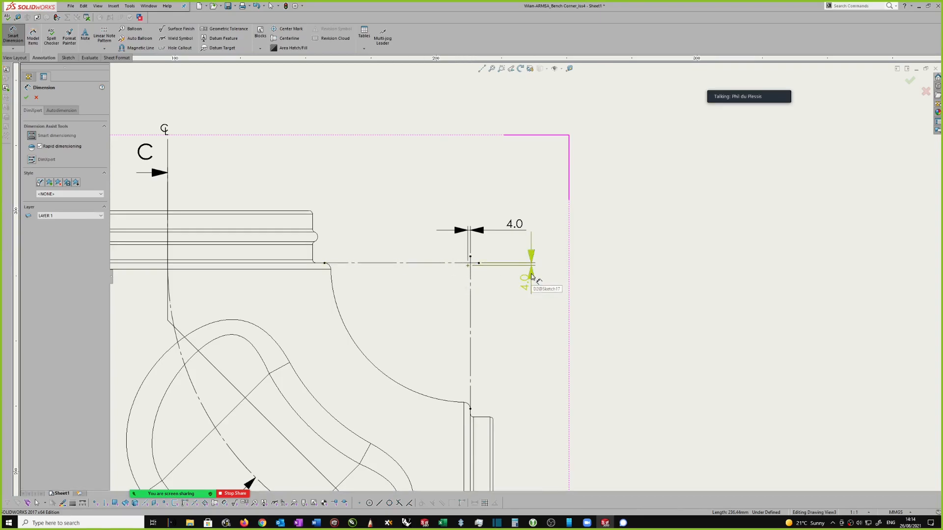
{"action": "key", "text": "Escape"}
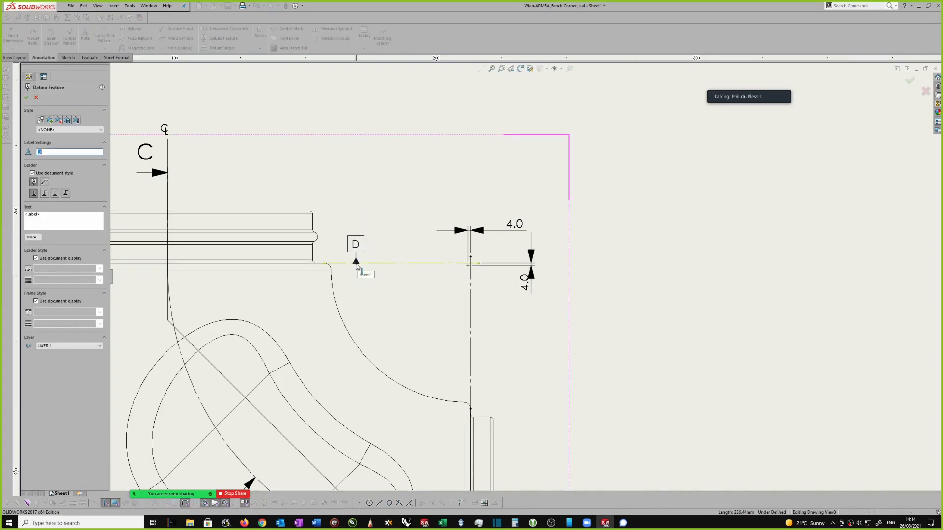
{"action": "left_click", "coordinate": [352, 263]}
{"action": "left_click", "coordinate": [350, 188]}
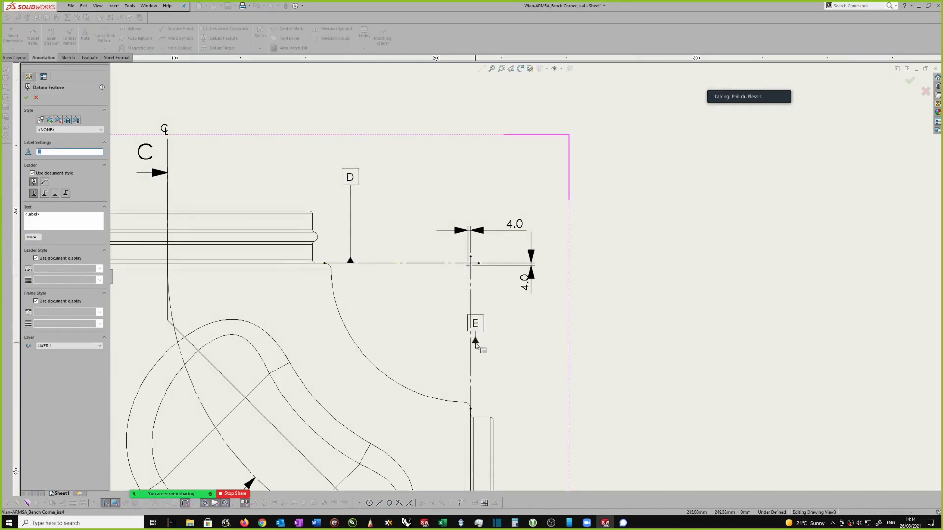
- Attach a second datum feature symbol to the vertical centerline, with its label outside the elbow
{"action": "left_click", "coordinate": [470, 359]}
{"action": "left_click", "coordinate": [536, 359]}
{"action": "key", "text": "Escape"}
- Review the whole drawing sheet, including the elbow views and section C-C
{"action": "scroll", "coordinate": [585, 285], "scroll_direction": "up", "scroll_amount": 6}
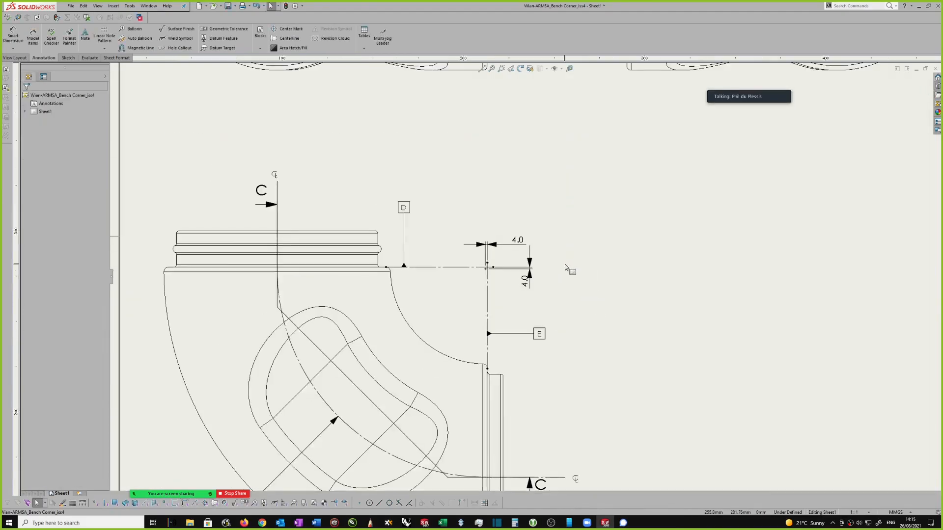
{"action": "scroll", "coordinate": [576, 249], "scroll_direction": "right", "scroll_amount": 5}
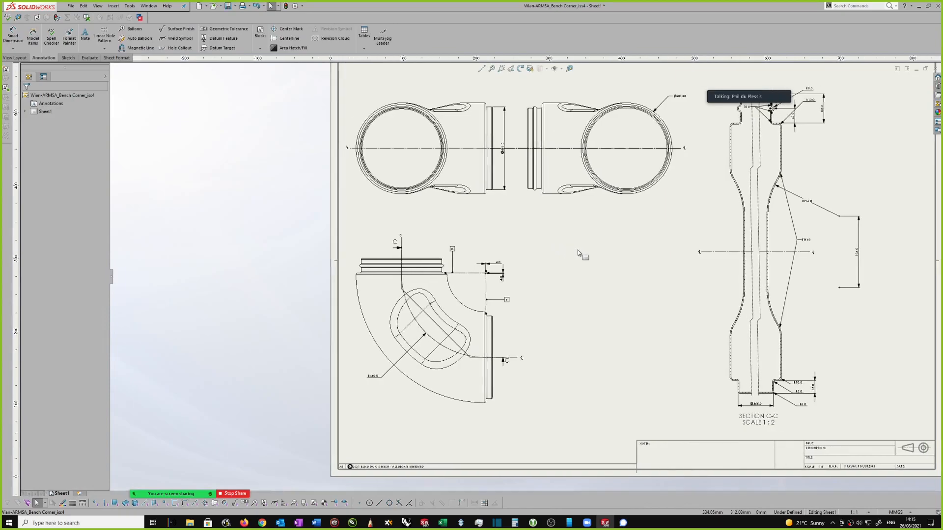
{"action": "scroll", "coordinate": [578, 249], "scroll_direction": "right", "scroll_amount": 2}
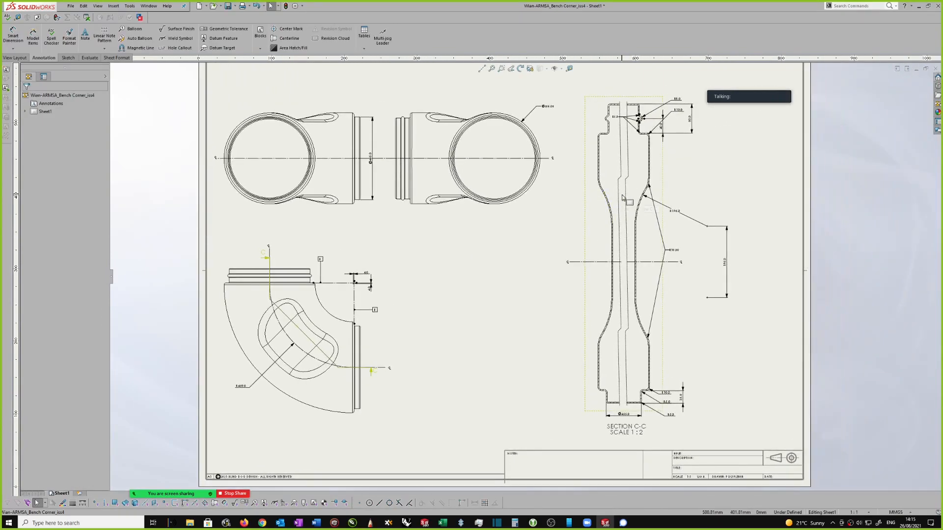
{"action": "scroll", "coordinate": [584, 209], "scroll_direction": "right", "scroll_amount": 2}
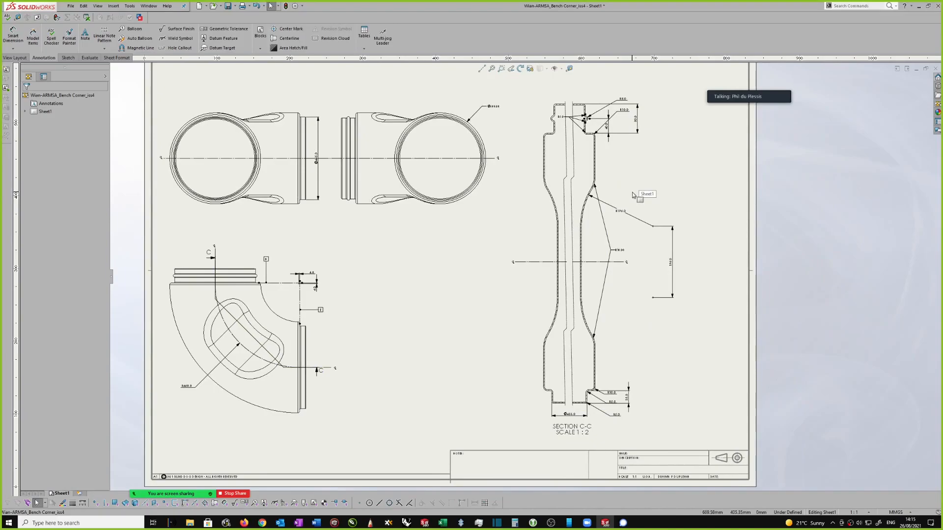
{"action": "scroll", "coordinate": [654, 202], "scroll_direction": "up", "scroll_amount": 2}
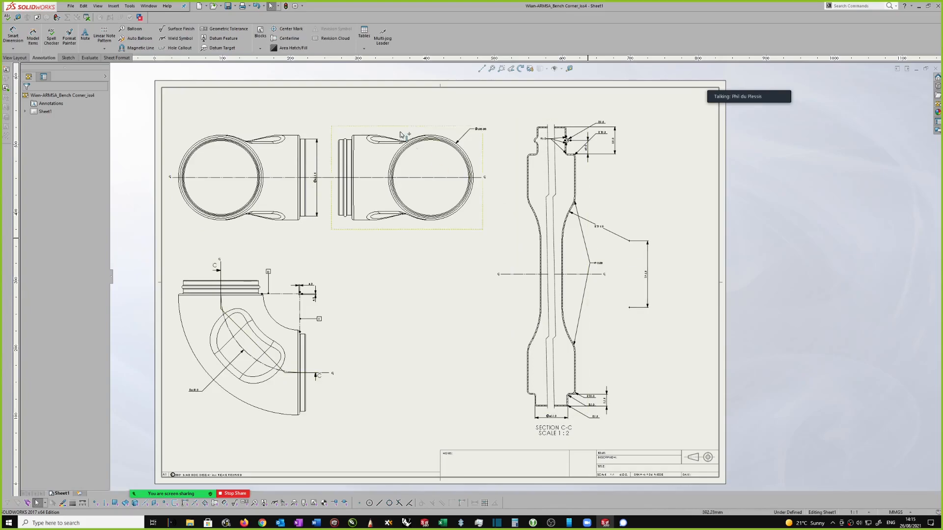
- Browse another student's "01 - 6b - ARMSA sports equipment" folder for part files, then leave the file browser
{"action": "left_click", "coordinate": [69, 6]}
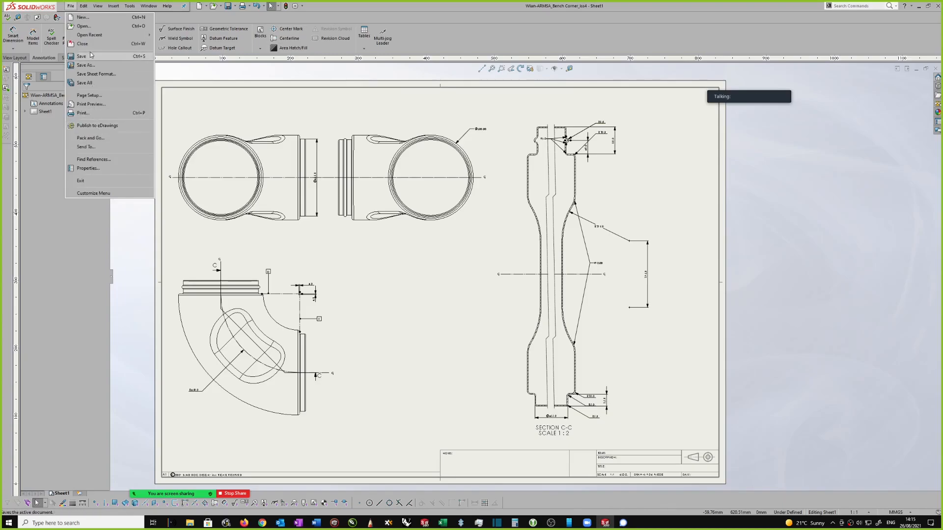
{"action": "mouse_move", "coordinate": [90, 36]}
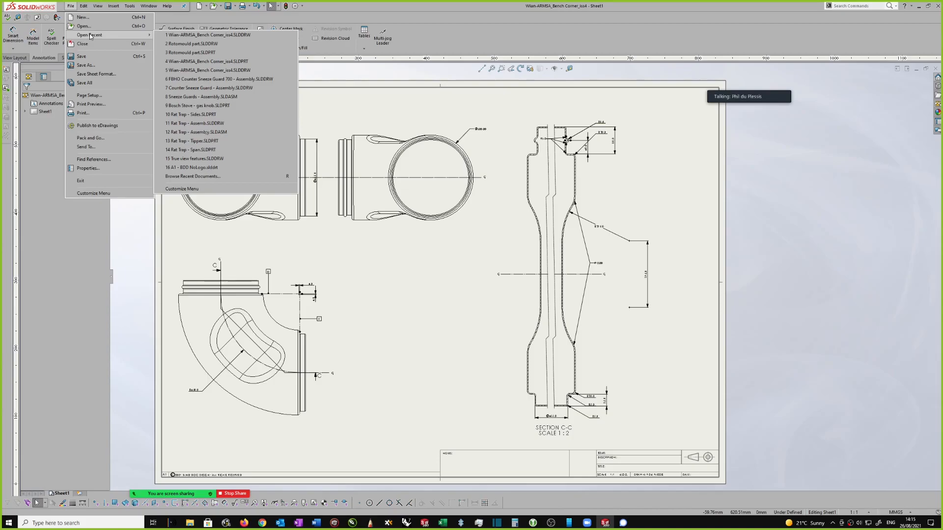
{"action": "left_click", "coordinate": [83, 25]}
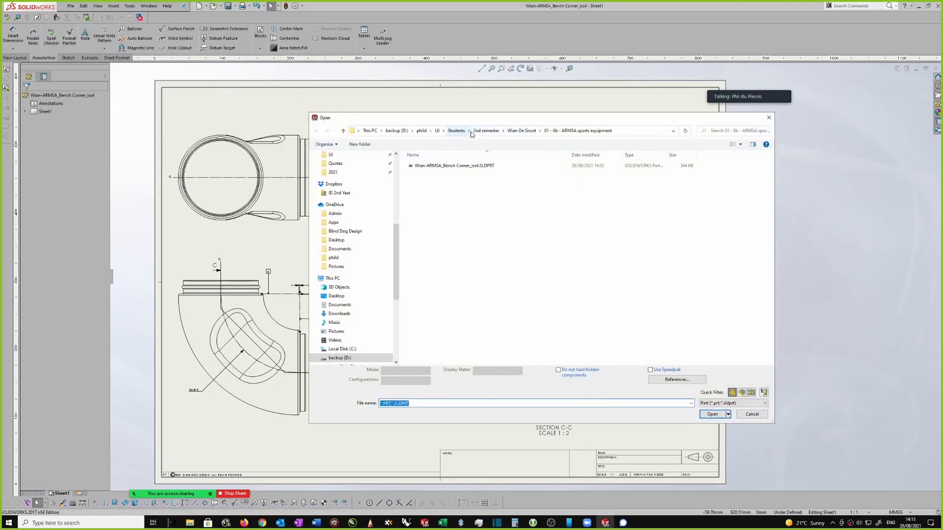
{"action": "left_click", "coordinate": [487, 131]}
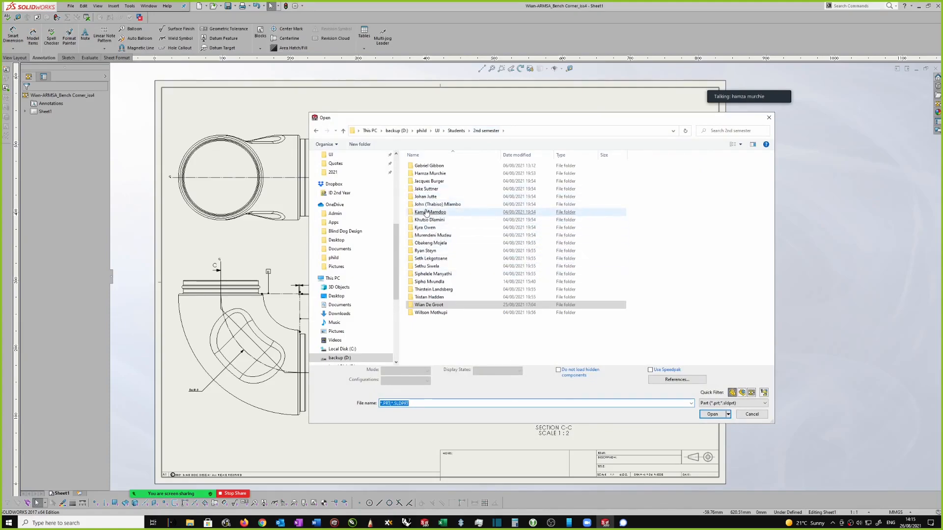
{"action": "double_click", "coordinate": [430, 174]}
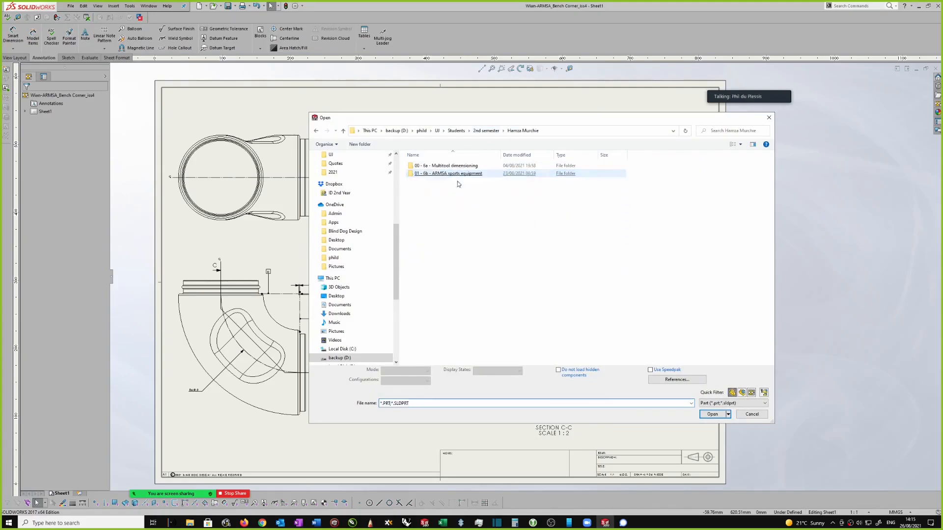
{"action": "double_click", "coordinate": [445, 174]}
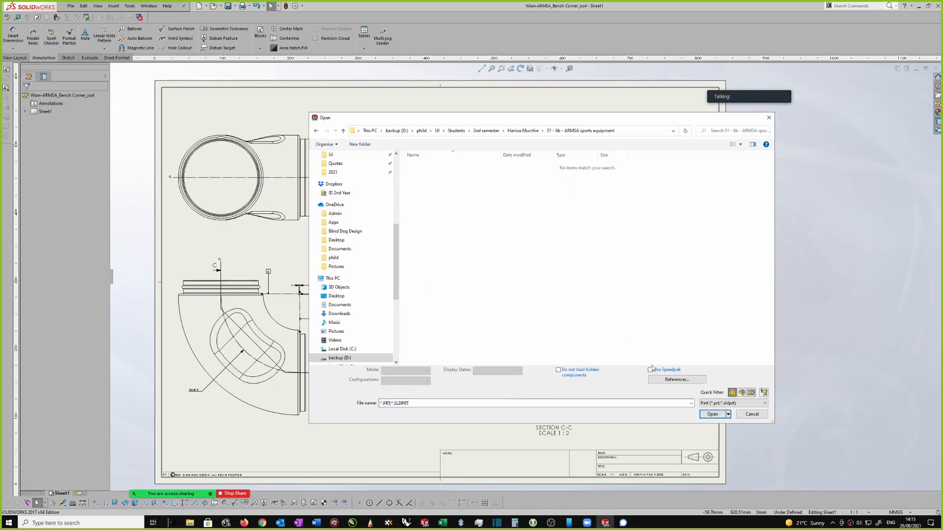
{"action": "left_click", "coordinate": [769, 118]}
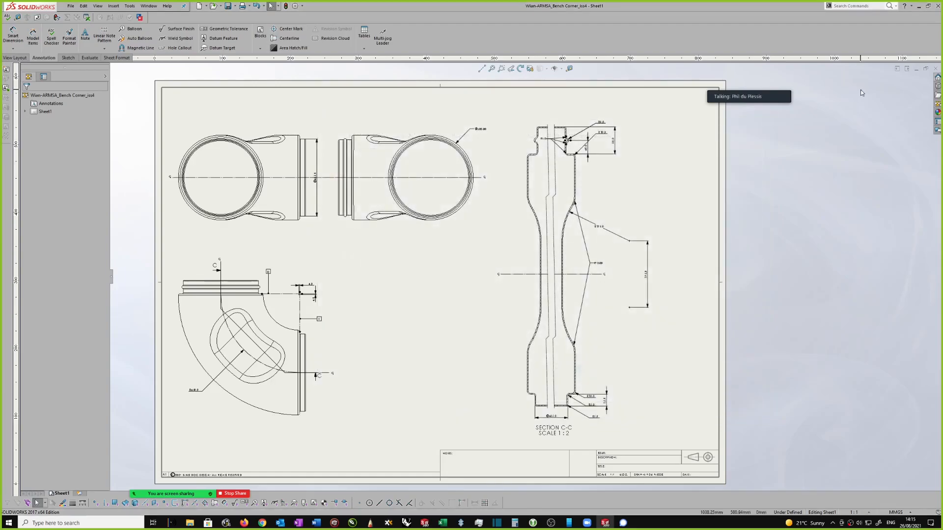
- Minimise the drawing, switch to Outlook and close the file manager beside it
{"action": "left_click", "coordinate": [918, 9]}
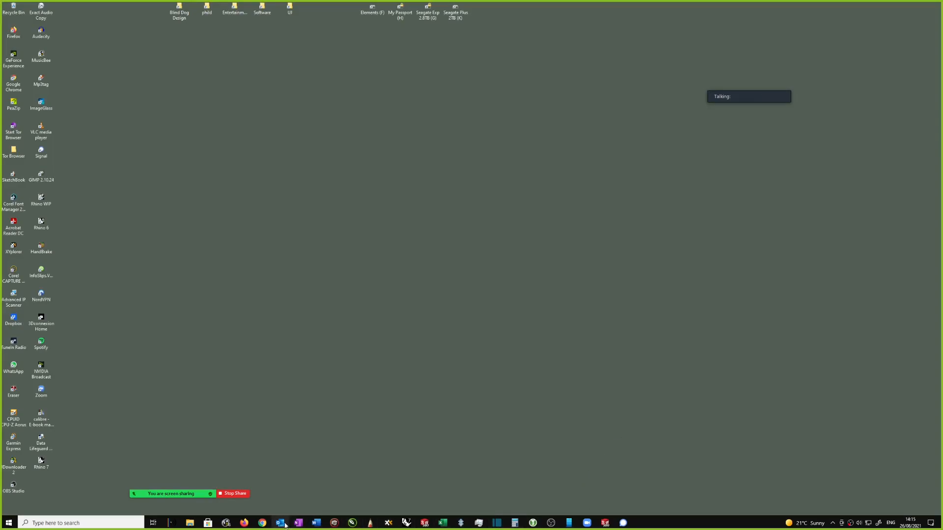
{"action": "left_click", "coordinate": [388, 524]}
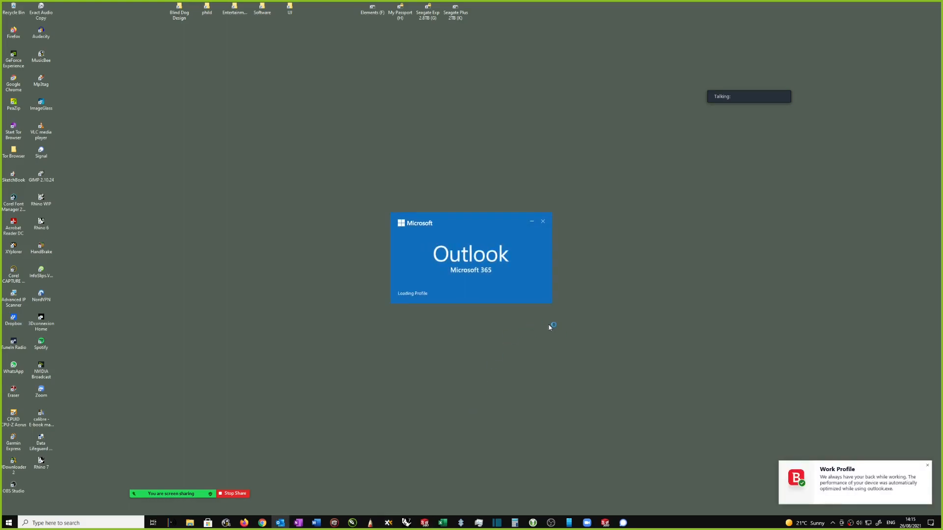
{"action": "left_click", "coordinate": [543, 220]}
{"action": "left_click", "coordinate": [388, 522]}
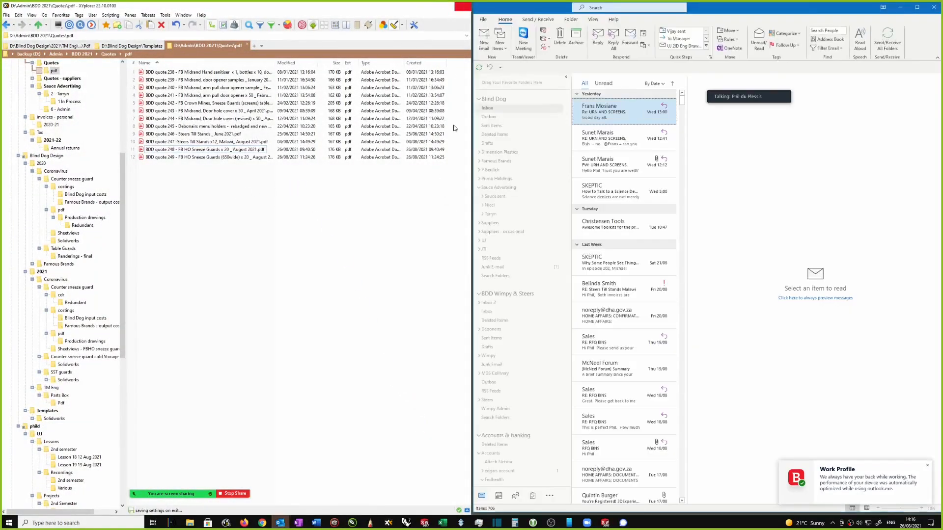
{"action": "left_click", "coordinate": [468, 6]}
- Expand the UJ mail folder and show the student's Exercise 8 - ARMSA competition email
{"action": "scroll", "coordinate": [486, 326], "scroll_direction": "down", "scroll_amount": 1}
{"action": "left_click", "coordinate": [483, 206]}
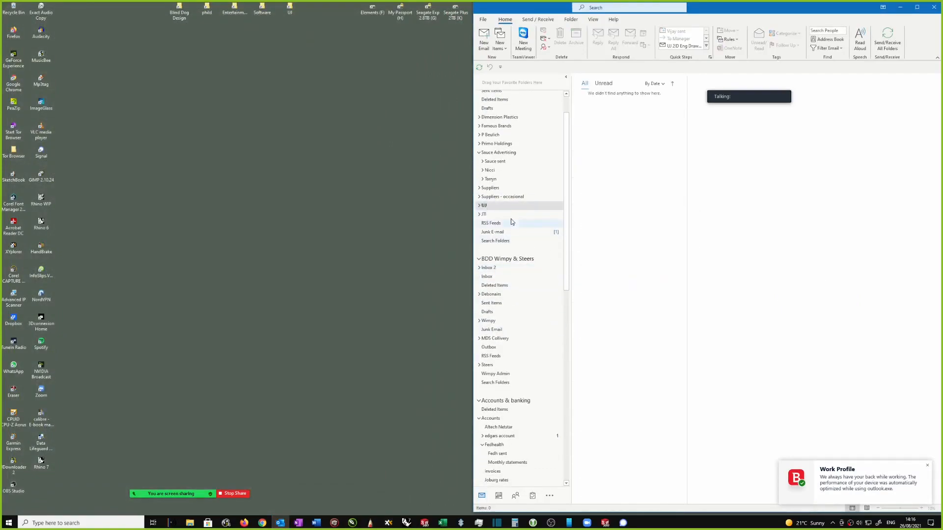
{"action": "left_click", "coordinate": [479, 206]}
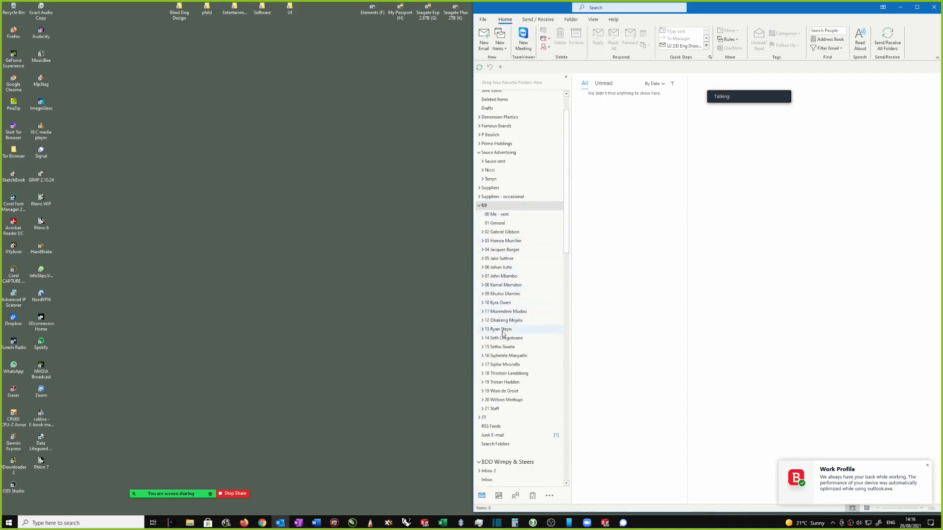
{"action": "left_click", "coordinate": [505, 240]}
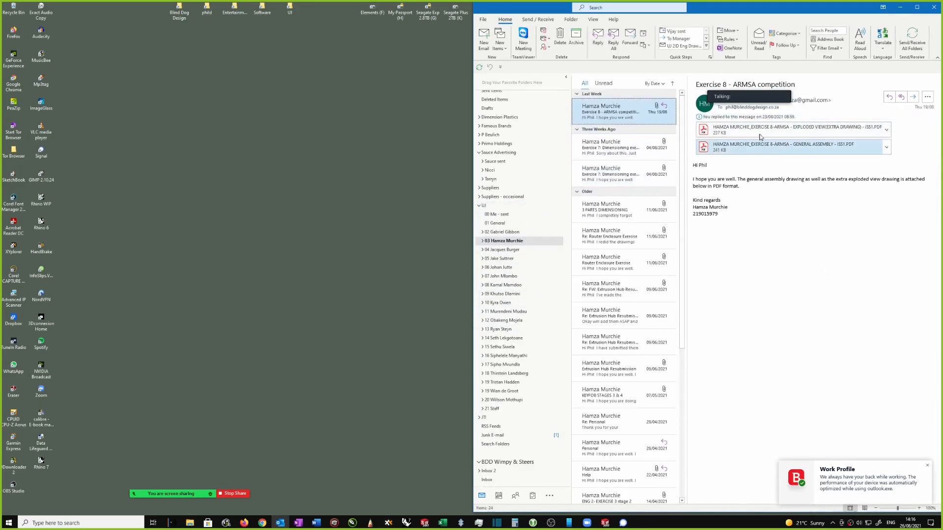
- Open the general assembly ISS1 PDF attached to the Exercise 8 - ARMSA competition email
{"action": "left_click", "coordinate": [788, 129]}
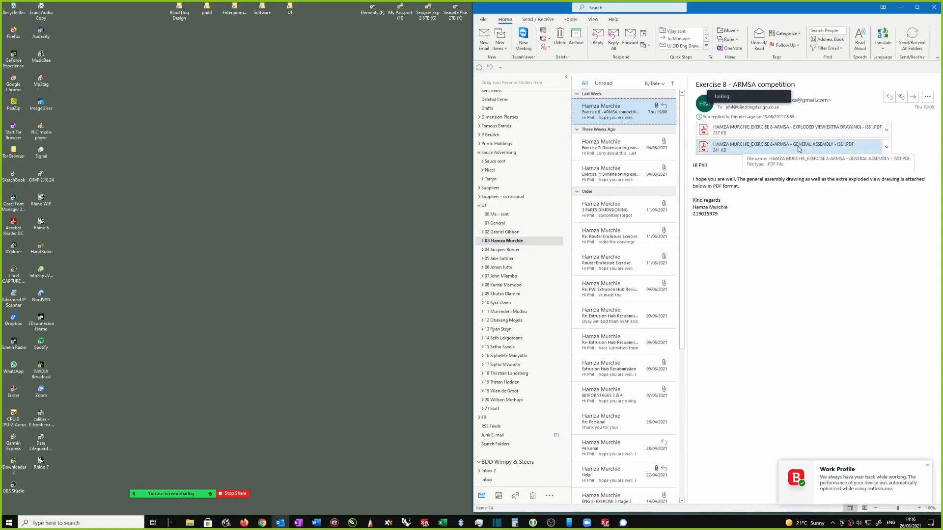
{"action": "double_click", "coordinate": [781, 147]}
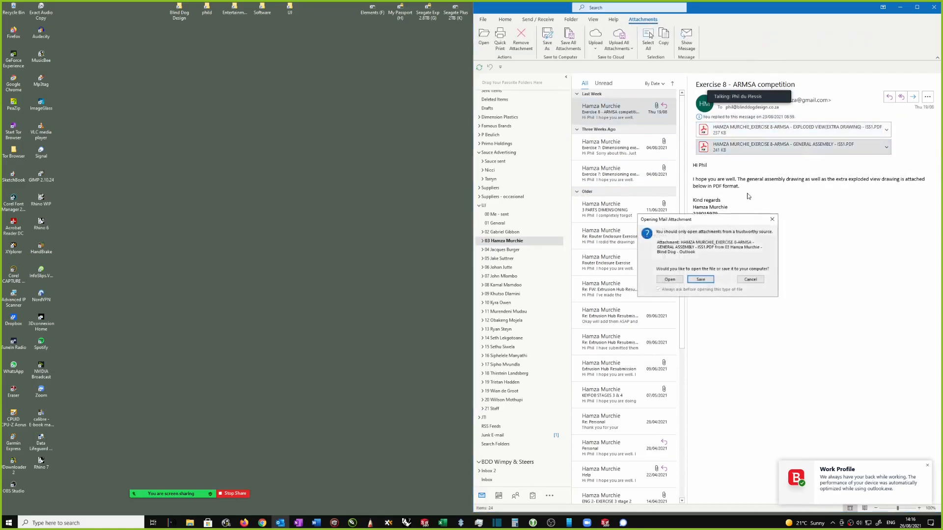
{"action": "left_click", "coordinate": [669, 279]}
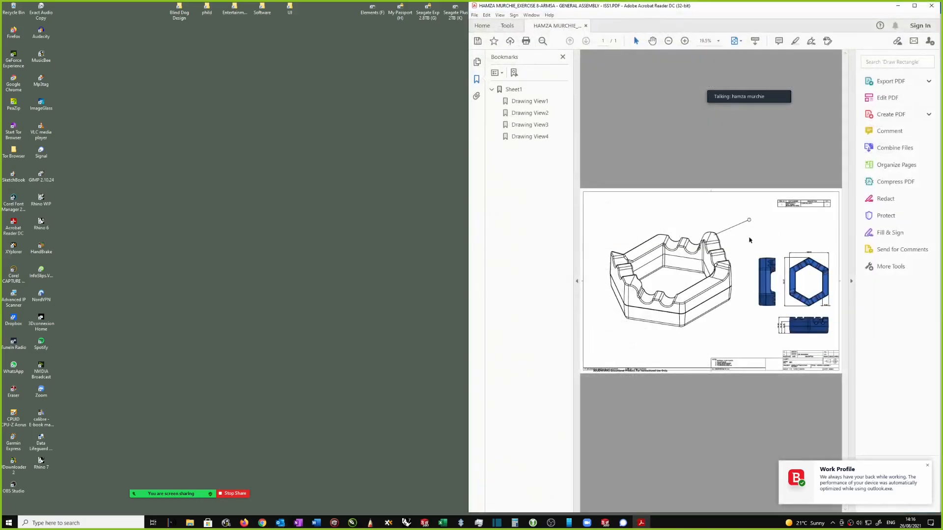
- Hide the PDF's side panes, examine the assembly drawing's parts table, view dimensions and title block, and close the file
{"action": "left_click", "coordinate": [851, 281]}
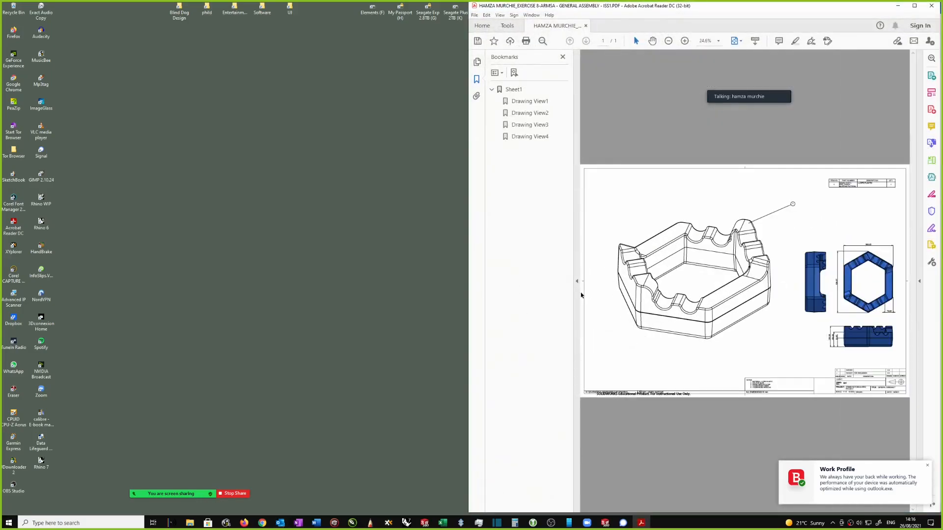
{"action": "left_click", "coordinate": [577, 281]}
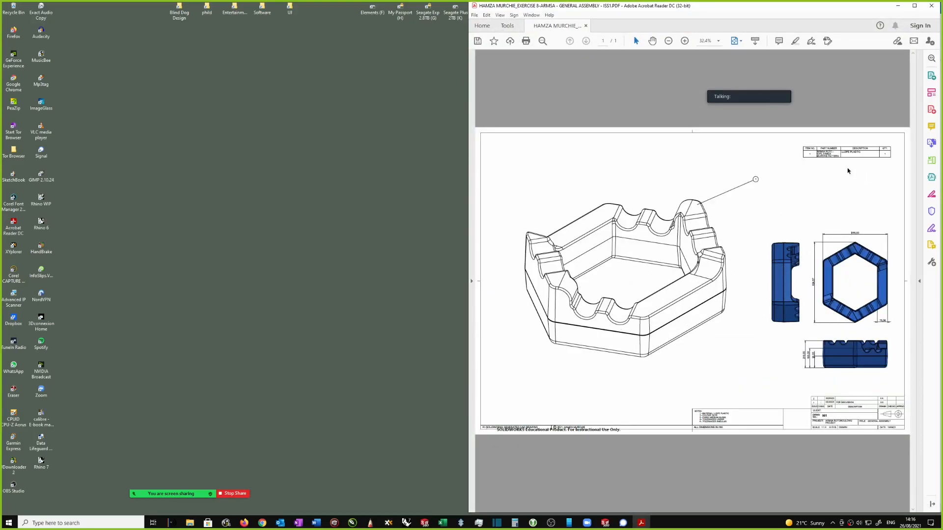
{"action": "scroll", "coordinate": [867, 165], "scroll_direction": "up", "scroll_amount": 1, "text": "ctrl"}
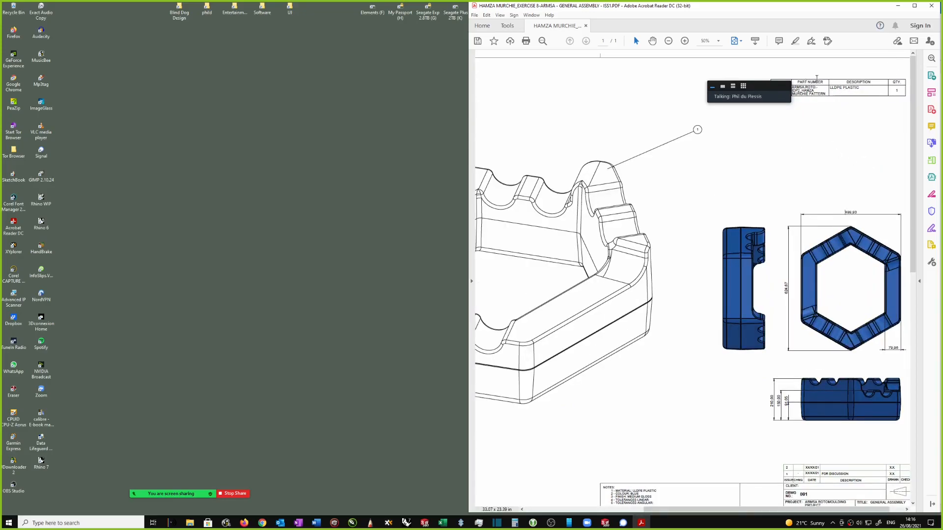
{"action": "left_click_drag", "start_coordinate": [770, 88], "coordinate": [196, 350]}
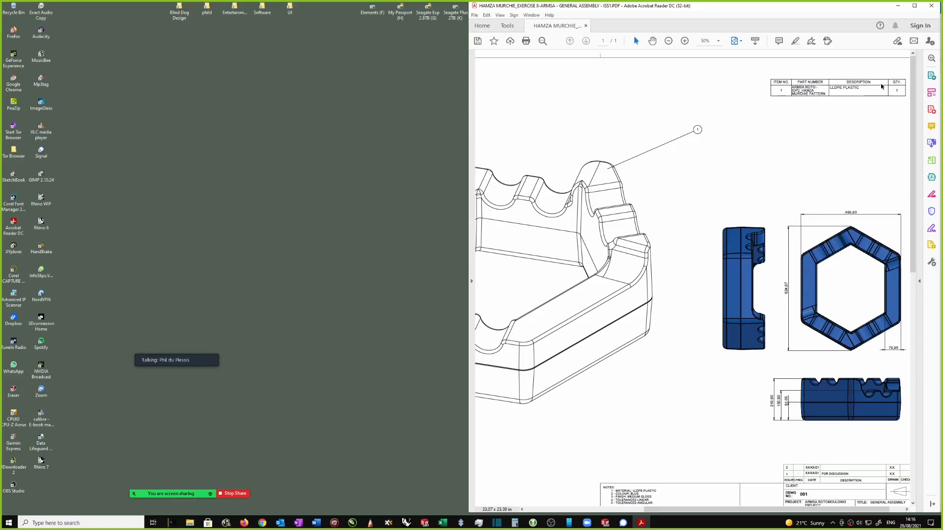
{"action": "scroll", "coordinate": [830, 470], "scroll_direction": "down", "scroll_amount": 3}
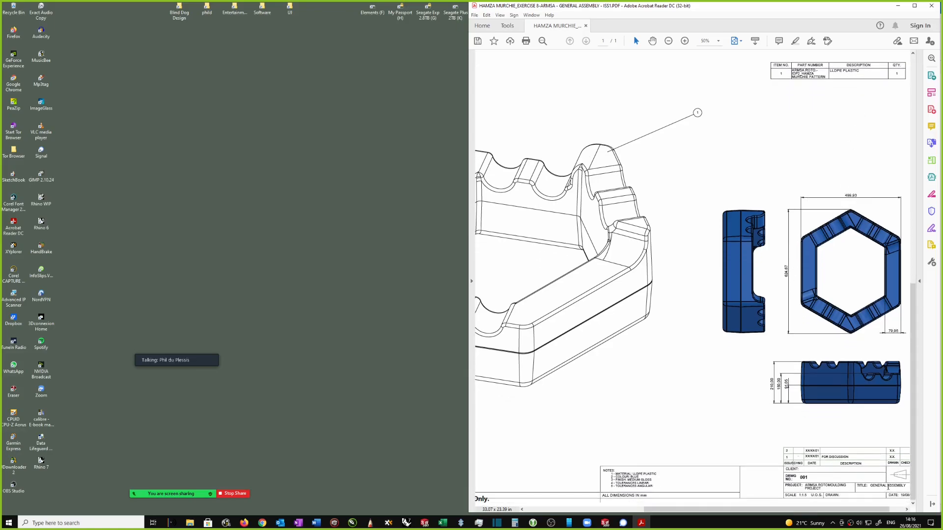
{"action": "scroll", "coordinate": [888, 488], "scroll_direction": "up", "scroll_amount": 3, "text": "ctrl"}
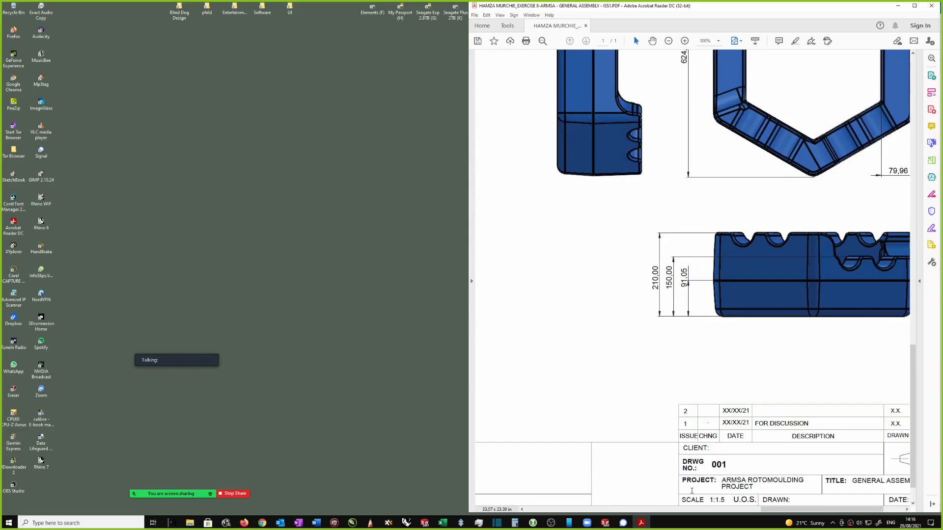
{"action": "left_click", "coordinate": [931, 5]}
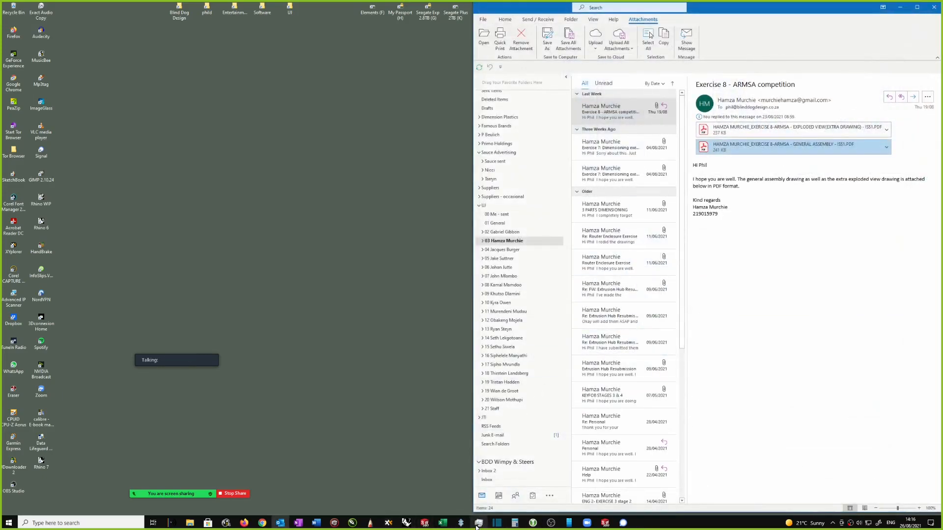
- Switch to Rhino 7 and open Drawing marking template.3dm
{"action": "left_click", "coordinate": [407, 524]}
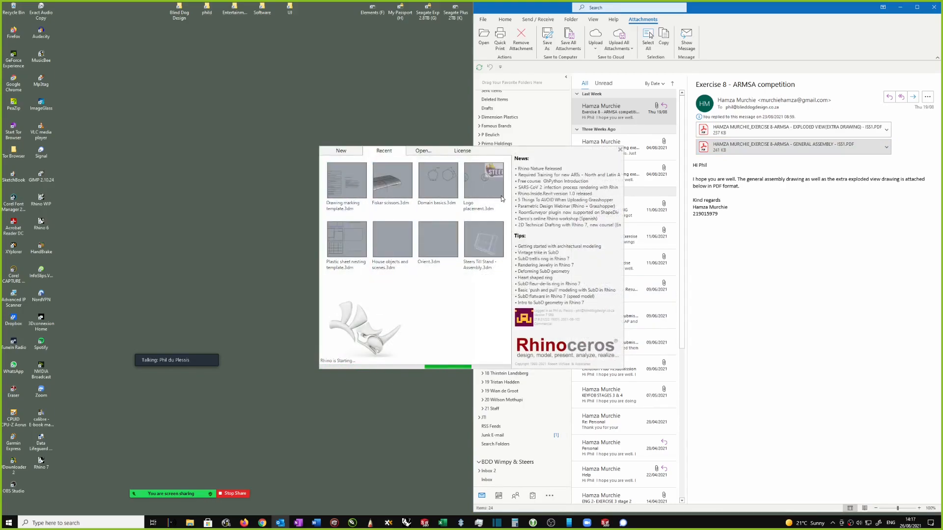
{"action": "left_click", "coordinate": [619, 151]}
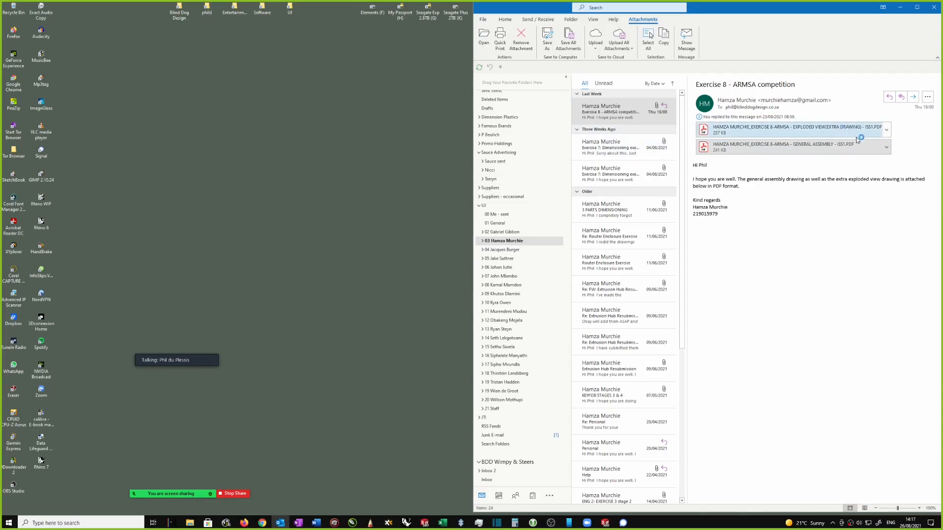
{"action": "double_click", "coordinate": [821, 127]}
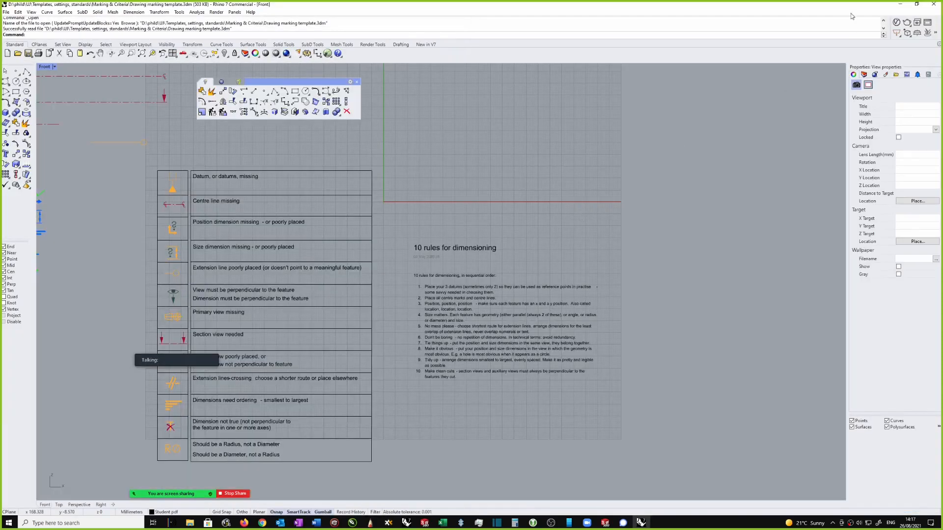
- Minimise Rhino, switch to XYplorer and open the student's folder under UJ, Students, 2nd semester in a new tab
{"action": "left_click", "coordinate": [900, 4]}
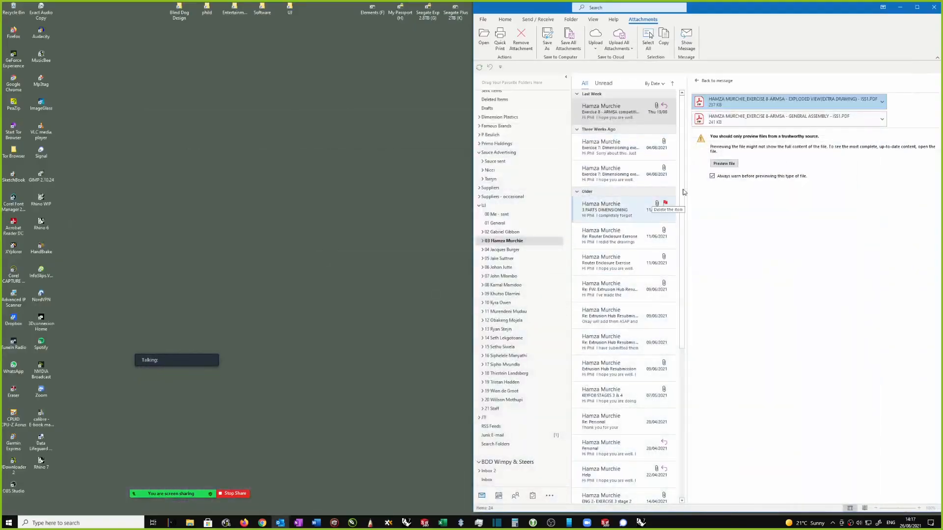
{"action": "left_click", "coordinate": [393, 523]}
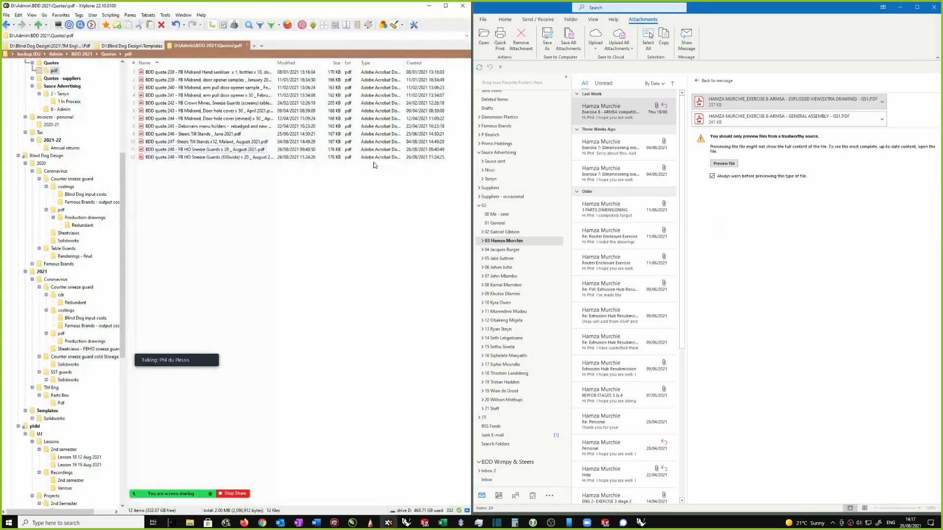
{"action": "left_click", "coordinate": [254, 46]}
{"action": "left_click", "coordinate": [106, 25]}
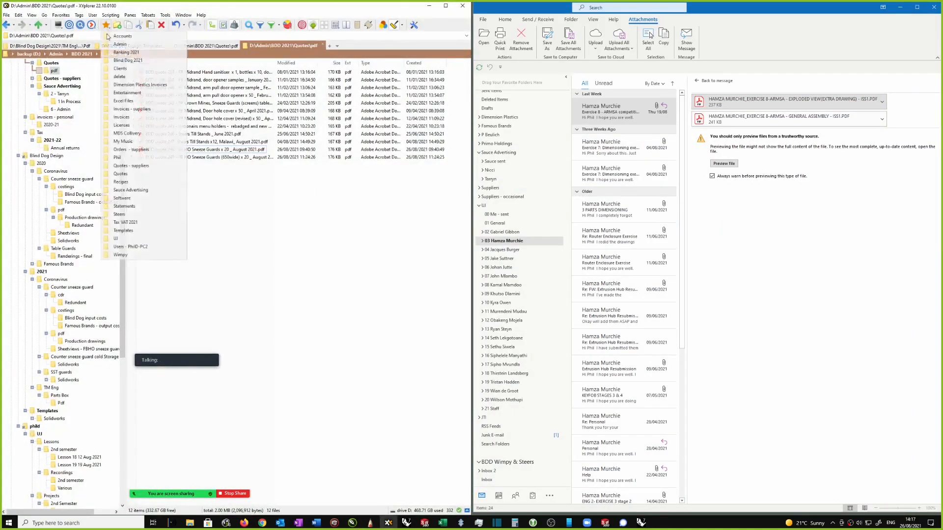
{"action": "left_click", "coordinate": [117, 238]}
{"action": "double_click", "coordinate": [149, 103]}
{"action": "double_click", "coordinate": [157, 81]}
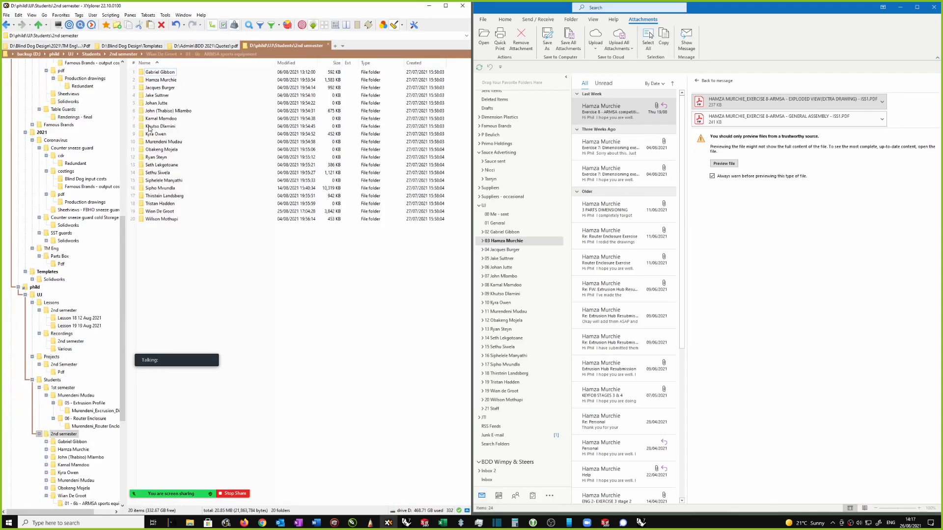
{"action": "double_click", "coordinate": [160, 79]}
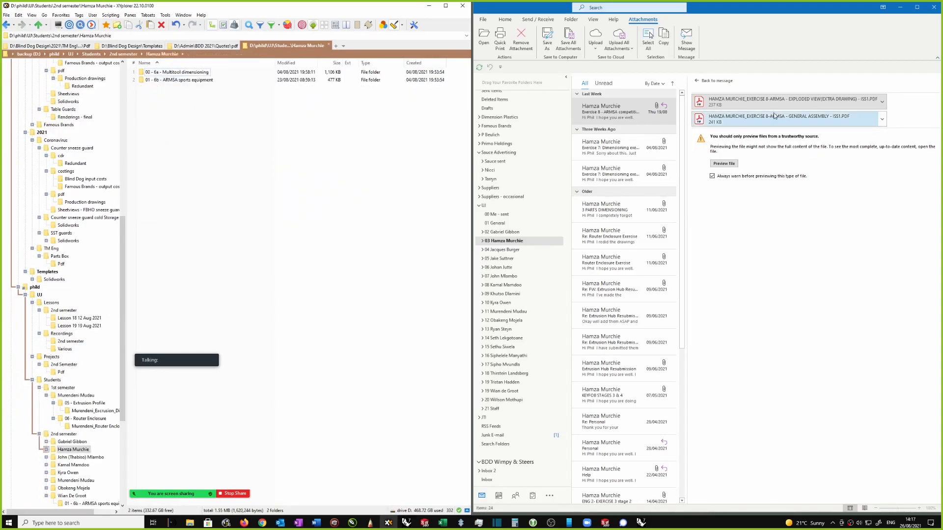
- Copy both Exercise 8 PDF attachments into the 01 - 6b - ARMSA sports equipment folder without overwriting the existing files
{"action": "left_click", "coordinate": [785, 101], "text": "ctrl"}
{"action": "left_click_drag", "start_coordinate": [786, 100], "coordinate": [219, 85]}
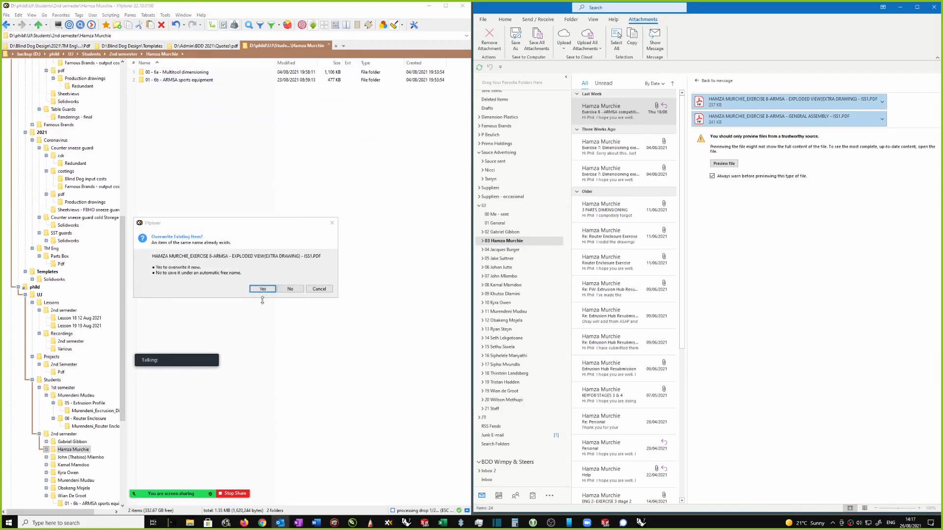
{"action": "left_click", "coordinate": [289, 289]}
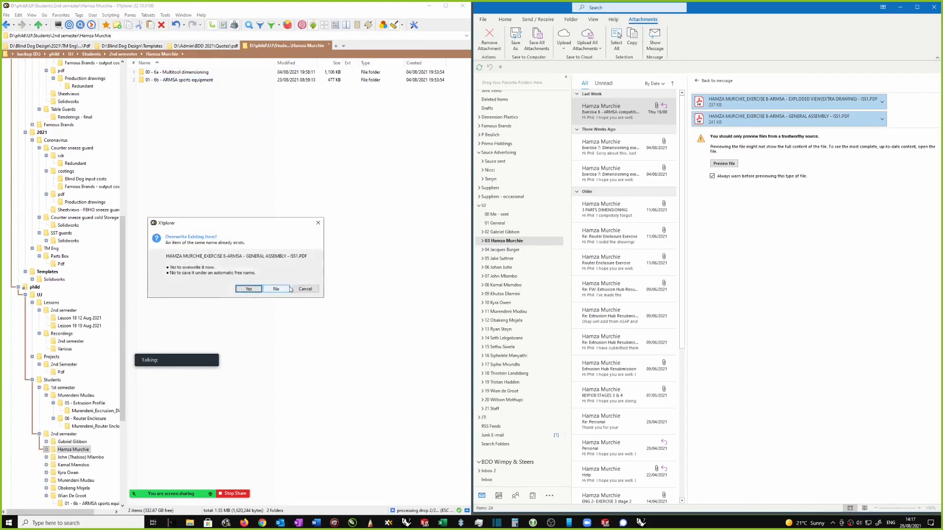
{"action": "left_click", "coordinate": [276, 288]}
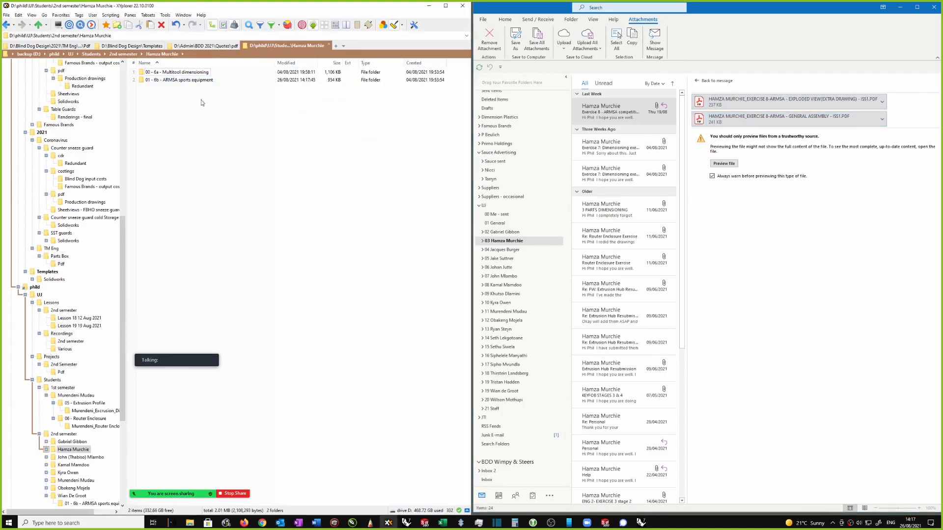
- In the 01 - 6b - ARMSA sports equipment folder, delete the duplicate ISS1-01 copies of the exploded view and general assembly PDFs
{"action": "double_click", "coordinate": [147, 80]}
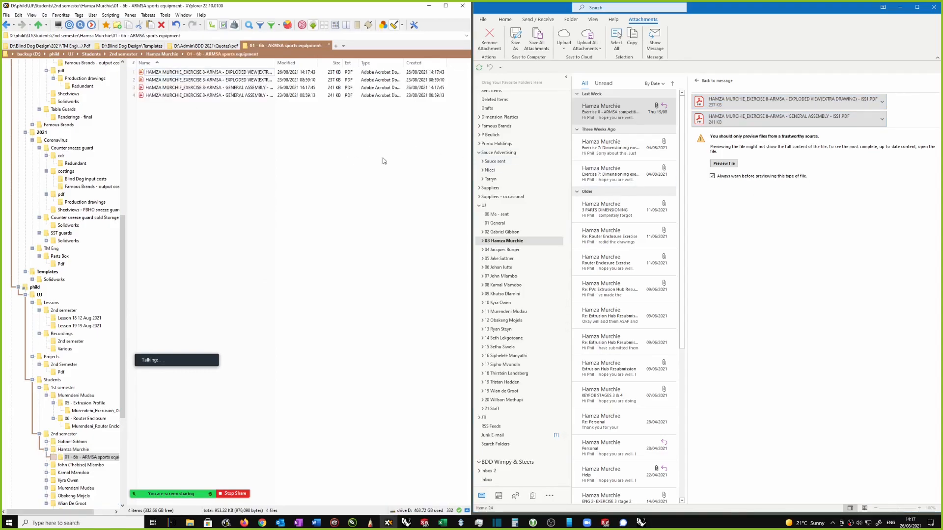
{"action": "left_click_drag", "start_coordinate": [274, 62], "coordinate": [310, 66]}
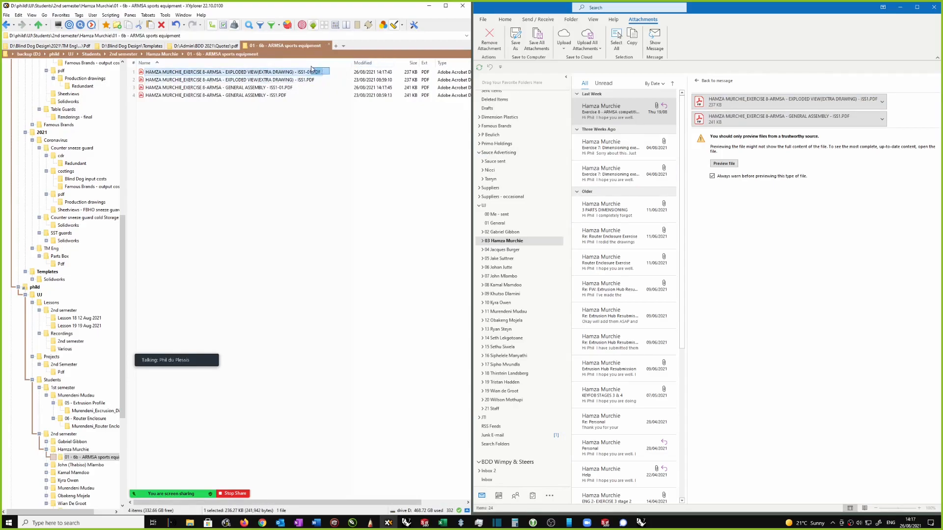
{"action": "key", "text": "Delete"}
{"action": "left_click", "coordinate": [294, 81]}
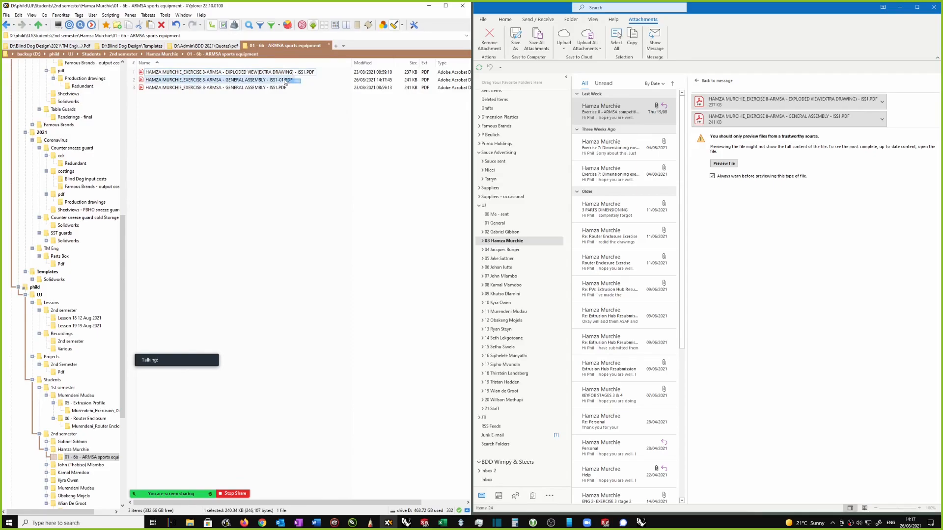
{"action": "key", "text": "Delete"}
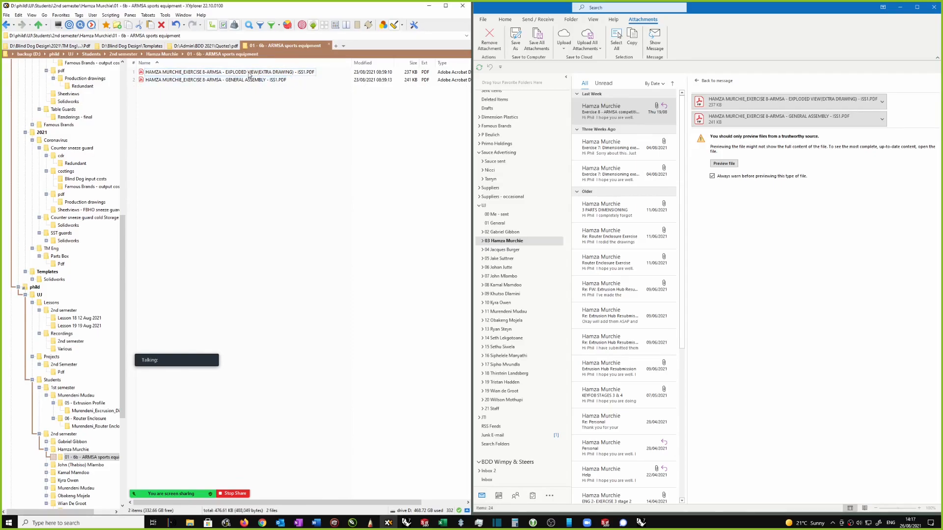
- Copy the keyring multi-tool PDF from the Exercise 7 email into the folder, delete it again and reopen the Exercise 8 email
{"action": "left_click", "coordinate": [620, 148]}
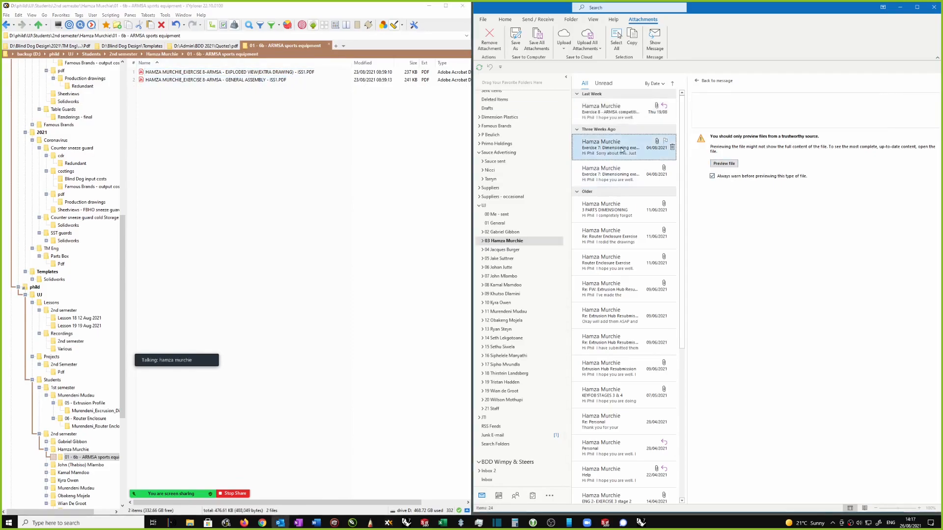
{"action": "left_click_drag", "start_coordinate": [789, 124], "coordinate": [261, 113]}
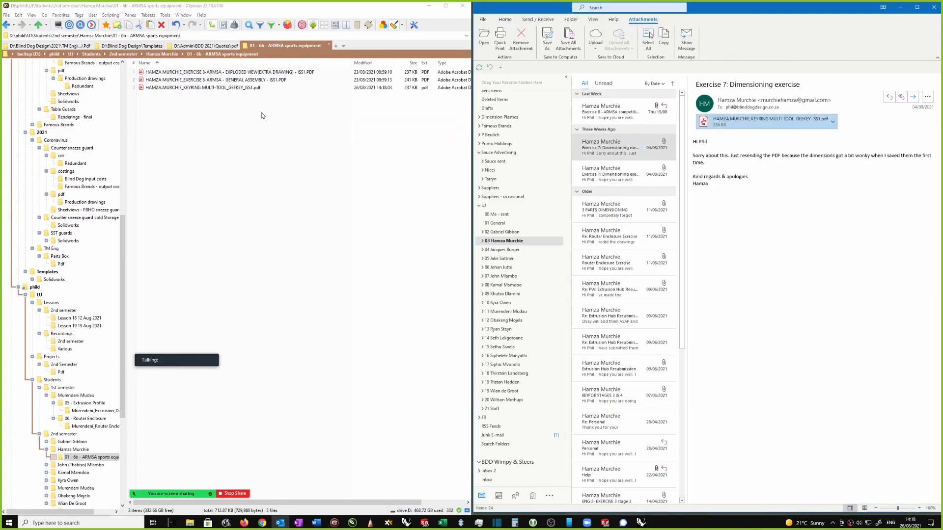
{"action": "left_click", "coordinate": [235, 89]}
{"action": "key", "text": "Delete"}
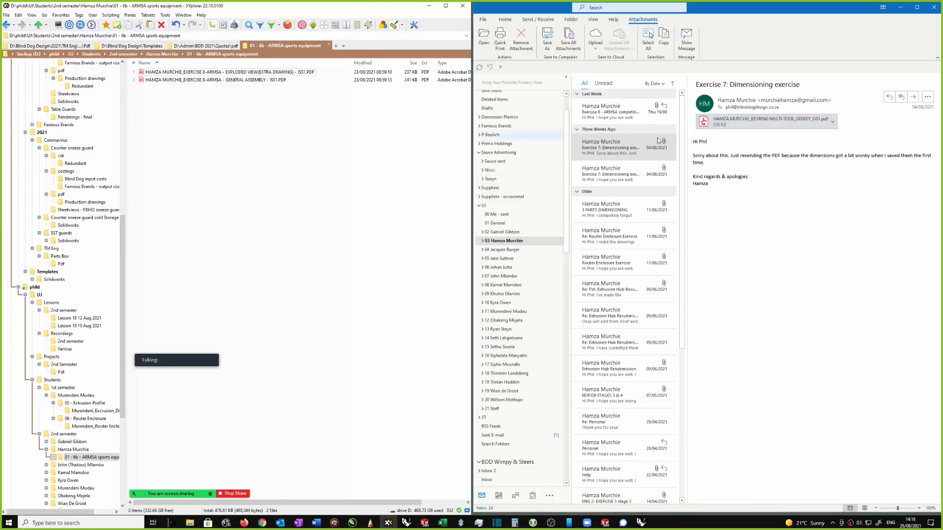
{"action": "left_click", "coordinate": [619, 94]}
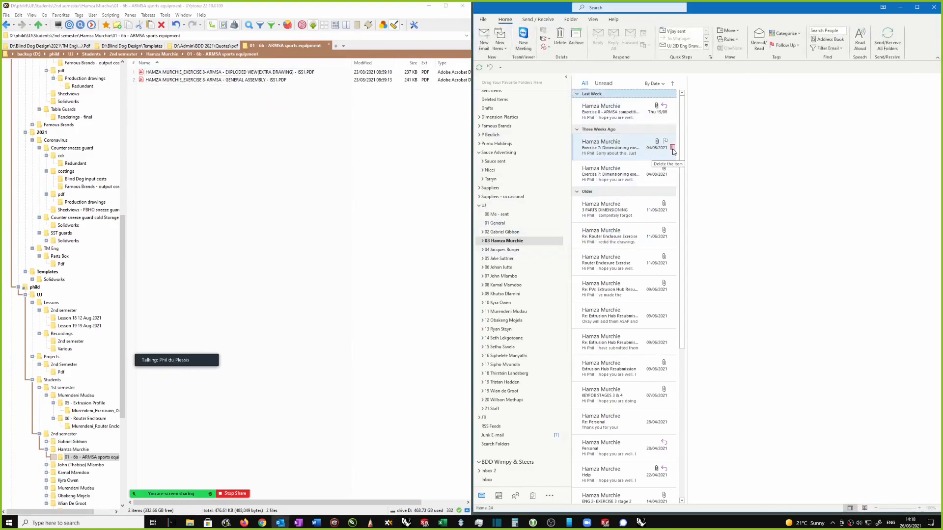
{"action": "left_click", "coordinate": [636, 112]}
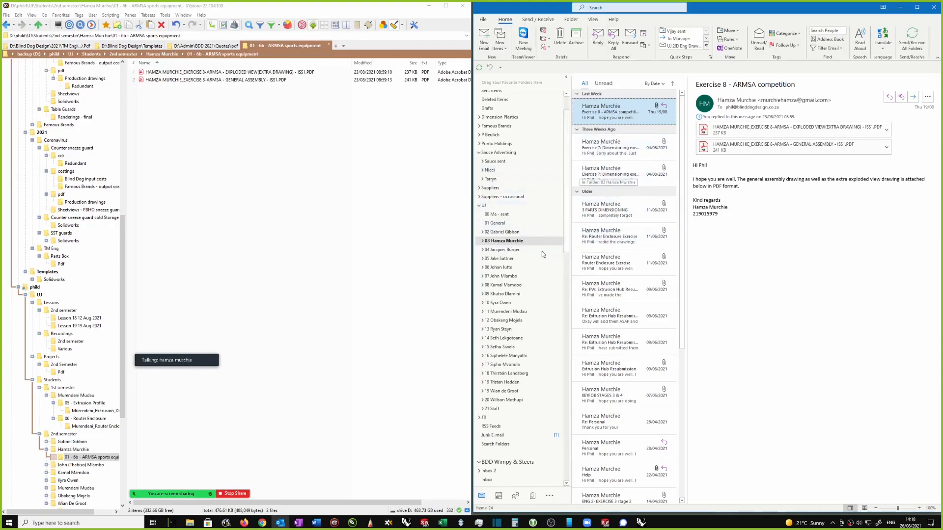
- Send and receive all mail repeatedly to fetch the student's new message
{"action": "left_click", "coordinate": [479, 67]}
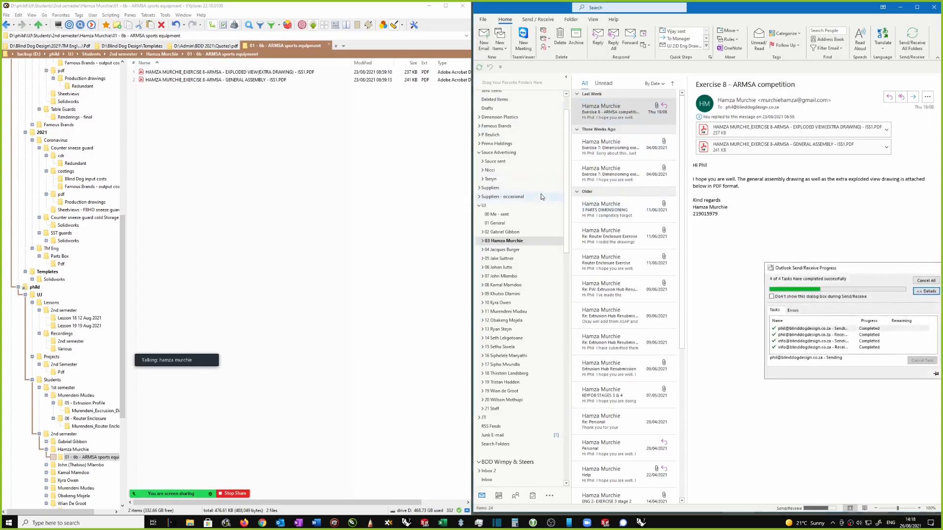
{"action": "scroll", "coordinate": [568, 147], "scroll_direction": "up", "scroll_amount": 2}
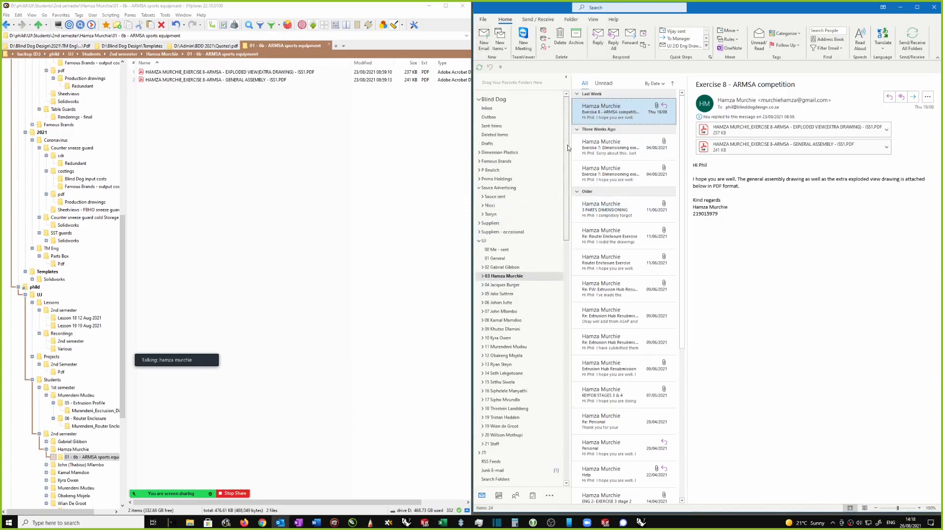
{"action": "left_click", "coordinate": [481, 68]}
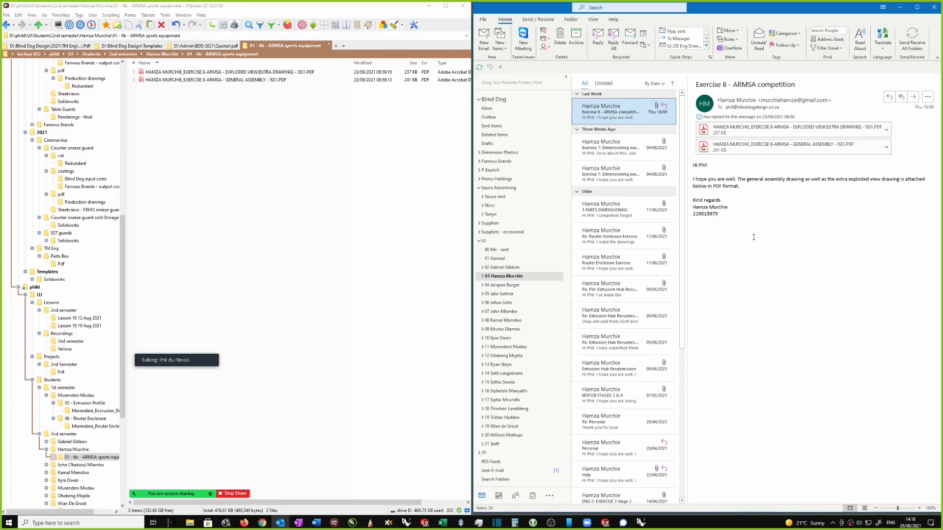
{"action": "left_click", "coordinate": [480, 69]}
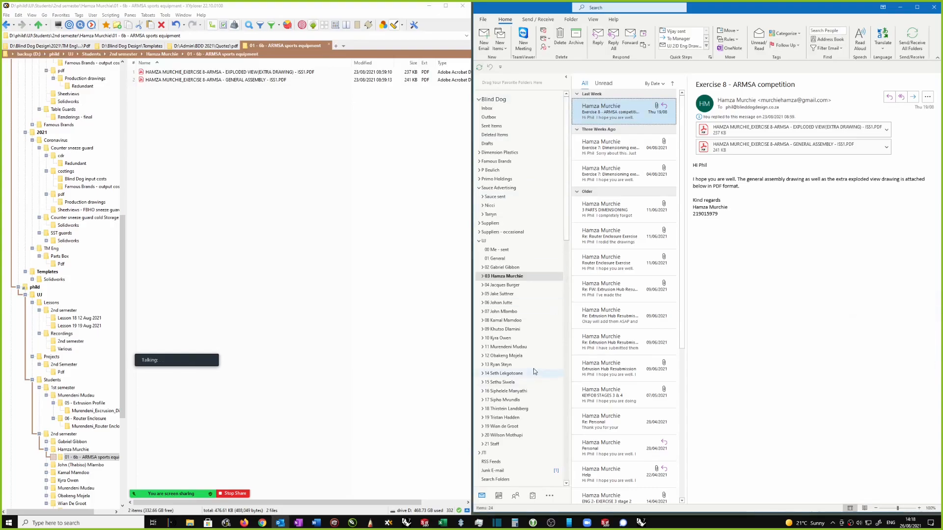
{"action": "scroll", "coordinate": [545, 371], "scroll_direction": "down", "scroll_amount": 2}
{"action": "scroll", "coordinate": [545, 371], "scroll_direction": "down", "scroll_amount": 2}
{"action": "scroll", "coordinate": [544, 275], "scroll_direction": "up", "scroll_amount": 3}
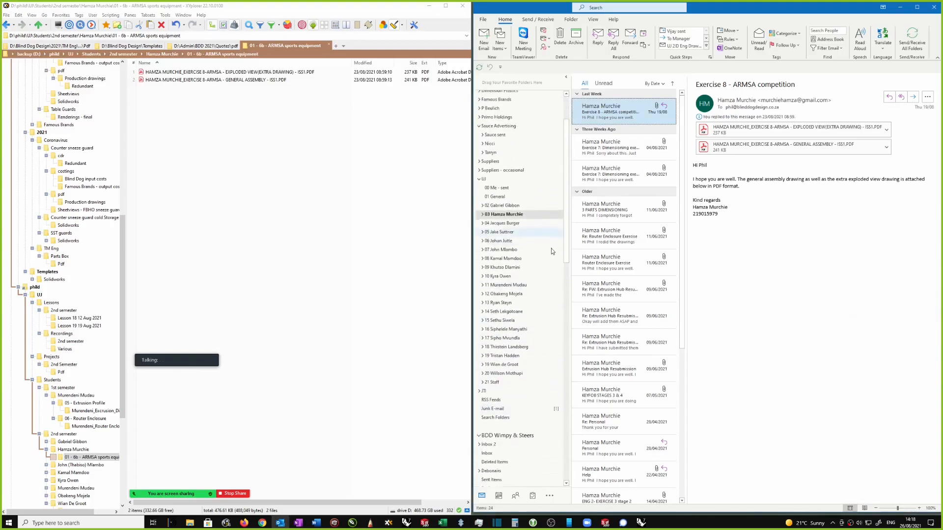
{"action": "left_click", "coordinate": [480, 67]}
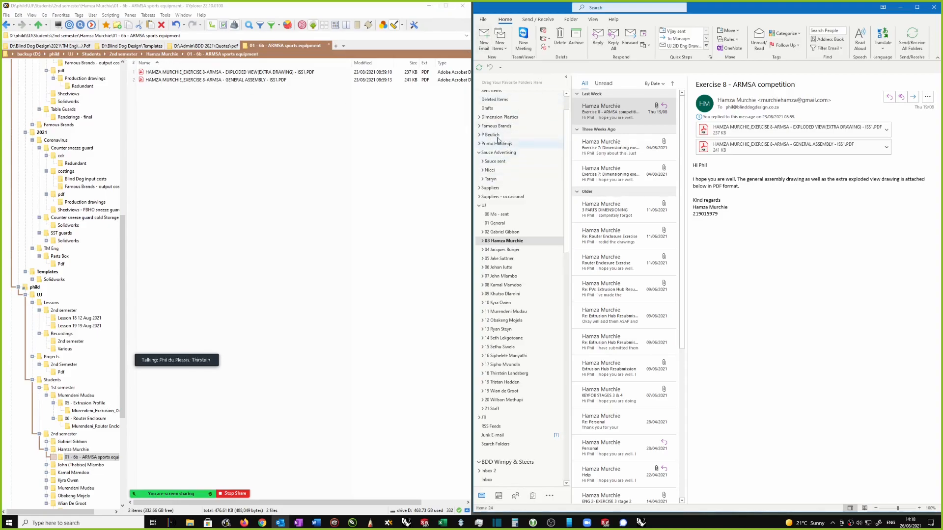
{"action": "left_click", "coordinate": [480, 67]}
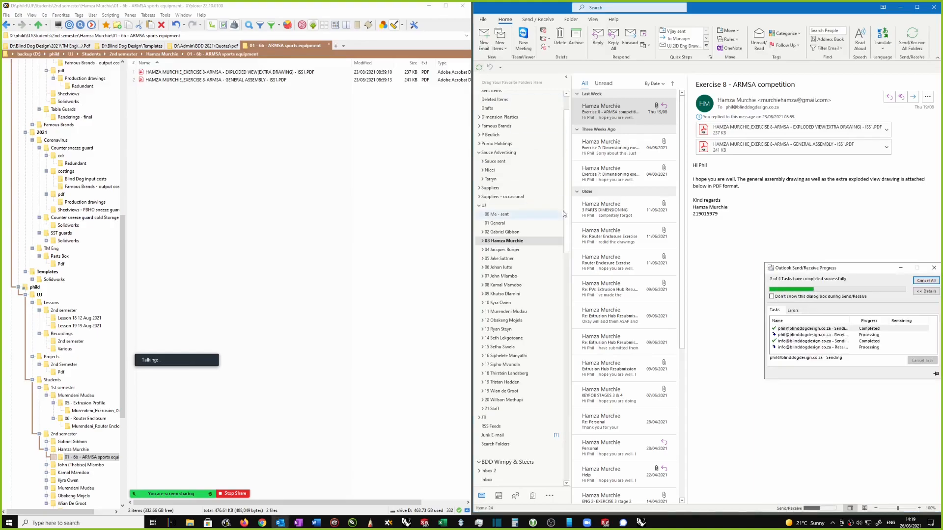
- Copy the PDF from the forwarded EXERCISE 8 - ARMSA DETAILED DRAWING email into the student's ARMSA sports equipment folder and minimise both windows
{"action": "left_click", "coordinate": [608, 110]}
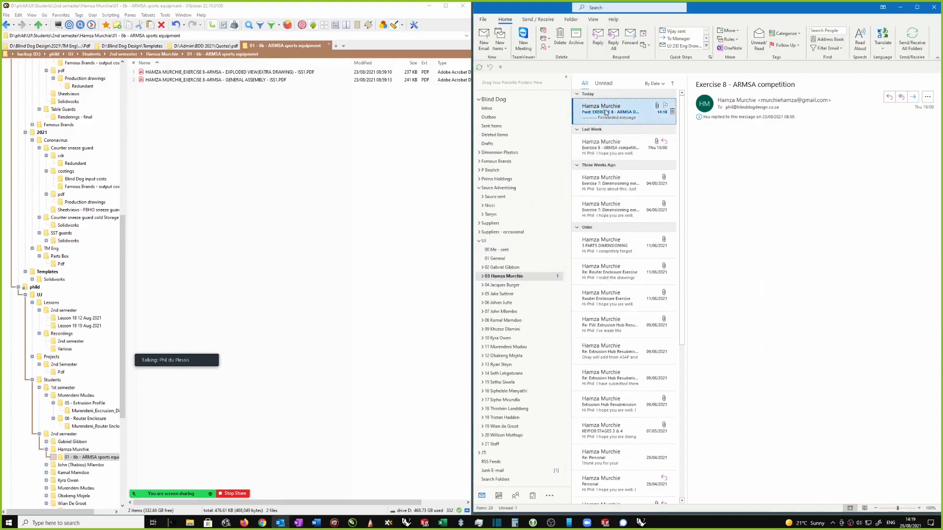
{"action": "mouse_move", "coordinate": [741, 138]}
{"action": "left_mouse_down"}
{"action": "mouse_move", "coordinate": [221, 143]}
{"action": "mouse_move", "coordinate": [219, 123]}
{"action": "mouse_move", "coordinate": [265, 127]}
{"action": "left_mouse_up"}
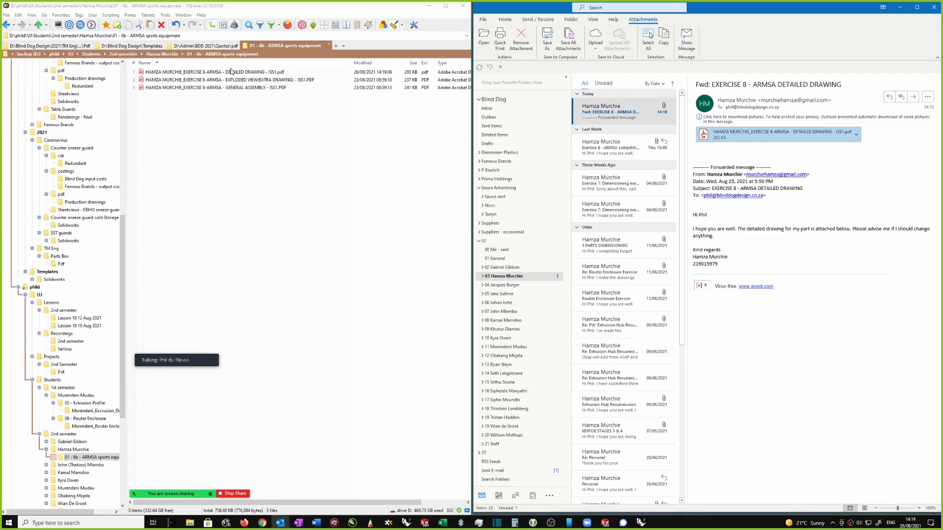
{"action": "left_click", "coordinate": [429, 5]}
{"action": "left_click", "coordinate": [900, 8]}
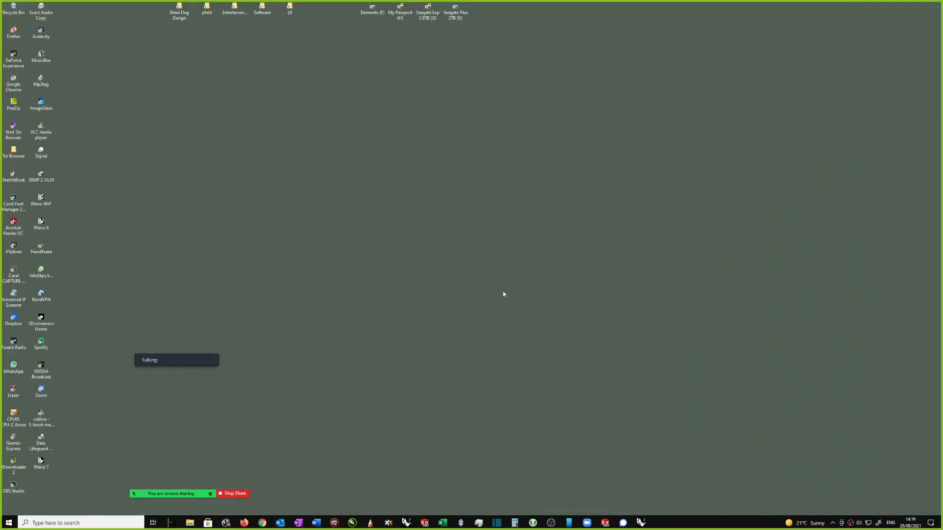
- Switch to Rhino 7 and import the student's ARMSA detailed drawing ISS1 PDF, preserving units at 1 mm per Rhino unit, with hatch fills and text
{"action": "left_click", "coordinate": [641, 522]}
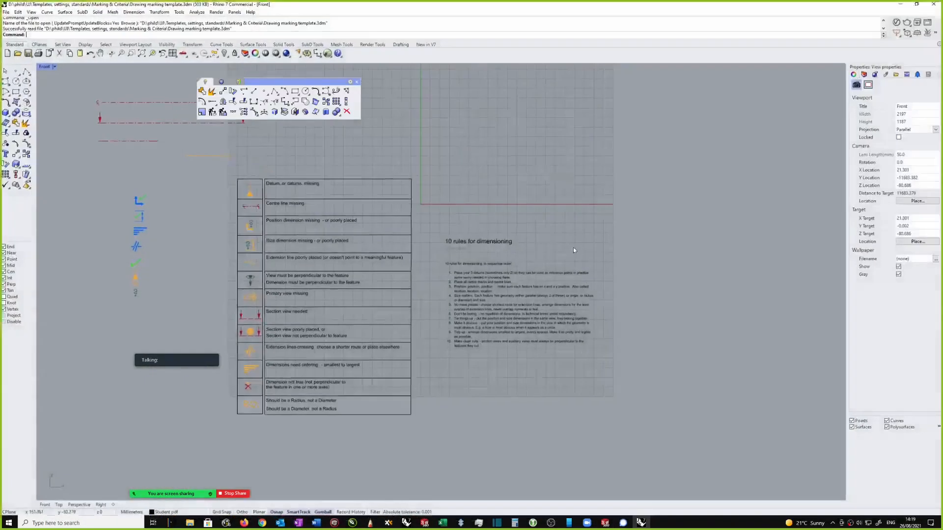
{"action": "key", "text": "ctrl+i"}
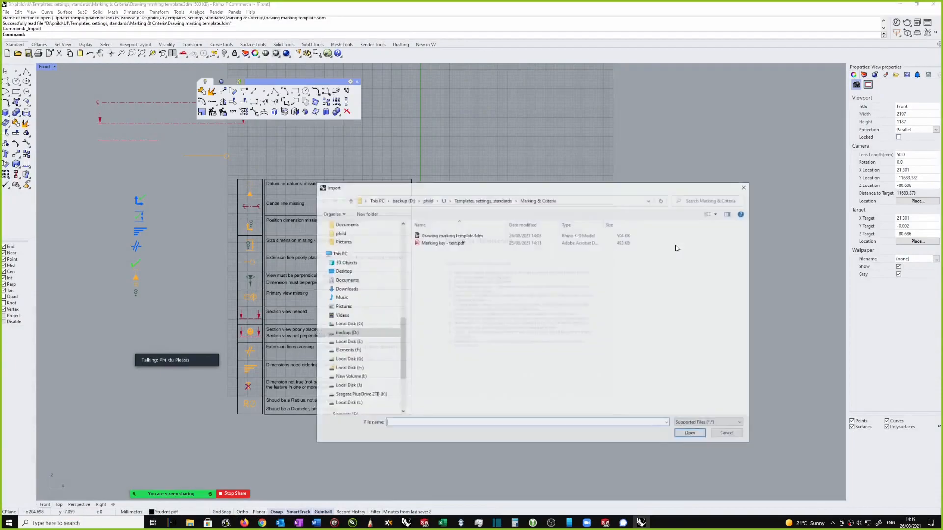
{"action": "left_click", "coordinate": [443, 200]}
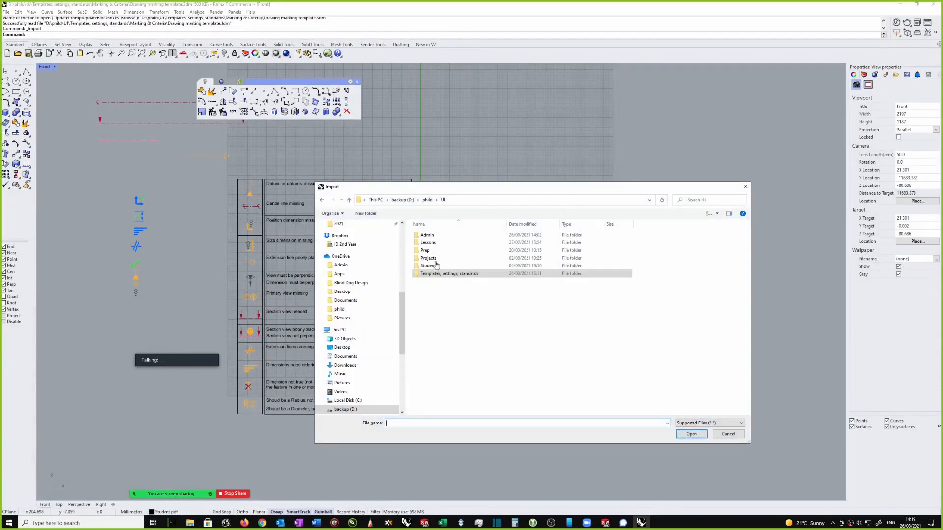
{"action": "double_click", "coordinate": [427, 266]}
{"action": "double_click", "coordinate": [427, 243]}
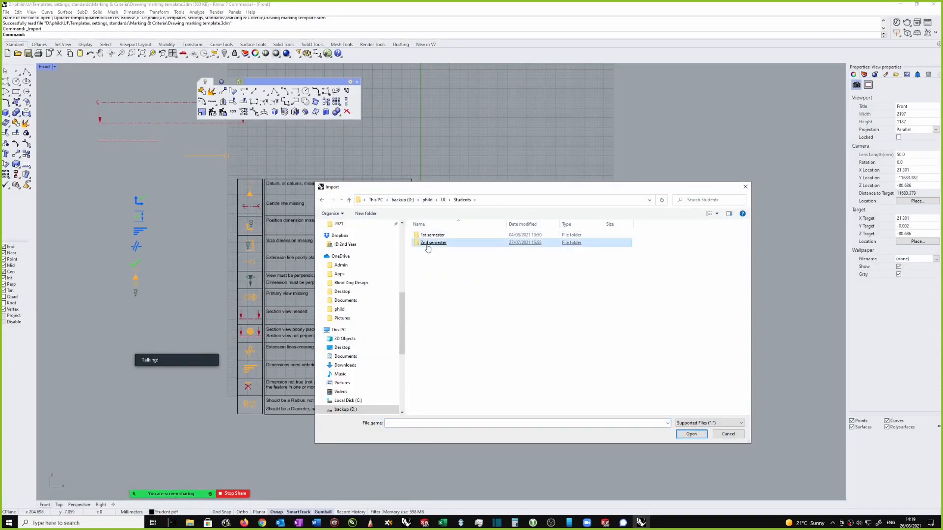
{"action": "double_click", "coordinate": [435, 242]}
{"action": "double_click", "coordinate": [442, 242]}
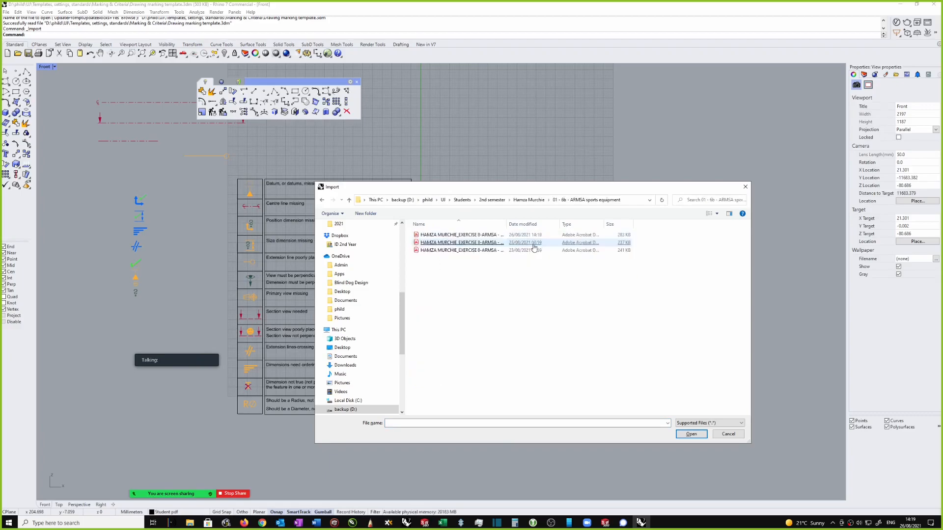
{"action": "double_click", "coordinate": [506, 223]}
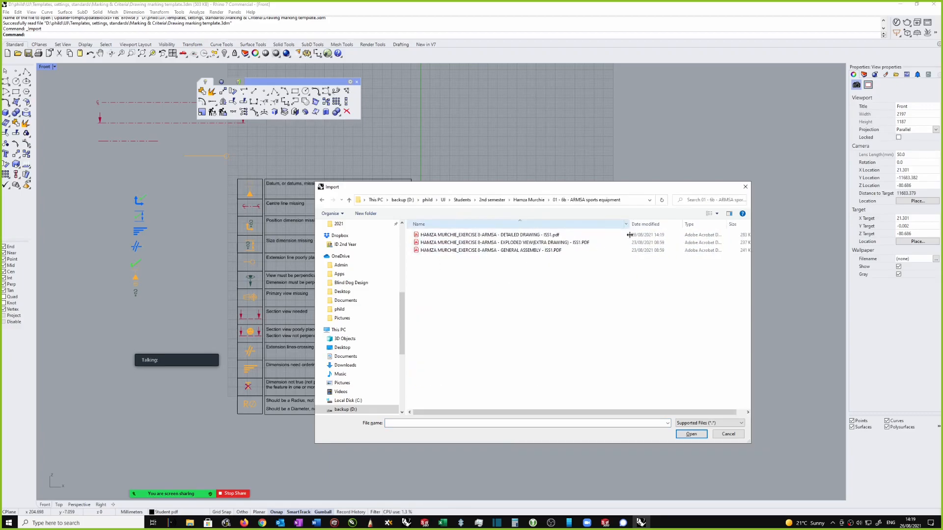
{"action": "double_click", "coordinate": [498, 235]}
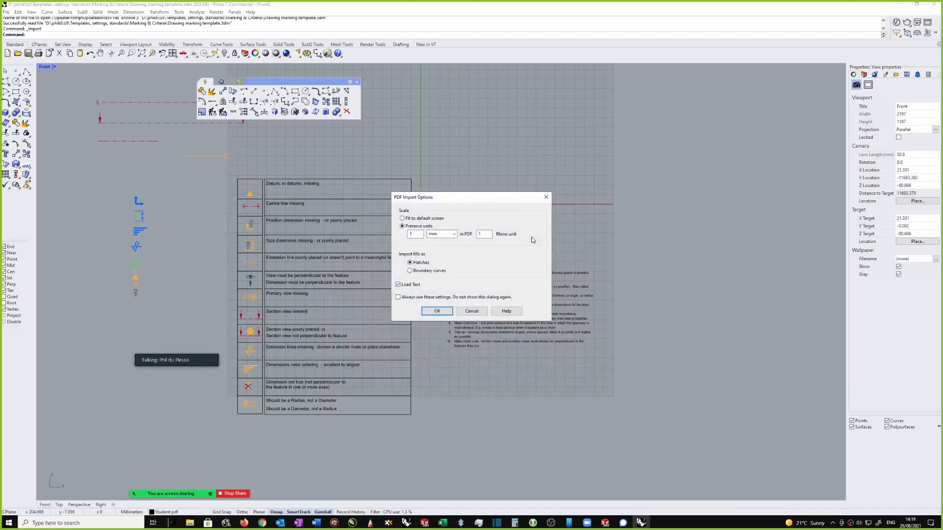
{"action": "left_click", "coordinate": [433, 311]}
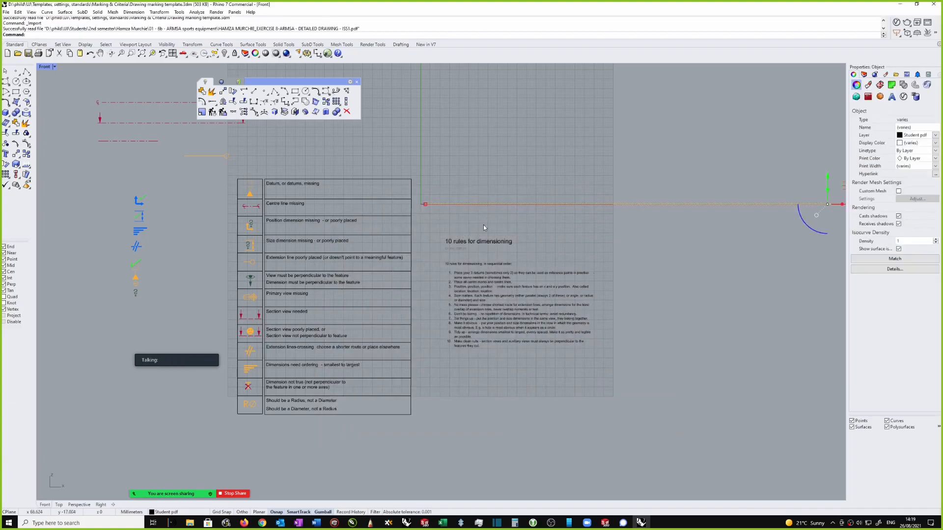
- Examine the imported drawing's position and orientation in the Front, Top and Perspective views and clear the selection
{"action": "scroll", "coordinate": [507, 218], "scroll_direction": "down", "scroll_amount": 2}
{"action": "scroll", "coordinate": [507, 219], "scroll_direction": "down", "scroll_amount": 2}
{"action": "key", "text": "ctrl+F1"}
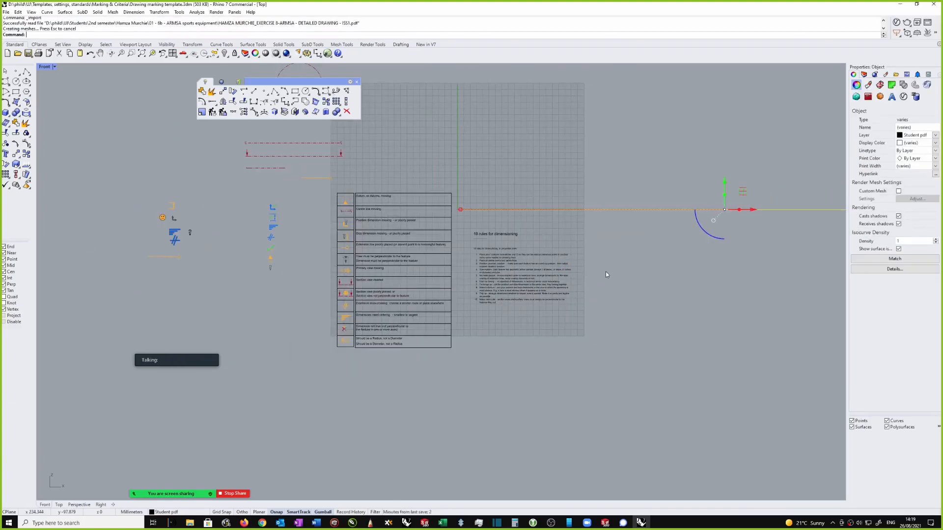
{"action": "scroll", "coordinate": [603, 259], "scroll_direction": "down", "scroll_amount": 4}
{"action": "key", "text": "ctrl+F3"}
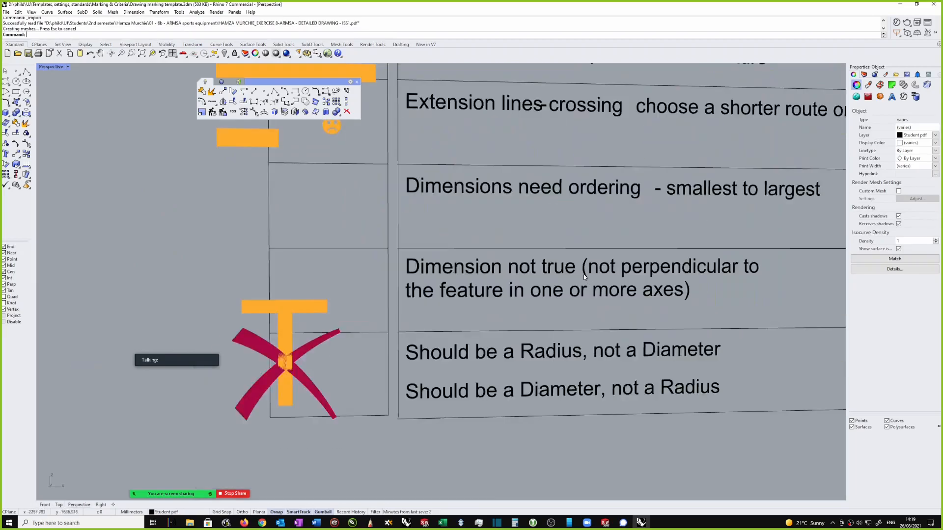
{"action": "key", "text": "ctrl+F1"}
{"action": "scroll", "coordinate": [564, 253], "scroll_direction": "down", "scroll_amount": 5}
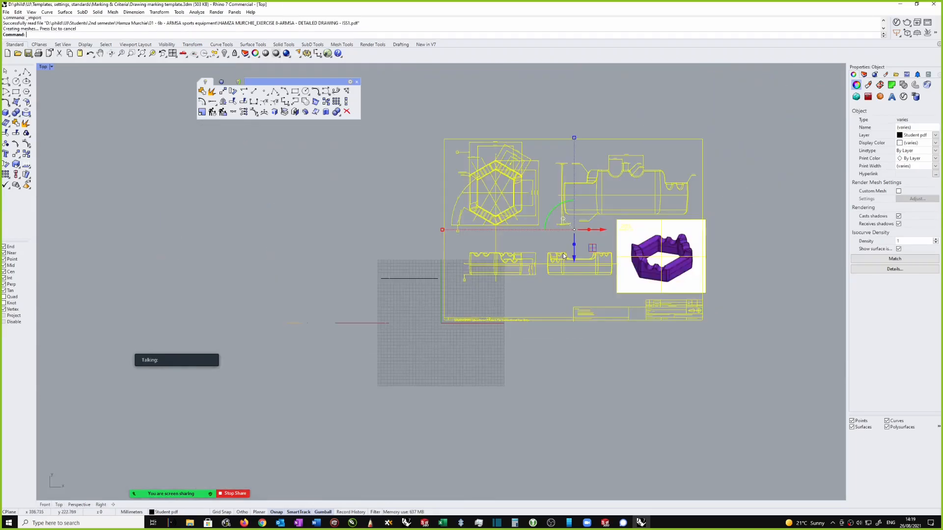
{"action": "key", "text": "ctrl+F4"}
{"action": "scroll", "coordinate": [562, 253], "scroll_direction": "down", "scroll_amount": 6}
{"action": "mouse_move", "coordinate": [562, 253]}
{"action": "right_mouse_down"}
{"action": "mouse_move", "coordinate": [594, 271]}
{"action": "mouse_move", "coordinate": [625, 266]}
{"action": "mouse_move", "coordinate": [661, 297]}
{"action": "mouse_move", "coordinate": [665, 315]}
{"action": "mouse_move", "coordinate": [591, 320]}
{"action": "right_mouse_up"}
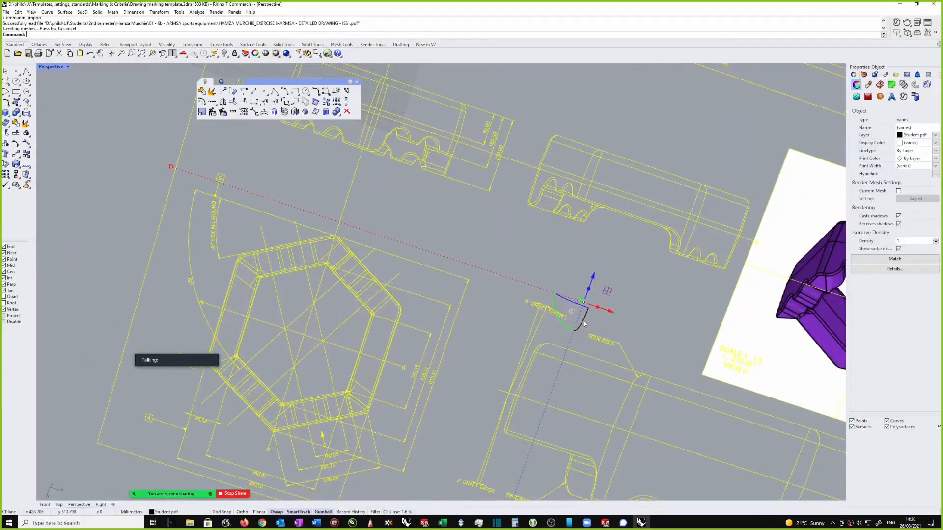
{"action": "left_click", "coordinate": [583, 328]}
{"action": "scroll", "coordinate": [584, 312], "scroll_direction": "down", "scroll_amount": 5}
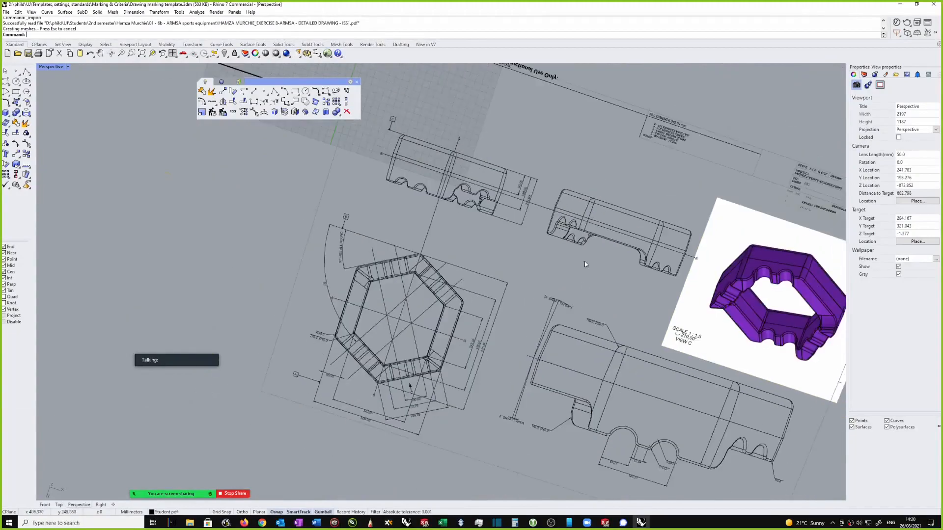
- Select all objects of the imported drawing and rotate them upright so the sheet faces the Front view
{"action": "left_click", "coordinate": [677, 171]}
{"action": "left_click", "coordinate": [626, 202]}
{"action": "mouse_move", "coordinate": [626, 203]}
{"action": "right_mouse_down"}
{"action": "mouse_move", "coordinate": [531, 115]}
{"action": "mouse_move", "coordinate": [429, 98]}
{"action": "right_mouse_up"}
{"action": "mouse_move", "coordinate": [429, 98]}
{"action": "left_mouse_down"}
{"action": "mouse_move", "coordinate": [701, 240]}
{"action": "mouse_move", "coordinate": [767, 332]}
{"action": "left_mouse_up"}
{"action": "right_click_drag", "start_coordinate": [687, 242], "coordinate": [671, 170]}
{"action": "left_click_drag", "start_coordinate": [637, 174], "coordinate": [627, 297]}
{"action": "right_click_drag", "start_coordinate": [620, 273], "coordinate": [565, 185]}
{"action": "key", "text": "ctrl+F3"}
{"action": "scroll", "coordinate": [579, 279], "scroll_direction": "down", "scroll_amount": 5}
{"action": "scroll", "coordinate": [606, 280], "scroll_direction": "down", "scroll_amount": 2}
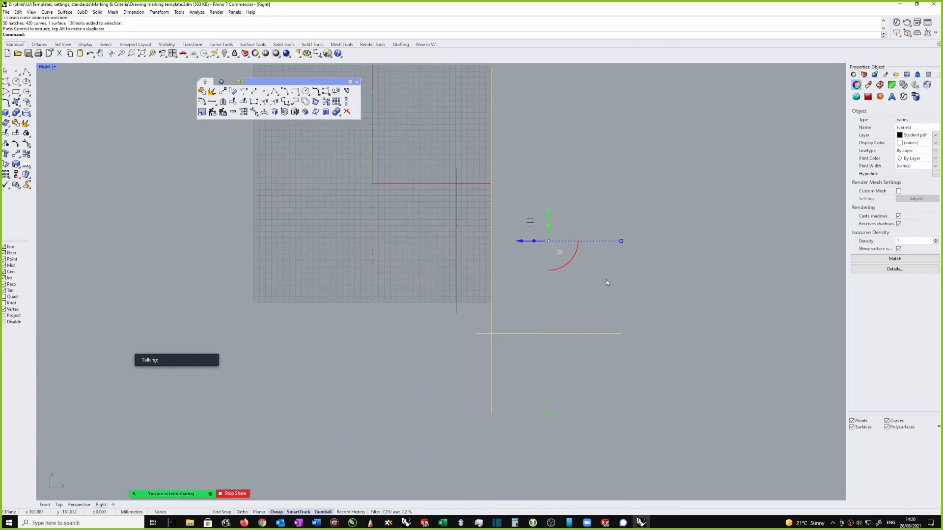
{"action": "key", "text": "ctrl+F2"}
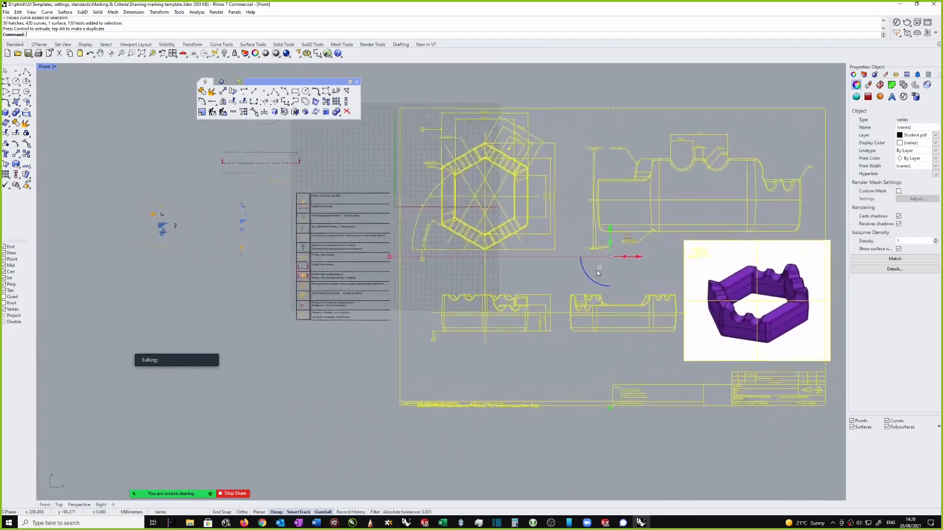
- Move the selected drawing up, clear of the marking symbols table, and shift it slightly left towards the vertical axis
{"action": "mouse_move", "coordinate": [597, 272]}
{"action": "right_mouse_down"}
{"action": "mouse_move", "coordinate": [567, 272]}
{"action": "mouse_move", "coordinate": [535, 332]}
{"action": "right_mouse_up"}
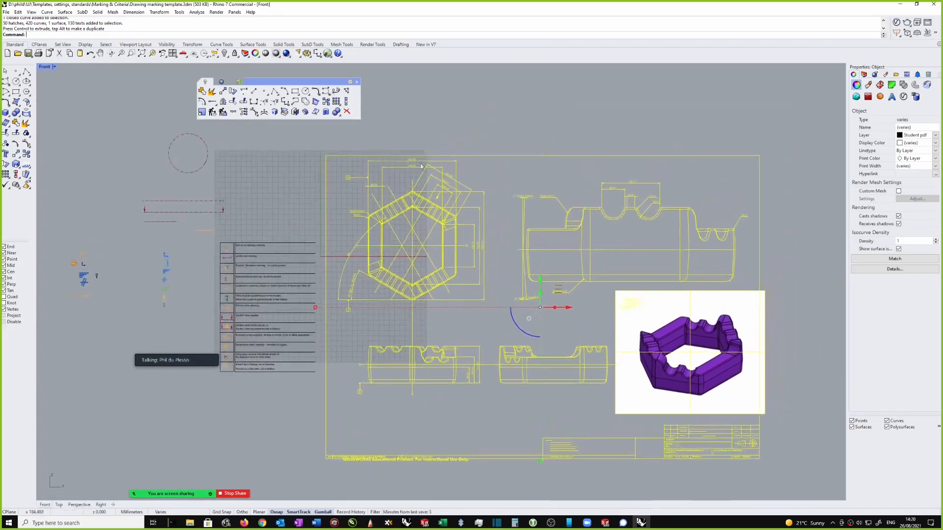
{"action": "scroll", "coordinate": [456, 343], "scroll_direction": "down", "scroll_amount": 1}
{"action": "left_click_drag", "start_coordinate": [527, 286], "coordinate": [526, 107]}
{"action": "scroll", "coordinate": [527, 107], "scroll_direction": "up", "scroll_amount": 2}
{"action": "right_click_drag", "start_coordinate": [527, 107], "coordinate": [565, 208]}
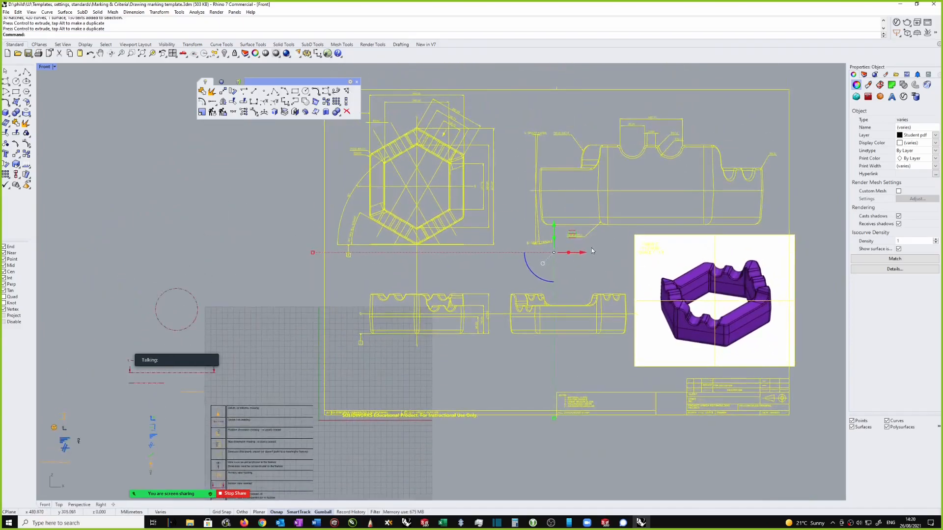
{"action": "left_click_drag", "start_coordinate": [584, 254], "coordinate": [576, 253]}
{"action": "right_click_drag", "start_coordinate": [575, 254], "coordinate": [600, 258]}
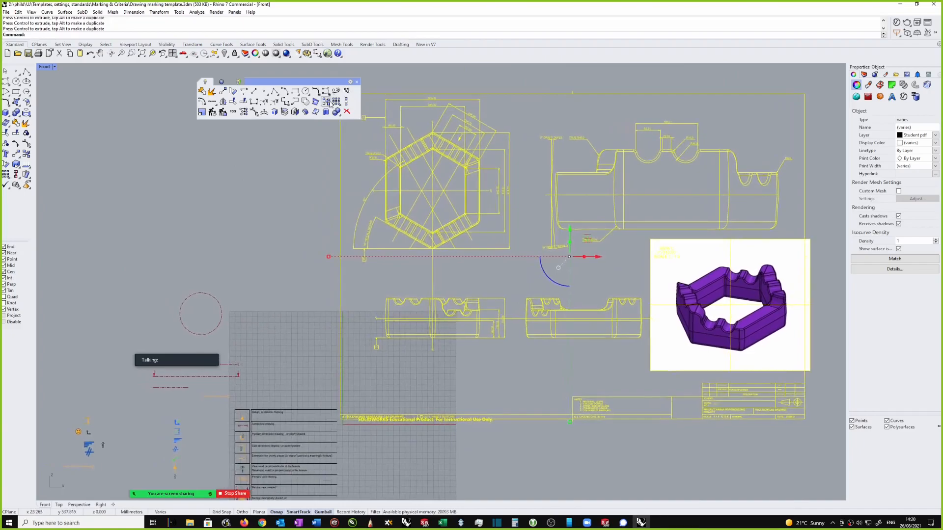
- Move the floating toolbar away from the front of the drawing and delete the purple rendered image at View C
{"action": "left_click_drag", "start_coordinate": [300, 81], "coordinate": [185, 107]}
{"action": "left_click", "coordinate": [317, 140]}
{"action": "scroll", "coordinate": [589, 314], "scroll_direction": "up", "scroll_amount": 3}
{"action": "mouse_move", "coordinate": [704, 293]}
{"action": "right_mouse_down"}
{"action": "mouse_move", "coordinate": [663, 224]}
{"action": "mouse_move", "coordinate": [502, 221]}
{"action": "right_mouse_up"}
{"action": "left_click", "coordinate": [637, 190]}
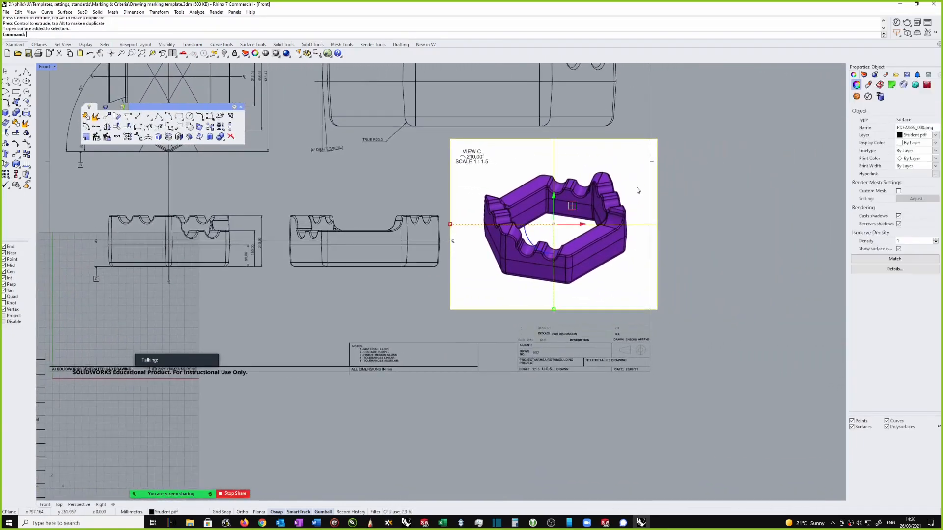
{"action": "key", "text": "Delete"}
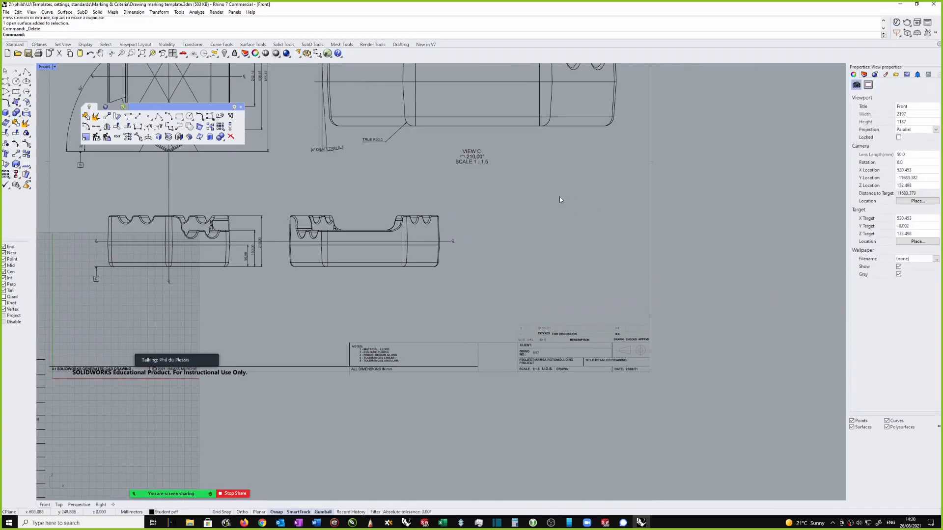
- Examine the title block entries and the drawing views to check the title against the part shown
{"action": "right_click_drag", "start_coordinate": [564, 288], "coordinate": [576, 143]}
{"action": "scroll", "coordinate": [599, 256], "scroll_direction": "up", "scroll_amount": 8}
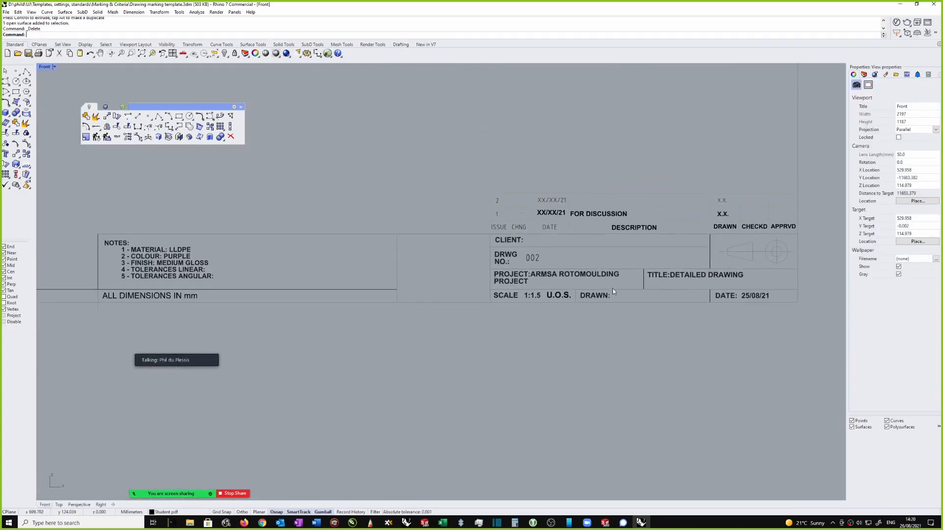
{"action": "right_click_drag", "start_coordinate": [611, 287], "coordinate": [579, 287]}
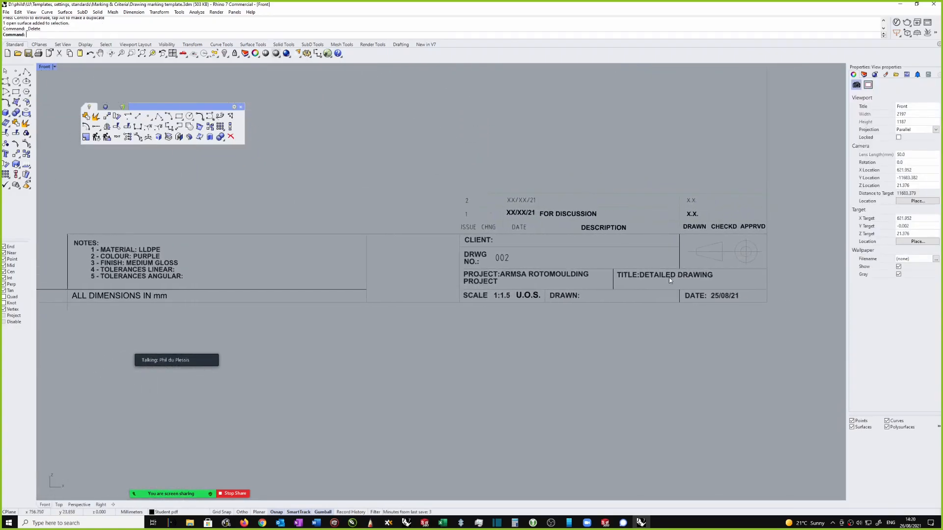
{"action": "left_click", "coordinate": [644, 278]}
{"action": "scroll", "coordinate": [541, 212], "scroll_direction": "down", "scroll_amount": 5}
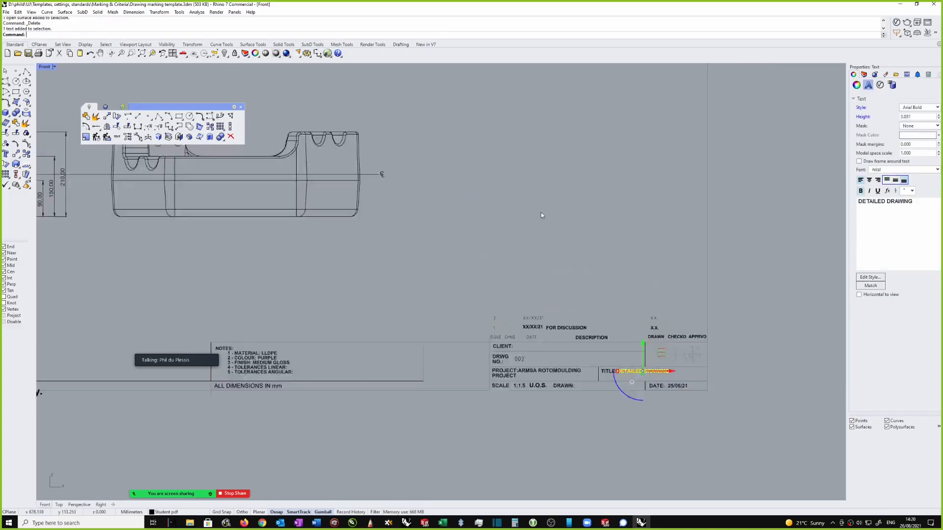
{"action": "scroll", "coordinate": [431, 202], "scroll_direction": "down", "scroll_amount": 2}
{"action": "right_click_drag", "start_coordinate": [431, 202], "coordinate": [508, 253]}
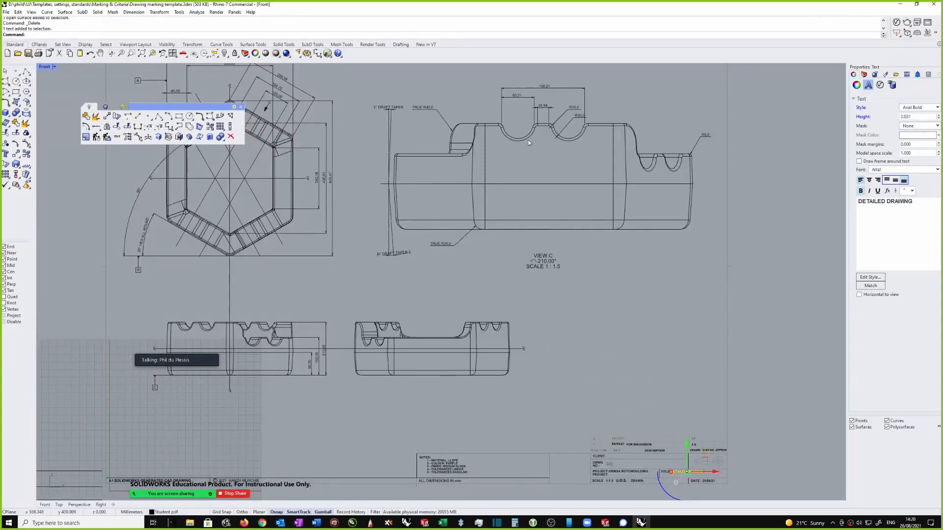
{"action": "scroll", "coordinate": [623, 357], "scroll_direction": "up", "scroll_amount": 6}
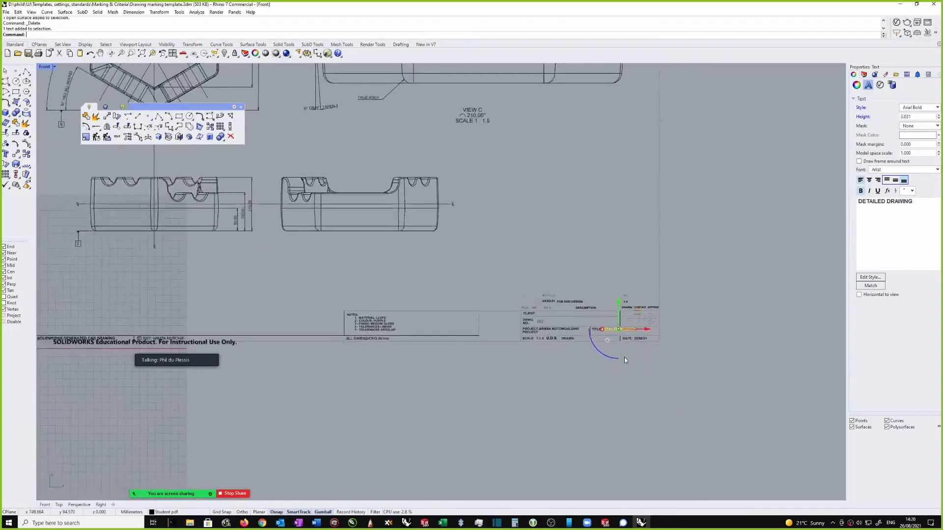
{"action": "scroll", "coordinate": [631, 328], "scroll_direction": "up", "scroll_amount": 2}
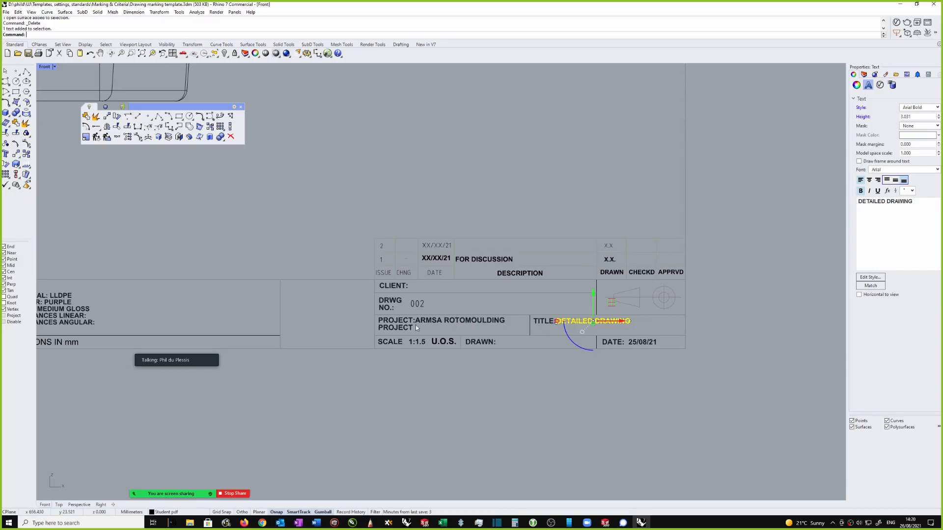
- Replace the title block's DETAILED DRAWING text with FISHING ROD HOLDER
{"action": "double_click", "coordinate": [604, 325]}
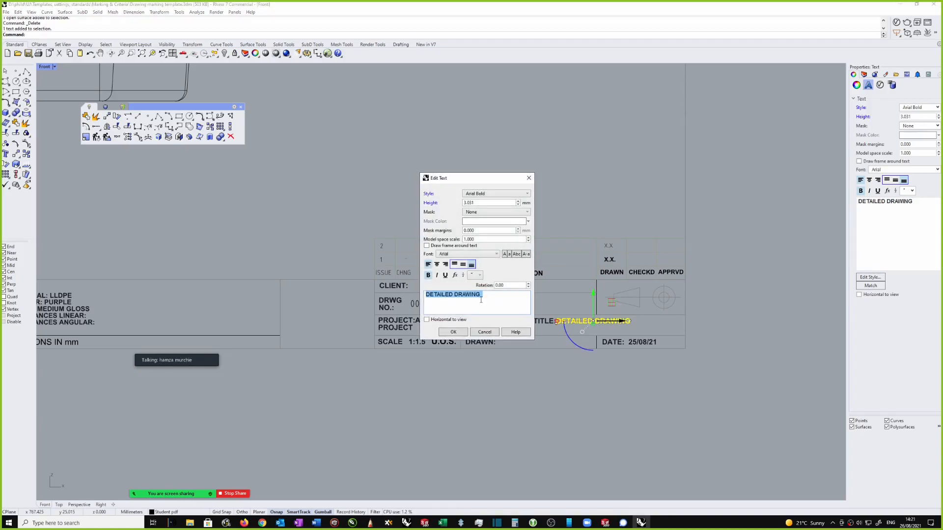
{"action": "scroll", "coordinate": [300, 196], "scroll_direction": "down", "scroll_amount": 3}
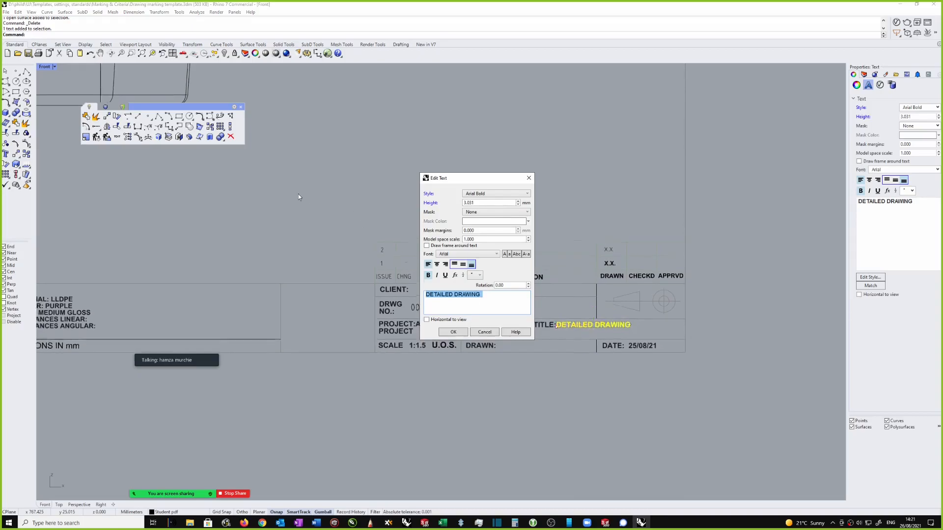
{"action": "right_click_drag", "start_coordinate": [302, 202], "coordinate": [355, 202]}
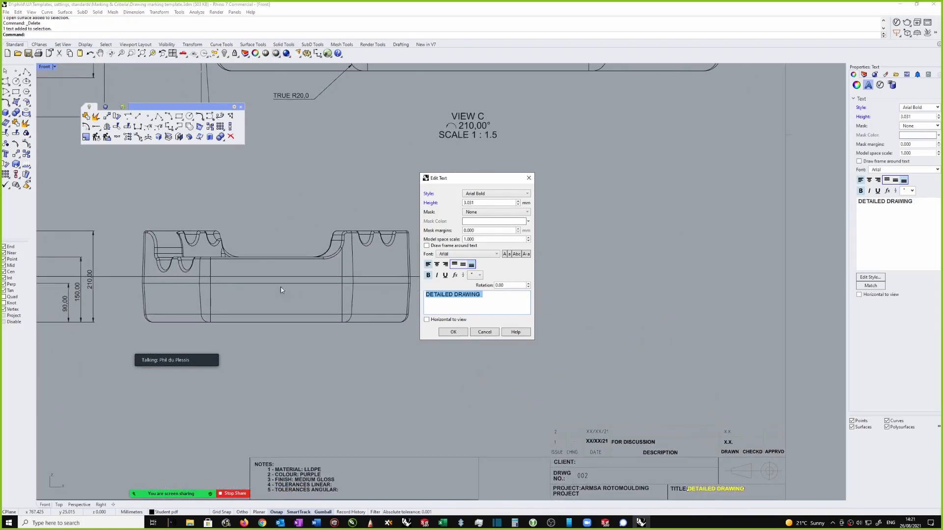
{"action": "scroll", "coordinate": [302, 258], "scroll_direction": "down", "scroll_amount": 3}
{"action": "scroll", "coordinate": [302, 258], "scroll_direction": "down", "scroll_amount": 3}
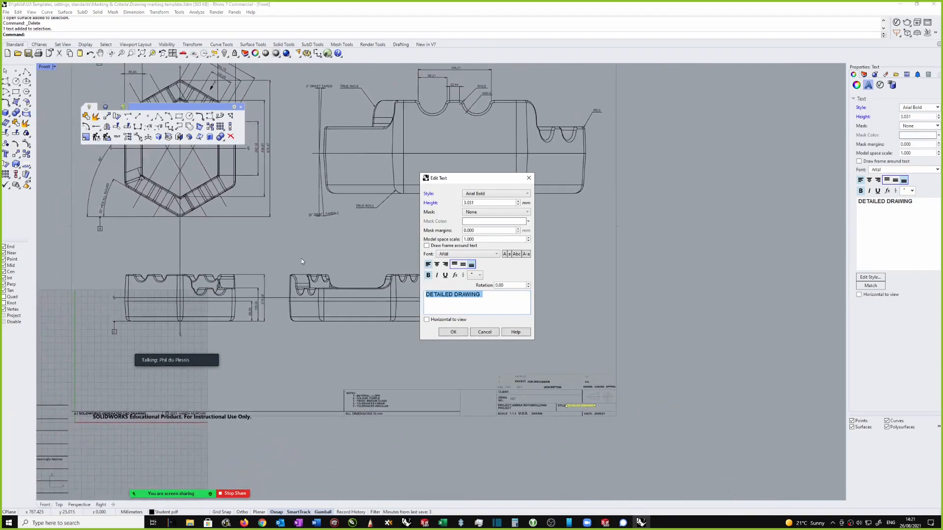
{"action": "scroll", "coordinate": [300, 254], "scroll_direction": "down", "scroll_amount": 1}
{"action": "scroll", "coordinate": [300, 254], "scroll_direction": "up", "scroll_amount": 3}
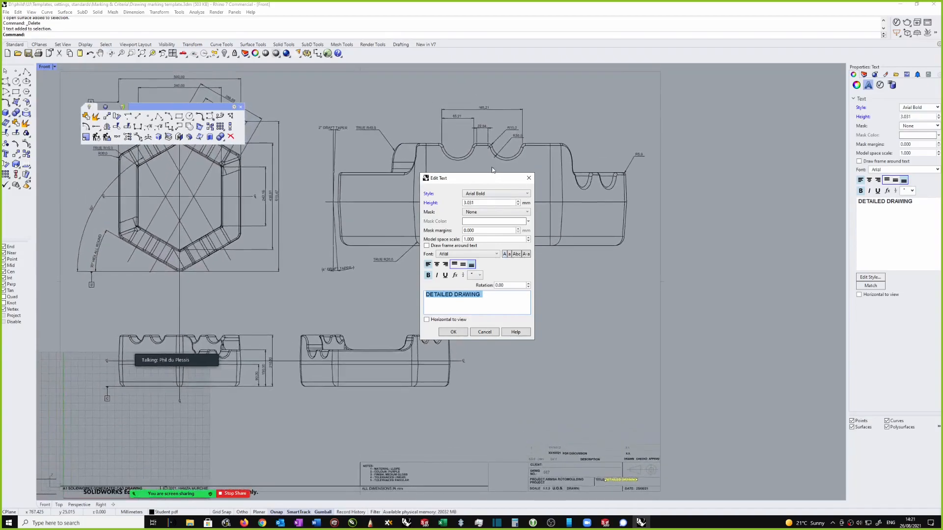
{"action": "left_click_drag", "start_coordinate": [488, 180], "coordinate": [678, 159]}
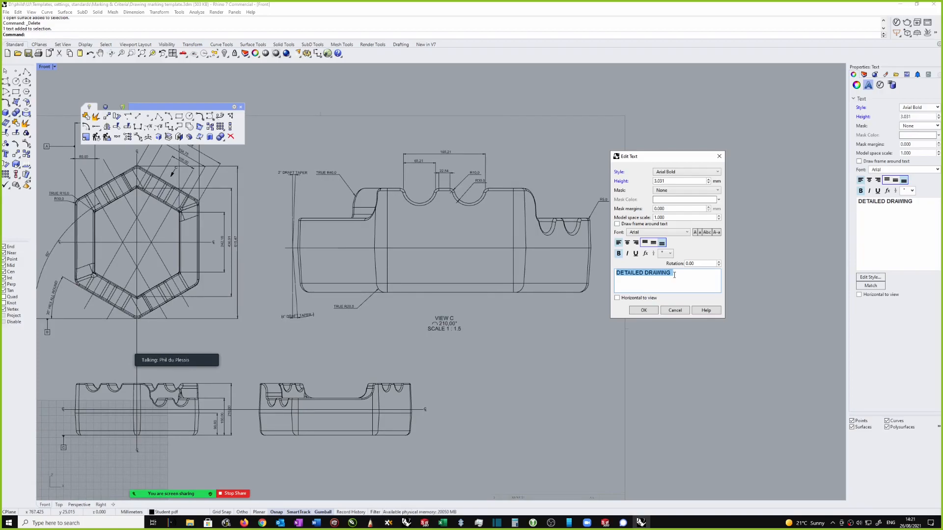
{"action": "type", "text": "FISHIN"}
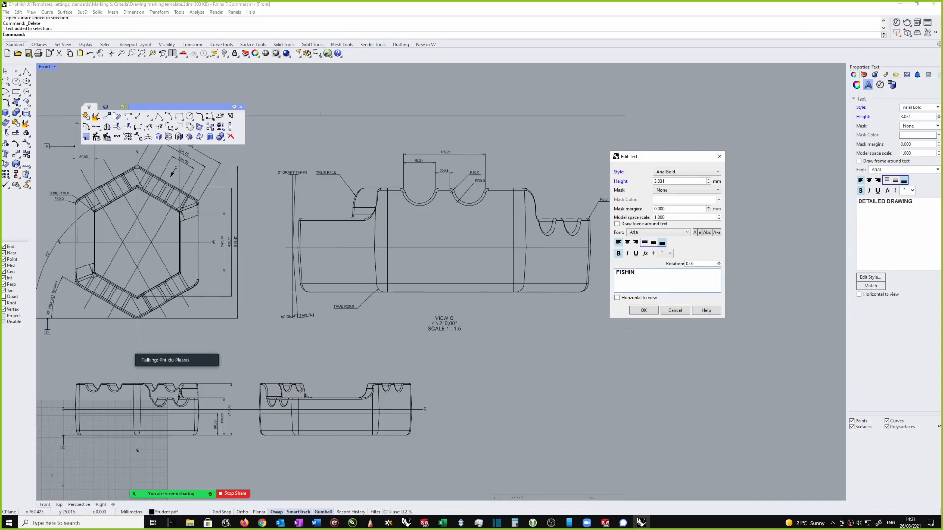
{"action": "type", "text": "G ROD HOLDER"}
{"action": "left_click", "coordinate": [647, 312]}
- Move the FISHING ROD HOLDER text about 2.8 mm to the right, leaving a gap after the TITLE label
{"action": "scroll", "coordinate": [660, 313], "scroll_direction": "down", "scroll_amount": 2}
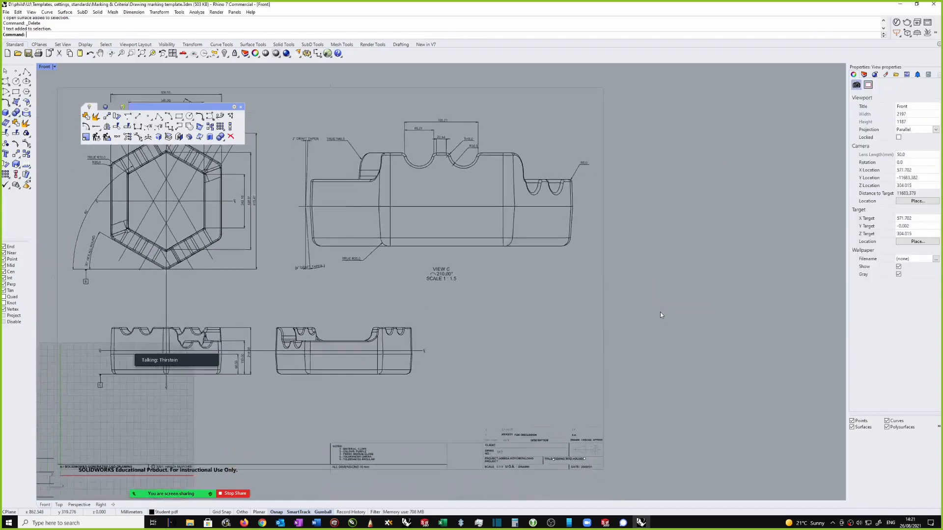
{"action": "scroll", "coordinate": [656, 308], "scroll_direction": "down", "scroll_amount": 1}
{"action": "scroll", "coordinate": [502, 197], "scroll_direction": "up", "scroll_amount": 5}
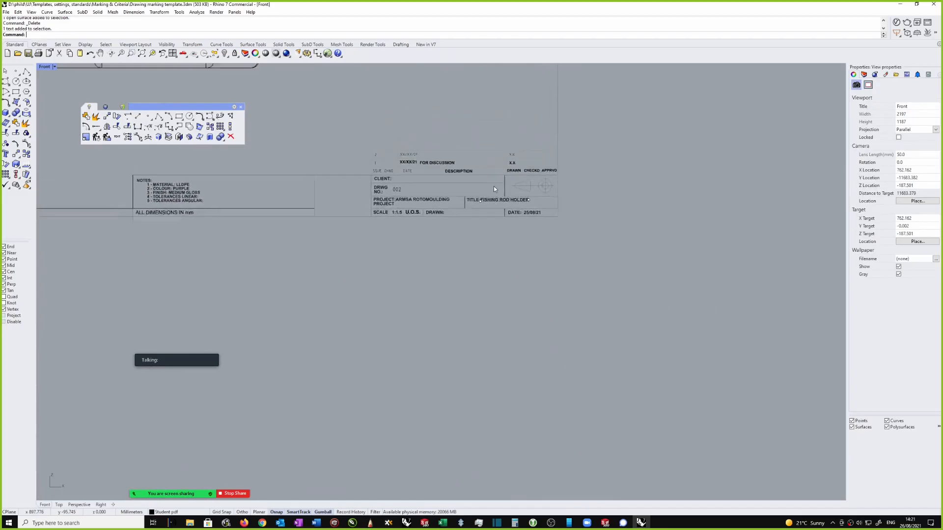
{"action": "scroll", "coordinate": [497, 228], "scroll_direction": "up", "scroll_amount": 2}
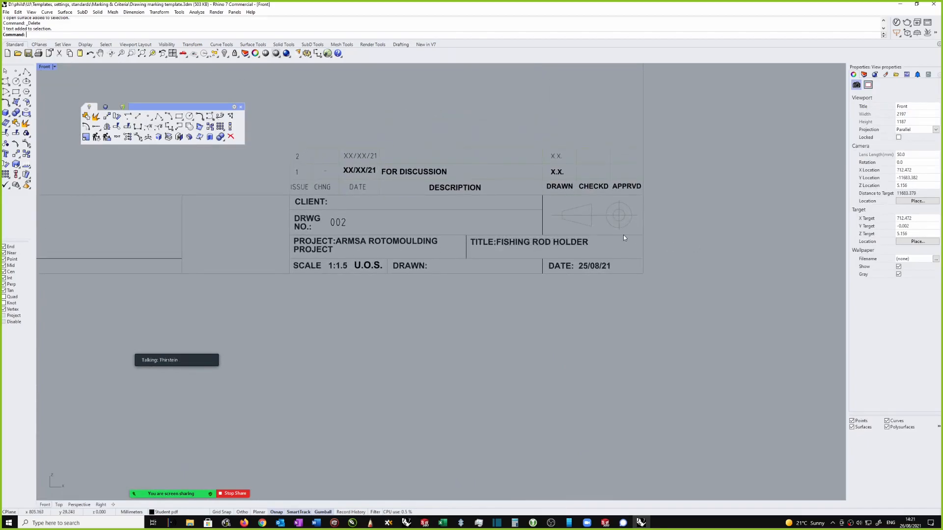
{"action": "left_click", "coordinate": [566, 242]}
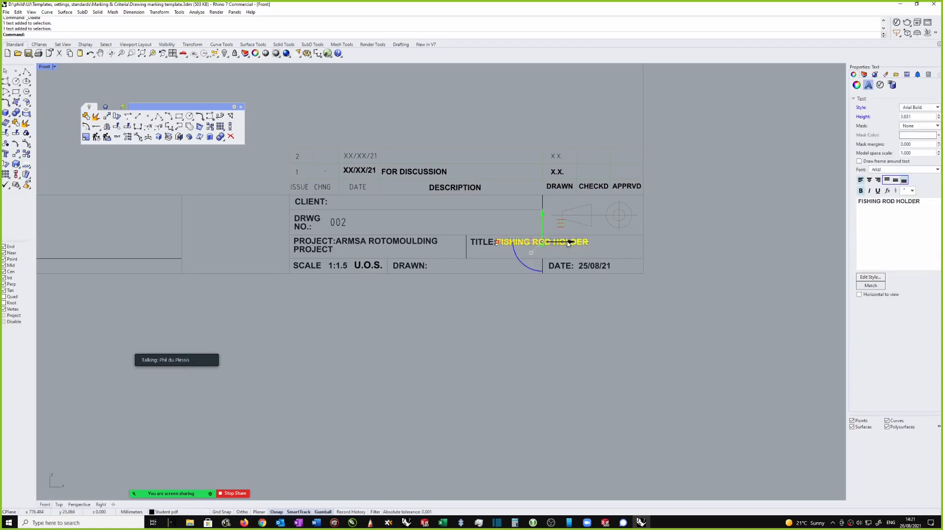
{"action": "left_click_drag", "start_coordinate": [572, 244], "coordinate": [578, 244]}
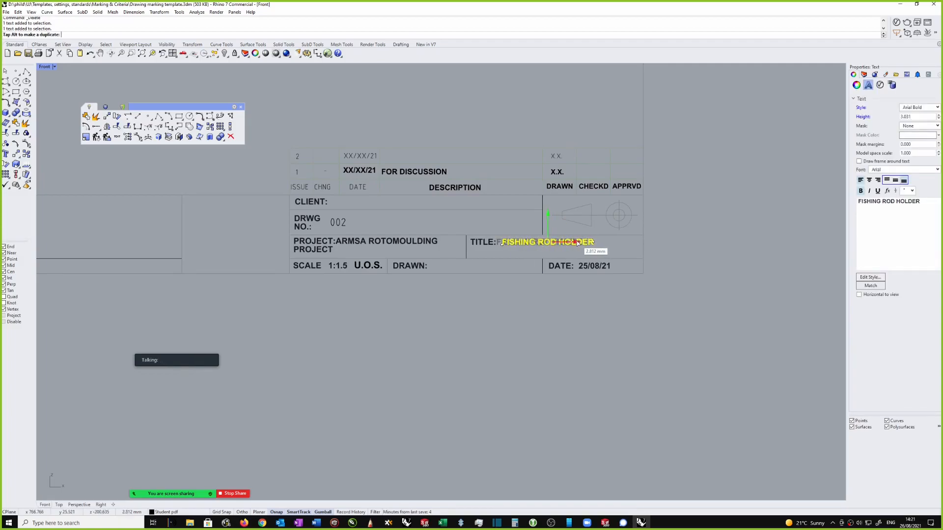
{"action": "left_click", "coordinate": [684, 239]}
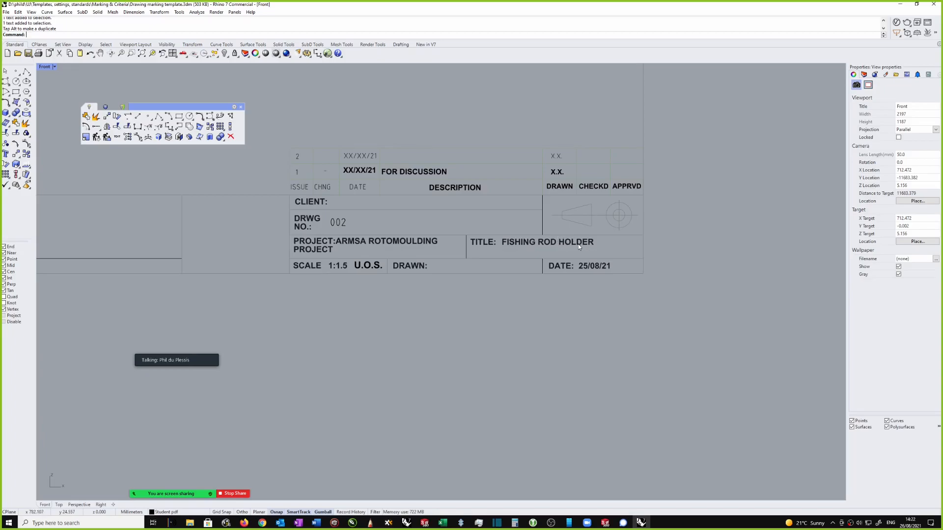
- Examine the title block, the whole sheet and the notes block, and select the TOLERANCES ANGULAR note
{"action": "scroll", "coordinate": [570, 238], "scroll_direction": "down", "scroll_amount": 2}
{"action": "scroll", "coordinate": [565, 240], "scroll_direction": "up", "scroll_amount": 2}
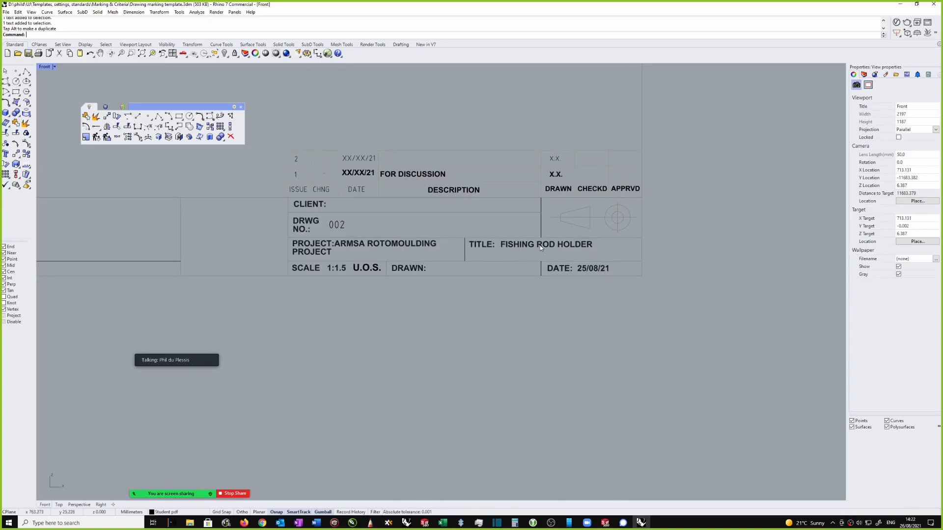
{"action": "mouse_move", "coordinate": [485, 183]}
{"action": "right_mouse_down"}
{"action": "mouse_move", "coordinate": [498, 343]}
{"action": "mouse_move", "coordinate": [490, 422]}
{"action": "right_mouse_up"}
{"action": "scroll", "coordinate": [485, 183], "scroll_direction": "down", "scroll_amount": 4}
{"action": "scroll", "coordinate": [485, 183], "scroll_direction": "down", "scroll_amount": 5}
{"action": "scroll", "coordinate": [486, 186], "scroll_direction": "down", "scroll_amount": 5}
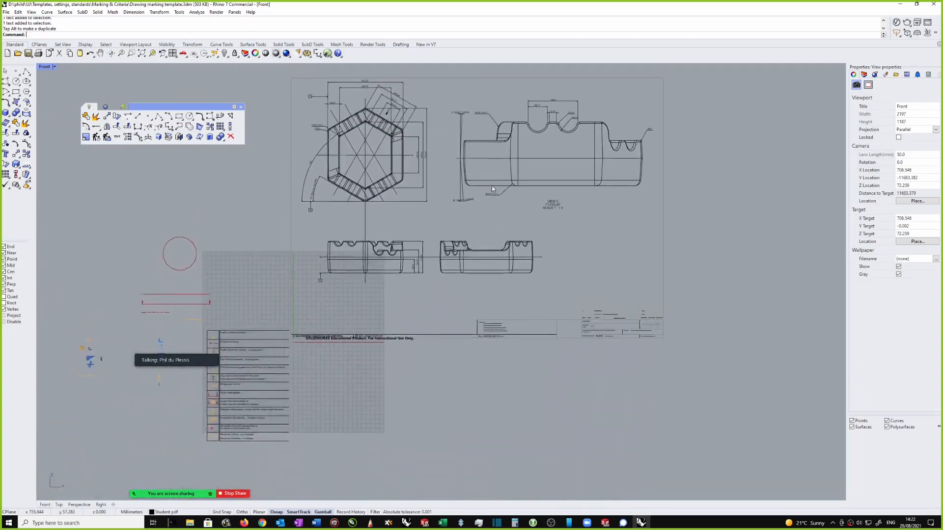
{"action": "scroll", "coordinate": [496, 241], "scroll_direction": "up", "scroll_amount": 2}
{"action": "right_click_drag", "start_coordinate": [499, 374], "coordinate": [496, 269]}
{"action": "scroll", "coordinate": [495, 269], "scroll_direction": "up", "scroll_amount": 10}
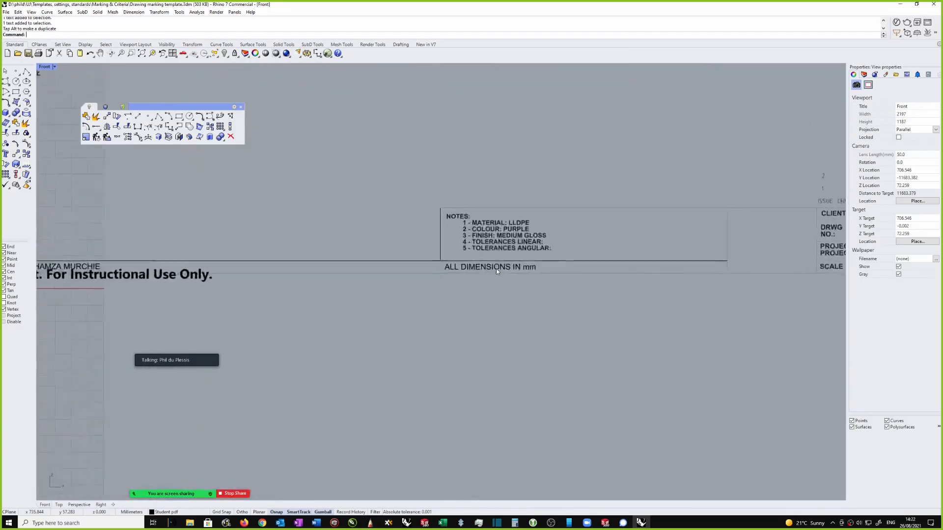
{"action": "left_click", "coordinate": [510, 244]}
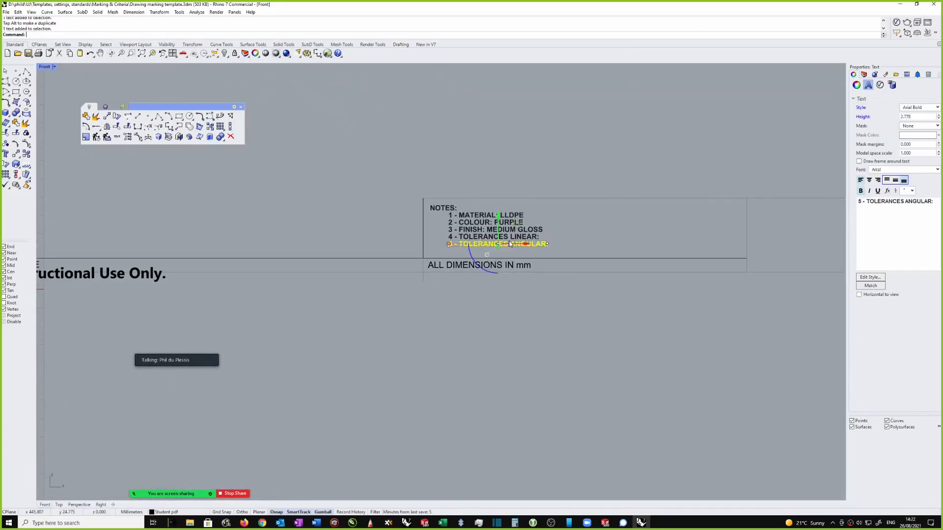
- Duplicate the TOLERANCES ANGULAR note and place the copy as a new line directly beneath it in the notes block
{"action": "scroll", "coordinate": [540, 241], "scroll_direction": "up", "scroll_amount": 1}
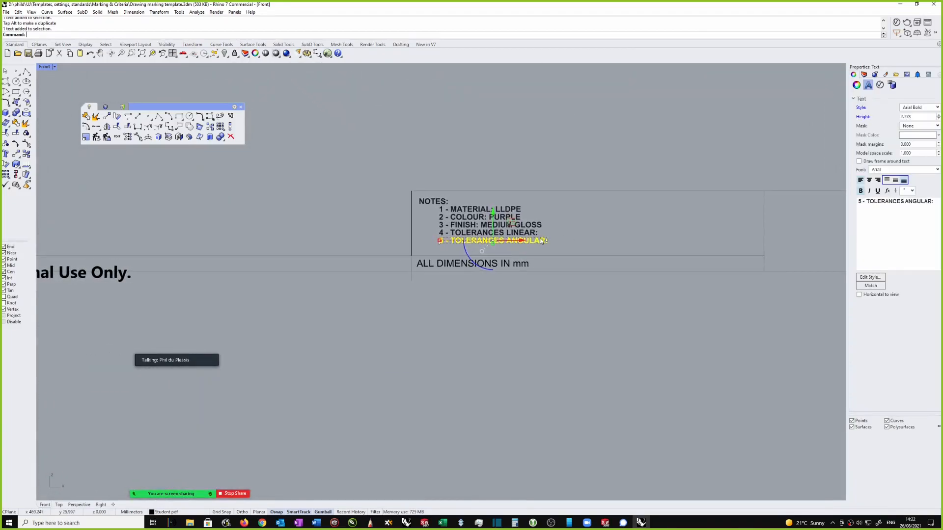
{"action": "key", "text": "ctrl+c"}
{"action": "key", "text": "Escape"}
{"action": "key", "text": "ctrl+v"}
{"action": "scroll", "coordinate": [514, 248], "scroll_direction": "up", "scroll_amount": 1}
{"action": "left_click_drag", "start_coordinate": [488, 210], "coordinate": [488, 221]}
{"action": "scroll", "coordinate": [473, 250], "scroll_direction": "up", "scroll_amount": 1}
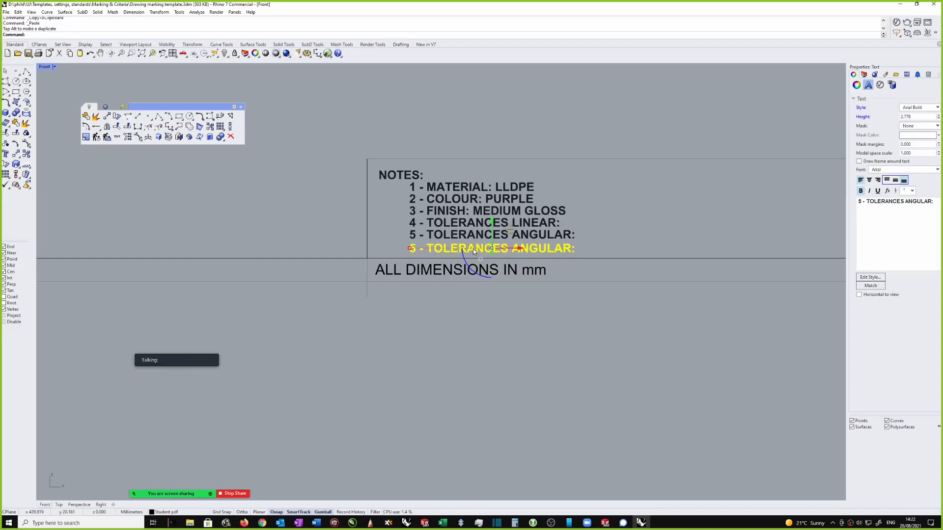
- Renumber the copied TOLERANCES ANGULAR note at the end of the notes list as 6
{"action": "double_click", "coordinate": [473, 248]}
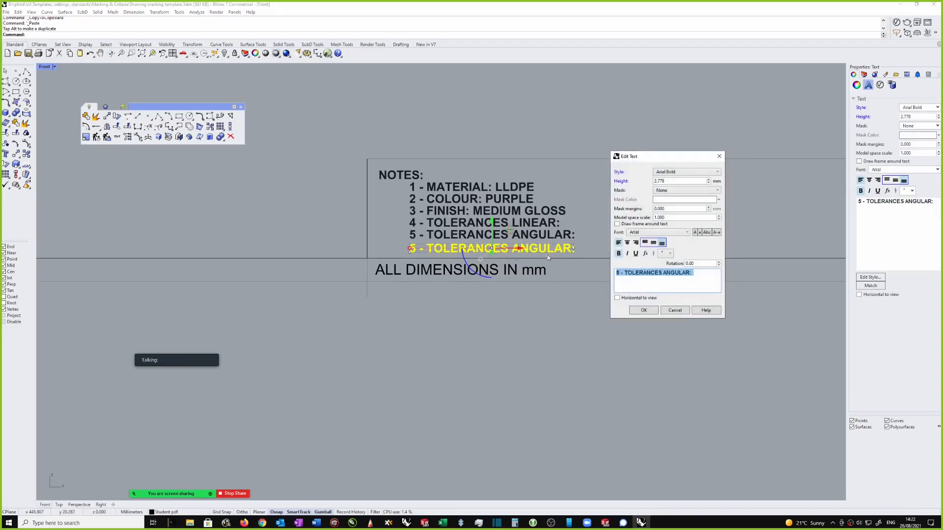
{"action": "left_click", "coordinate": [619, 273]}
{"action": "key", "text": "BackSpace"}
{"action": "type", "text": "6"}
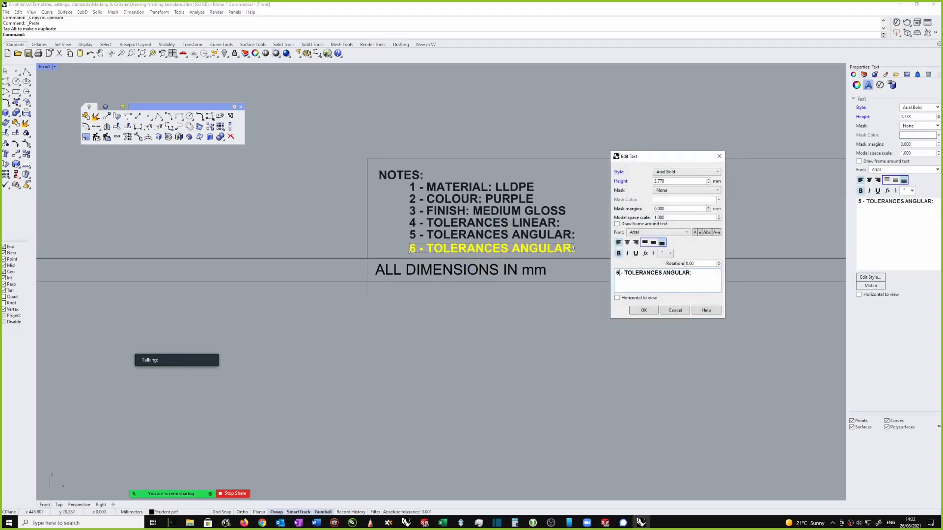
- Replace the wording of note 6 so that it reads "6 - REF: G.A. DRWG No.XYZ"
{"action": "key", "text": "Delete"}
{"action": "key", "text": "Delete"}
{"action": "key", "text": "Delete"}
{"action": "key", "text": "Delete"}
{"action": "key", "text": "Delete"}
{"action": "key", "text": "Delete"}
{"action": "key", "text": "Delete"}
{"action": "key", "text": "Delete"}
{"action": "key", "text": "Delete"}
{"action": "key", "text": "Delete"}
{"action": "key", "text": "Delete"}
{"action": "key", "text": "Delete"}
{"action": "key", "text": "Delete"}
{"action": "key", "text": "Delete"}
{"action": "key", "text": "Delete"}
{"action": "key", "text": "Delete"}
{"action": "key", "text": "Delete"}
{"action": "key", "text": "Delete"}
{"action": "key", "text": "Delete"}
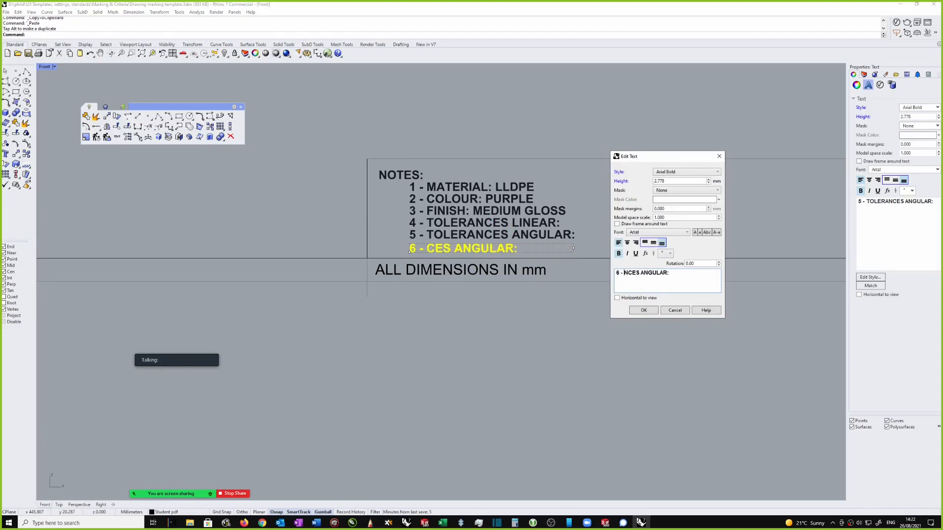
{"action": "type", "text": "re"}
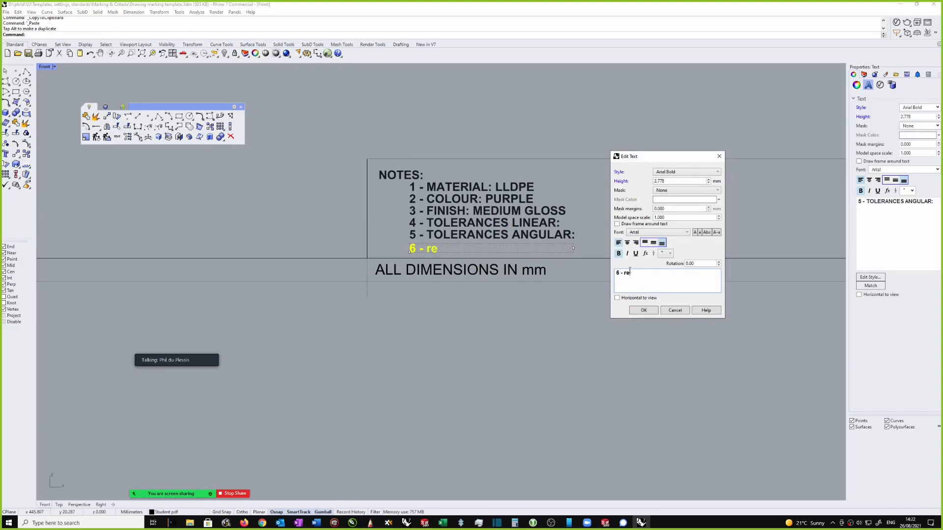
{"action": "key", "text": "BackSpace"}
{"action": "key", "text": "BackSpace"}
{"action": "type", "text": "REF"}
{"action": "type", "text": ".A."}
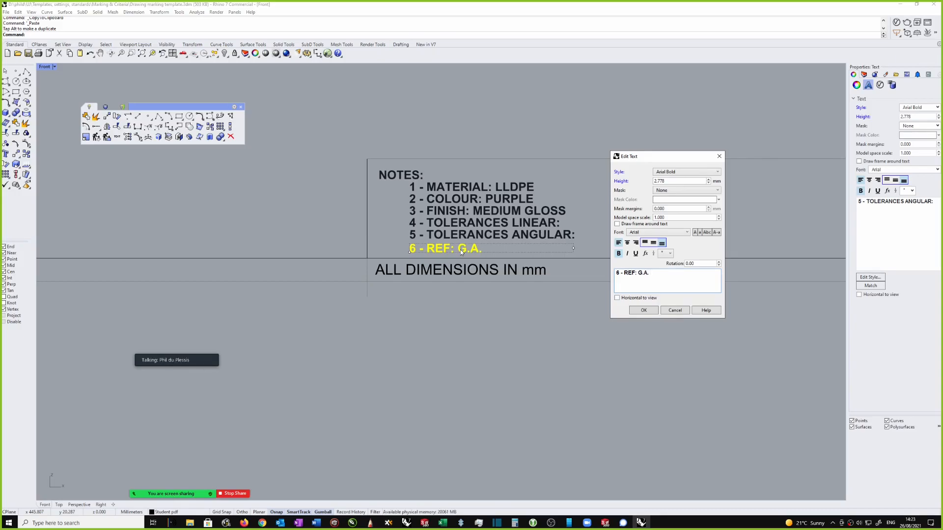
{"action": "type", "text": " drwg"}
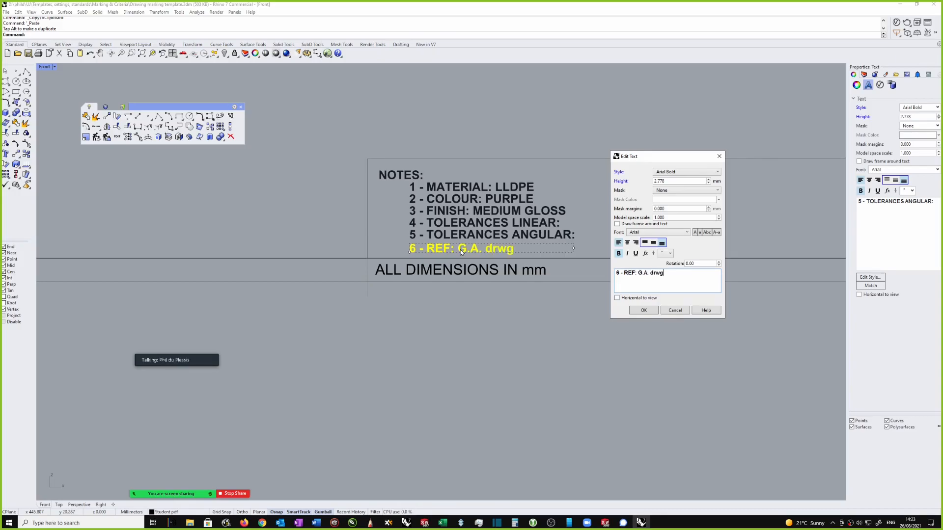
{"action": "type", "text": " no"}
{"action": "key", "text": "BackSpace"}
{"action": "key", "text": "BackSpace"}
{"action": "key", "text": "BackSpace"}
{"action": "type", "text": "DRWG"}
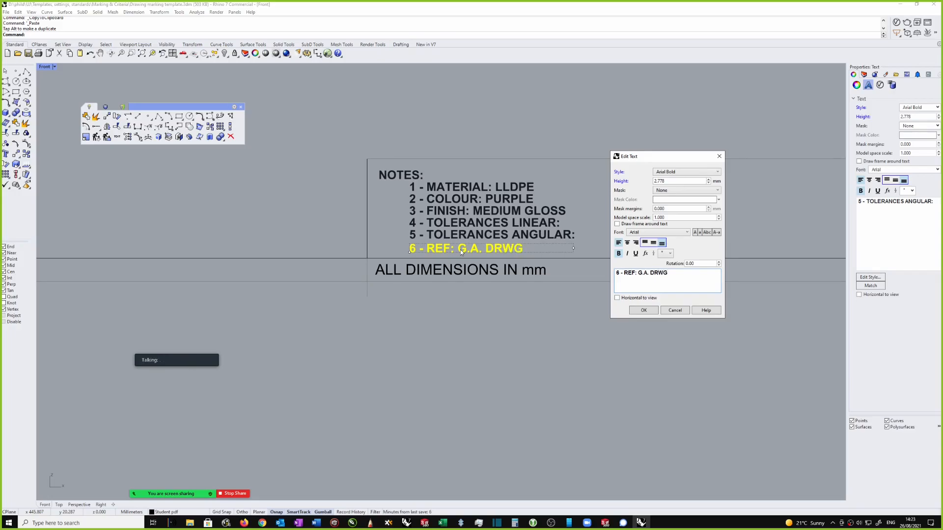
{"action": "type", "text": " No.x"}
{"action": "key", "text": "BackSpace"}
{"action": "key", "text": "BackSpace"}
{"action": "type", "text": "XYZ"}
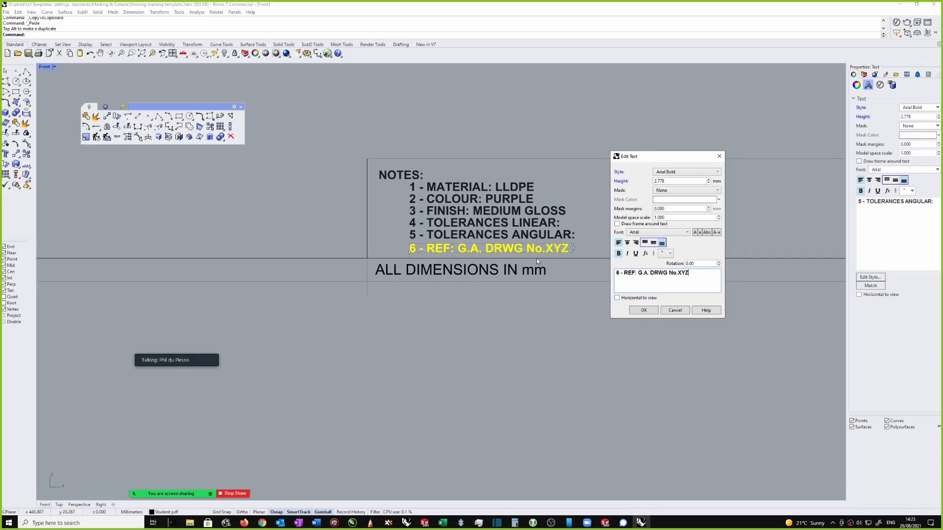
{"action": "left_click", "coordinate": [644, 310]}
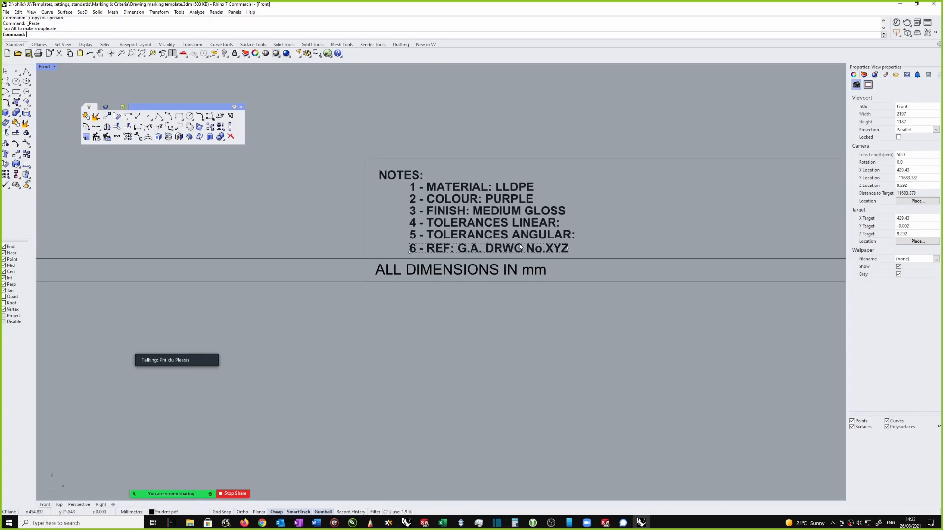
- Group the whole detailed drawing sheet and move it to the right, clear of the template's origin grid
{"action": "scroll", "coordinate": [520, 247], "scroll_direction": "down", "scroll_amount": 6}
{"action": "mouse_move", "coordinate": [446, 156]}
{"action": "right_mouse_down"}
{"action": "mouse_move", "coordinate": [463, 206]}
{"action": "mouse_move", "coordinate": [465, 325]}
{"action": "mouse_move", "coordinate": [503, 162]}
{"action": "right_mouse_up"}
{"action": "scroll", "coordinate": [465, 304], "scroll_direction": "down", "scroll_amount": 1}
{"action": "mouse_move", "coordinate": [663, 217]}
{"action": "right_mouse_down"}
{"action": "mouse_move", "coordinate": [655, 182]}
{"action": "mouse_move", "coordinate": [574, 180]}
{"action": "right_mouse_up"}
{"action": "scroll", "coordinate": [636, 163], "scroll_direction": "down", "scroll_amount": 8}
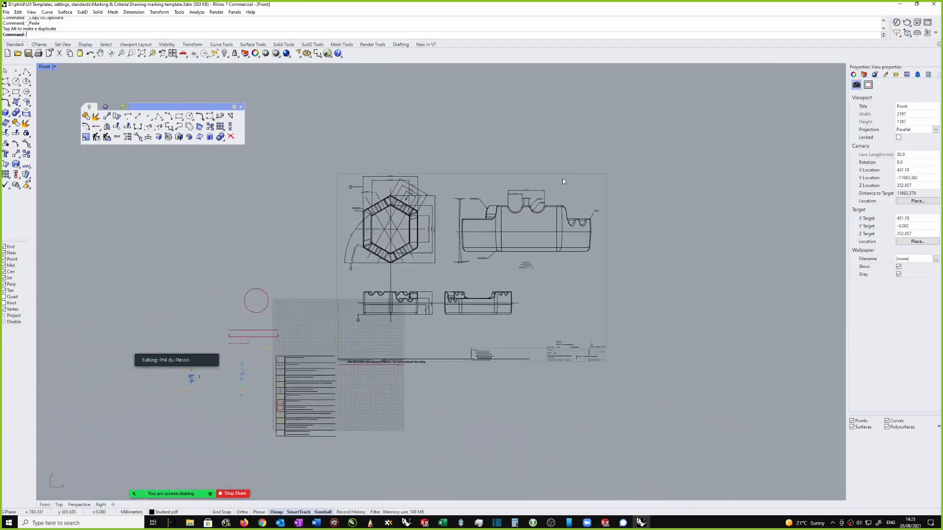
{"action": "right_click_drag", "start_coordinate": [388, 162], "coordinate": [417, 127]}
{"action": "scroll", "coordinate": [418, 127], "scroll_direction": "up", "scroll_amount": 2}
{"action": "scroll", "coordinate": [340, 91], "scroll_direction": "down", "scroll_amount": 1}
{"action": "mouse_move", "coordinate": [337, 105]}
{"action": "left_mouse_down"}
{"action": "mouse_move", "coordinate": [449, 256]}
{"action": "mouse_move", "coordinate": [693, 348]}
{"action": "left_mouse_up"}
{"action": "scroll", "coordinate": [579, 260], "scroll_direction": "down", "scroll_amount": 1}
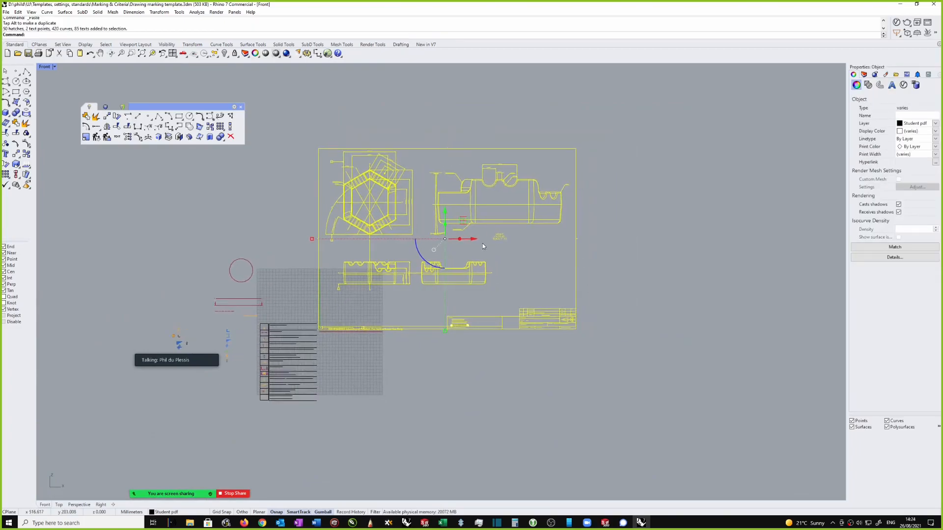
{"action": "key", "text": "ctrl+g"}
{"action": "left_click_drag", "start_coordinate": [481, 243], "coordinate": [800, 260]}
{"action": "left_click", "coordinate": [602, 237]}
- Import the other student's FUNBOX general assembly PDF from their ARMSA sports equipment folder, preserving units at 1 mm to 1 Rhino unit
{"action": "key", "text": "ctrl+i"}
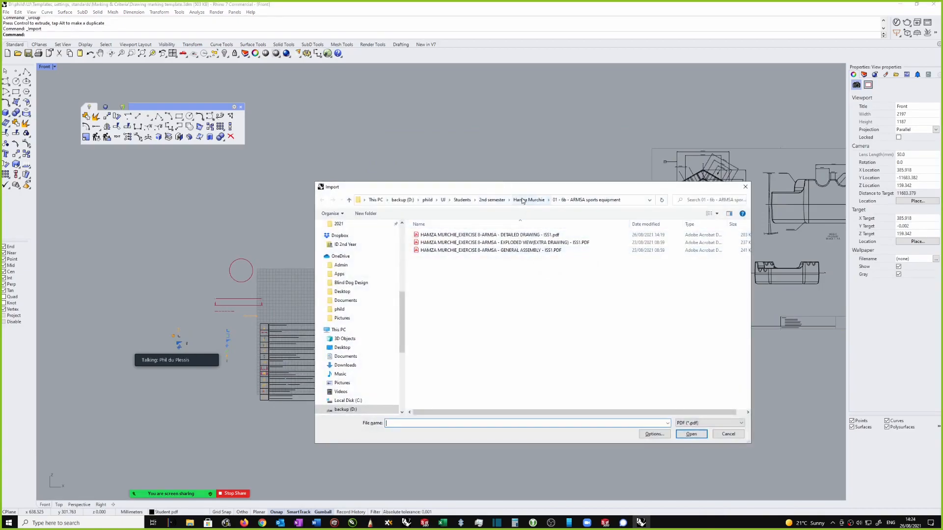
{"action": "left_click", "coordinate": [491, 200]}
{"action": "left_click", "coordinate": [438, 235]}
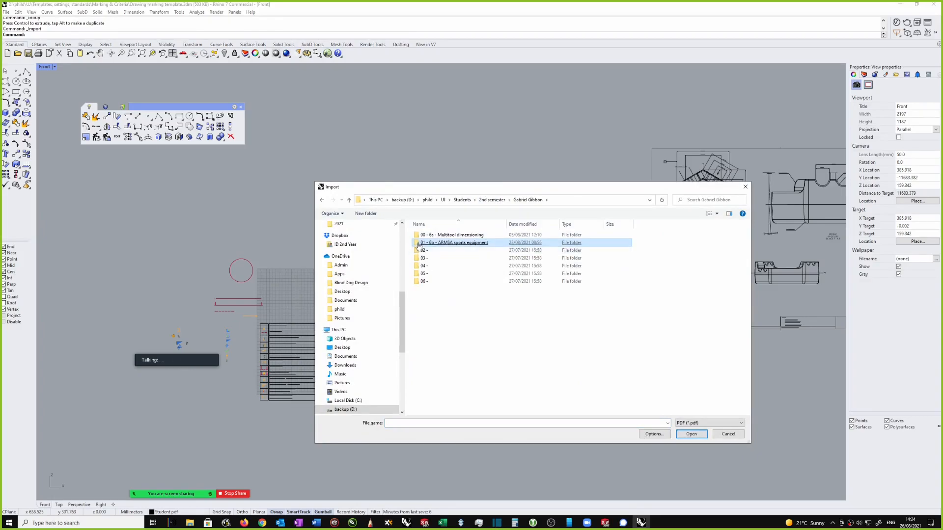
{"action": "double_click", "coordinate": [441, 242]}
{"action": "left_click", "coordinate": [457, 235]}
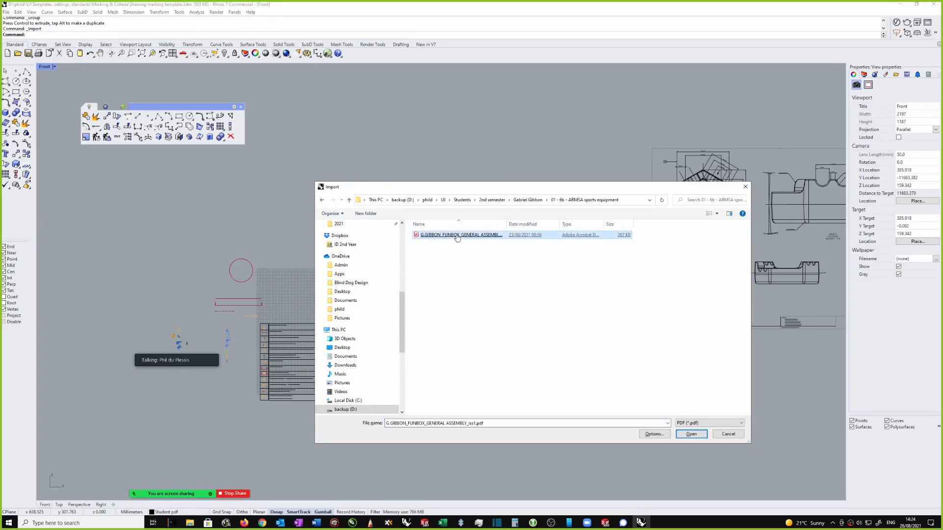
{"action": "double_click", "coordinate": [456, 235]}
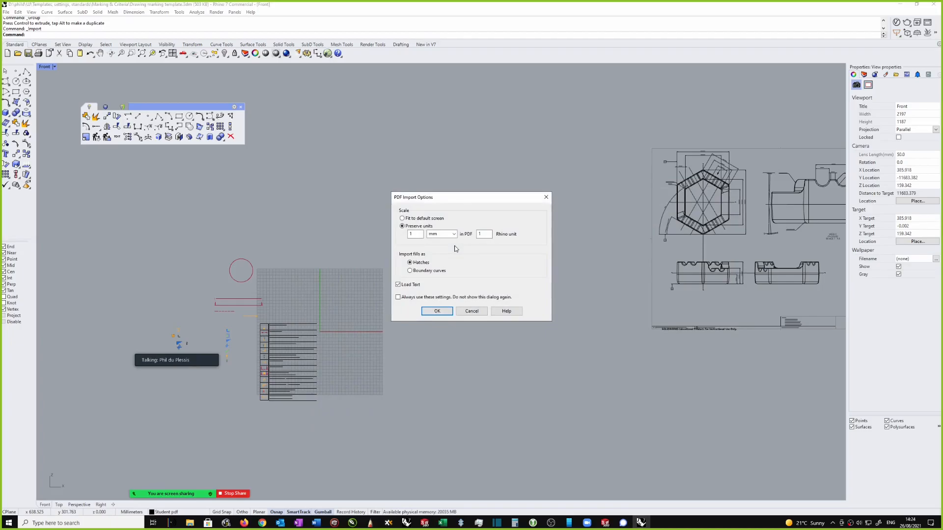
{"action": "left_click", "coordinate": [437, 311]}
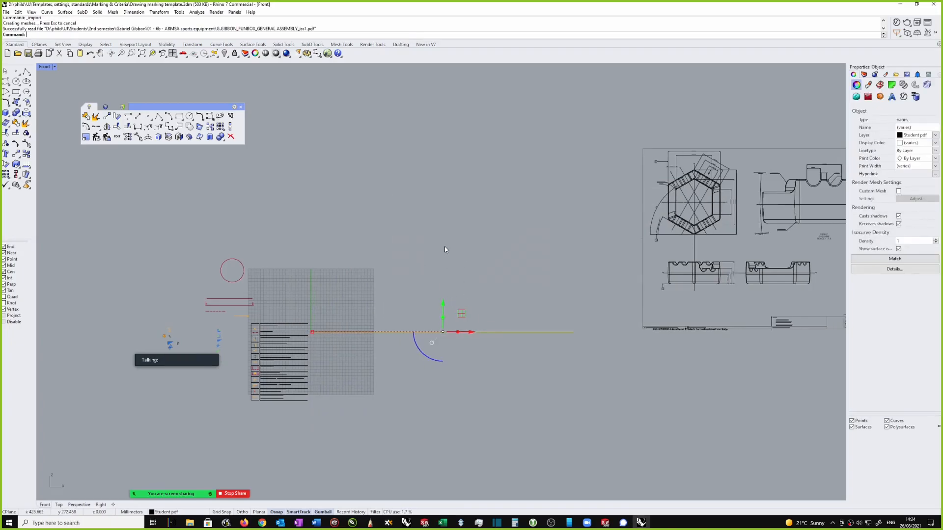
{"action": "key", "text": "ctrl+F1"}
{"action": "scroll", "coordinate": [588, 270], "scroll_direction": "up", "scroll_amount": 2}
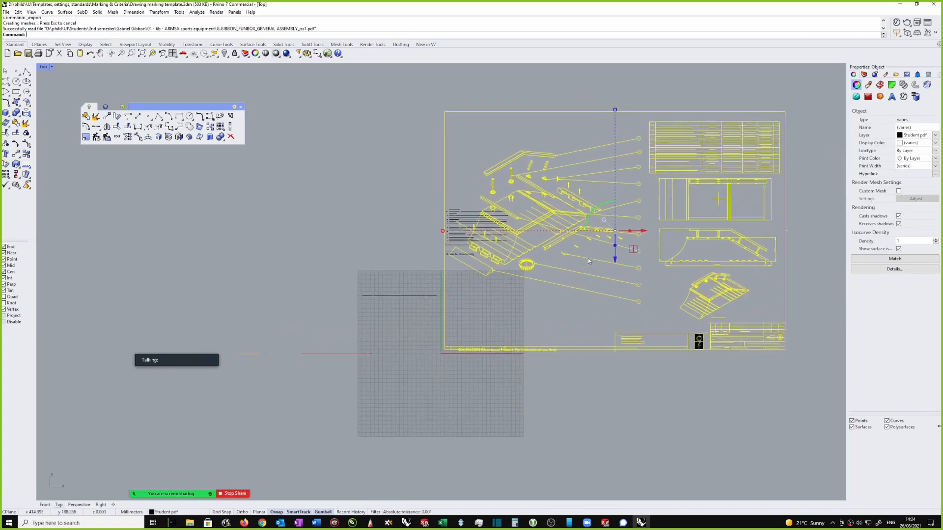
{"action": "key", "text": "ctrl+F4"}
{"action": "right_click_drag", "start_coordinate": [619, 270], "coordinate": [615, 228]}
{"action": "left_click_drag", "start_coordinate": [613, 228], "coordinate": [606, 244]}
{"action": "key", "text": "ctrl+z"}
- Select the entire imported general assembly sheet and rotate it from lying flat to standing upright in the front plane
{"action": "right_click_drag", "start_coordinate": [606, 247], "coordinate": [414, 151]}
{"action": "mouse_move", "coordinate": [406, 144]}
{"action": "left_mouse_down"}
{"action": "mouse_move", "coordinate": [412, 160]}
{"action": "mouse_move", "coordinate": [617, 323]}
{"action": "mouse_move", "coordinate": [662, 346]}
{"action": "left_mouse_up"}
{"action": "mouse_move", "coordinate": [662, 346]}
{"action": "right_mouse_down"}
{"action": "mouse_move", "coordinate": [580, 269]}
{"action": "mouse_move", "coordinate": [540, 257]}
{"action": "mouse_move", "coordinate": [550, 251]}
{"action": "mouse_move", "coordinate": [557, 162]}
{"action": "mouse_move", "coordinate": [507, 136]}
{"action": "mouse_move", "coordinate": [500, 202]}
{"action": "mouse_move", "coordinate": [470, 191]}
{"action": "right_mouse_up"}
{"action": "key", "text": "ctrl+F4"}
{"action": "mouse_move", "coordinate": [464, 190]}
{"action": "left_mouse_down"}
{"action": "mouse_move", "coordinate": [486, 204]}
{"action": "mouse_move", "coordinate": [476, 249]}
{"action": "left_mouse_up"}
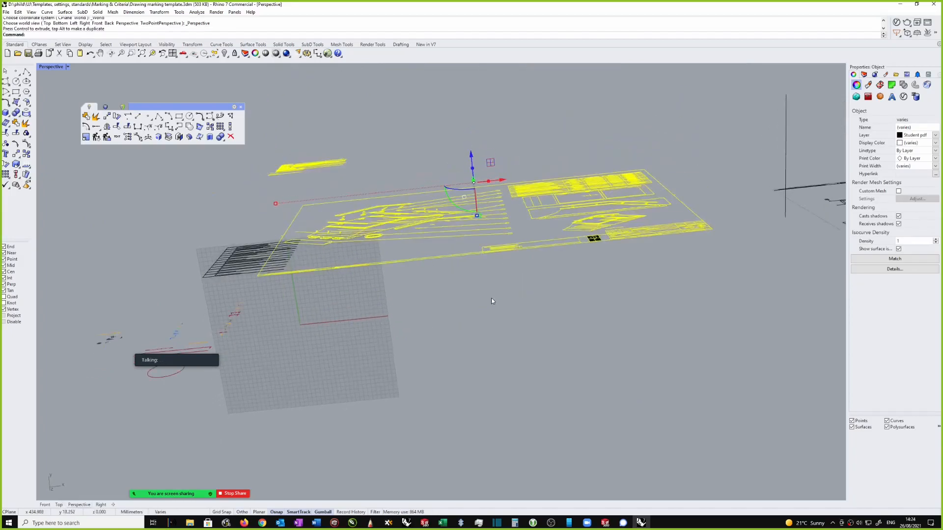
{"action": "key", "text": "ctrl+Tab"}
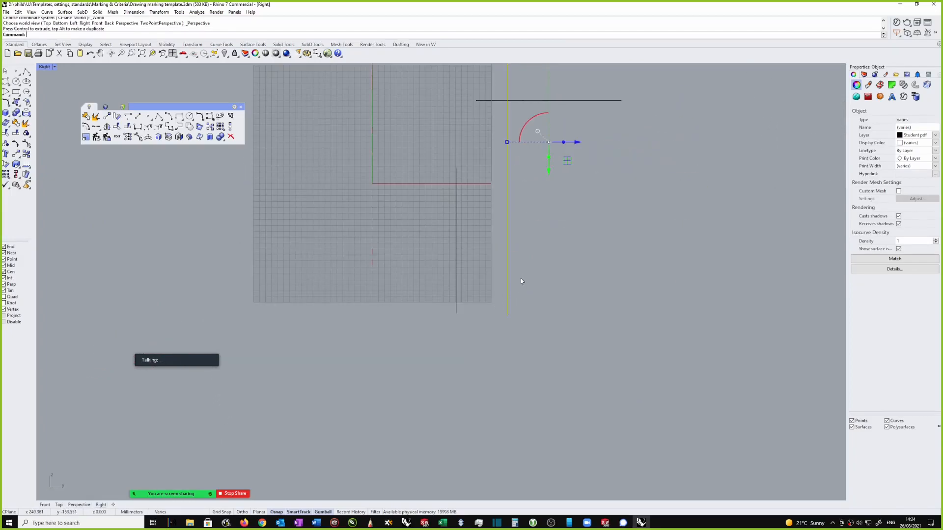
{"action": "key", "text": "ctrl+Tab"}
{"action": "scroll", "coordinate": [453, 282], "scroll_direction": "up", "scroll_amount": 3}
{"action": "mouse_move", "coordinate": [432, 375]}
{"action": "right_mouse_down"}
{"action": "mouse_move", "coordinate": [453, 282]}
{"action": "mouse_move", "coordinate": [513, 299]}
{"action": "mouse_move", "coordinate": [513, 324]}
{"action": "right_mouse_up"}
{"action": "mouse_move", "coordinate": [530, 253]}
{"action": "left_mouse_down"}
{"action": "mouse_move", "coordinate": [513, 135]}
{"action": "mouse_move", "coordinate": [509, 154]}
{"action": "left_mouse_up"}
{"action": "right_click_drag", "start_coordinate": [509, 162], "coordinate": [494, 364]}
{"action": "mouse_move", "coordinate": [505, 276]}
{"action": "left_mouse_down"}
{"action": "mouse_move", "coordinate": [549, 301]}
{"action": "mouse_move", "coordinate": [543, 354]}
{"action": "mouse_move", "coordinate": [522, 363]}
{"action": "left_mouse_up"}
{"action": "scroll", "coordinate": [522, 363], "scroll_direction": "down", "scroll_amount": 1}
{"action": "scroll", "coordinate": [541, 305], "scroll_direction": "down", "scroll_amount": 2}
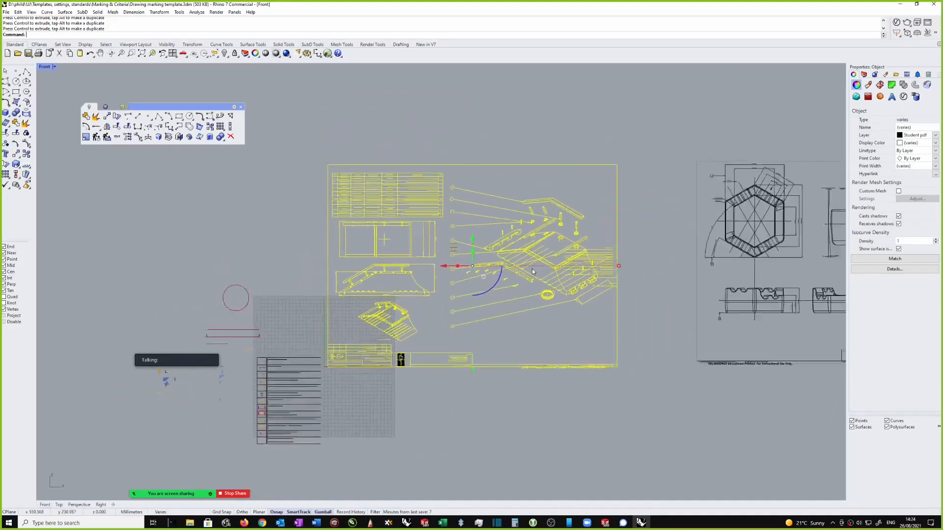
{"action": "scroll", "coordinate": [508, 336], "scroll_direction": "up", "scroll_amount": 2}
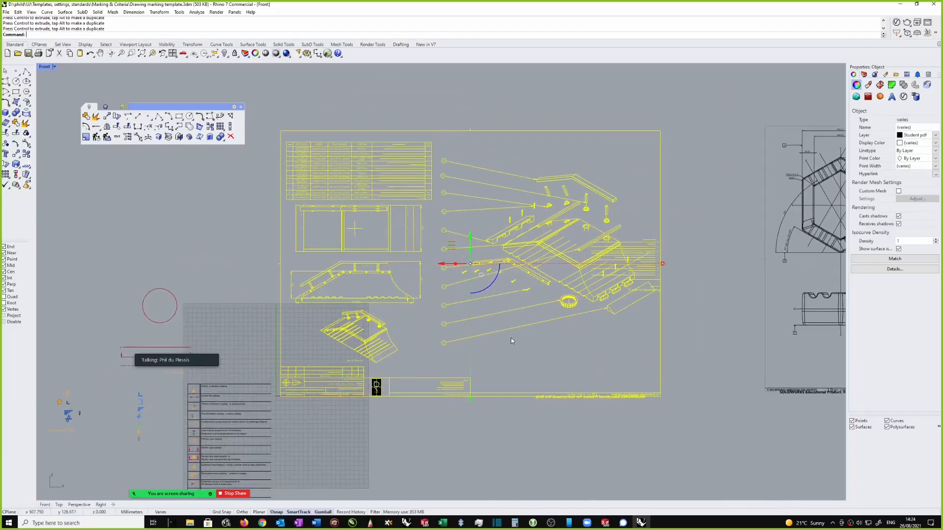
- Rotate the upright general assembly sheet 180 degrees in plan so it reads the right way round from the front
{"action": "key", "text": "ctrl+F1"}
{"action": "left_click_drag", "start_coordinate": [640, 238], "coordinate": [561, 219]}
{"action": "left_click_drag", "start_coordinate": [614, 254], "coordinate": [535, 338]}
{"action": "key", "text": "Tab"}
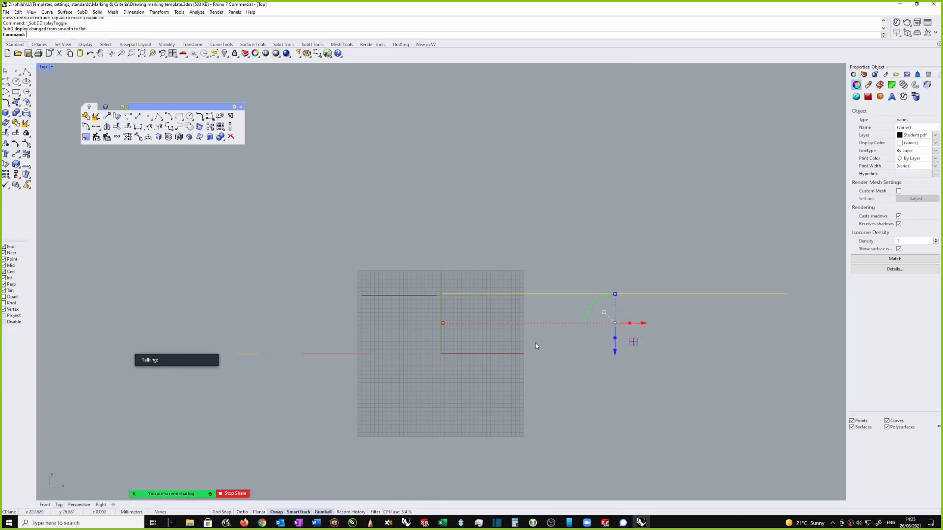
{"action": "key", "text": "ctrl+Tab"}
{"action": "key", "text": "ctrl+Tab"}
{"action": "key", "text": "ctrl+Tab"}
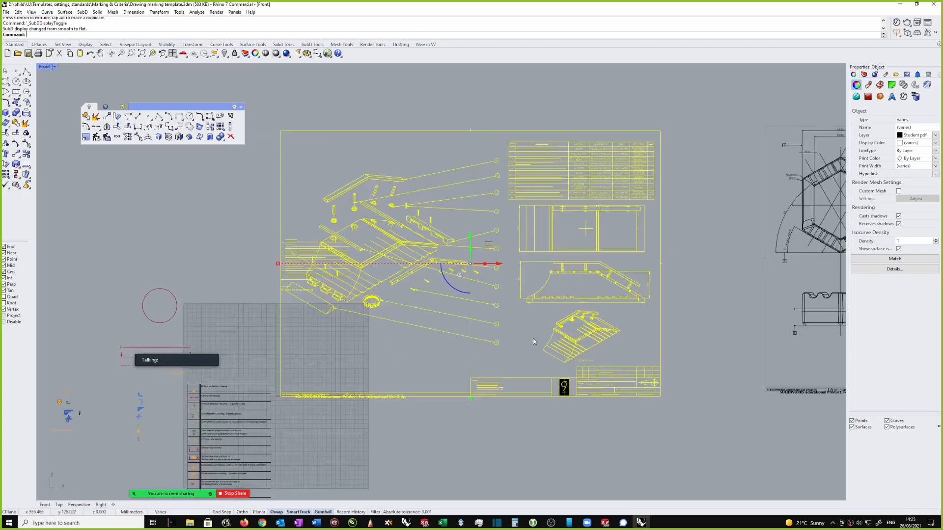
- Select the block of dimensioning rules overlapping the exploded view and move it off the sheet to the left
{"action": "scroll", "coordinate": [447, 300], "scroll_direction": "up", "scroll_amount": 3}
{"action": "key", "text": "Escape"}
{"action": "scroll", "coordinate": [438, 244], "scroll_direction": "up", "scroll_amount": 5}
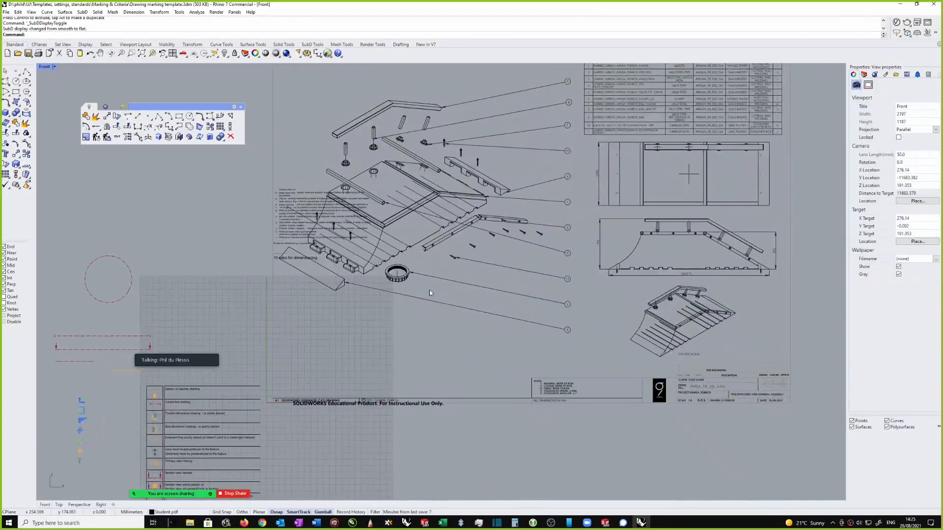
{"action": "scroll", "coordinate": [365, 224], "scroll_direction": "up", "scroll_amount": 2}
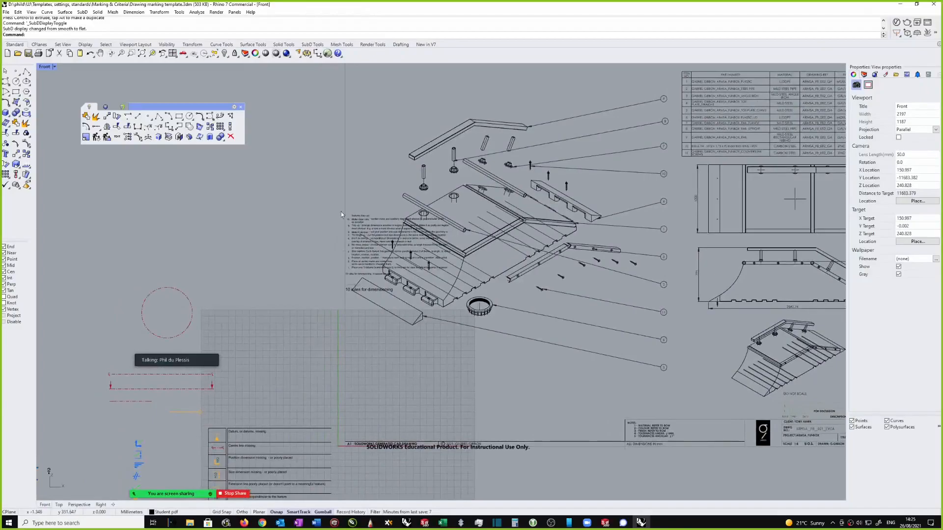
{"action": "left_click", "coordinate": [352, 218]}
{"action": "left_click_drag", "start_coordinate": [316, 203], "coordinate": [461, 275]}
{"action": "scroll", "coordinate": [393, 248], "scroll_direction": "up", "scroll_amount": 3}
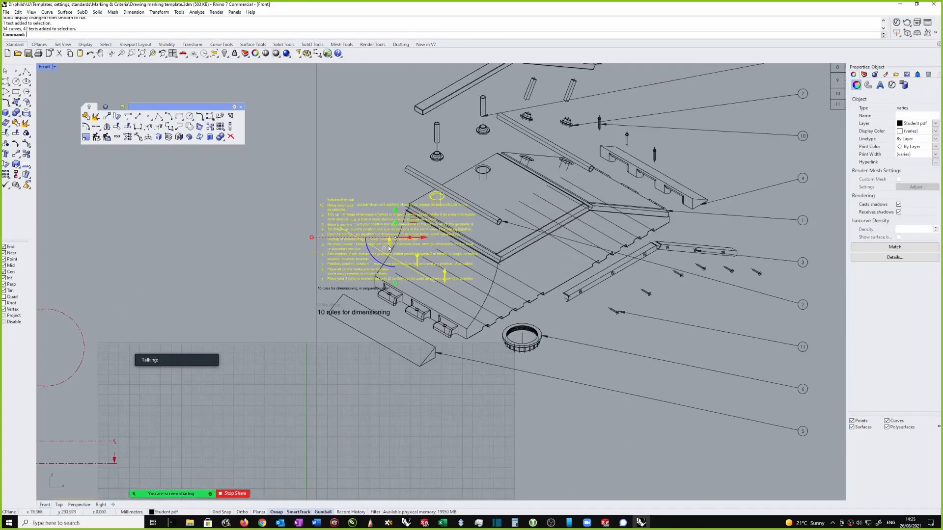
{"action": "scroll", "coordinate": [390, 248], "scroll_direction": "up", "scroll_amount": 2}
{"action": "left_click_drag", "start_coordinate": [410, 227], "coordinate": [121, 235]}
- Move the two "10 rules for dimensioning" headings left off the sheet and delete the selected 02 May 2021 text
{"action": "right_click_drag", "start_coordinate": [314, 322], "coordinate": [351, 301]}
{"action": "left_click", "coordinate": [351, 300]}
{"action": "left_click_drag", "start_coordinate": [351, 300], "coordinate": [242, 300]}
{"action": "scroll", "coordinate": [363, 270], "scroll_direction": "up", "scroll_amount": 2}
{"action": "left_click", "coordinate": [363, 270]}
{"action": "left_click_drag", "start_coordinate": [363, 270], "coordinate": [191, 270]}
{"action": "left_click", "coordinate": [293, 300]}
{"action": "left_click_drag", "start_coordinate": [343, 302], "coordinate": [202, 301]}
{"action": "key", "text": "Delete"}
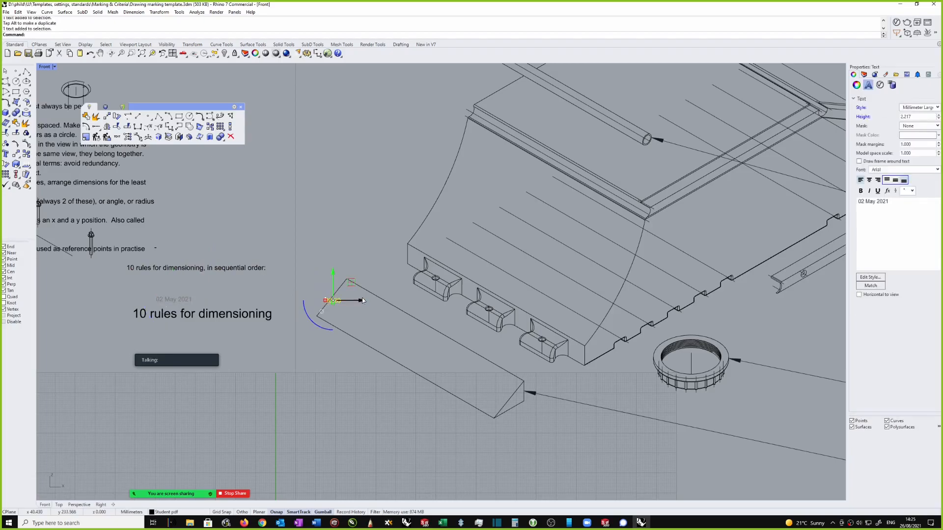
- Examine the parts list's materials, drawing references and part numbers, checking item 1's drawing reference and part number texts
{"action": "scroll", "coordinate": [547, 220], "scroll_direction": "down", "scroll_amount": 5}
{"action": "scroll", "coordinate": [601, 225], "scroll_direction": "up", "scroll_amount": 5}
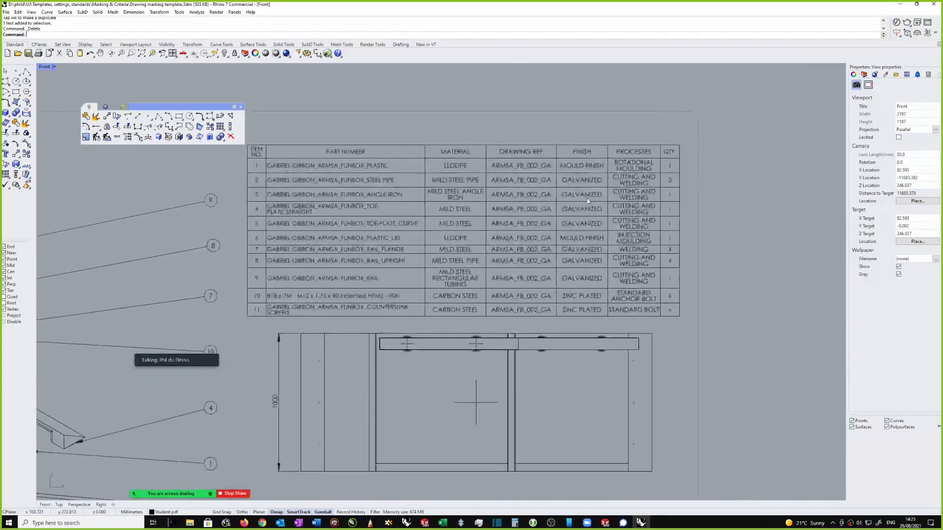
{"action": "scroll", "coordinate": [436, 190], "scroll_direction": "up", "scroll_amount": 1}
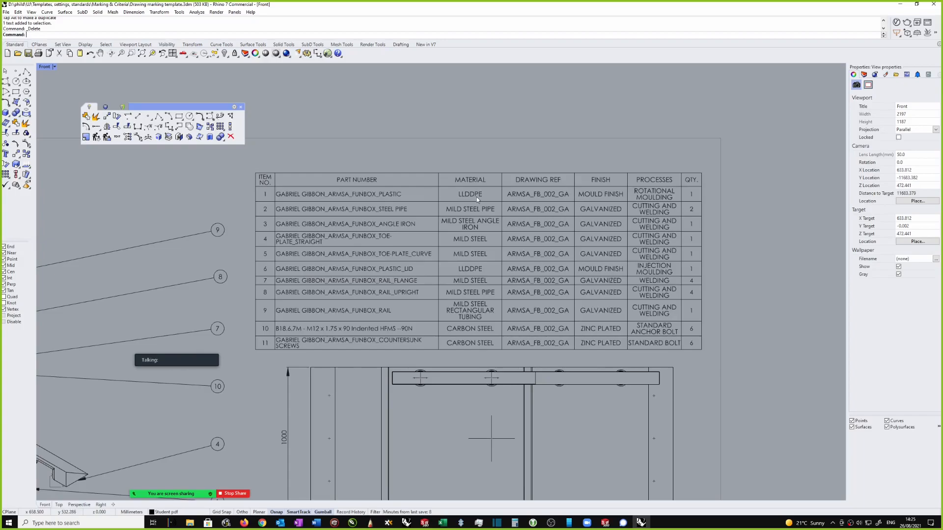
{"action": "left_click", "coordinate": [560, 194]}
{"action": "mouse_move", "coordinate": [546, 200]}
{"action": "right_mouse_down"}
{"action": "mouse_move", "coordinate": [544, 172]}
{"action": "mouse_move", "coordinate": [531, 164]}
{"action": "mouse_move", "coordinate": [571, 210]}
{"action": "right_mouse_up"}
{"action": "scroll", "coordinate": [571, 211], "scroll_direction": "up", "scroll_amount": 1}
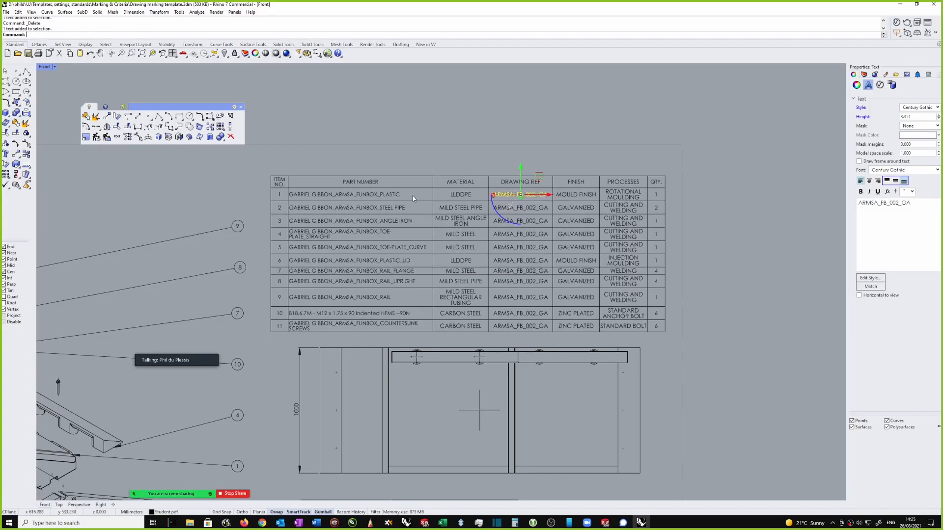
{"action": "left_click", "coordinate": [355, 196]}
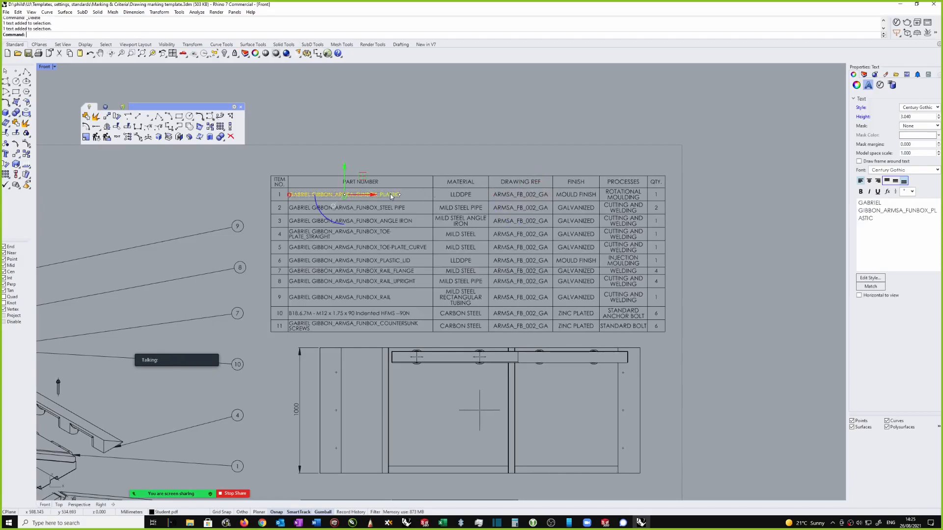
{"action": "scroll", "coordinate": [391, 196], "scroll_direction": "up", "scroll_amount": 2}
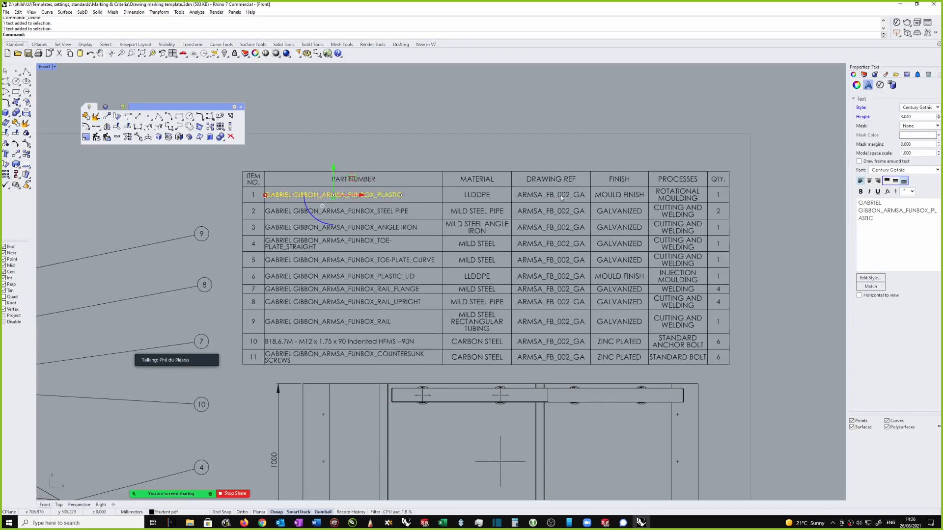
{"action": "scroll", "coordinate": [477, 195], "scroll_direction": "down", "scroll_amount": 2}
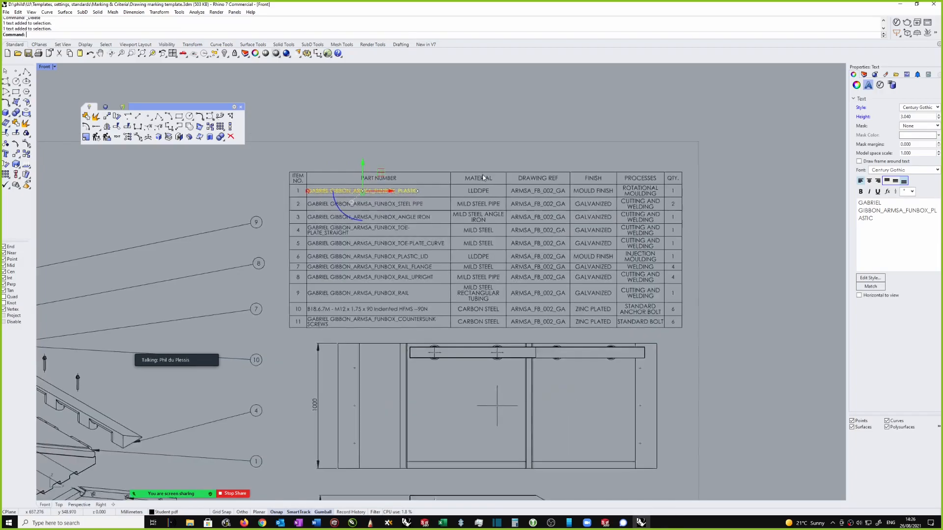
- Examine the parts list against the ballooned parts in the exploded view of the general assembly
{"action": "scroll", "coordinate": [400, 193], "scroll_direction": "up", "scroll_amount": 1}
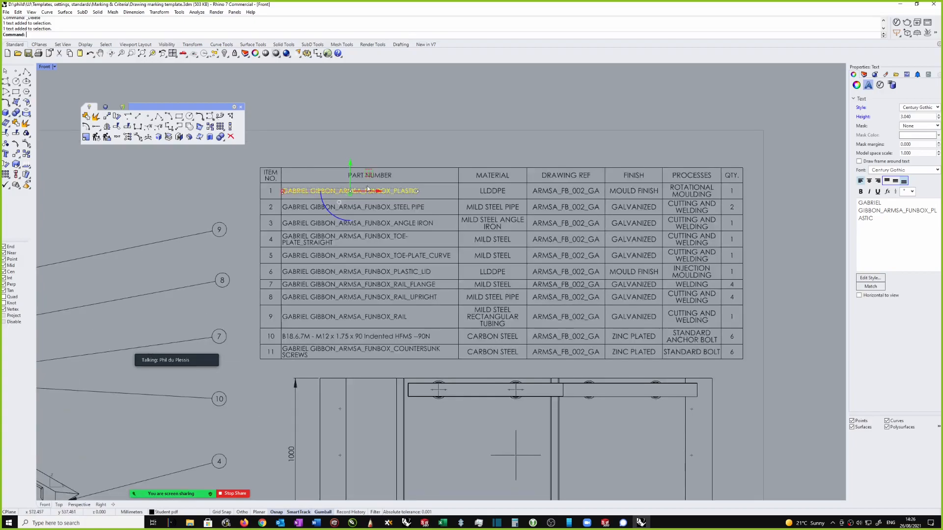
{"action": "right_click_drag", "start_coordinate": [365, 191], "coordinate": [481, 203]}
{"action": "scroll", "coordinate": [481, 203], "scroll_direction": "down", "scroll_amount": 1}
{"action": "scroll", "coordinate": [282, 424], "scroll_direction": "down", "scroll_amount": 1}
{"action": "mouse_move", "coordinate": [282, 425]}
{"action": "right_mouse_down"}
{"action": "mouse_move", "coordinate": [480, 310]}
{"action": "mouse_move", "coordinate": [516, 256]}
{"action": "right_mouse_up"}
{"action": "scroll", "coordinate": [515, 256], "scroll_direction": "down", "scroll_amount": 1}
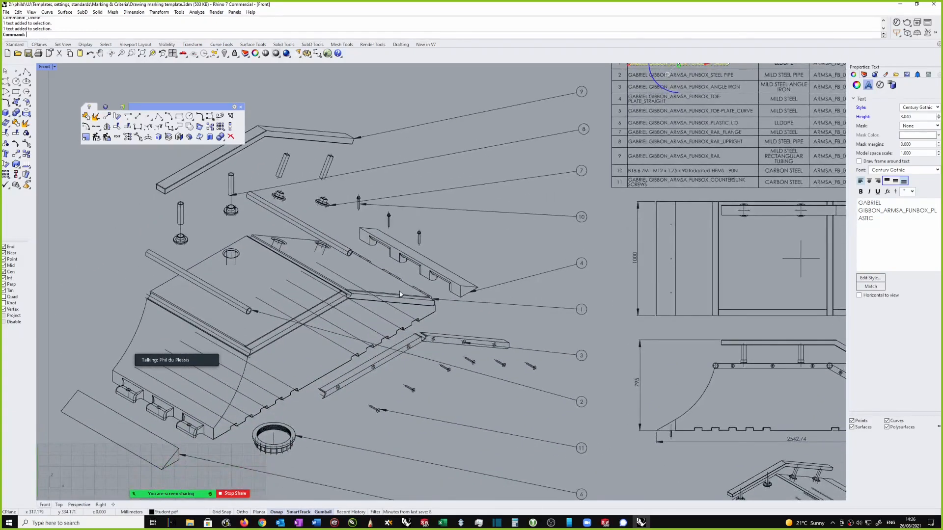
{"action": "right_click_drag", "start_coordinate": [428, 275], "coordinate": [427, 275]}
{"action": "scroll", "coordinate": [427, 277], "scroll_direction": "down", "scroll_amount": 1}
{"action": "right_click_drag", "start_coordinate": [704, 193], "coordinate": [454, 279]}
{"action": "scroll", "coordinate": [549, 162], "scroll_direction": "up", "scroll_amount": 3}
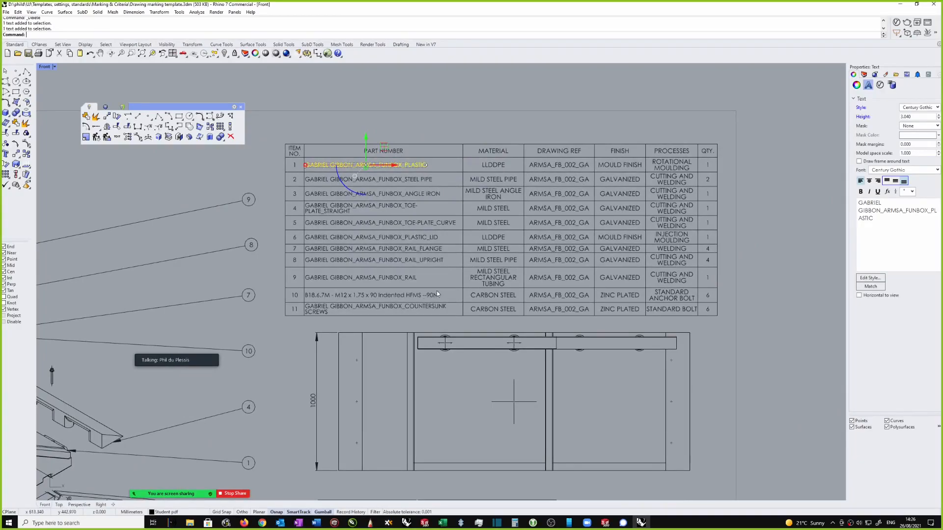
- Check item 10's part number text and delete the ARMSA_FB_002_GA drawing references of items 10 and 11
{"action": "left_click", "coordinate": [367, 298]}
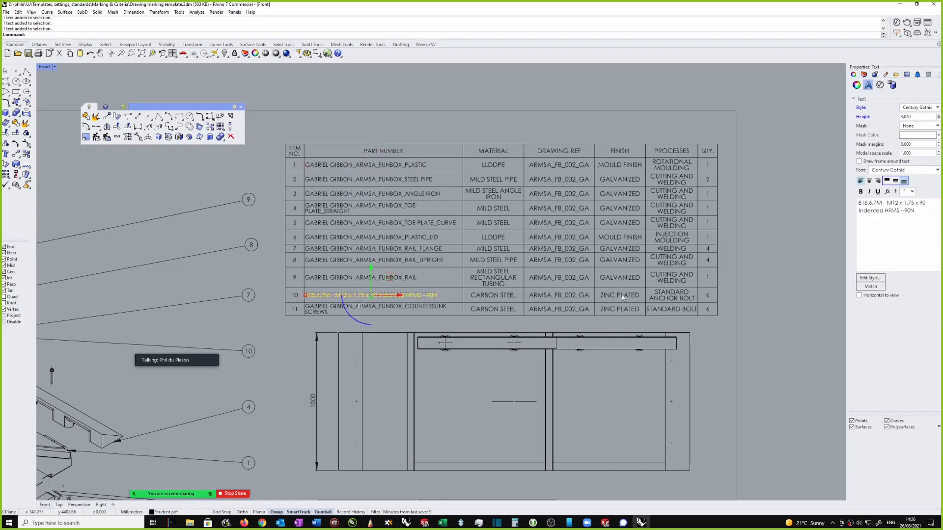
{"action": "left_click", "coordinate": [552, 297]}
{"action": "key", "text": "Delete"}
{"action": "left_click", "coordinate": [568, 309]}
{"action": "key", "text": "Delete"}
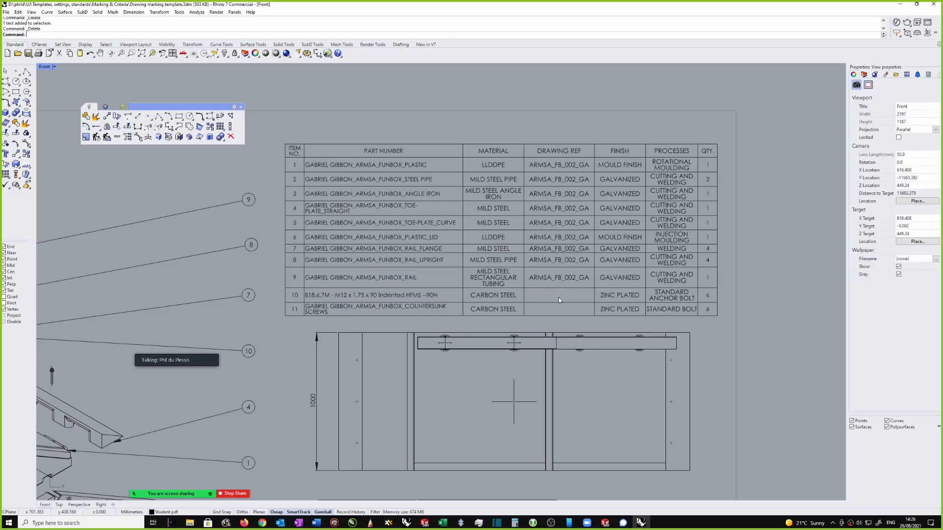
- Undo the last deletion and change item 11's drawing reference text to NA
{"action": "key", "text": "ctrl+z"}
{"action": "double_click", "coordinate": [557, 309]}
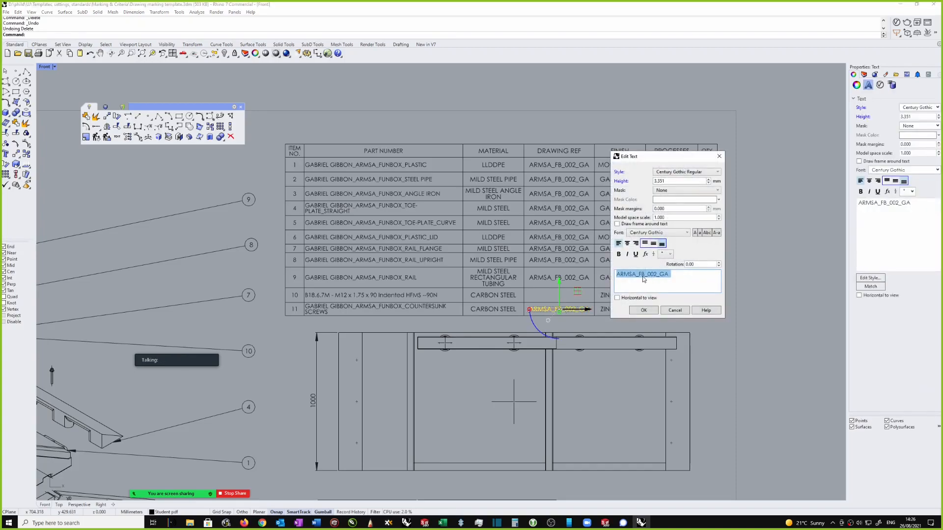
{"action": "type", "text": "NA"}
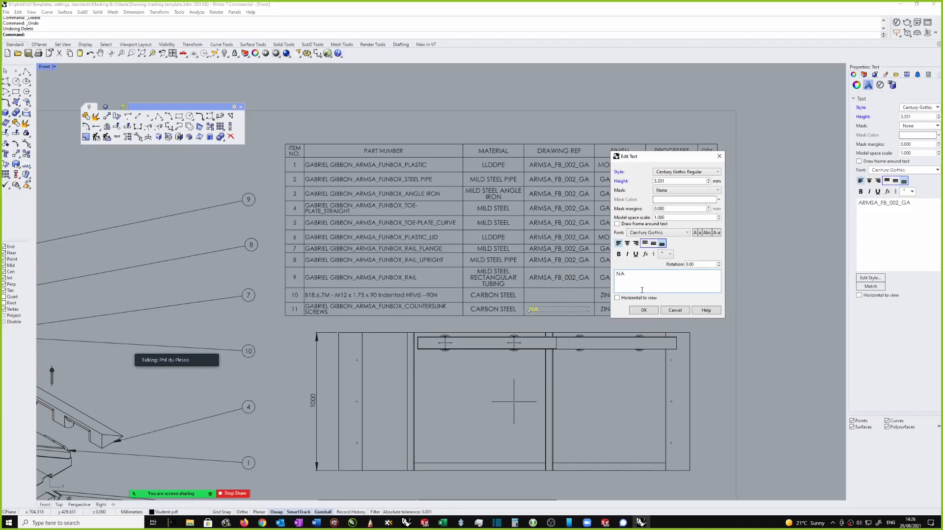
{"action": "left_click", "coordinate": [645, 310]}
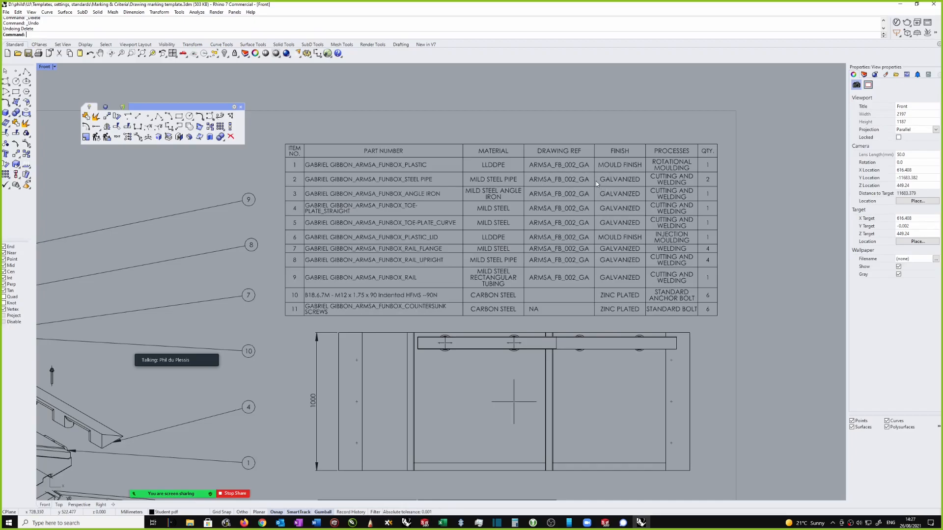
- Switch to the bench corner drawing in SOLIDWORKS and move the meeting's speaker label off the elbow view
{"action": "scroll", "coordinate": [597, 183], "scroll_direction": "down", "scroll_amount": 2}
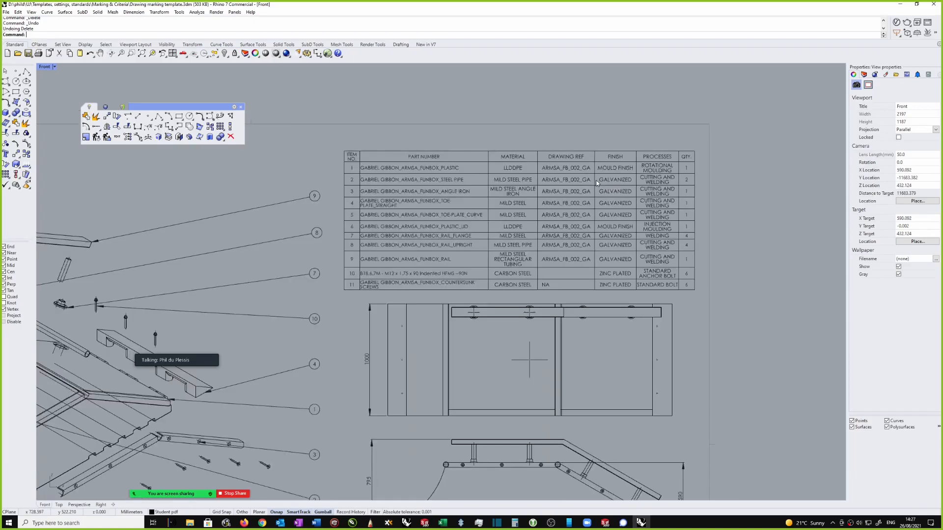
{"action": "left_click", "coordinate": [900, 5]}
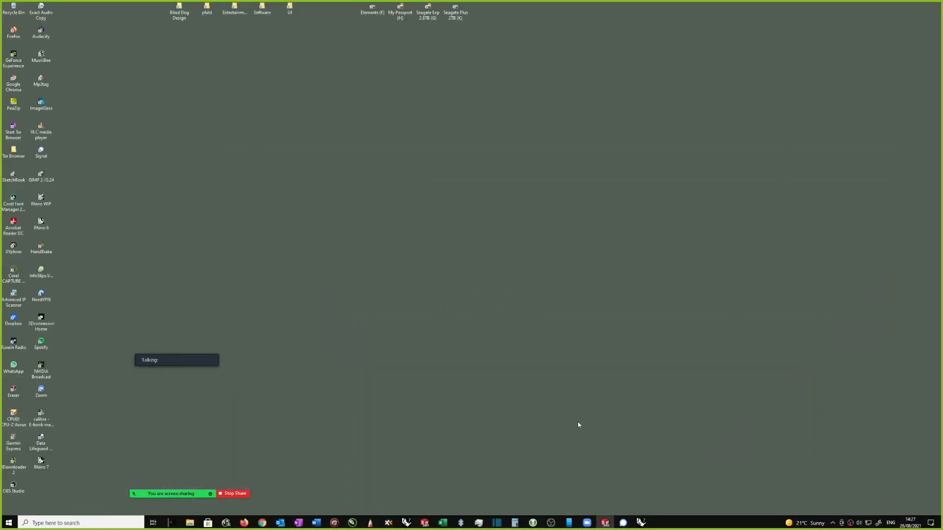
{"action": "scroll", "coordinate": [580, 314], "scroll_direction": "up", "scroll_amount": 1}
{"action": "scroll", "coordinate": [580, 311], "scroll_direction": "down", "scroll_amount": 1}
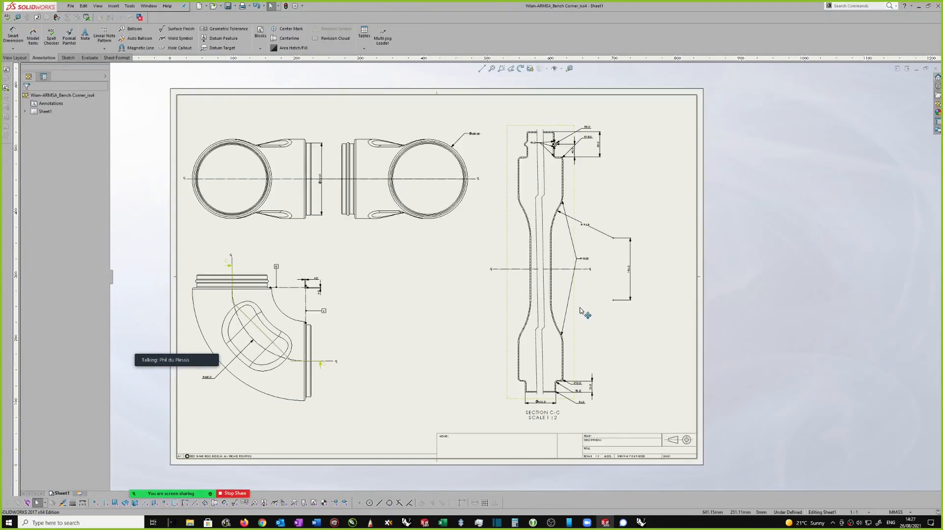
{"action": "mouse_move", "coordinate": [203, 360]}
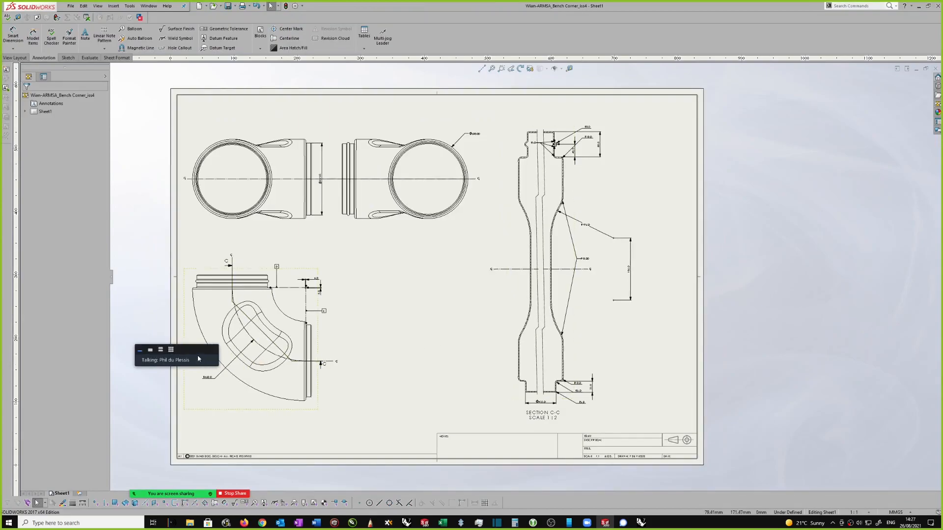
{"action": "mouse_move", "coordinate": [199, 360]}
{"action": "left_mouse_down"}
{"action": "mouse_move", "coordinate": [104, 413]}
{"action": "mouse_move", "coordinate": [104, 438]}
{"action": "left_mouse_up"}
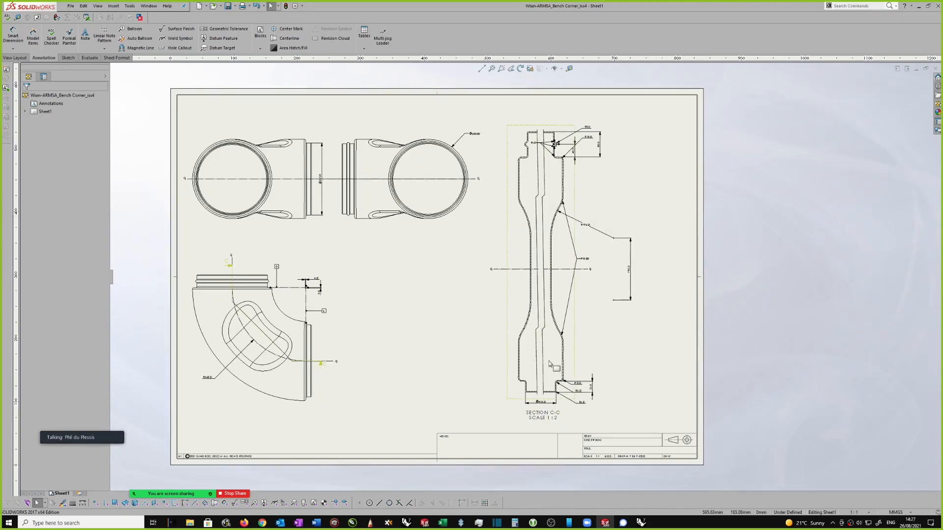
- Examine the bench corner sheet's layout, comparing the elbow views, section C-C and the empty space between them
{"action": "scroll", "coordinate": [549, 363], "scroll_direction": "down", "scroll_amount": 1}
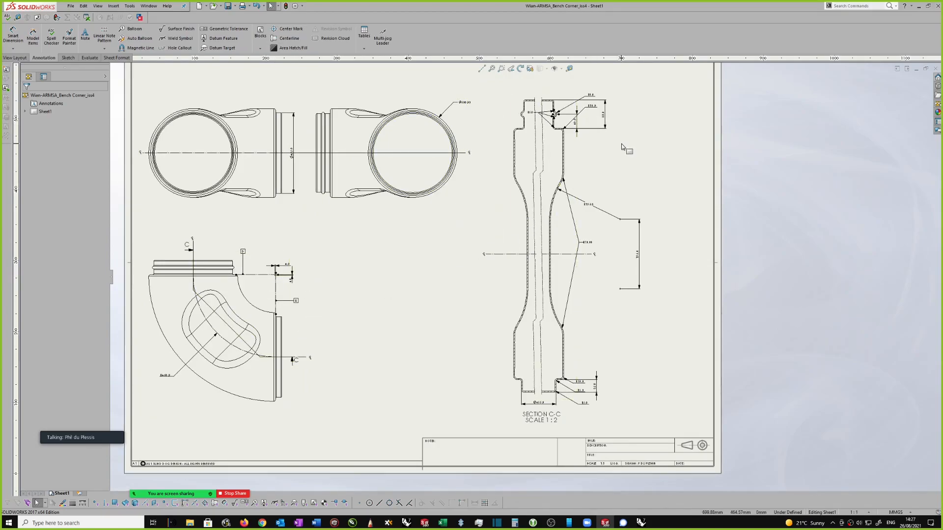
{"action": "scroll", "coordinate": [622, 149], "scroll_direction": "up", "scroll_amount": 2}
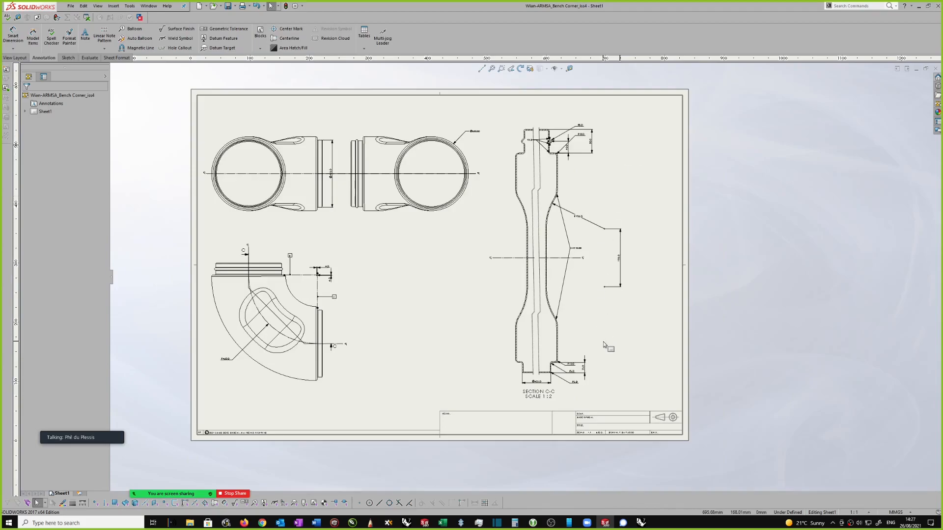
{"action": "scroll", "coordinate": [601, 356], "scroll_direction": "down", "scroll_amount": 1}
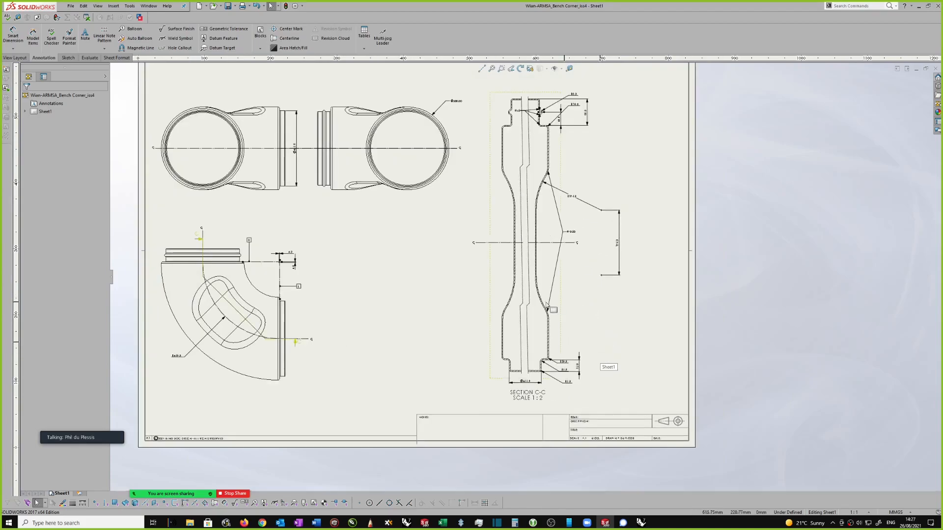
{"action": "scroll", "coordinate": [591, 314], "scroll_direction": "down", "scroll_amount": 1}
{"action": "scroll", "coordinate": [586, 301], "scroll_direction": "up", "scroll_amount": 2}
{"action": "scroll", "coordinate": [588, 184], "scroll_direction": "up", "scroll_amount": 1}
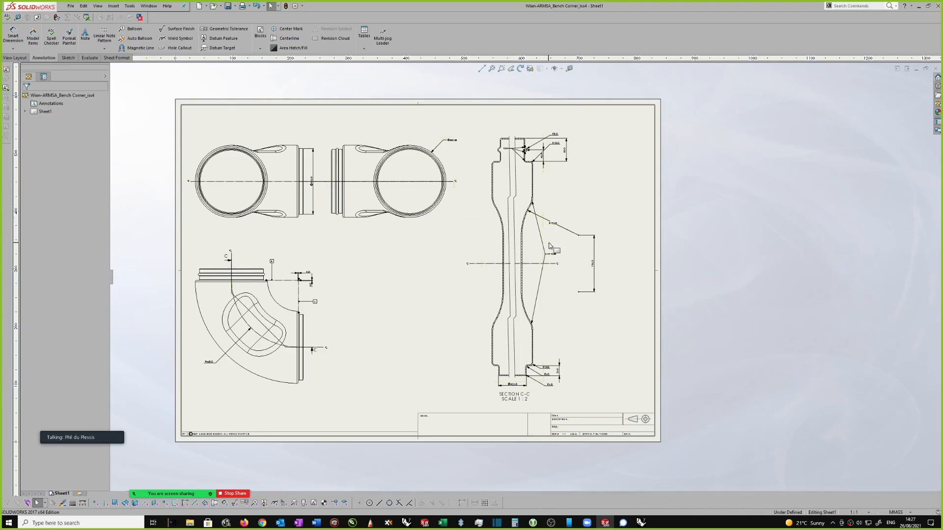
{"action": "key", "text": "z"}
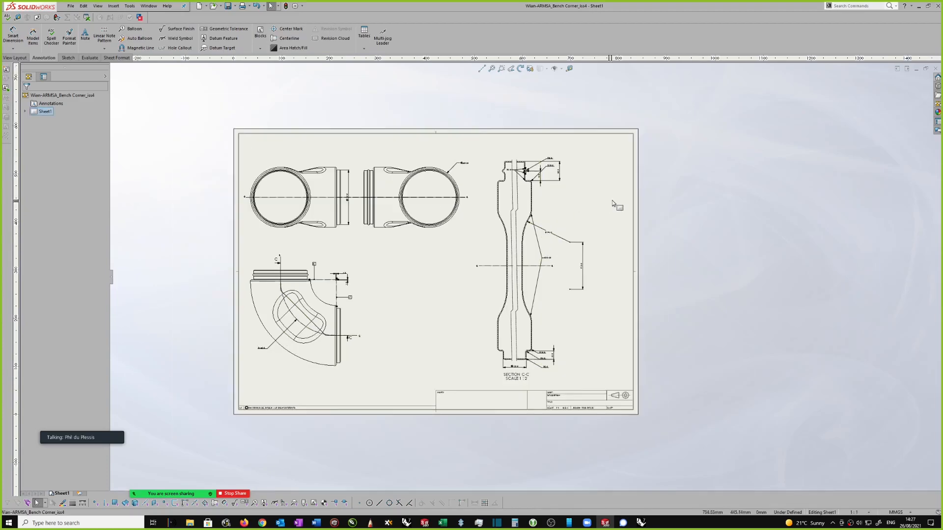
{"action": "scroll", "coordinate": [612, 201], "scroll_direction": "down", "scroll_amount": 1}
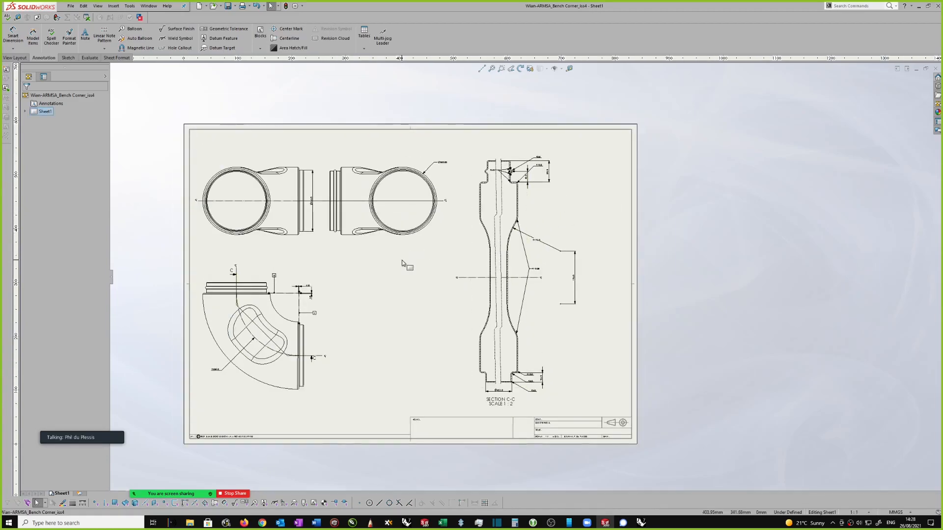
{"action": "scroll", "coordinate": [389, 298], "scroll_direction": "down", "scroll_amount": 1}
{"action": "scroll", "coordinate": [391, 301], "scroll_direction": "up", "scroll_amount": 1}
- Try to change the upper-left drawing view's orientation to isometric
{"action": "left_click", "coordinate": [342, 323]}
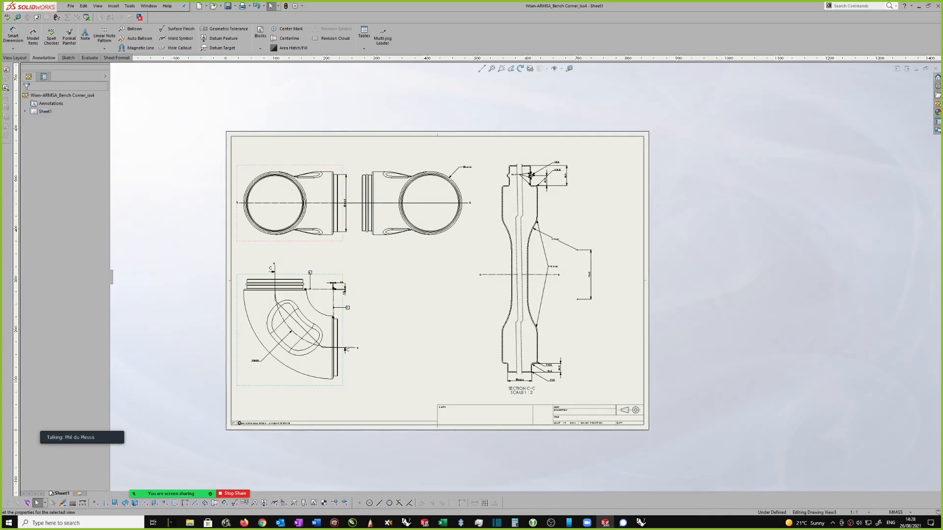
{"action": "left_click", "coordinate": [332, 245]}
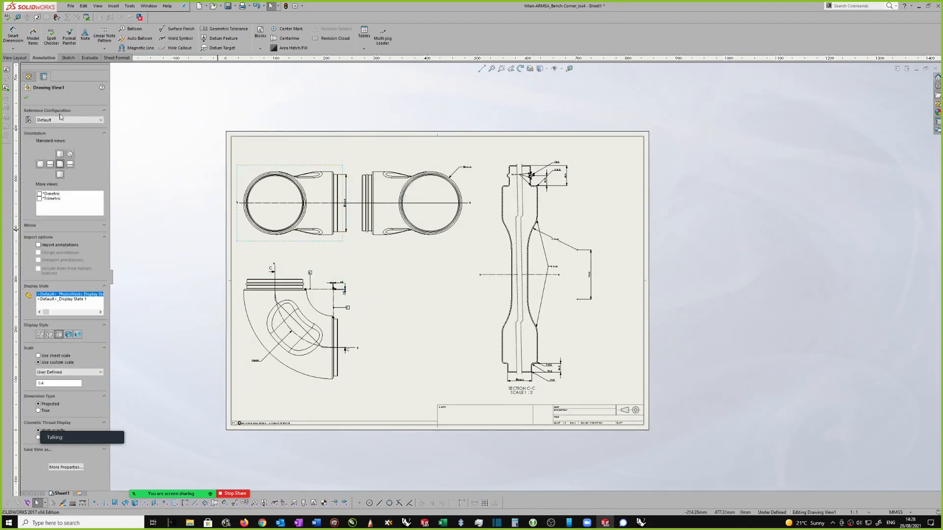
{"action": "left_click", "coordinate": [70, 154]}
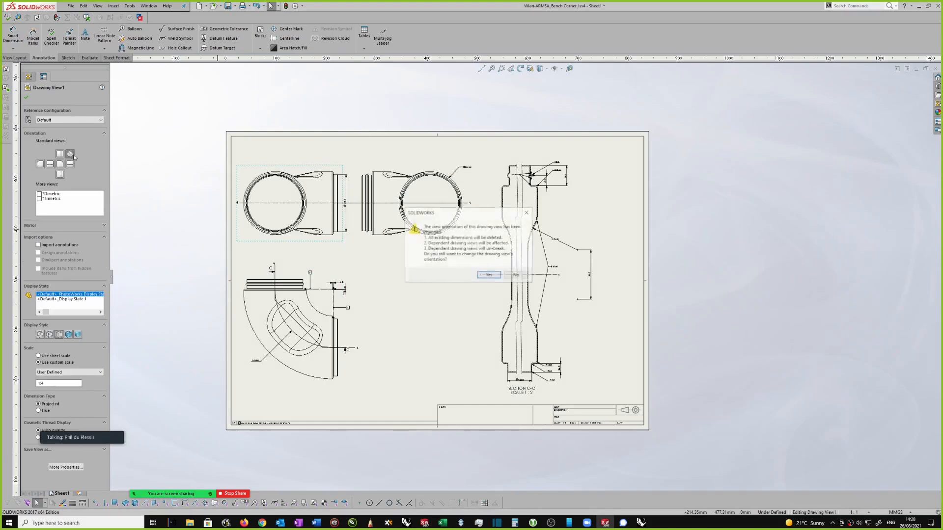
{"action": "left_click", "coordinate": [489, 277]}
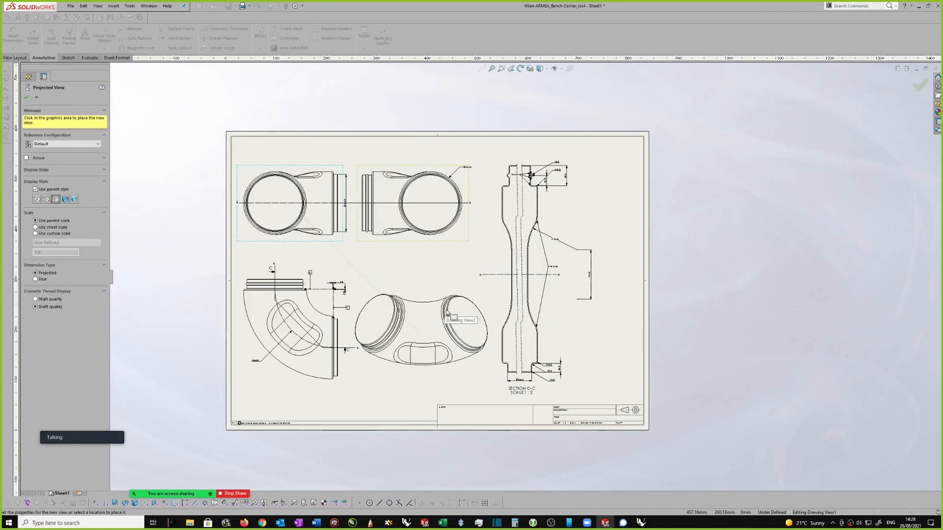
- Place a diagonally projected view between the elbow view and section C-C, and nudge section C-C slightly upward
{"action": "left_click", "coordinate": [448, 314]}
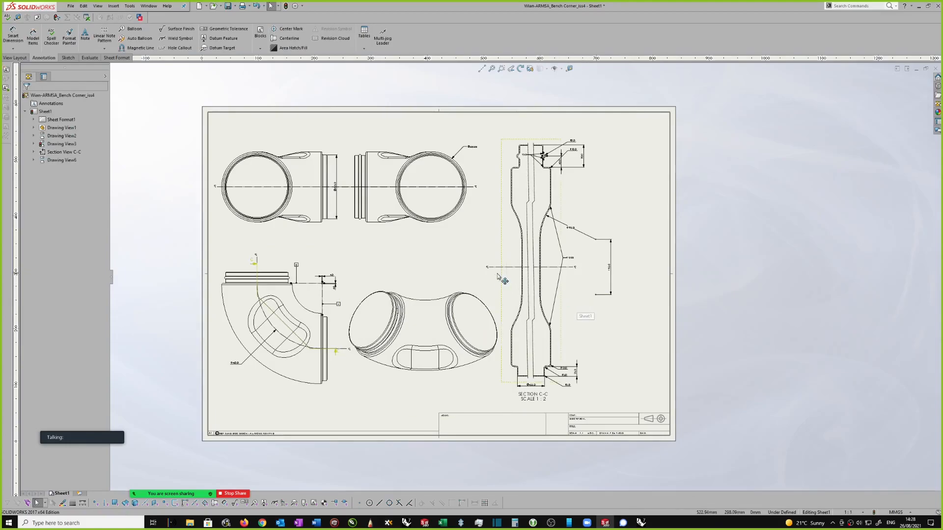
{"action": "mouse_move", "coordinate": [501, 278]}
{"action": "left_mouse_down"}
{"action": "mouse_move", "coordinate": [515, 270]}
{"action": "mouse_move", "coordinate": [501, 275]}
{"action": "left_mouse_up"}
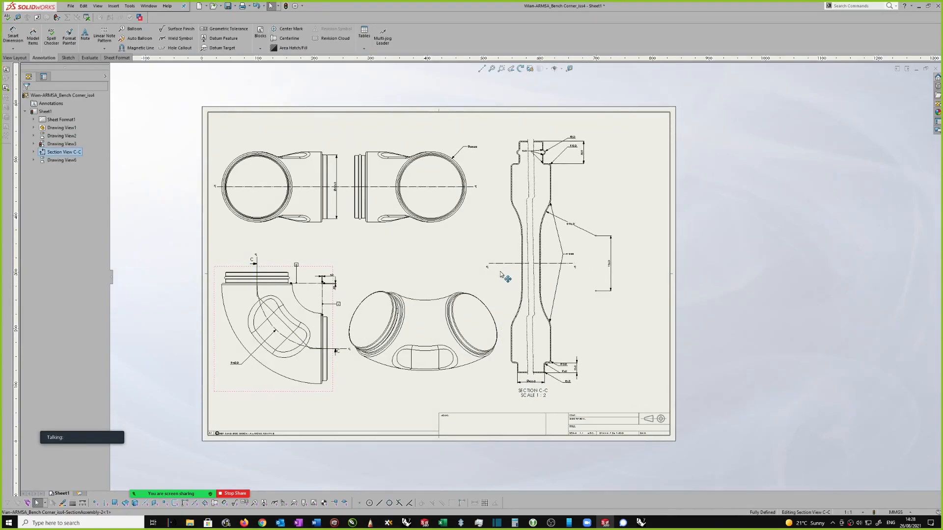
- Try to rotate the new projected view into a better pictorial angle with 3D Drawing View
{"action": "left_click", "coordinate": [338, 405]}
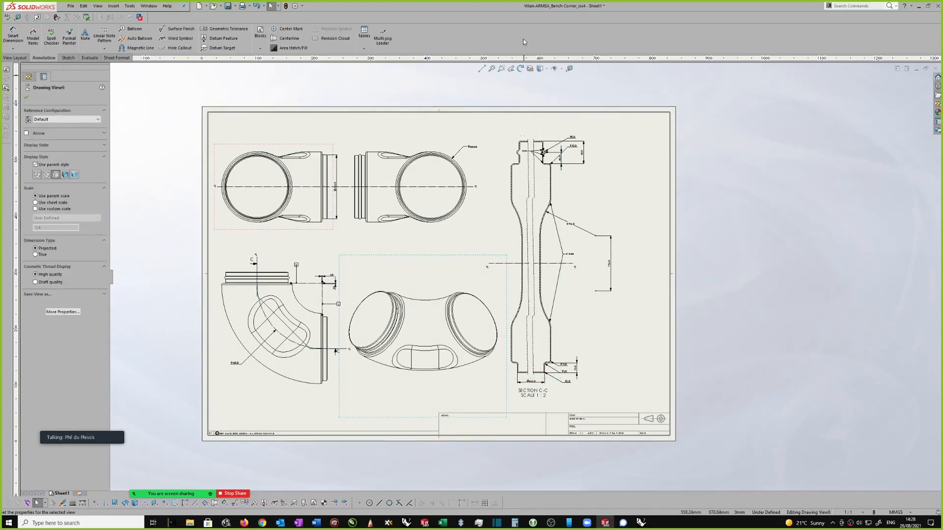
{"action": "left_click", "coordinate": [529, 68]}
{"action": "mouse_move", "coordinate": [448, 360]}
{"action": "left_mouse_down"}
{"action": "mouse_move", "coordinate": [458, 308]}
{"action": "mouse_move", "coordinate": [442, 356]}
{"action": "mouse_move", "coordinate": [405, 364]}
{"action": "mouse_move", "coordinate": [511, 359]}
{"action": "mouse_move", "coordinate": [406, 390]}
{"action": "mouse_move", "coordinate": [382, 360]}
{"action": "mouse_move", "coordinate": [389, 373]}
{"action": "mouse_move", "coordinate": [446, 397]}
{"action": "mouse_move", "coordinate": [406, 384]}
{"action": "mouse_move", "coordinate": [454, 390]}
{"action": "left_mouse_up"}
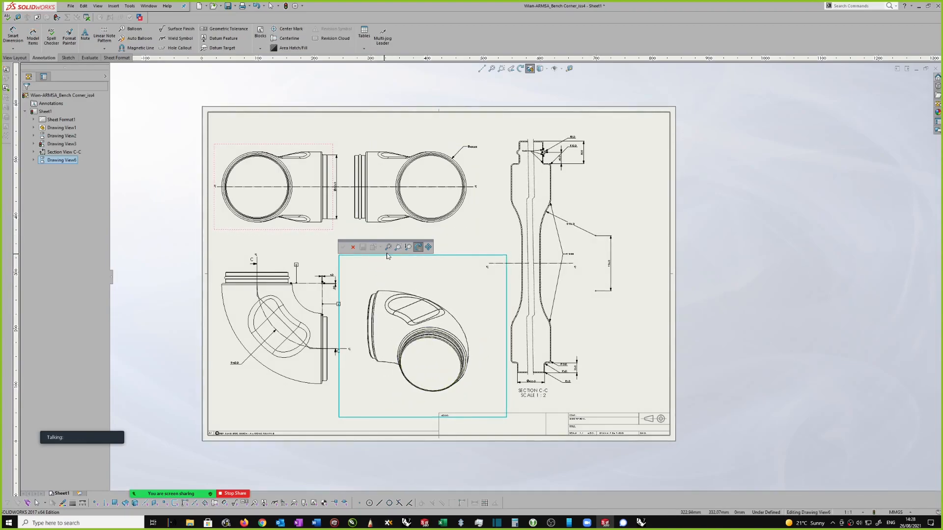
{"action": "left_click", "coordinate": [418, 247]}
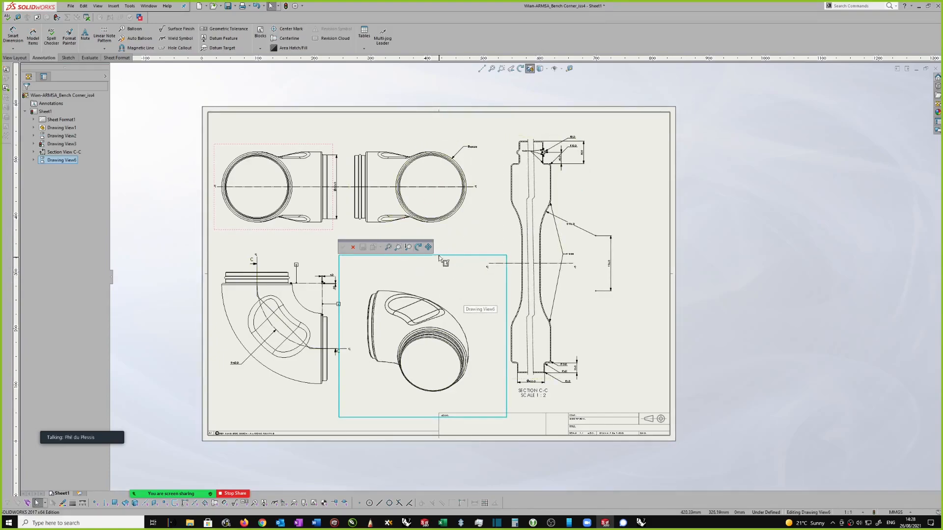
{"action": "left_click", "coordinate": [449, 241]}
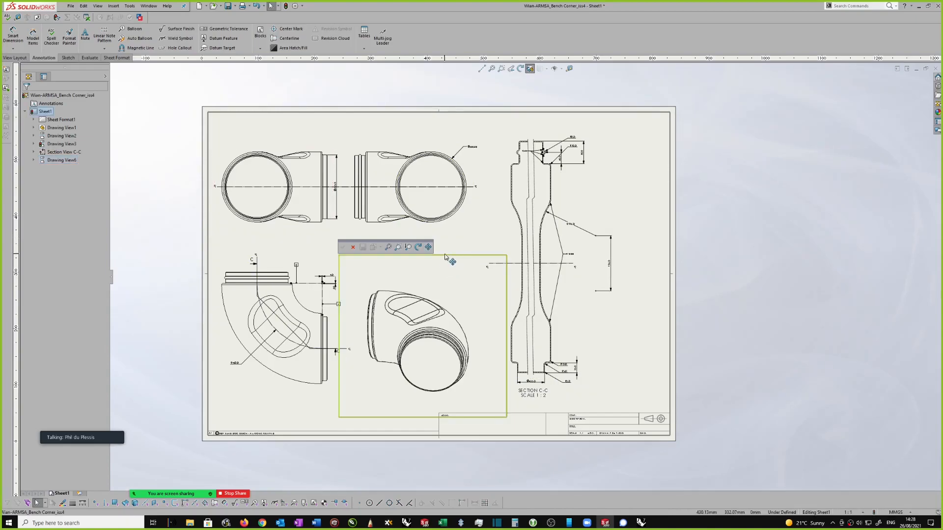
{"action": "left_click", "coordinate": [351, 248]}
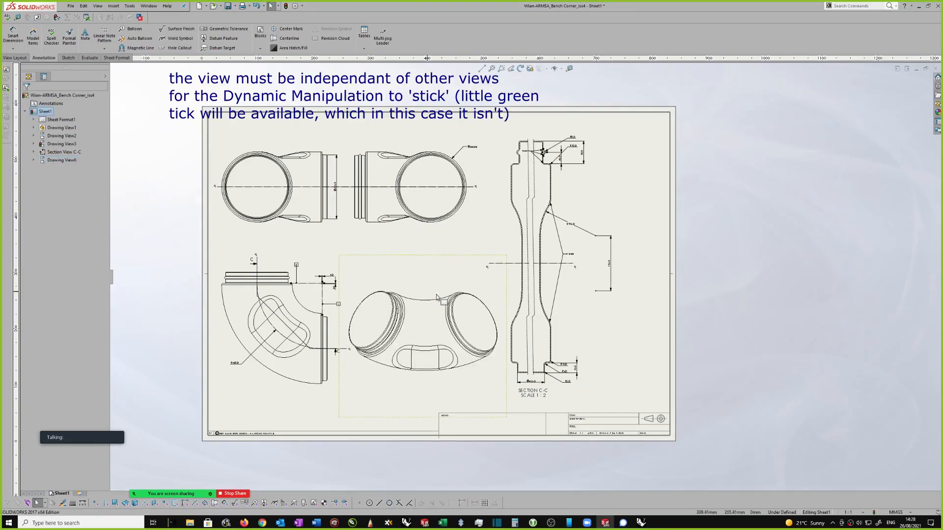
- Check the projected view's alignment options and move the view slightly up and right on the sheet
{"action": "left_click", "coordinate": [417, 260]}
{"action": "right_click", "coordinate": [418, 257]}
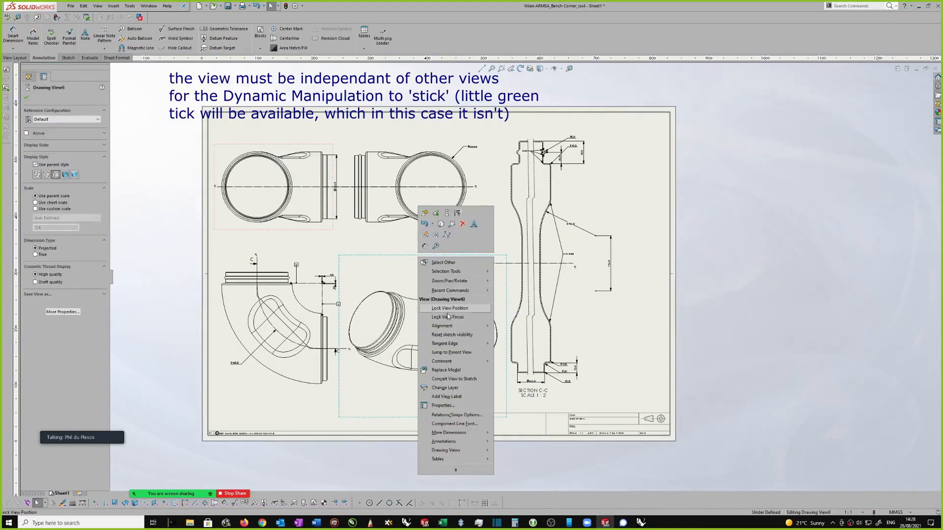
{"action": "mouse_move", "coordinate": [442, 326]}
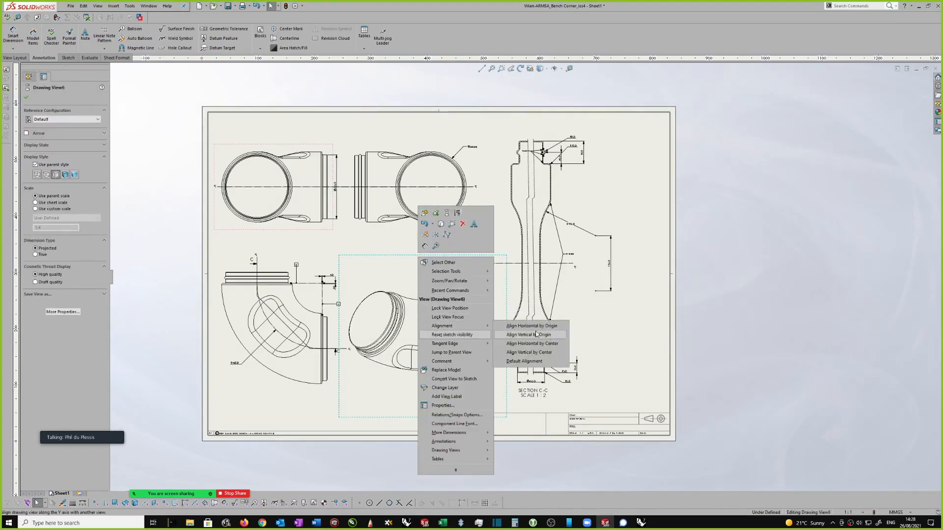
{"action": "left_click", "coordinate": [664, 326]}
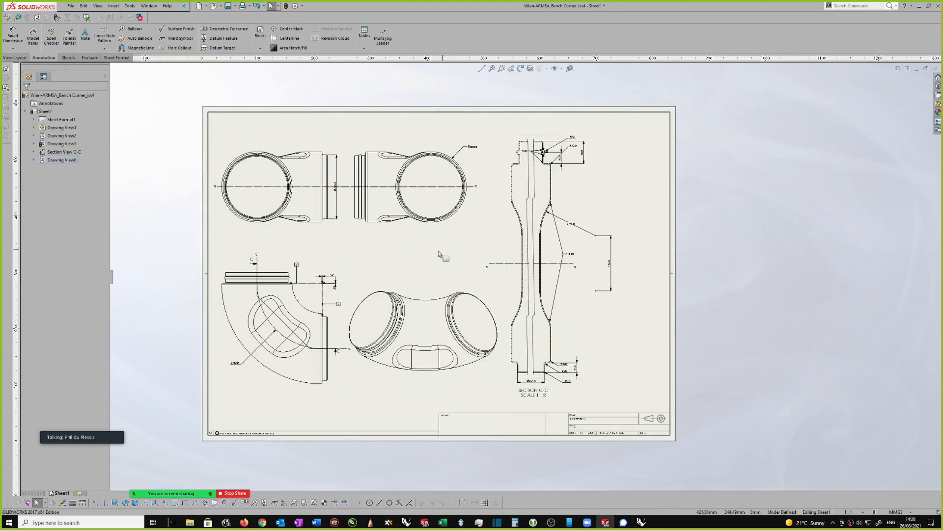
{"action": "left_click_drag", "start_coordinate": [432, 255], "coordinate": [440, 250]}
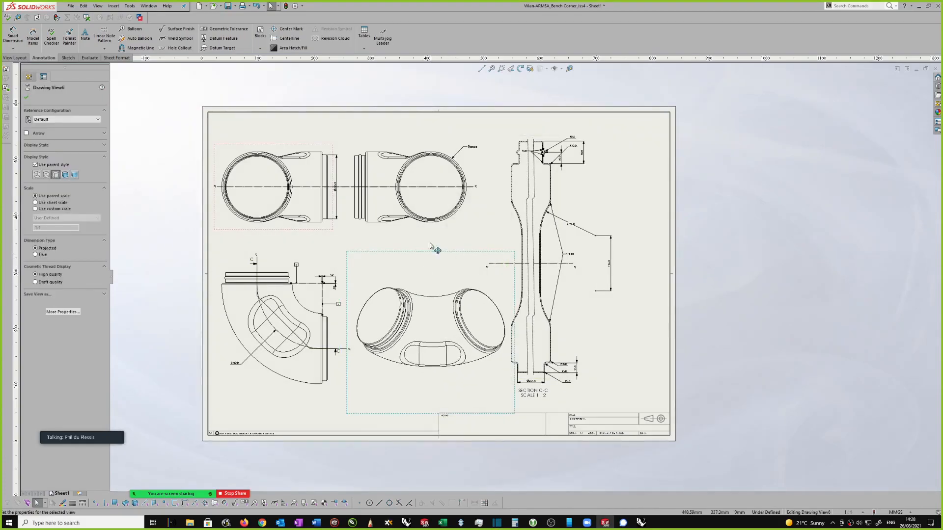
{"action": "left_click", "coordinate": [442, 251]}
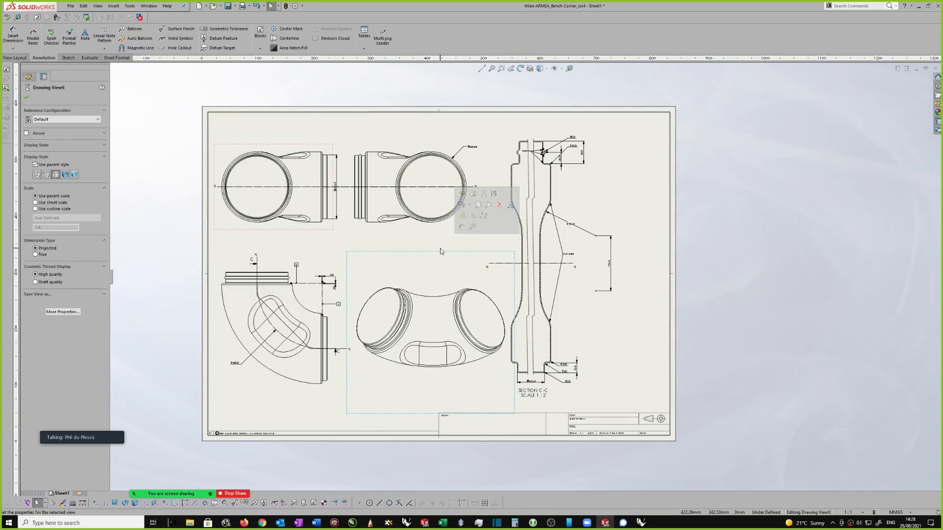
- Check the projected view's reference configuration choices and open its part model from the drawing
{"action": "left_click", "coordinate": [59, 119]}
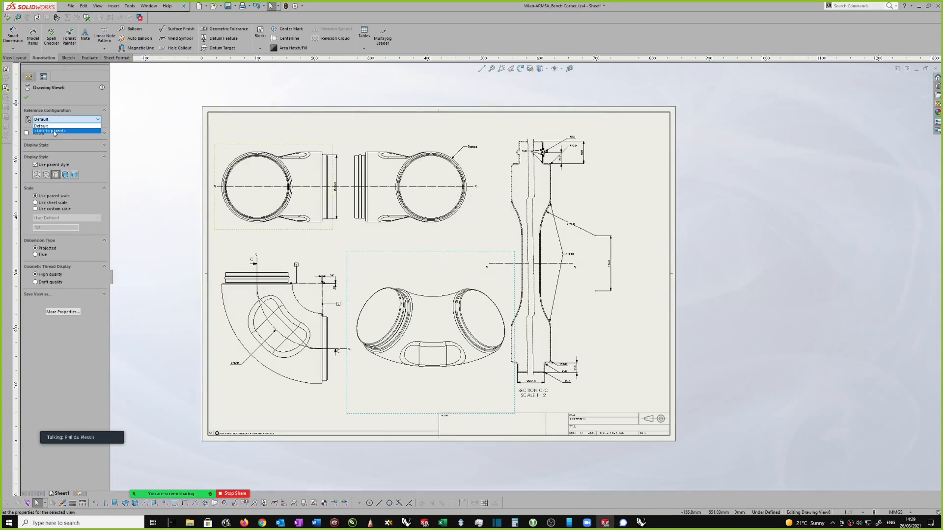
{"action": "key", "text": "Escape"}
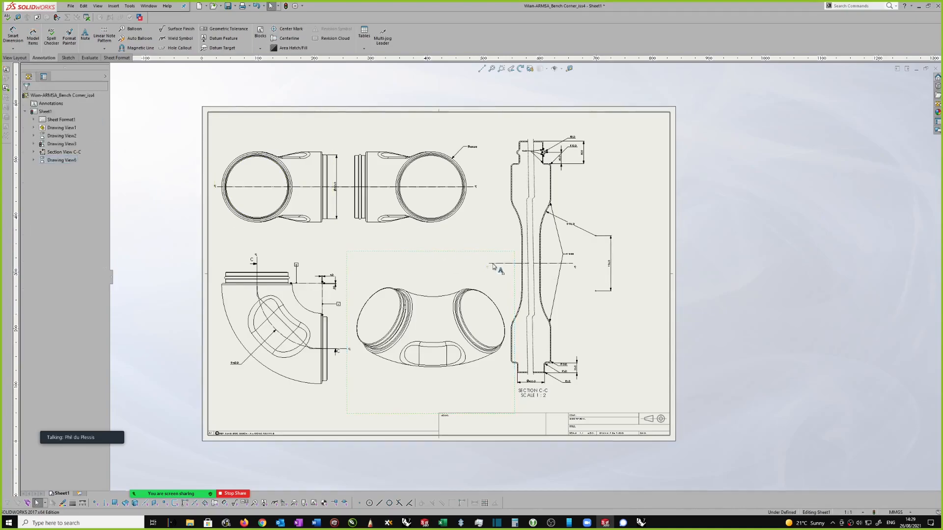
{"action": "right_click", "coordinate": [431, 249]}
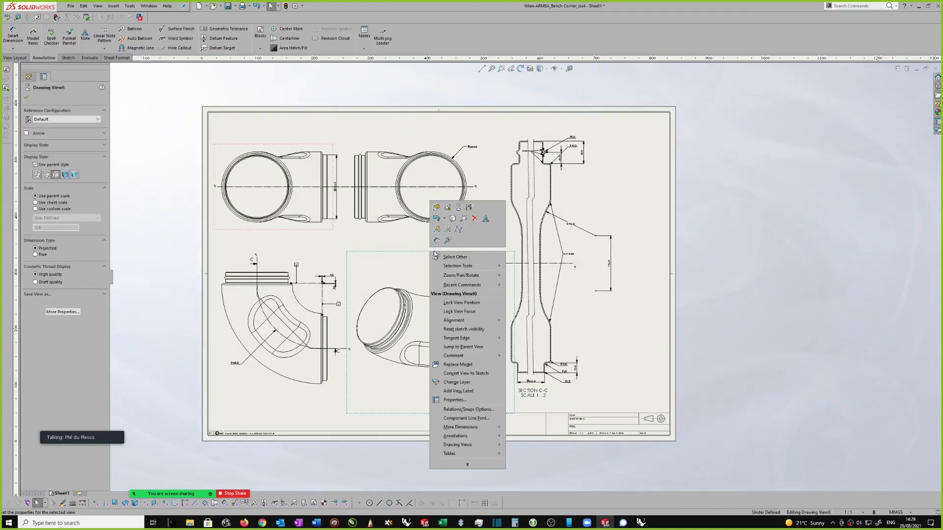
{"action": "left_click", "coordinate": [436, 208]}
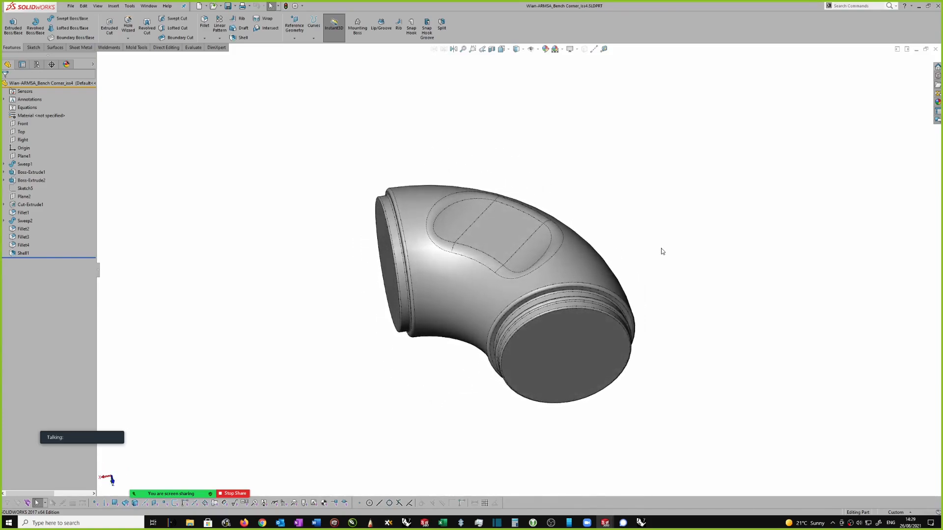
- Save the part's current orientation as a named view called "Iso 1"
{"action": "key", "text": "space"}
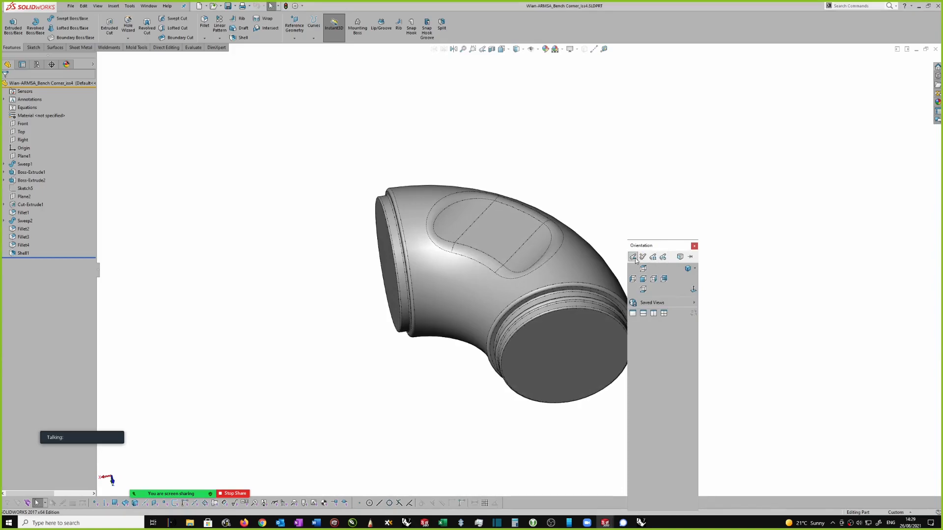
{"action": "left_click", "coordinate": [643, 262]}
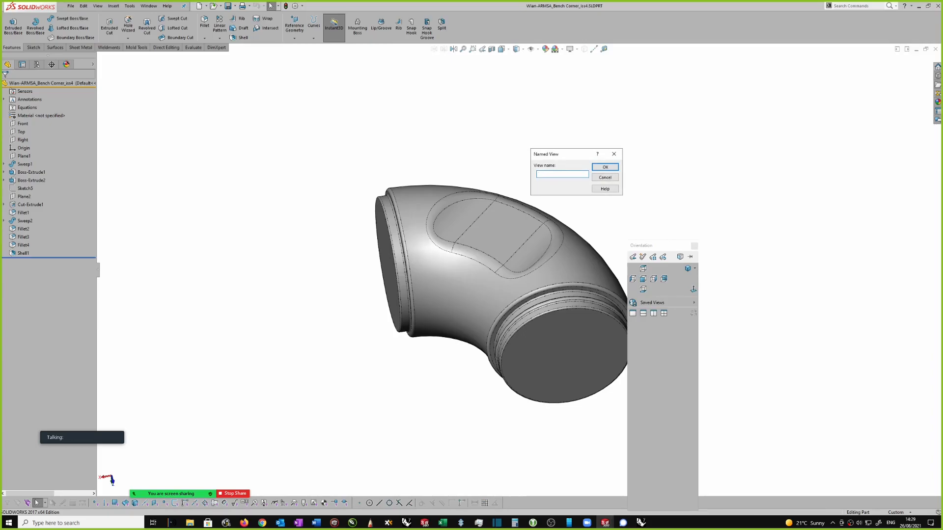
{"action": "type", "text": "Iso 1"}
{"action": "key", "text": "Return"}
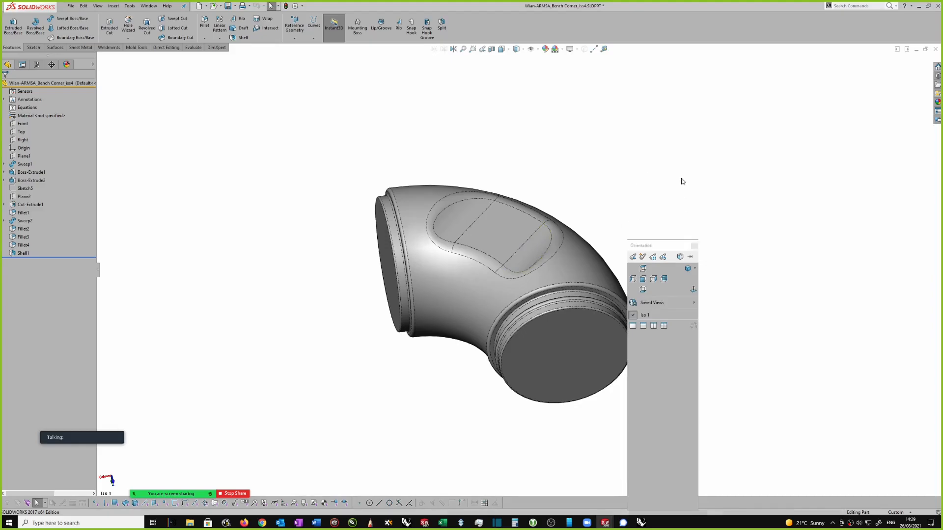
- Return to the drawing and check whether the projected view's reference configuration choices offer the saved orientation
{"action": "key", "text": "ctrl+Tab"}
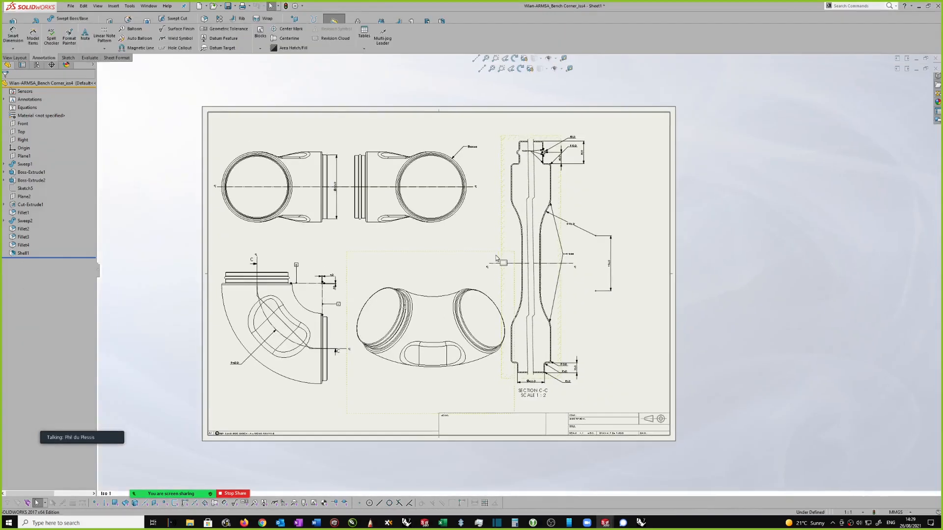
{"action": "left_click", "coordinate": [438, 259]}
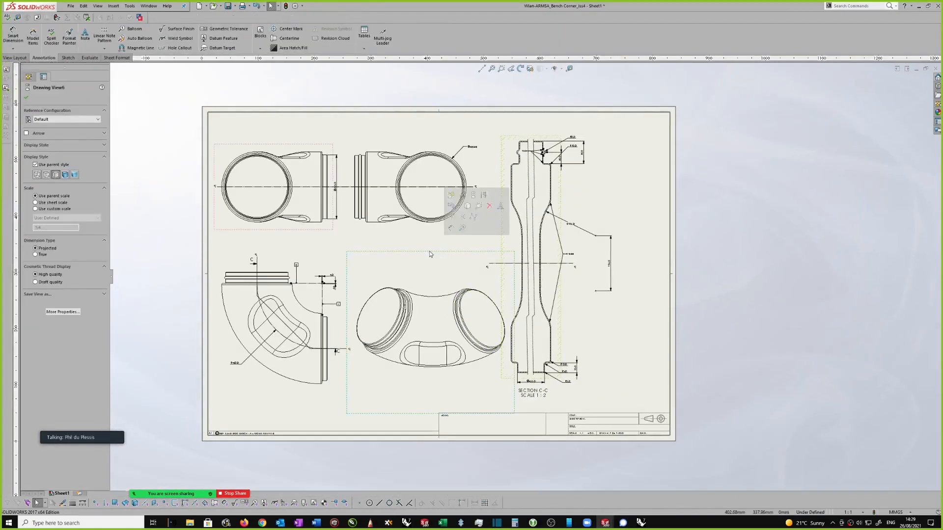
{"action": "left_click", "coordinate": [97, 120]}
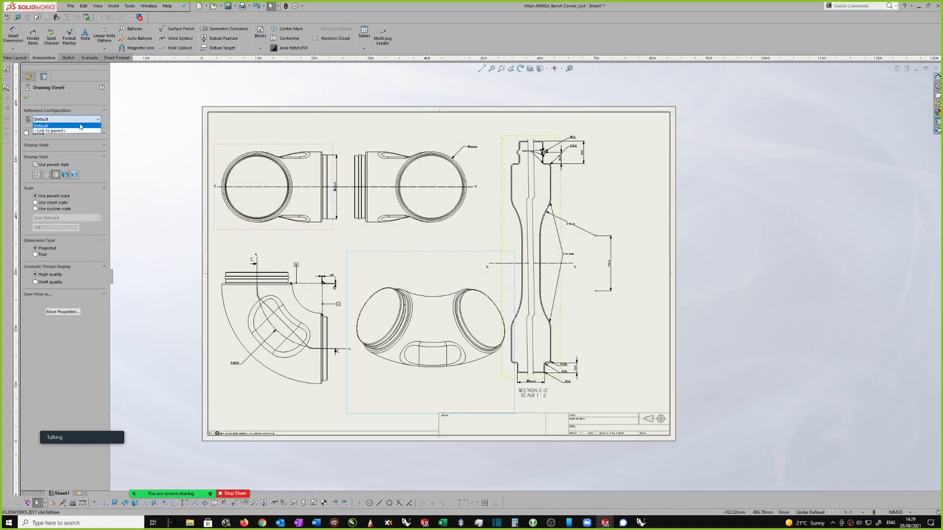
{"action": "key", "text": "Escape"}
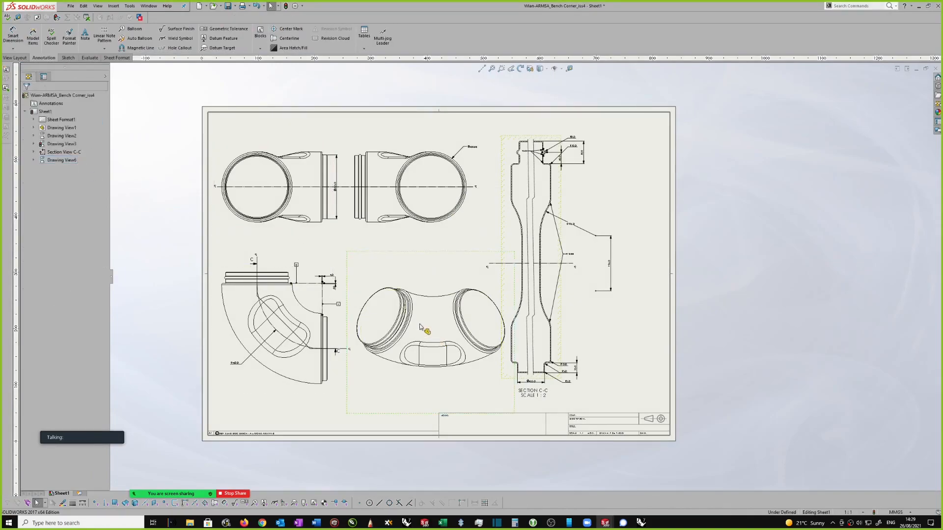
{"action": "left_click", "coordinate": [409, 251]}
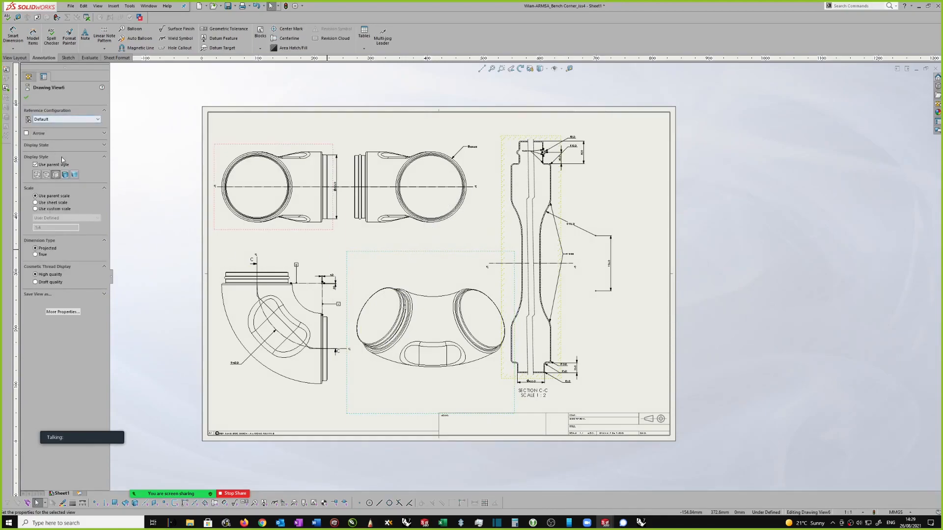
{"action": "left_click", "coordinate": [67, 121]}
{"action": "key", "text": "Escape"}
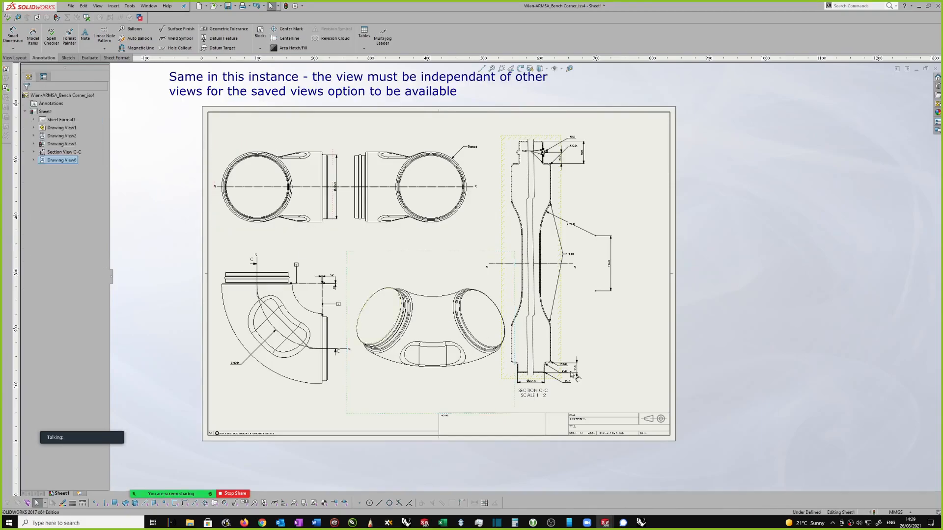
- Nudge the projected view slightly up and left on the sheet and dismiss the meeting time notice
{"action": "scroll", "coordinate": [501, 373], "scroll_direction": "down", "scroll_amount": 1}
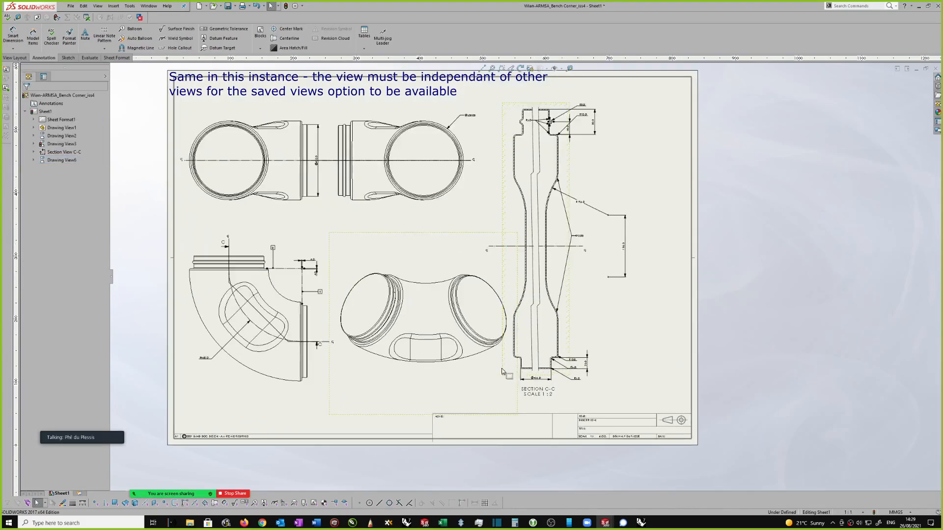
{"action": "left_click", "coordinate": [369, 416]}
{"action": "scroll", "coordinate": [597, 169], "scroll_direction": "down", "scroll_amount": 2}
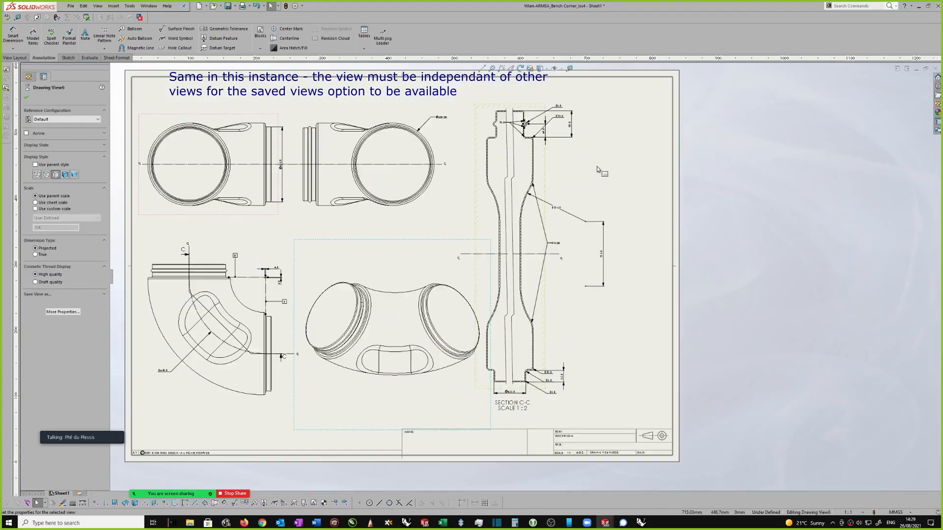
{"action": "scroll", "coordinate": [597, 170], "scroll_direction": "up", "scroll_amount": 2}
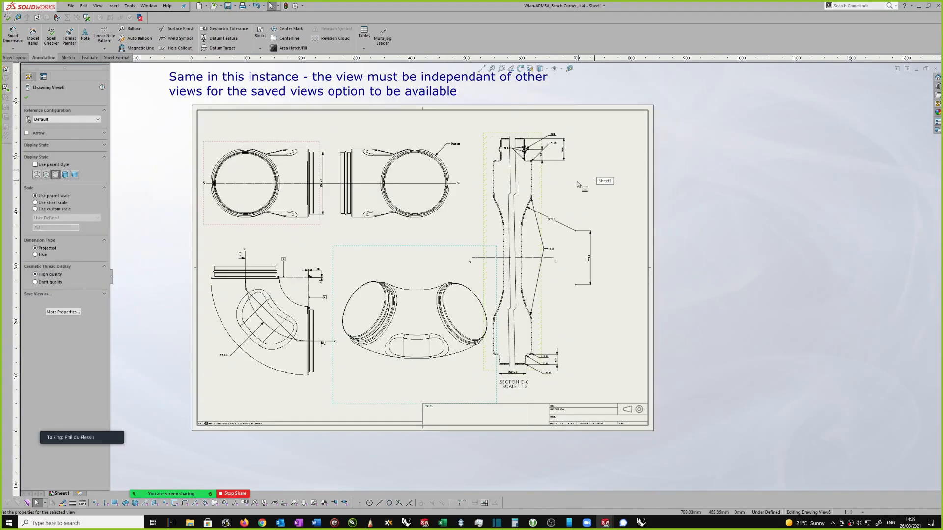
{"action": "scroll", "coordinate": [479, 280], "scroll_direction": "down", "scroll_amount": 1}
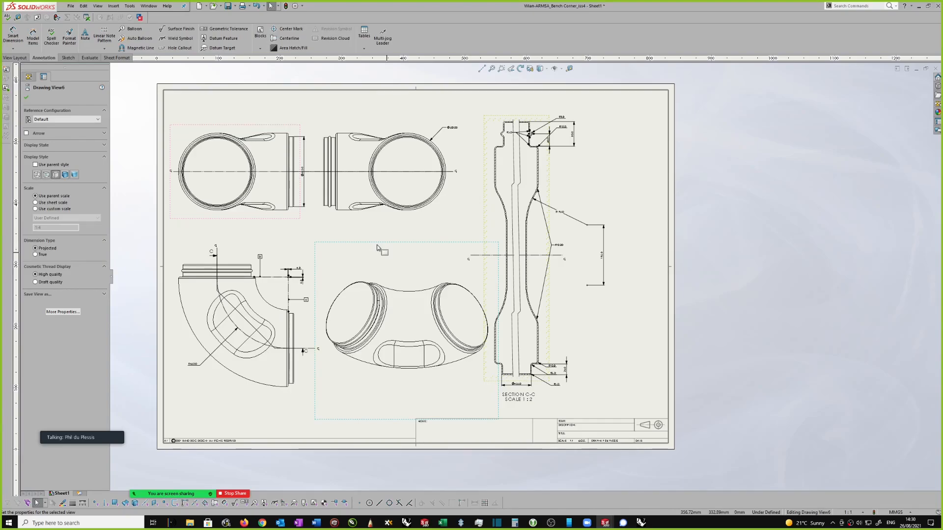
{"action": "left_click_drag", "start_coordinate": [376, 243], "coordinate": [377, 236]}
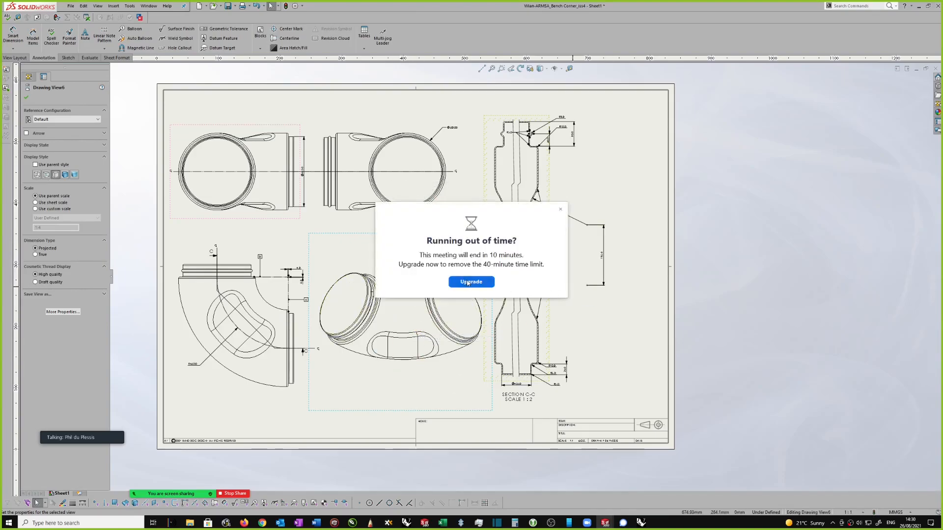
{"action": "left_click", "coordinate": [560, 210]}
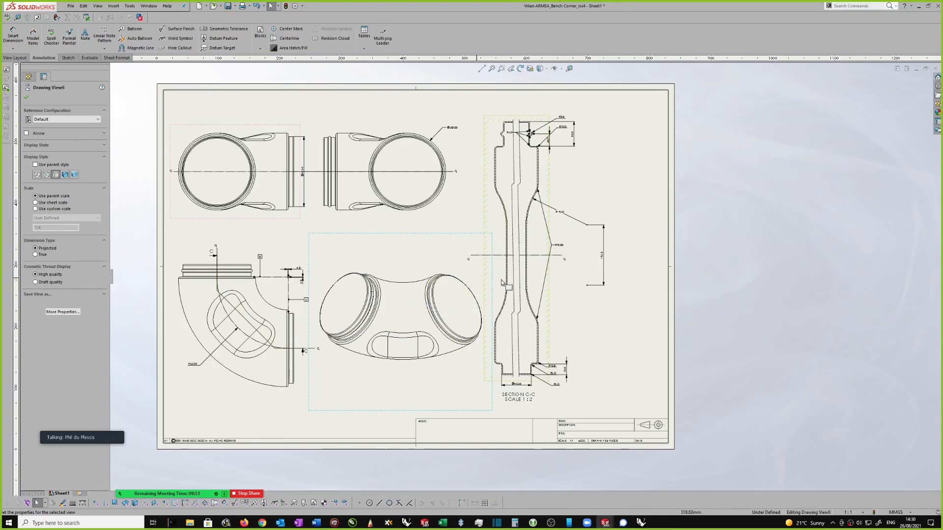
- Deselect the projected view and close the bench corner drawing
{"action": "scroll", "coordinate": [636, 258], "scroll_direction": "down", "scroll_amount": 1}
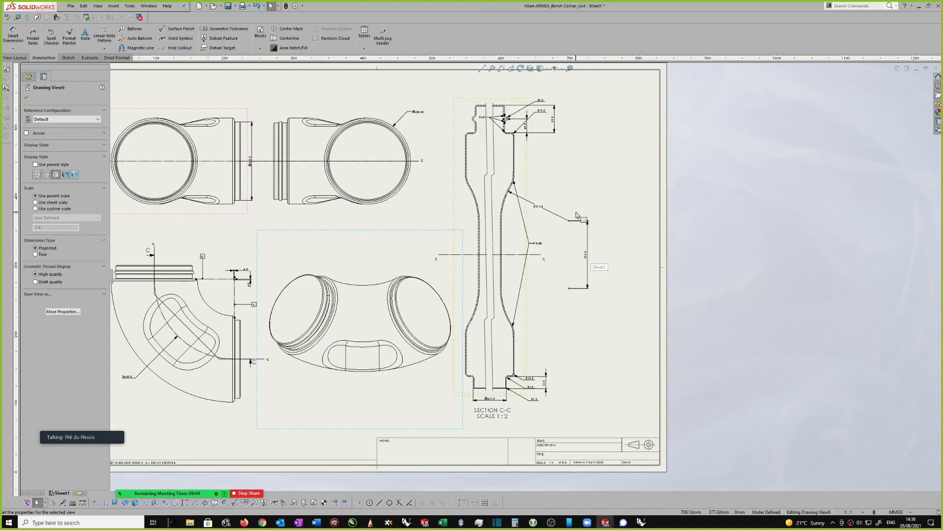
{"action": "scroll", "coordinate": [577, 215], "scroll_direction": "up", "scroll_amount": 1}
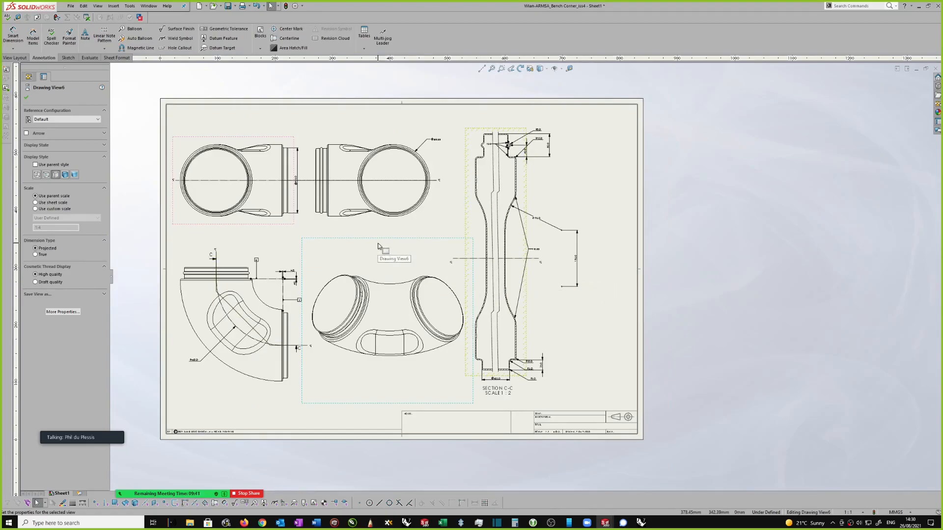
{"action": "scroll", "coordinate": [448, 247], "scroll_direction": "up", "scroll_amount": 1}
{"action": "scroll", "coordinate": [554, 221], "scroll_direction": "down", "scroll_amount": 1}
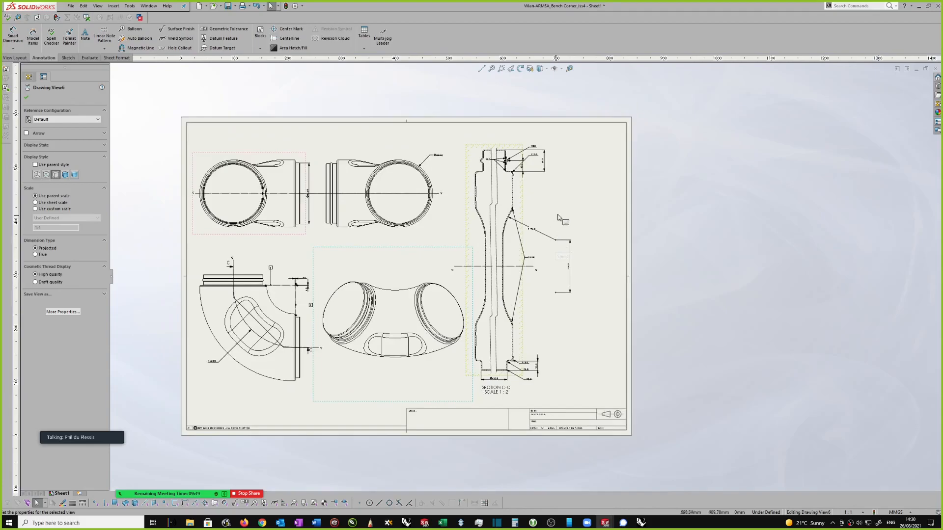
{"action": "left_click", "coordinate": [569, 215]}
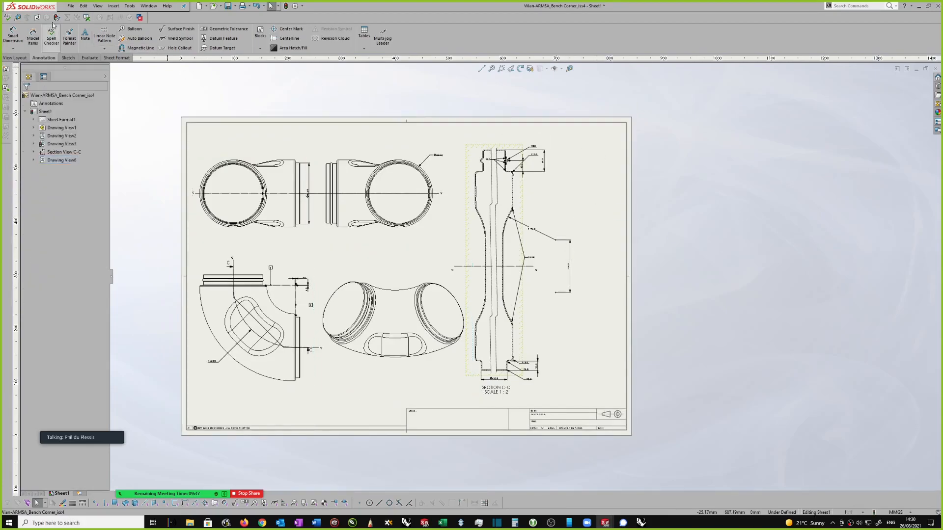
{"action": "left_click", "coordinate": [935, 68]}
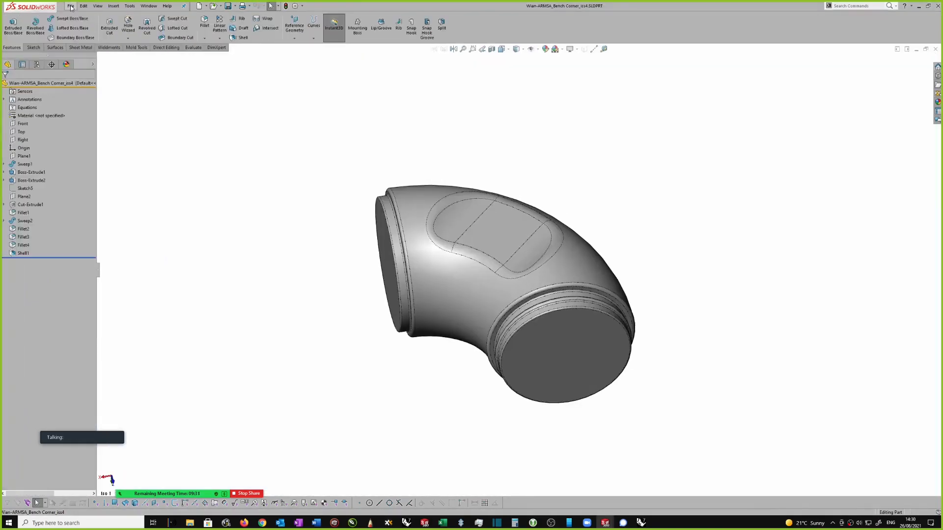
- Open the recent file Rotomould part.SLDPRT and examine its vent grille and round opening
{"action": "left_click", "coordinate": [71, 6]}
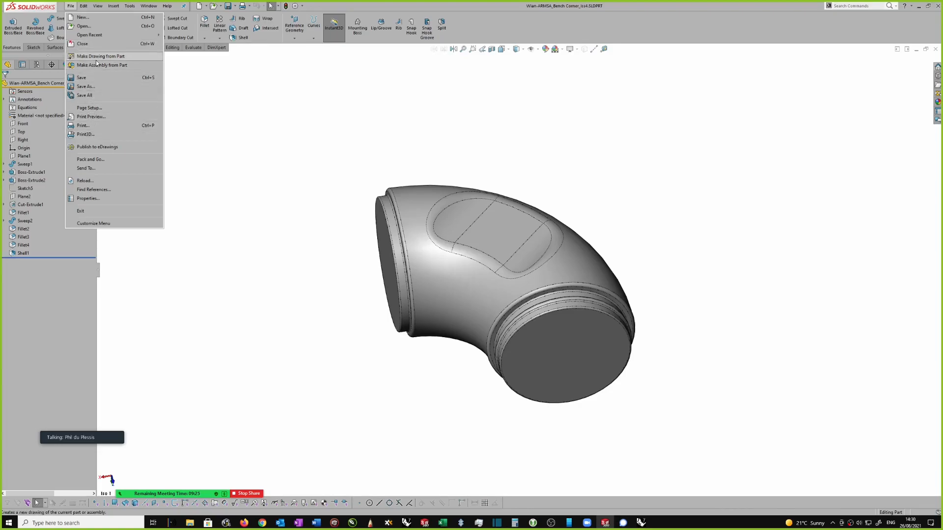
{"action": "mouse_move", "coordinate": [89, 11]}
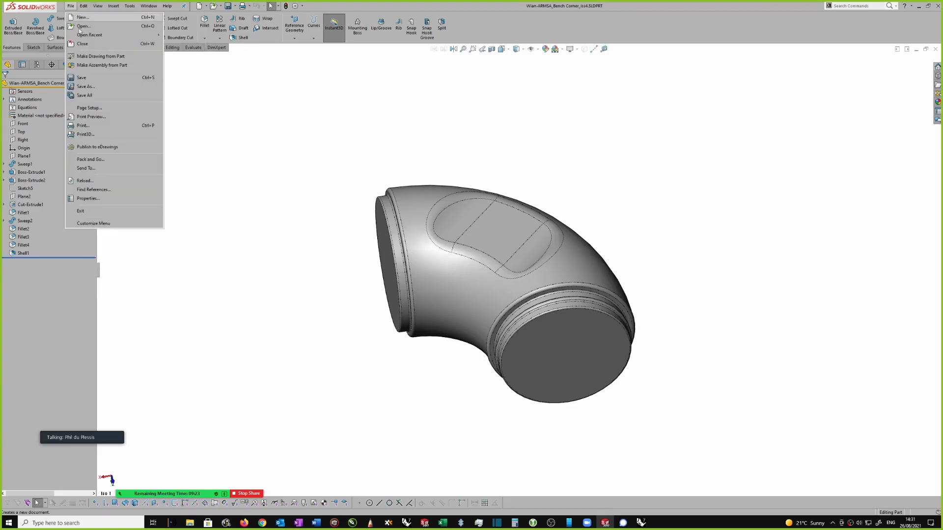
{"action": "mouse_move", "coordinate": [91, 35]}
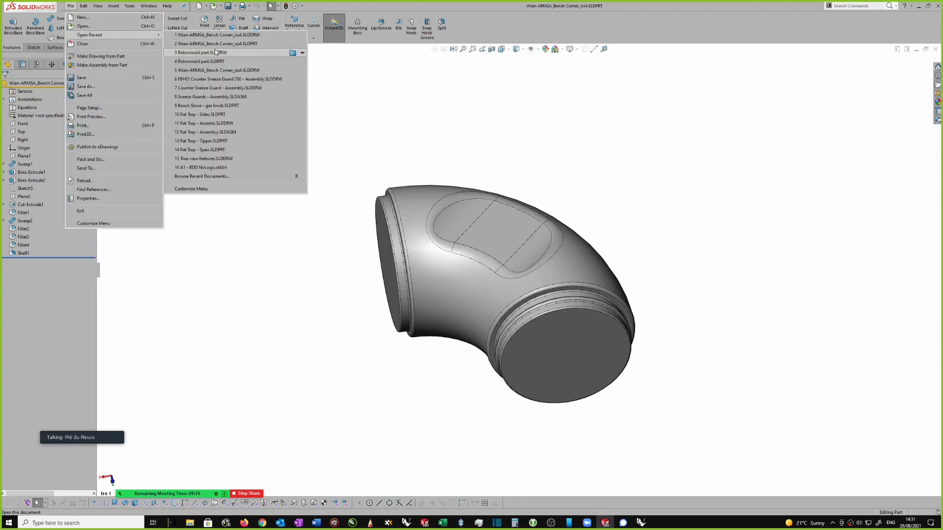
{"action": "left_click", "coordinate": [216, 62]}
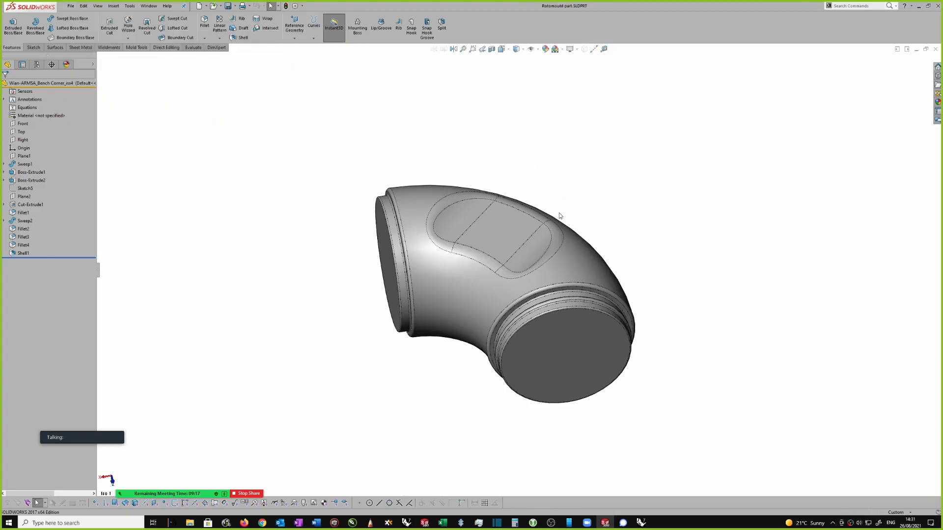
{"action": "middle_click_drag", "start_coordinate": [656, 233], "coordinate": [668, 363]}
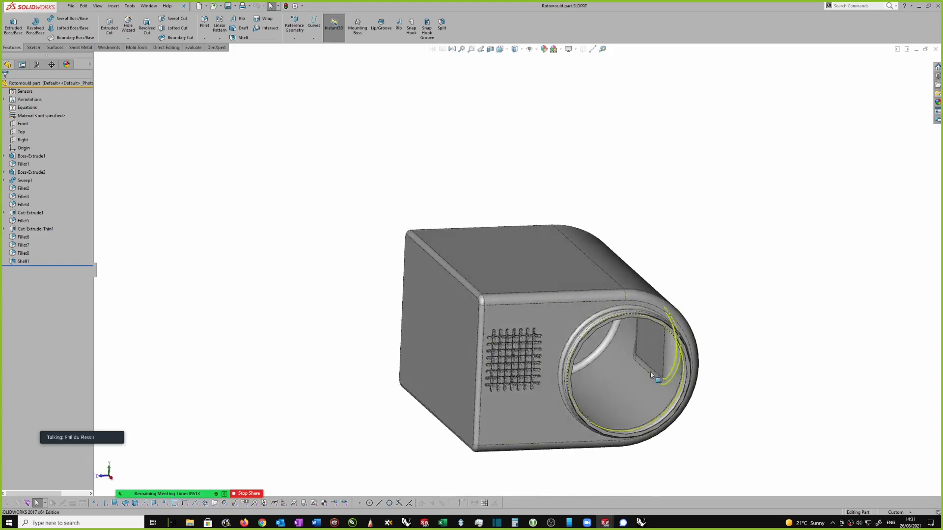
{"action": "middle_click_drag", "start_coordinate": [506, 355], "coordinate": [509, 345]}
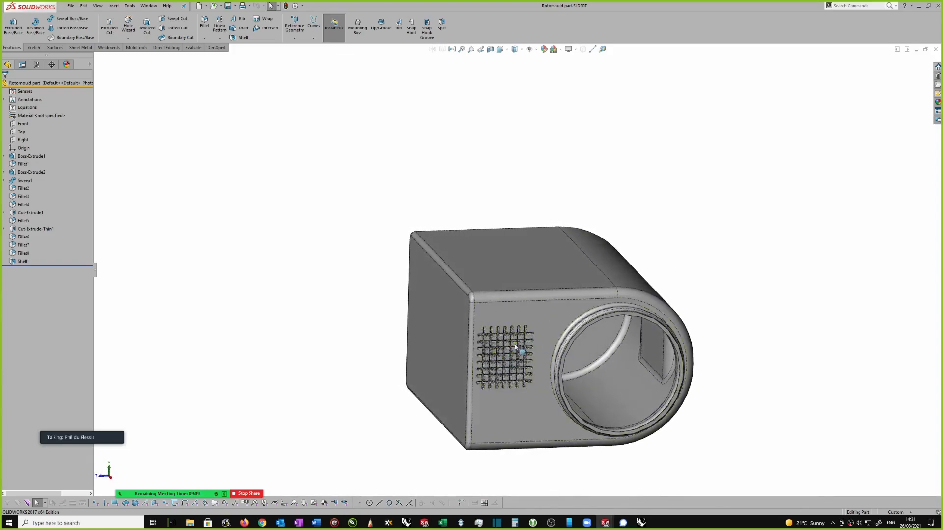
{"action": "scroll", "coordinate": [715, 330], "scroll_direction": "down", "scroll_amount": 2}
{"action": "middle_click_drag", "start_coordinate": [723, 316], "coordinate": [721, 275]}
- Display the file commands for the Rotomould part
{"action": "left_click", "coordinate": [70, 6]}
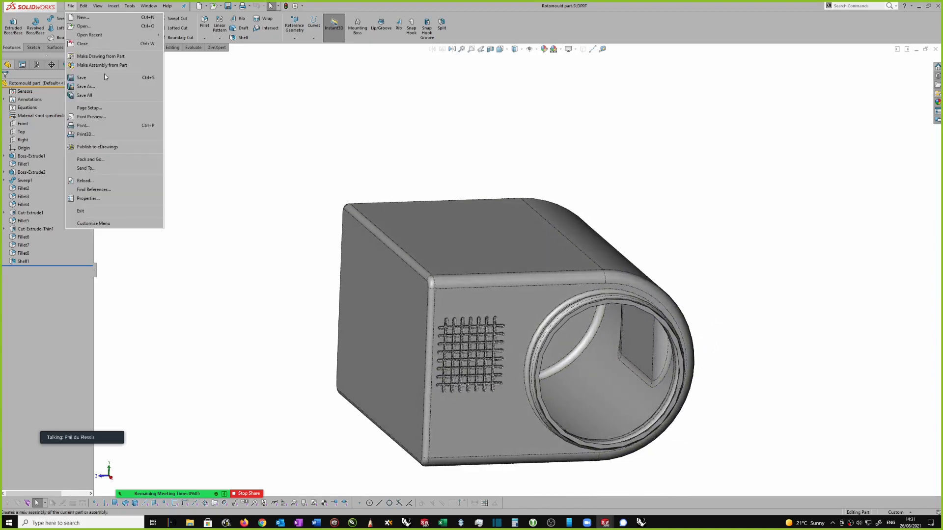
- Start a drawing from the part and open its existing drawing file of the same name
{"action": "left_click", "coordinate": [97, 55]}
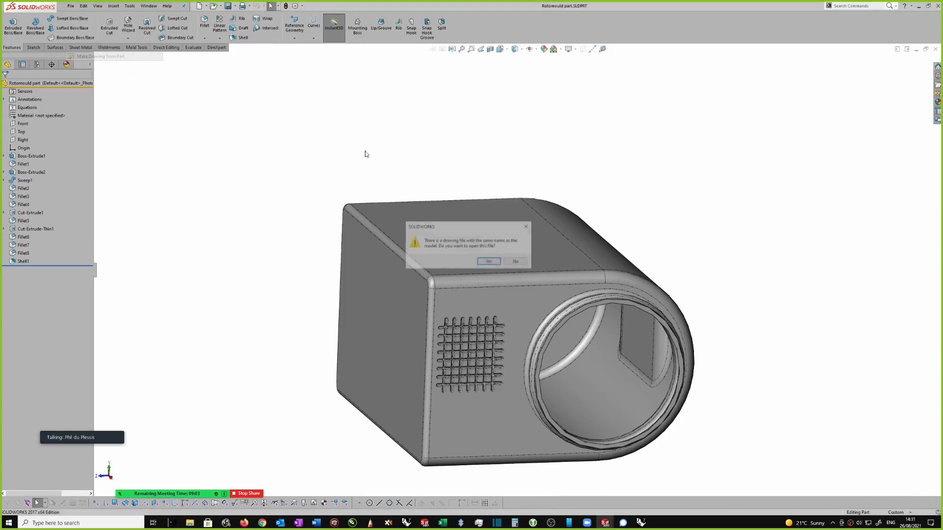
{"action": "left_click", "coordinate": [489, 263]}
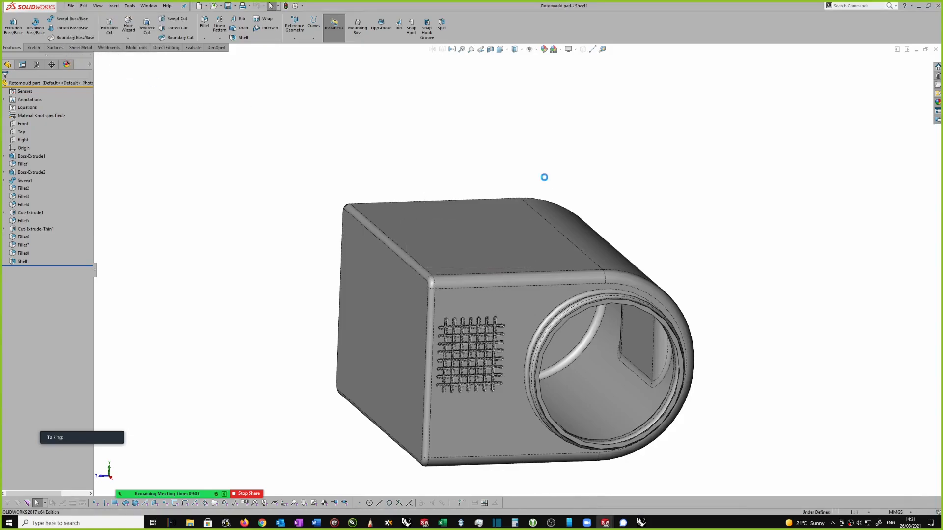
{"action": "scroll", "coordinate": [444, 317], "scroll_direction": "down", "scroll_amount": 3}
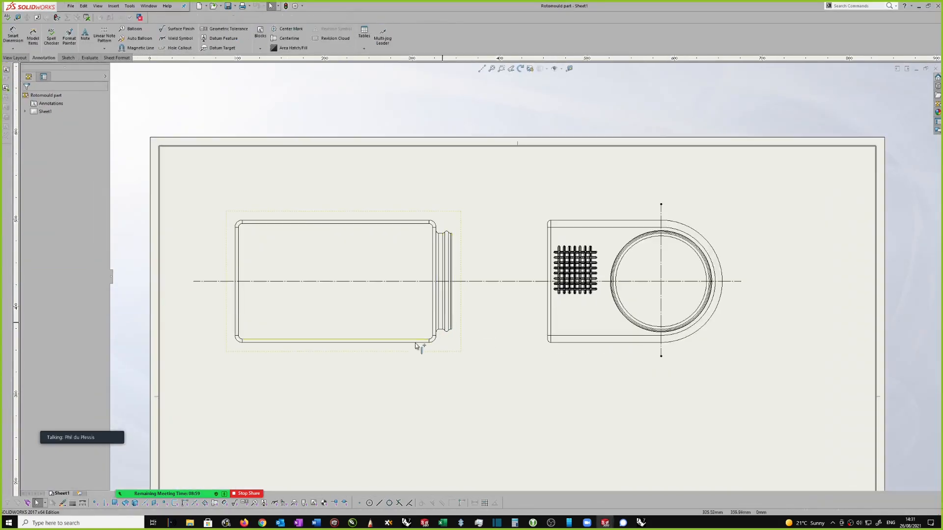
- Examine the slot grid beside the round opening in Drawing View2
{"action": "scroll", "coordinate": [587, 258], "scroll_direction": "down", "scroll_amount": 2}
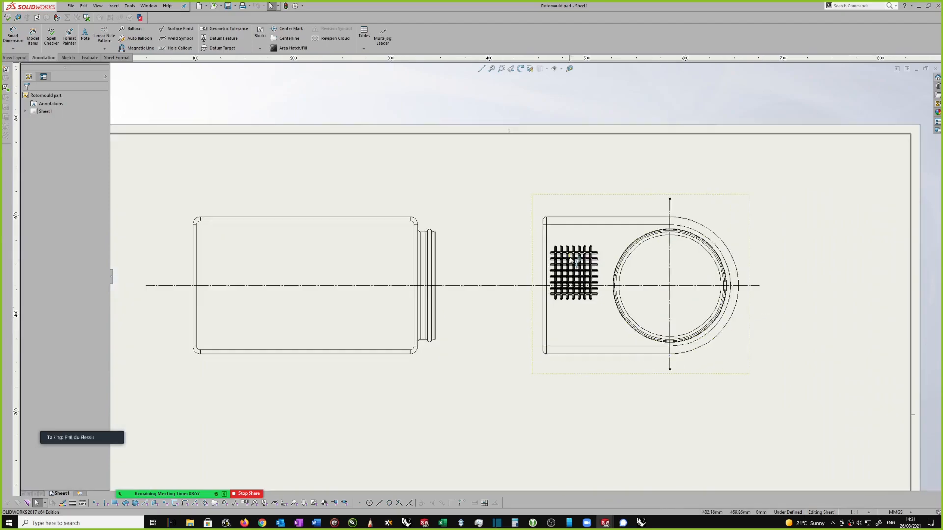
{"action": "scroll", "coordinate": [586, 257], "scroll_direction": "down", "scroll_amount": 3}
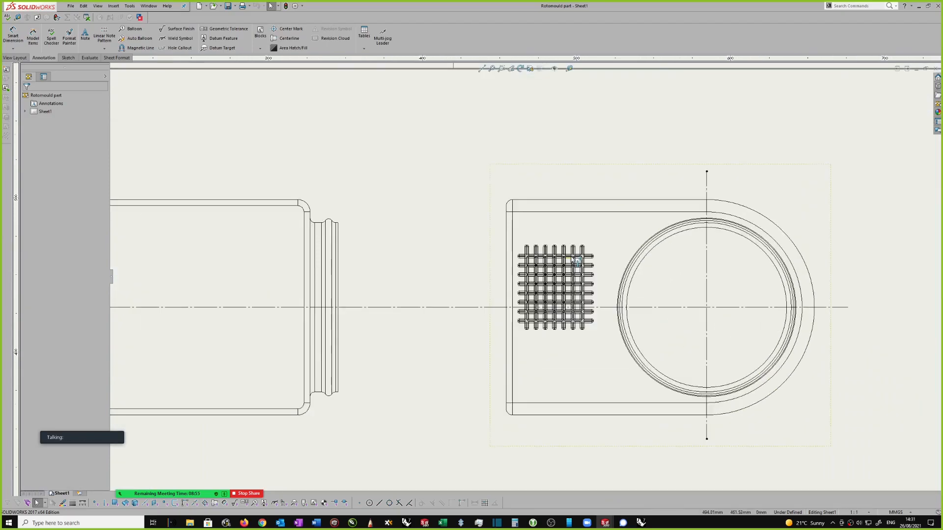
{"action": "scroll", "coordinate": [522, 255], "scroll_direction": "down", "scroll_amount": 1}
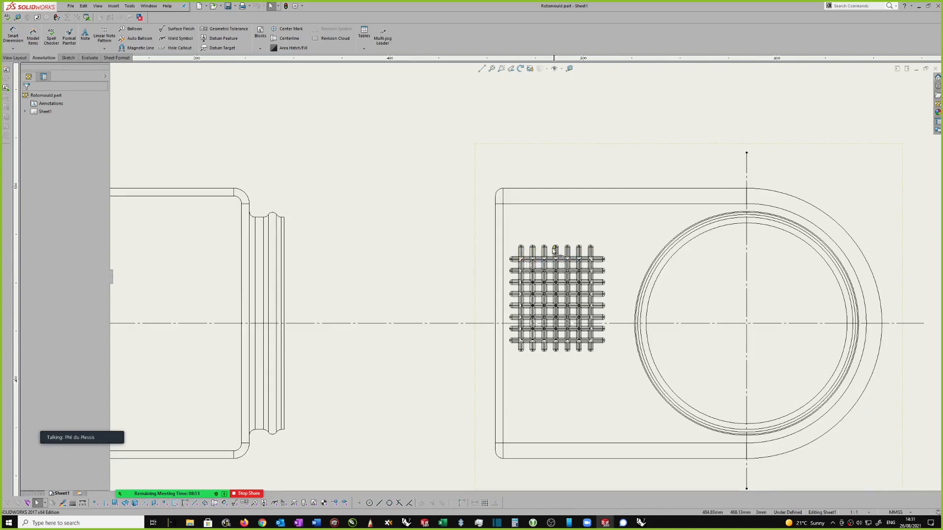
{"action": "scroll", "coordinate": [535, 251], "scroll_direction": "down", "scroll_amount": 1}
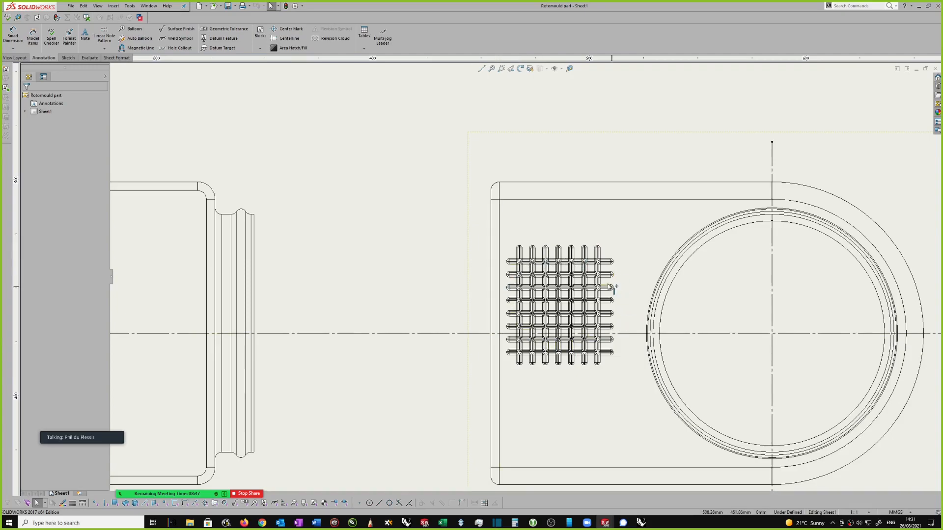
{"action": "scroll", "coordinate": [540, 248], "scroll_direction": "down", "scroll_amount": 2}
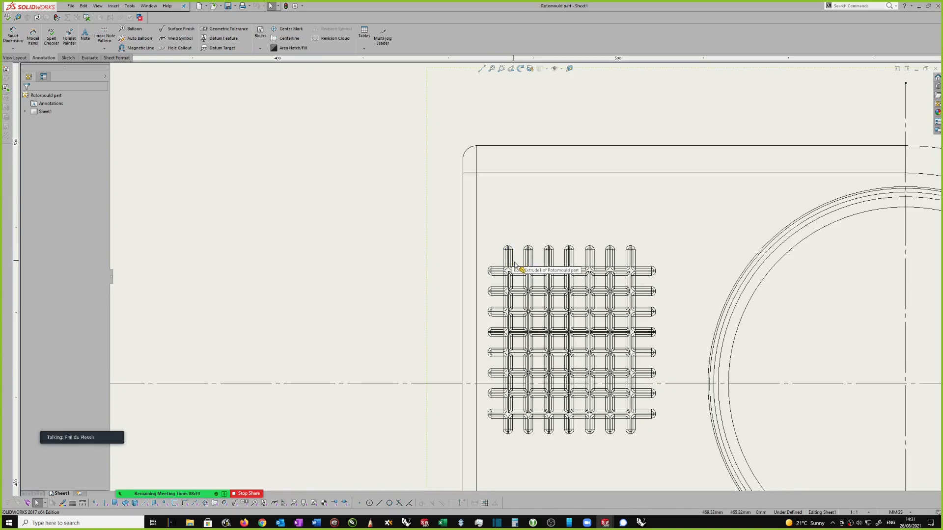
{"action": "scroll", "coordinate": [514, 264], "scroll_direction": "up", "scroll_amount": 2}
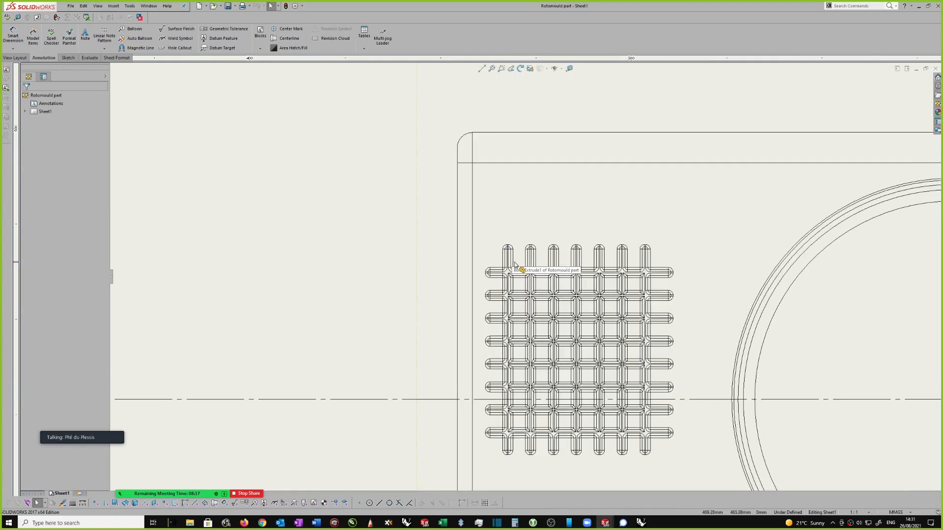
{"action": "left_click", "coordinate": [435, 196]}
{"action": "key", "text": "z"}
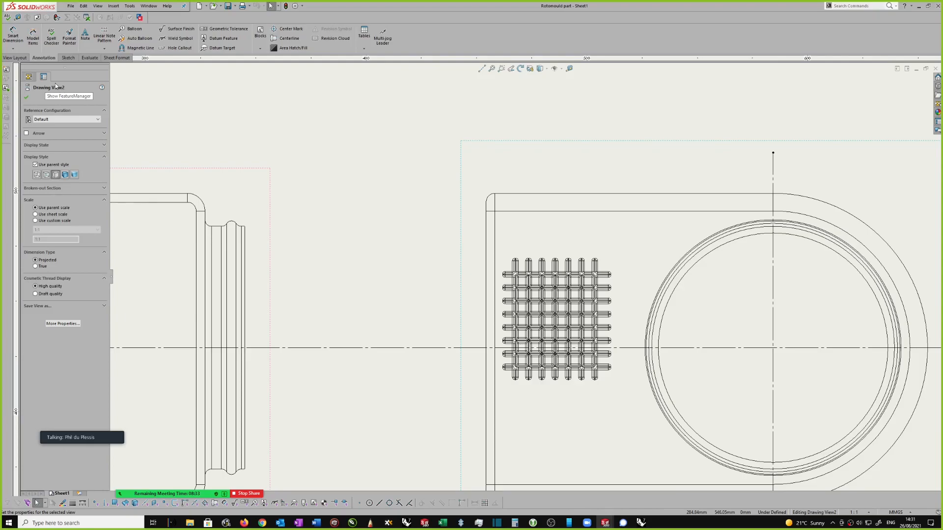
{"action": "left_click", "coordinate": [239, 123]}
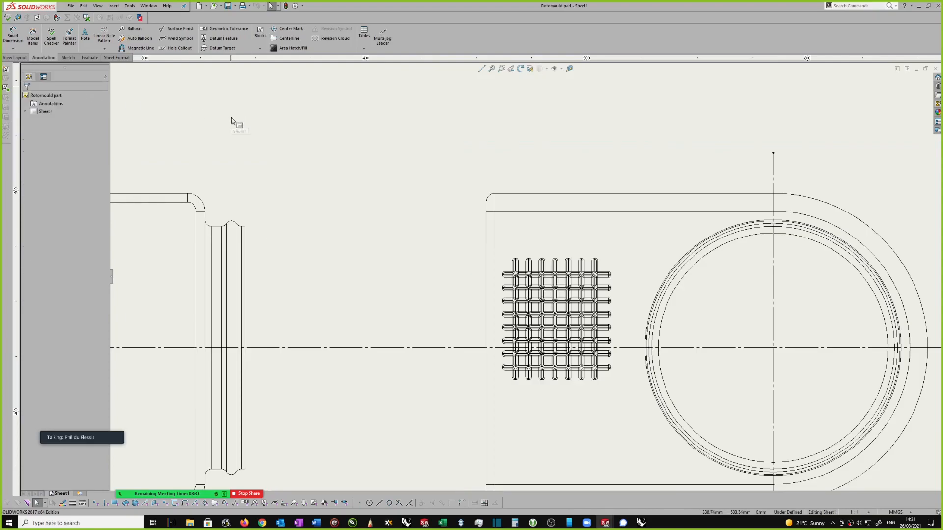
{"action": "key", "text": "z"}
- Show the hidden sketch Sketch6 of Cut-Extrude-Thin1 in Drawing View2
{"action": "left_click", "coordinate": [27, 112]}
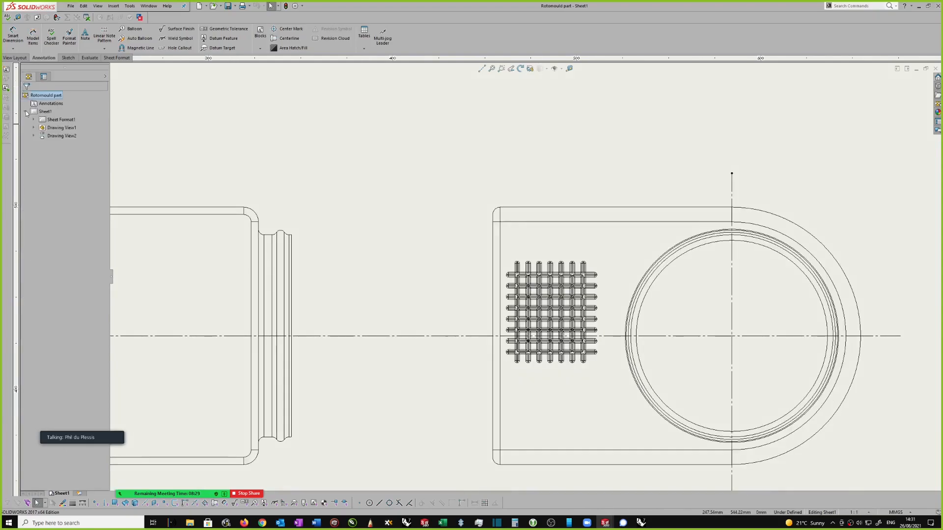
{"action": "left_click", "coordinate": [34, 137]}
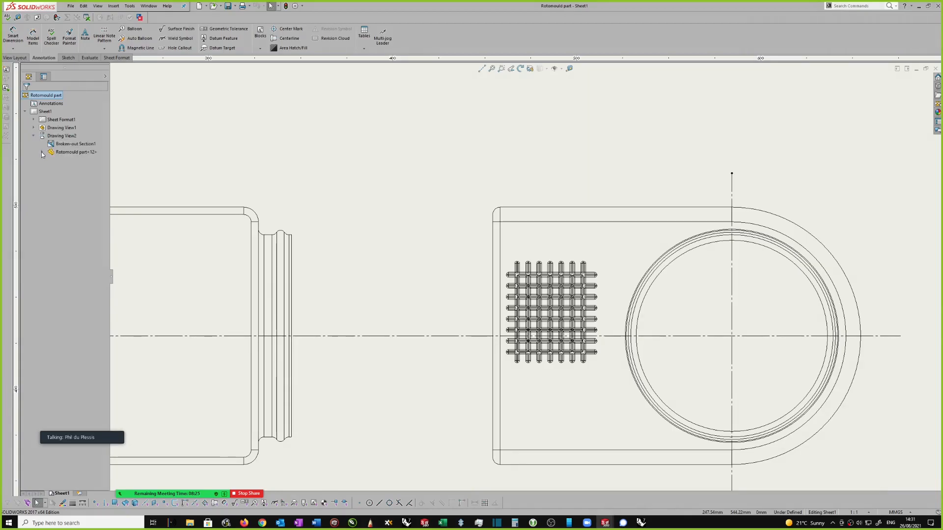
{"action": "left_click", "coordinate": [42, 152]}
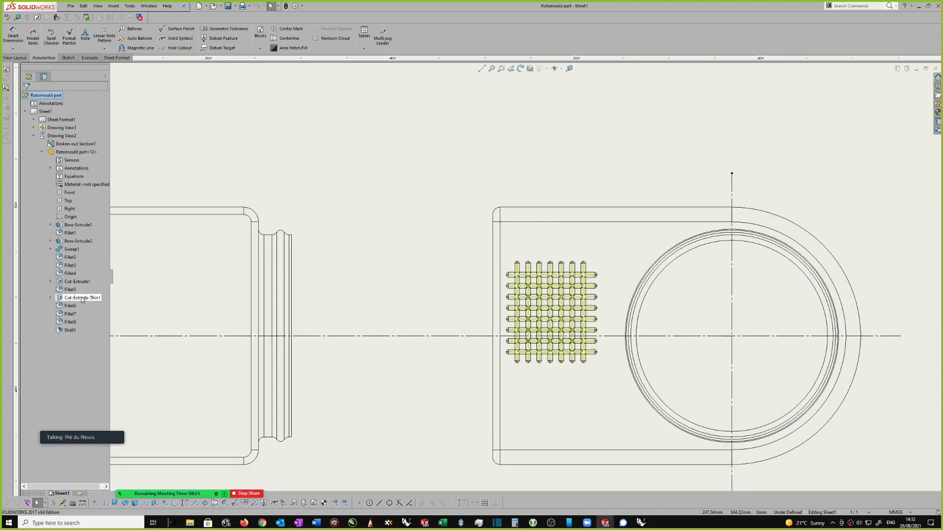
{"action": "left_click", "coordinate": [50, 298]}
{"action": "left_click", "coordinate": [80, 306]}
{"action": "right_click", "coordinate": [80, 306]}
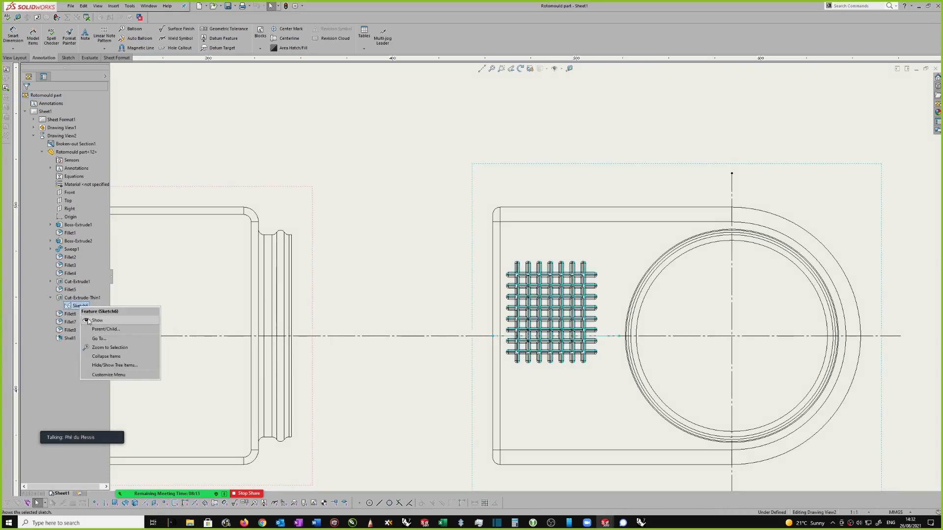
{"action": "left_click", "coordinate": [99, 320]}
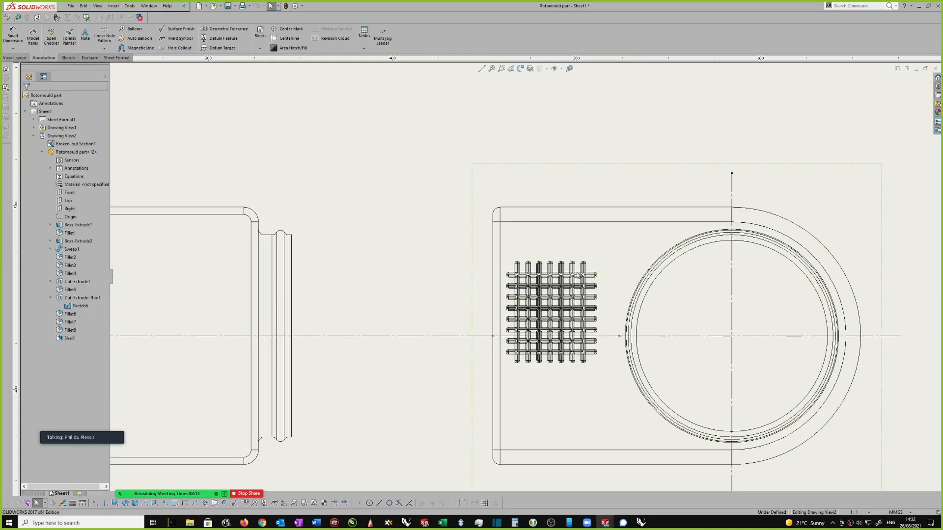
{"action": "scroll", "coordinate": [611, 305], "scroll_direction": "down", "scroll_amount": 3}
{"action": "scroll", "coordinate": [609, 305], "scroll_direction": "down", "scroll_amount": 3}
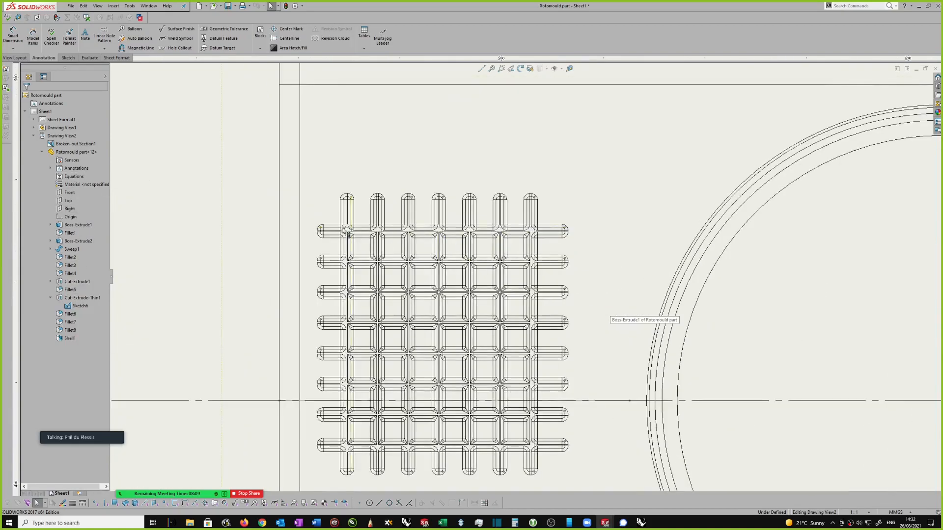
{"action": "scroll", "coordinate": [363, 211], "scroll_direction": "down", "scroll_amount": 3}
{"action": "left_click", "coordinate": [372, 216]}
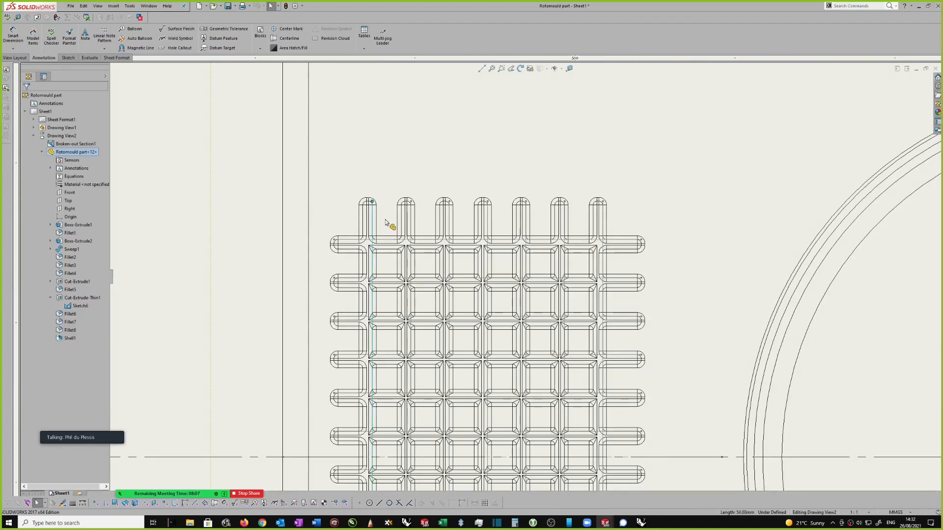
{"action": "left_click", "coordinate": [411, 213], "text": "ctrl"}
{"action": "scroll", "coordinate": [449, 214], "scroll_direction": "down", "scroll_amount": 1}
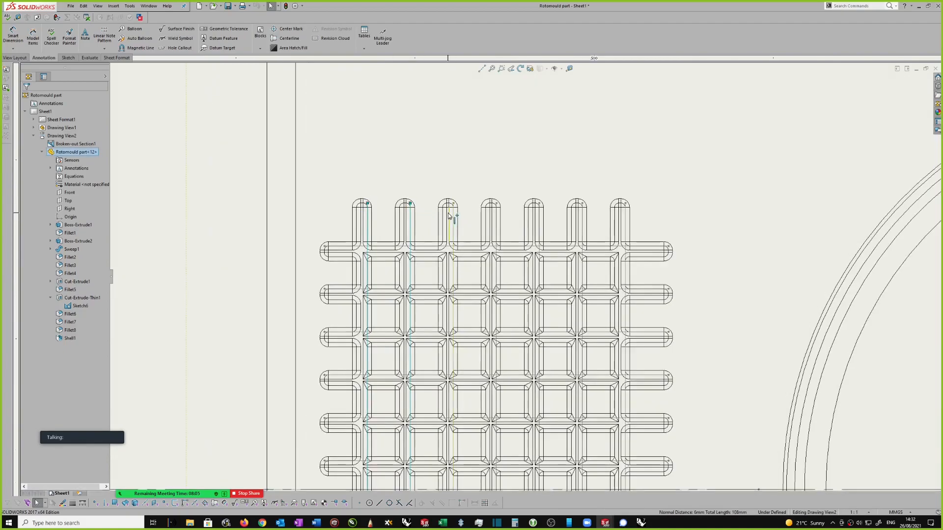
{"action": "scroll", "coordinate": [427, 211], "scroll_direction": "up", "scroll_amount": 5}
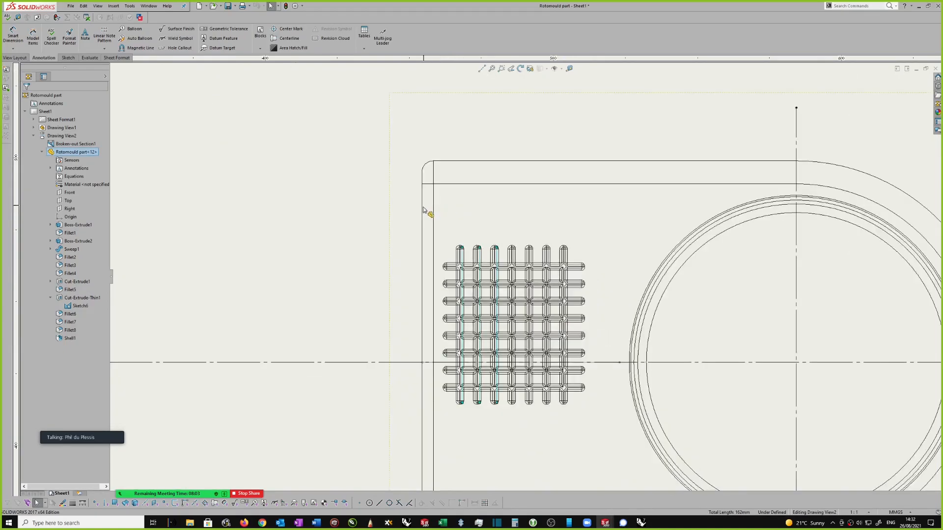
{"action": "left_click_drag", "start_coordinate": [482, 288], "coordinate": [580, 380]}
{"action": "mouse_move", "coordinate": [422, 260]}
{"action": "left_mouse_down"}
{"action": "mouse_move", "coordinate": [479, 278]}
{"action": "mouse_move", "coordinate": [580, 372]}
{"action": "left_mouse_up"}
- Select all seven vertical Sketch6 lines of the slot grid in Drawing View2
{"action": "scroll", "coordinate": [543, 280], "scroll_direction": "down", "scroll_amount": 1}
{"action": "scroll", "coordinate": [545, 279], "scroll_direction": "down", "scroll_amount": 5}
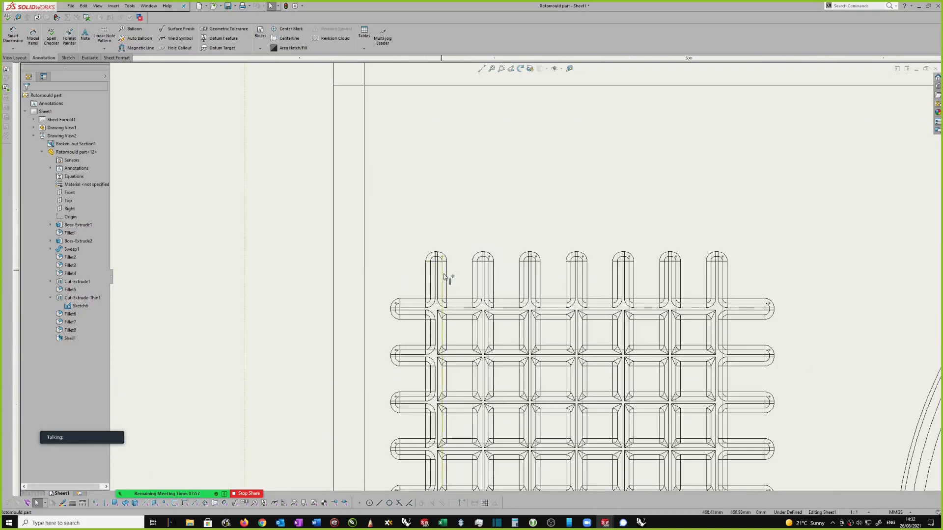
{"action": "left_click", "coordinate": [442, 276]}
{"action": "left_click", "coordinate": [490, 269], "text": "ctrl"}
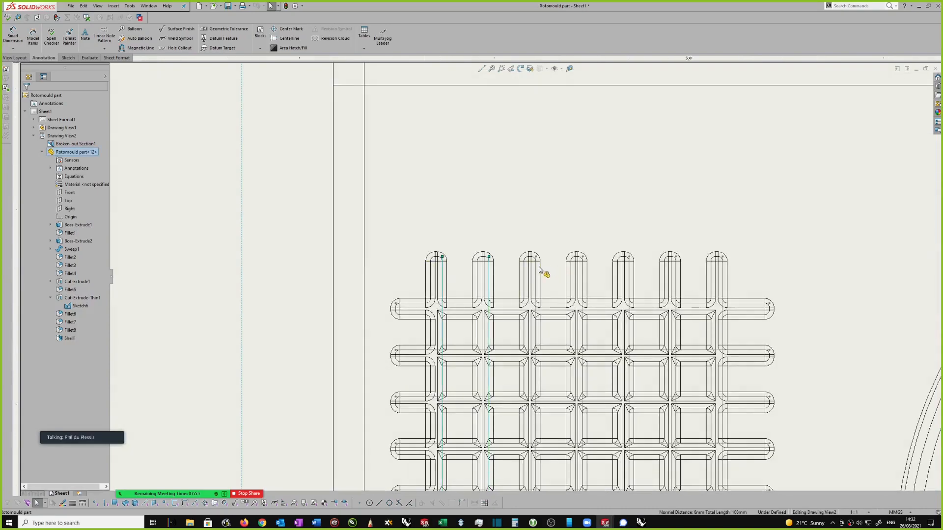
{"action": "left_click", "coordinate": [630, 272], "text": "ctrl"}
{"action": "left_click", "coordinate": [678, 272], "text": "ctrl"}
{"action": "left_click", "coordinate": [723, 276], "text": "ctrl"}
- Add all eight horizontal Sketch6 lines of the slot grid to the selection
{"action": "scroll", "coordinate": [617, 231], "scroll_direction": "up", "scroll_amount": 5}
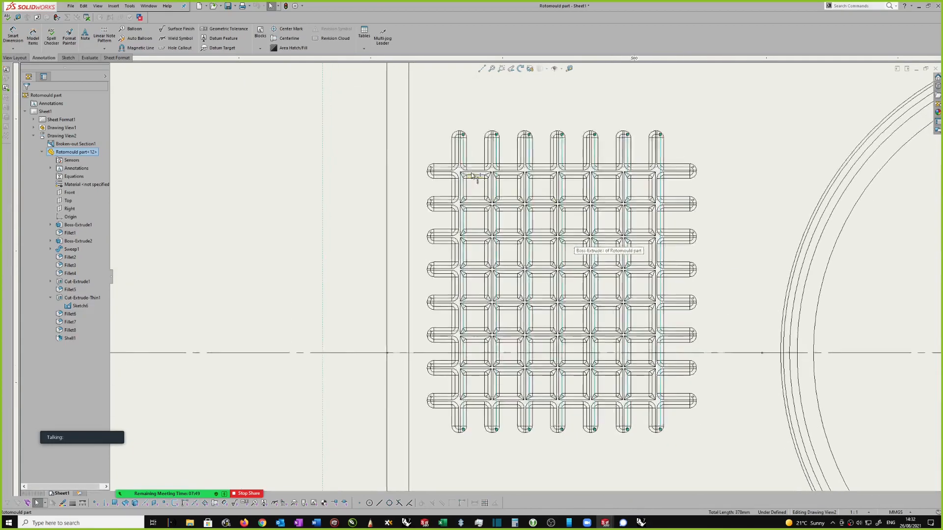
{"action": "left_click", "coordinate": [439, 162], "text": "ctrl"}
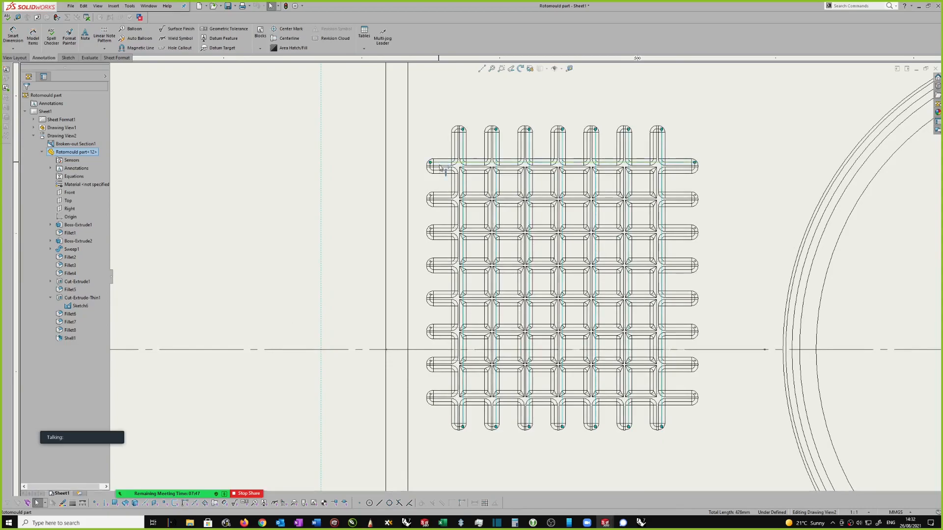
{"action": "left_click", "coordinate": [441, 198], "text": "ctrl"}
{"action": "left_click", "coordinate": [440, 232], "text": "ctrl"}
{"action": "left_click_drag", "start_coordinate": [711, 429], "coordinate": [664, 239], "text": "ctrl"}
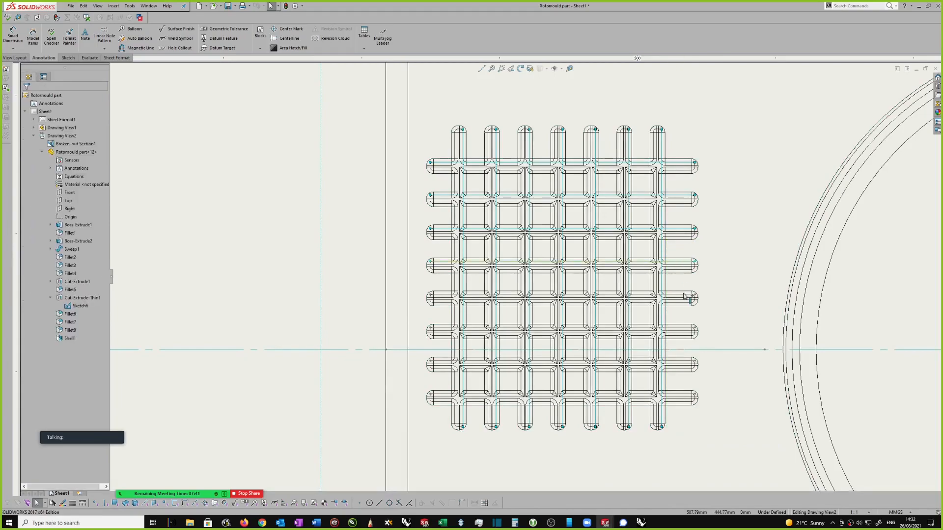
{"action": "left_click", "coordinate": [682, 333], "text": "ctrl"}
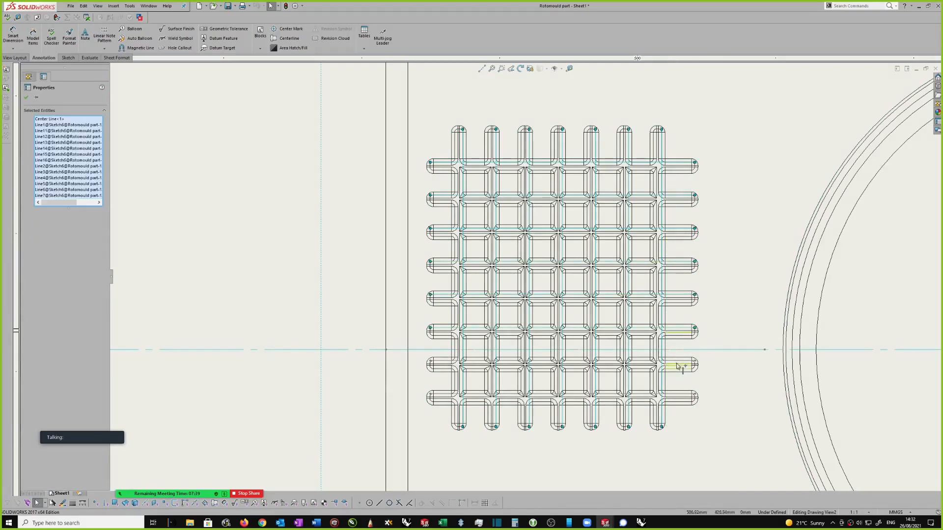
{"action": "left_click", "coordinate": [685, 364], "text": "ctrl"}
{"action": "left_click", "coordinate": [683, 397], "text": "ctrl"}
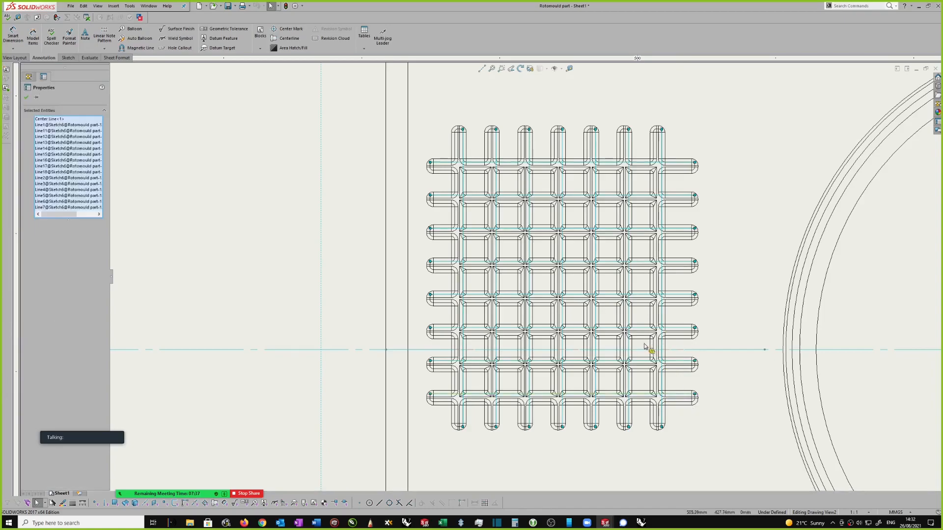
- Copy the selected grid sketch lines, continuing without the items that cannot be copied
{"action": "scroll", "coordinate": [628, 344], "scroll_direction": "up", "scroll_amount": 8}
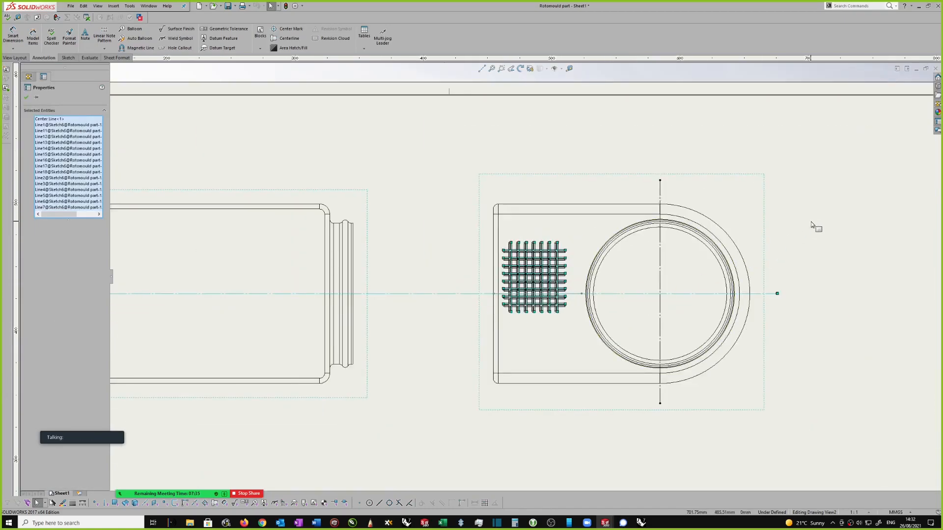
{"action": "key", "text": "ctrl+c"}
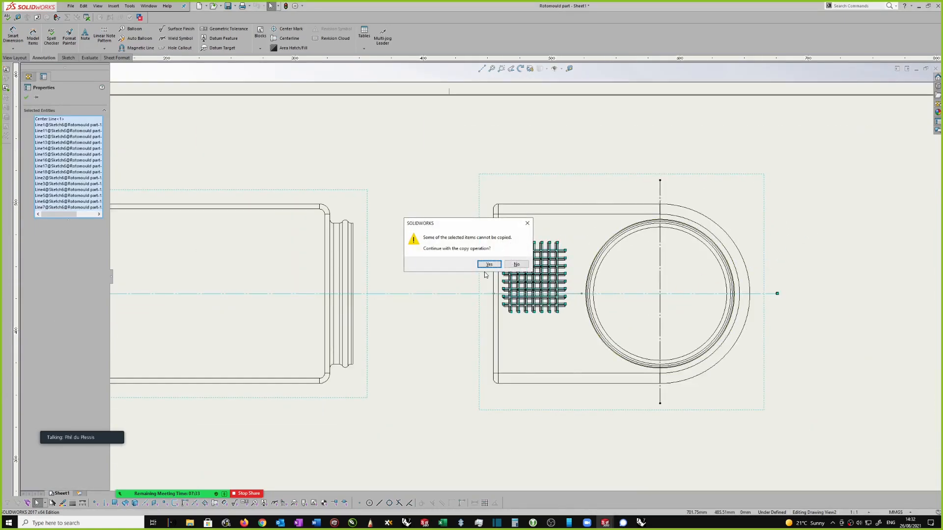
{"action": "left_click", "coordinate": [489, 265]}
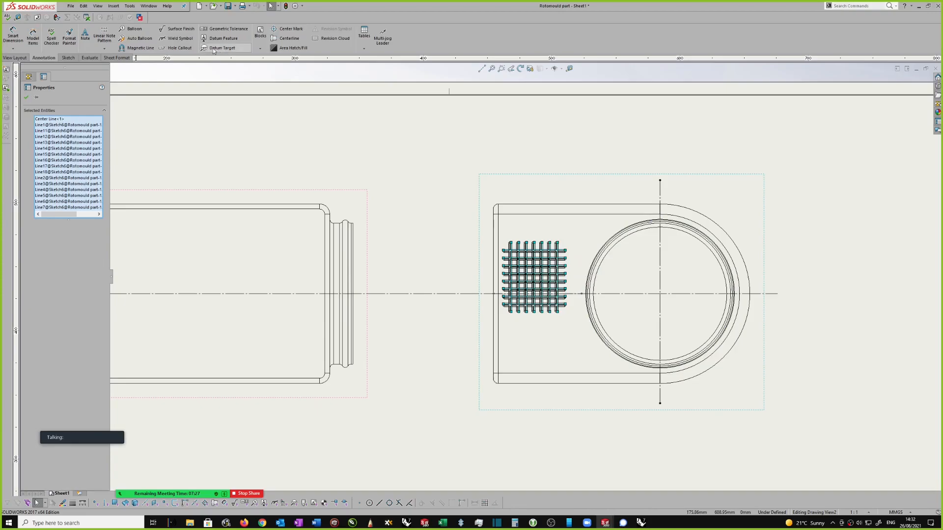
{"action": "left_click", "coordinate": [68, 58]}
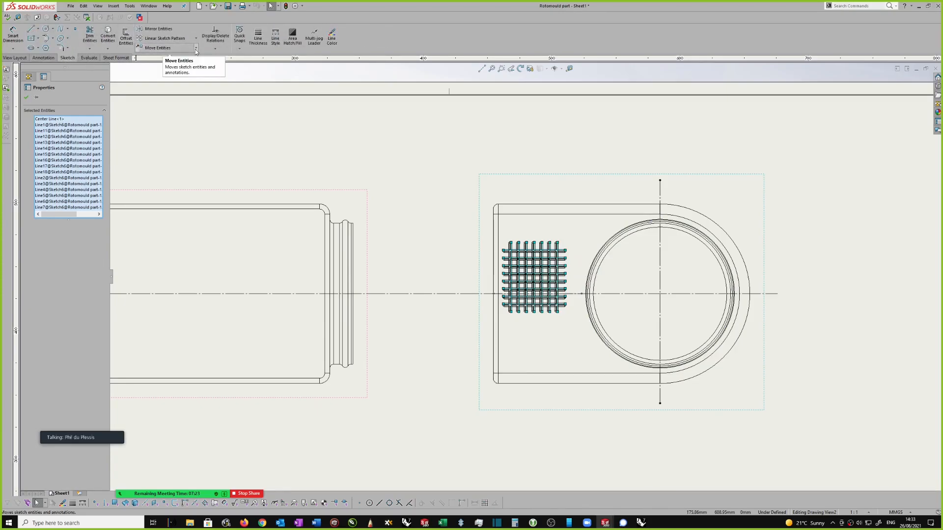
{"action": "left_click", "coordinate": [177, 48]}
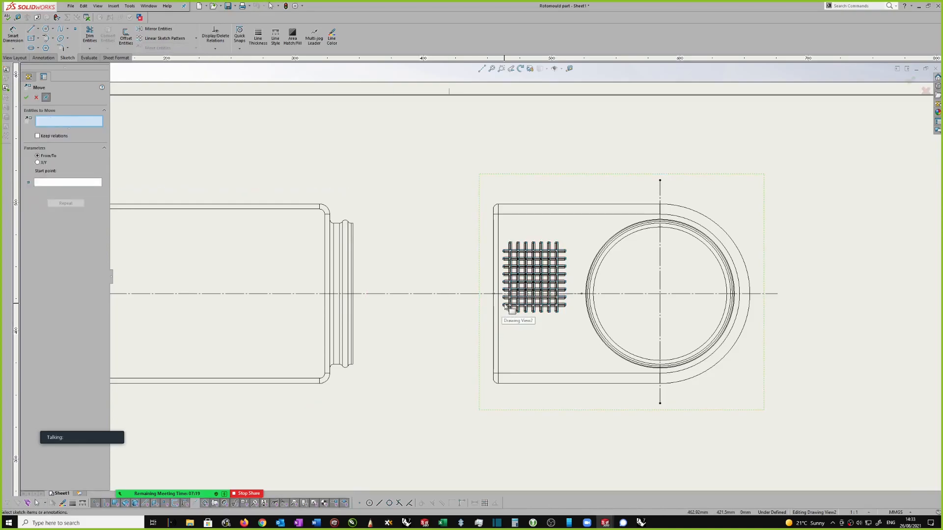
{"action": "scroll", "coordinate": [505, 307], "scroll_direction": "down", "scroll_amount": 3}
{"action": "scroll", "coordinate": [502, 253], "scroll_direction": "down", "scroll_amount": 2}
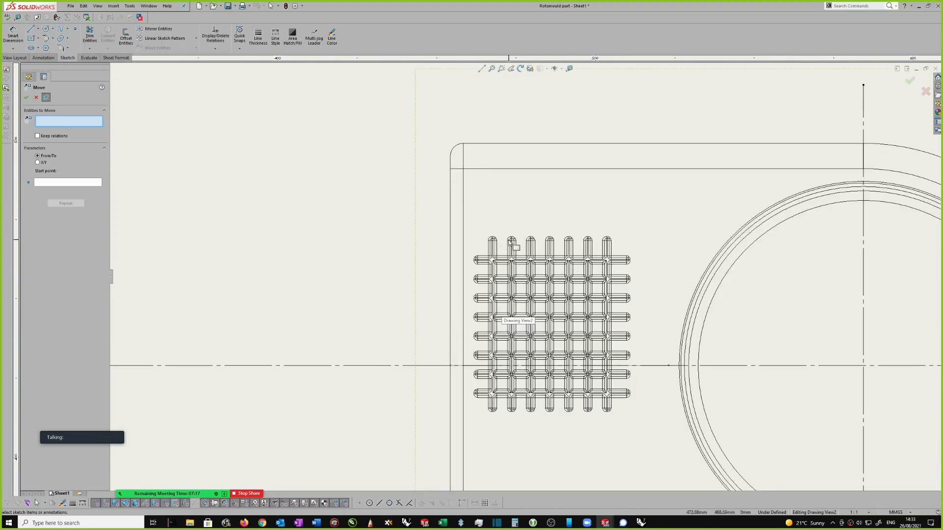
{"action": "key", "text": "Escape"}
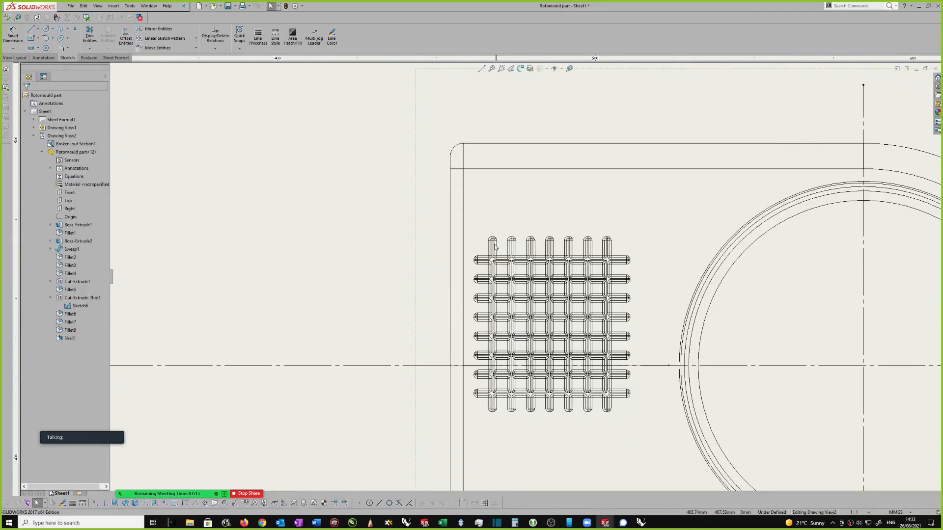
{"action": "scroll", "coordinate": [501, 246], "scroll_direction": "up", "scroll_amount": 5}
{"action": "scroll", "coordinate": [538, 276], "scroll_direction": "down", "scroll_amount": 4}
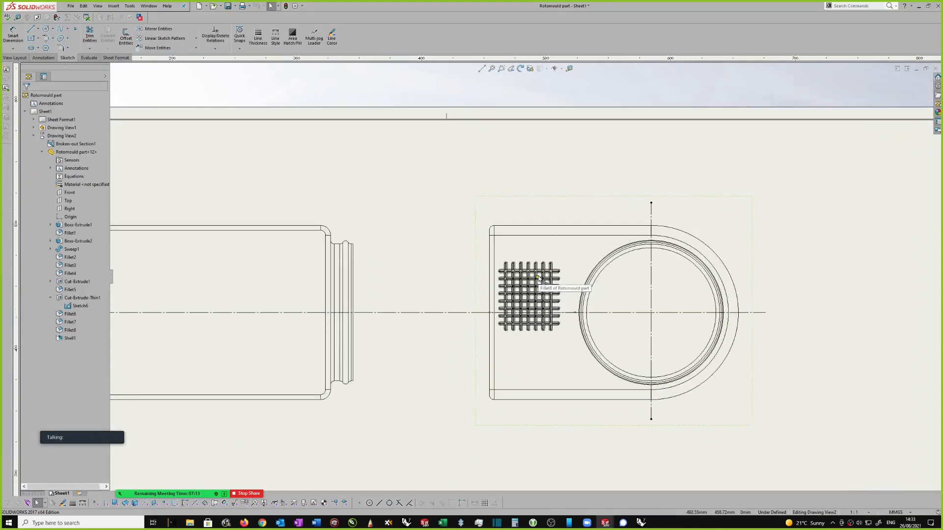
- Try to copy three vertical and three horizontal sketch lines of the slot grid with Copy Entities
{"action": "scroll", "coordinate": [537, 277], "scroll_direction": "up", "scroll_amount": 1}
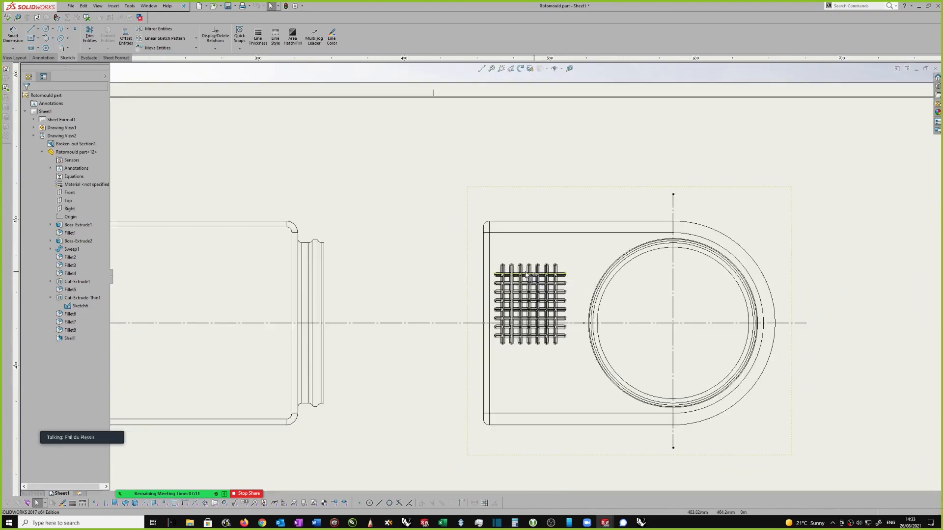
{"action": "scroll", "coordinate": [534, 273], "scroll_direction": "down", "scroll_amount": 3}
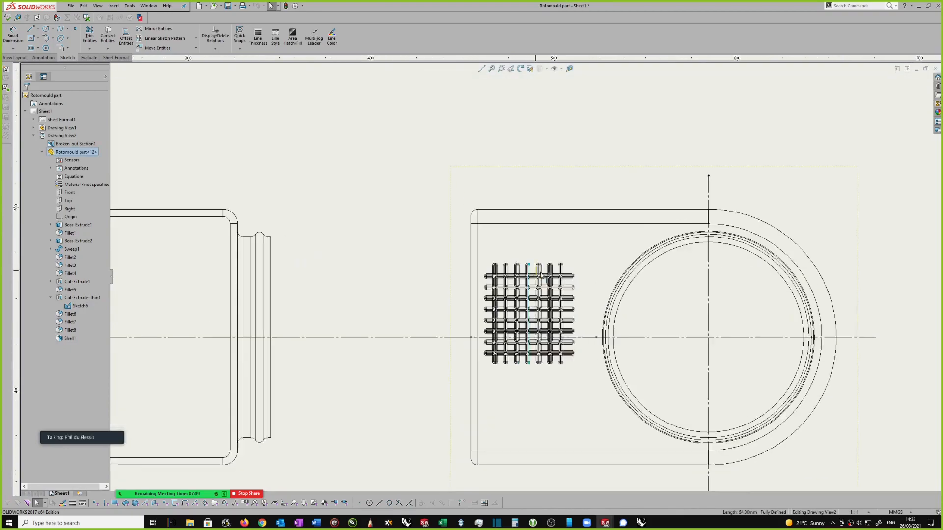
{"action": "scroll", "coordinate": [539, 270], "scroll_direction": "down", "scroll_amount": 1}
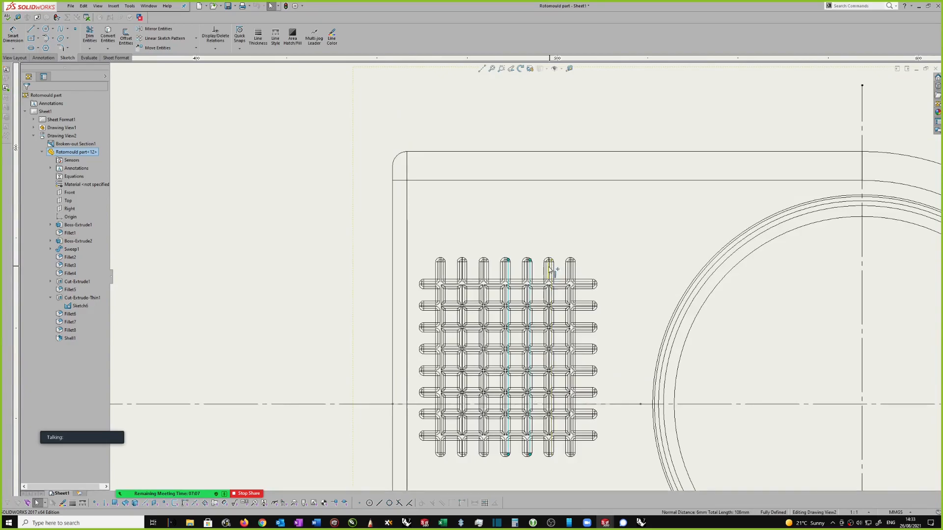
{"action": "scroll", "coordinate": [516, 304], "scroll_direction": "down", "scroll_amount": 1}
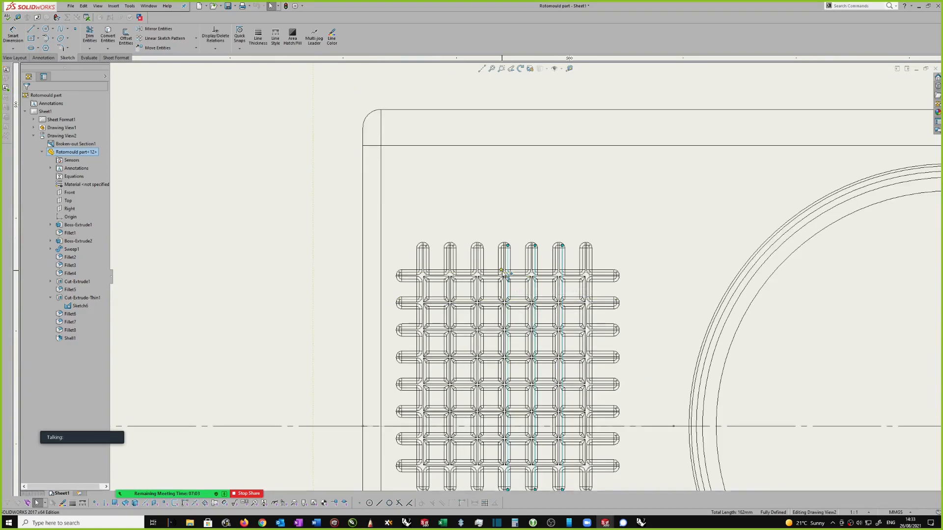
{"action": "left_click", "coordinate": [521, 280], "text": "ctrl"}
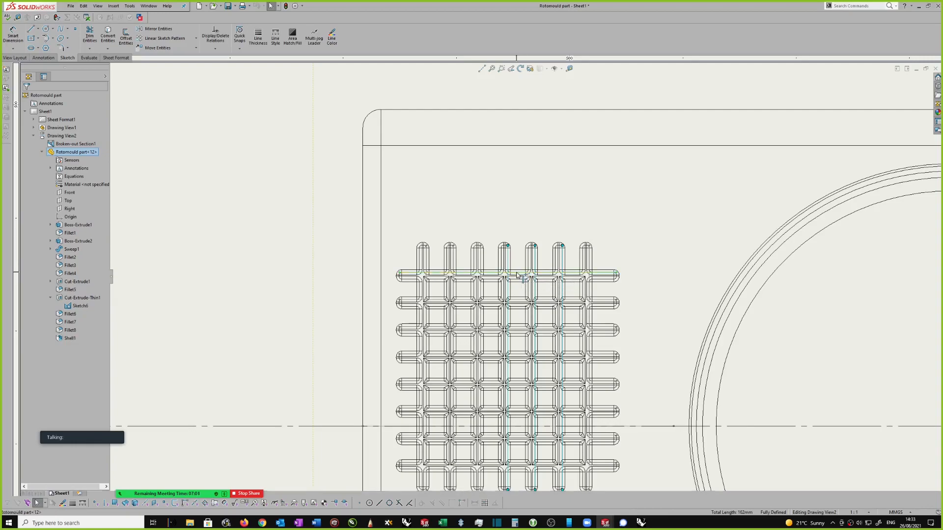
{"action": "left_click", "coordinate": [517, 300], "text": "ctrl"}
{"action": "left_click", "coordinate": [515, 327], "text": "ctrl"}
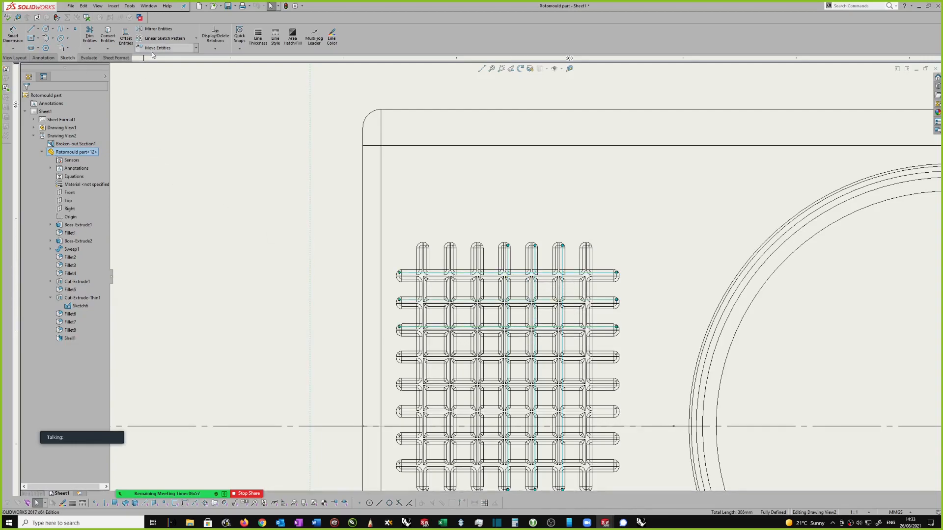
{"action": "left_click", "coordinate": [197, 48]}
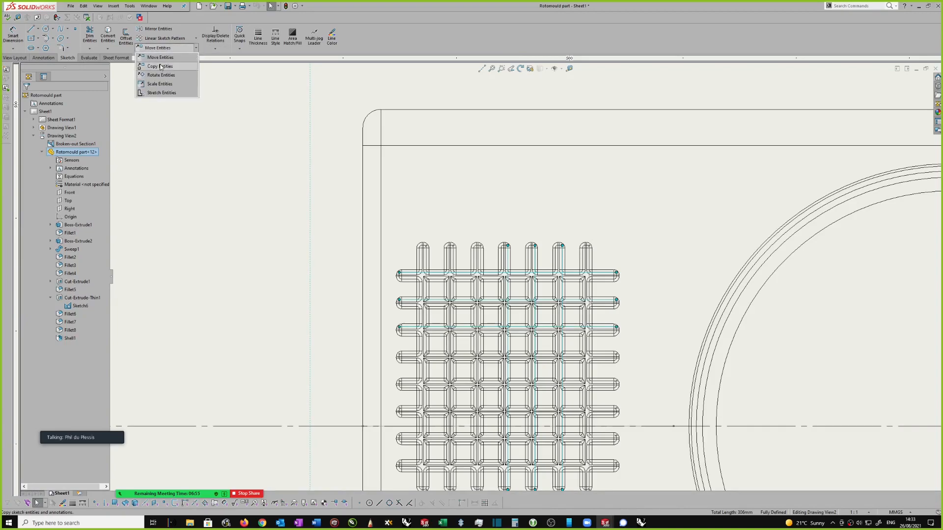
{"action": "left_click", "coordinate": [160, 66]}
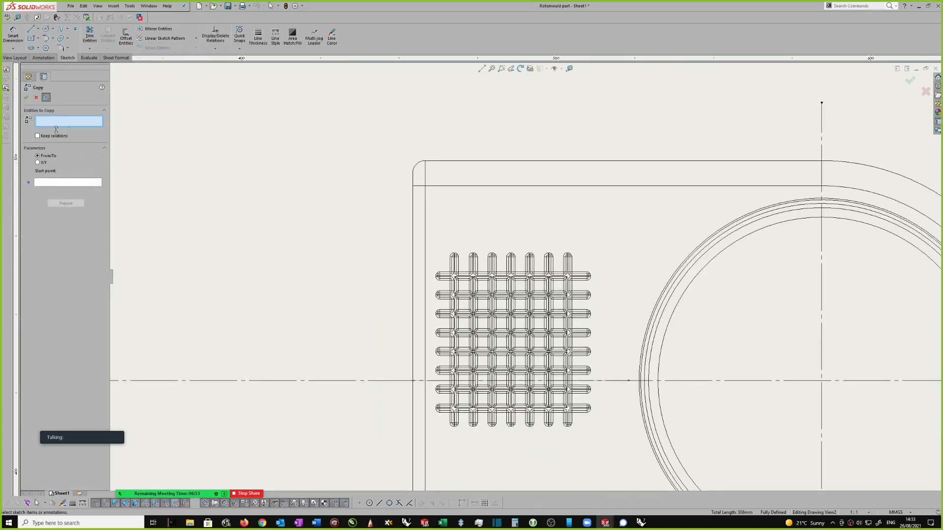
{"action": "key", "text": "Escape"}
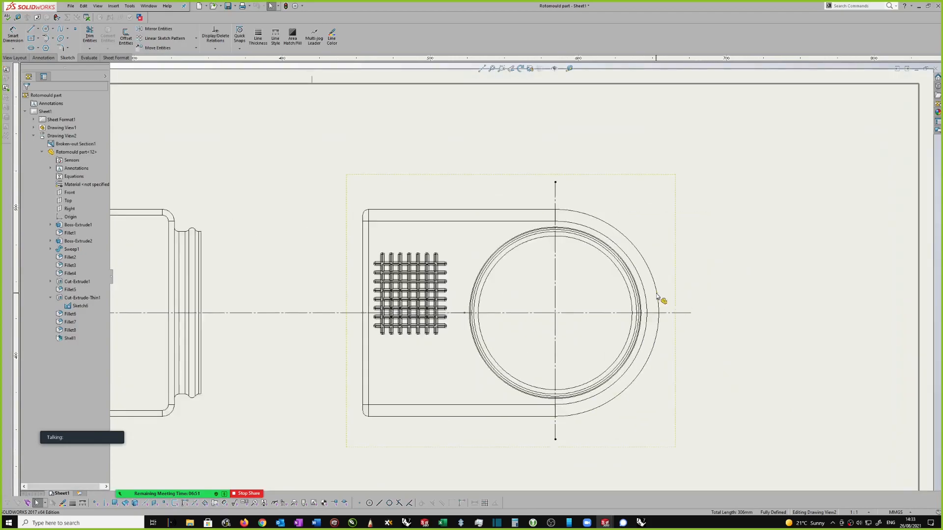
- Measure the spacing between the first two vertical sketch lines of the slot grid with Smart Dimension, without placing the dimension
{"action": "scroll", "coordinate": [555, 289], "scroll_direction": "down", "scroll_amount": 1}
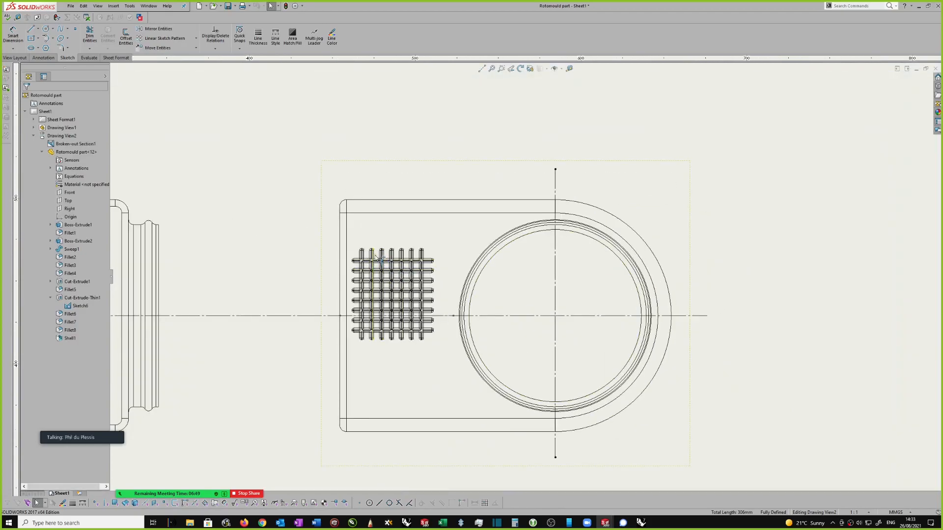
{"action": "scroll", "coordinate": [363, 258], "scroll_direction": "down", "scroll_amount": 3}
{"action": "scroll", "coordinate": [363, 258], "scroll_direction": "down", "scroll_amount": 2}
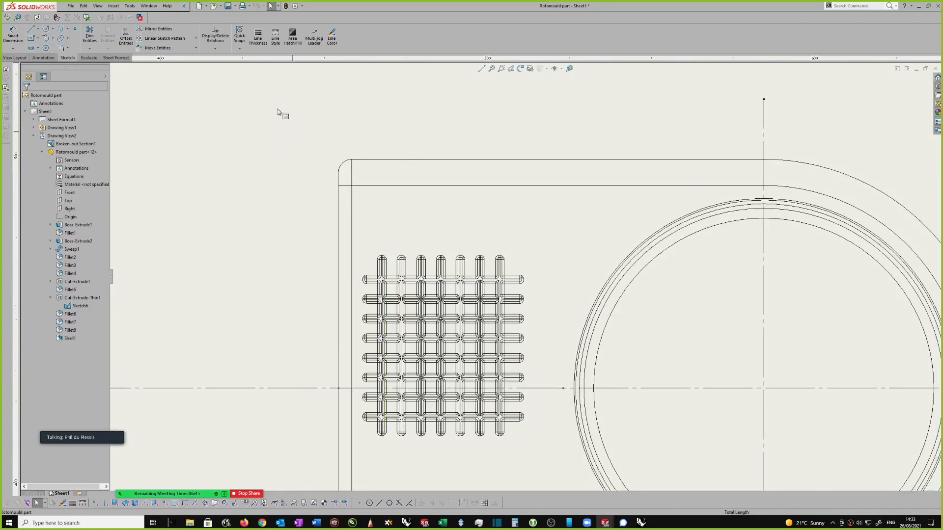
{"action": "right_click_drag", "start_coordinate": [278, 115], "coordinate": [279, 86]}
{"action": "scroll", "coordinate": [385, 275], "scroll_direction": "down", "scroll_amount": 3}
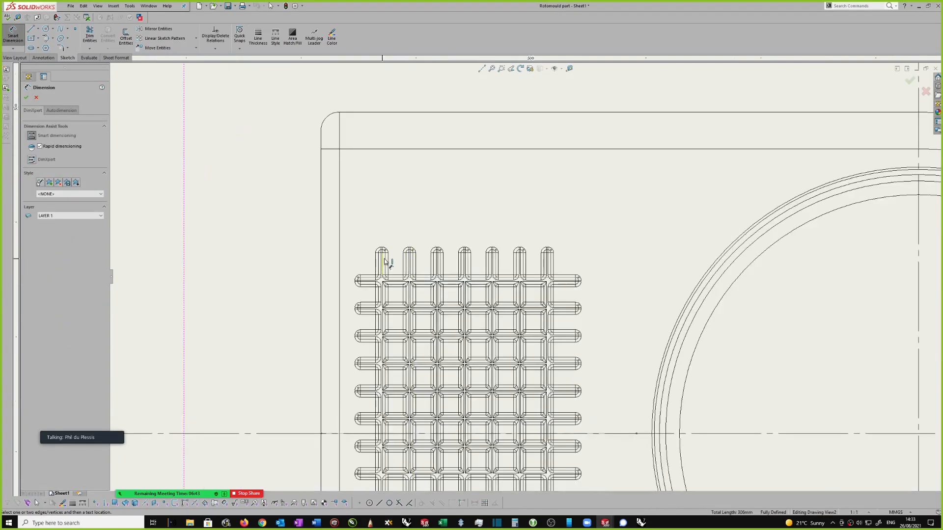
{"action": "left_click", "coordinate": [384, 262]}
{"action": "left_click", "coordinate": [412, 262]}
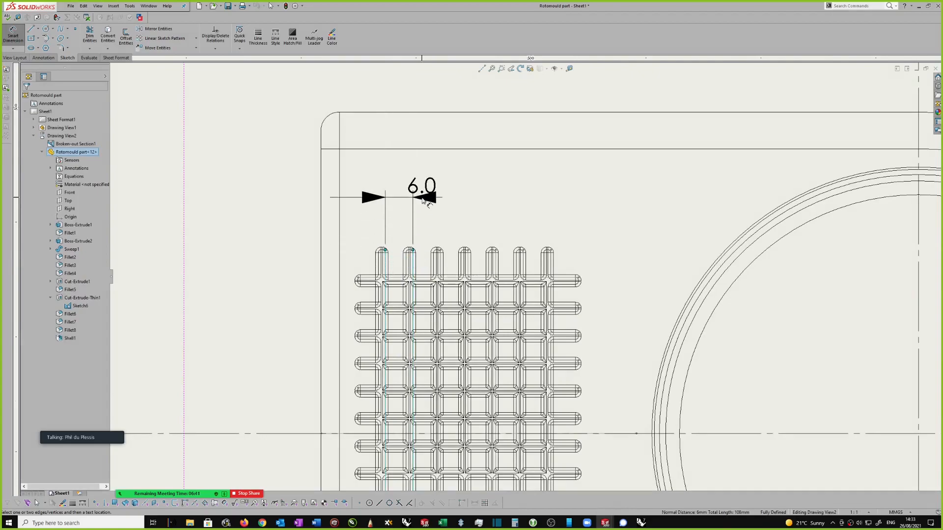
{"action": "key", "text": "Escape"}
{"action": "scroll", "coordinate": [415, 246], "scroll_direction": "down", "scroll_amount": 1}
{"action": "key", "text": "Escape"}
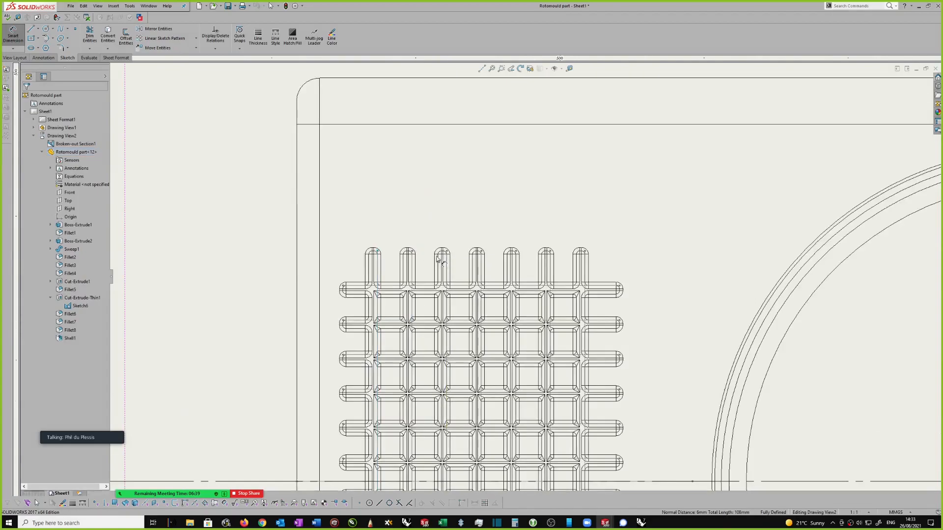
{"action": "key", "text": "Escape"}
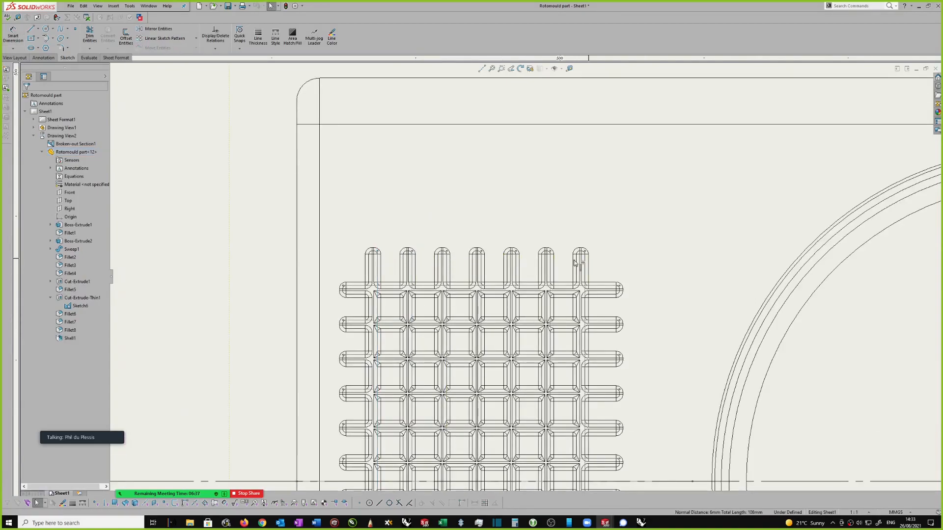
- Measure from the upper end of the first vertical grid line to the outer end of the top horizontal line, without placing the dimension
{"action": "scroll", "coordinate": [530, 268], "scroll_direction": "up", "scroll_amount": 1}
{"action": "scroll", "coordinate": [440, 283], "scroll_direction": "up", "scroll_amount": 3}
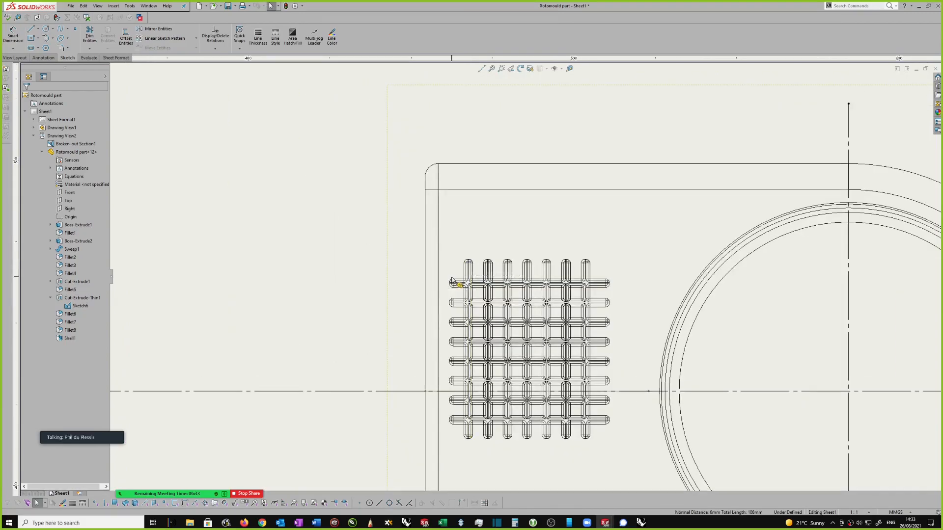
{"action": "right_click_drag", "start_coordinate": [320, 241], "coordinate": [319, 201]}
{"action": "scroll", "coordinate": [528, 267], "scroll_direction": "down", "scroll_amount": 3}
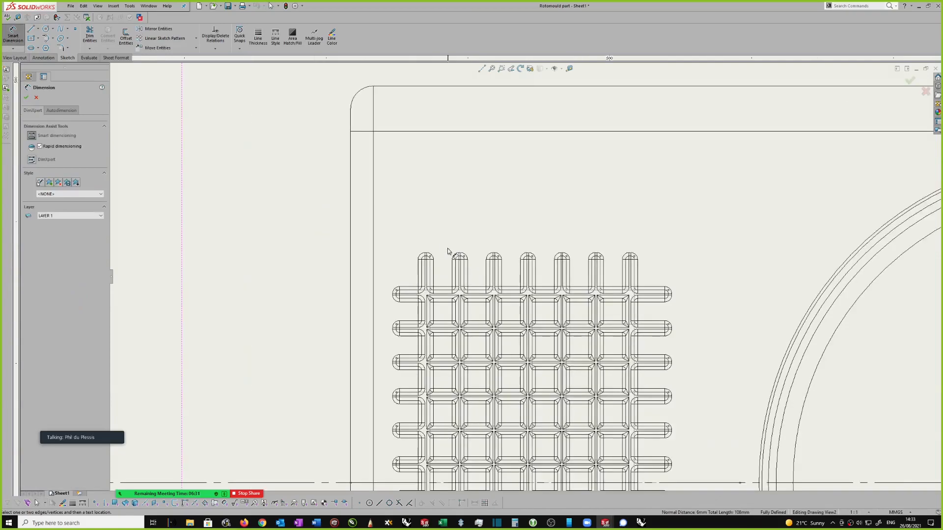
{"action": "left_click", "coordinate": [430, 257]}
{"action": "scroll", "coordinate": [413, 289], "scroll_direction": "down", "scroll_amount": 1}
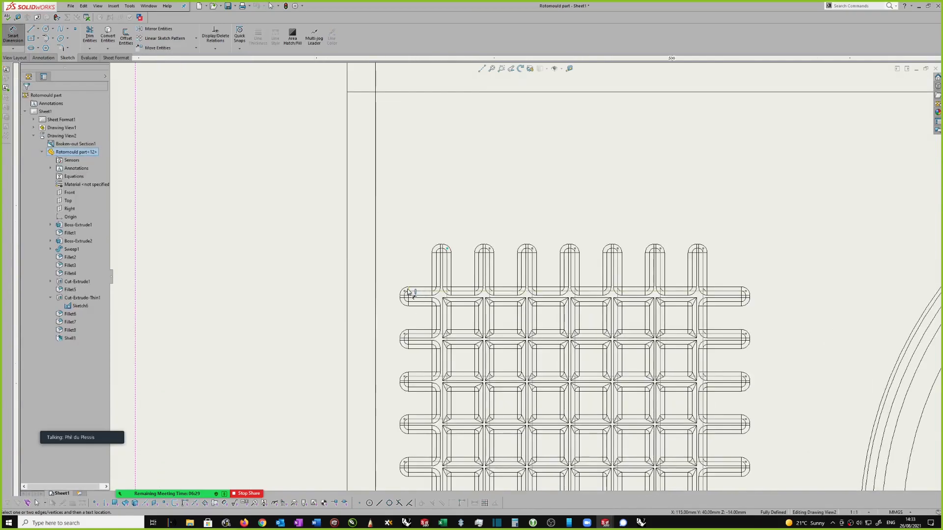
{"action": "left_click", "coordinate": [405, 293]}
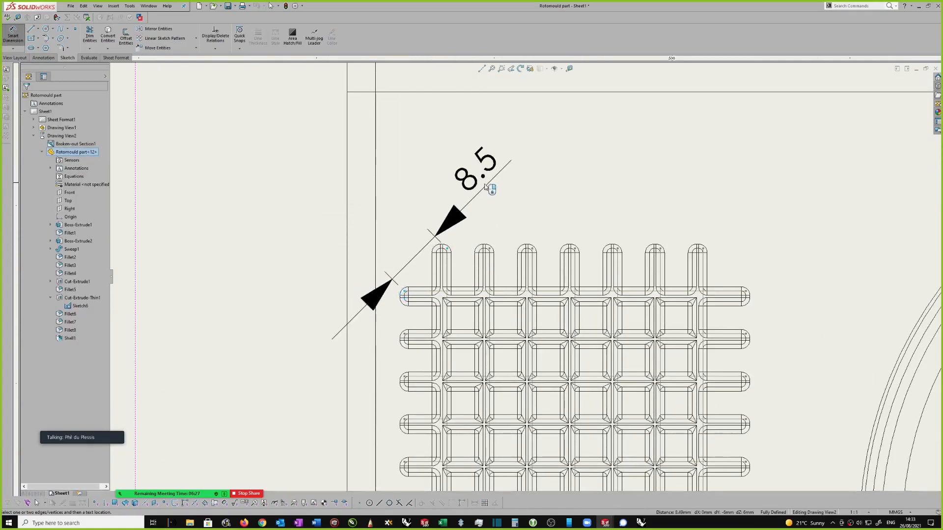
{"action": "key", "text": "Escape"}
{"action": "scroll", "coordinate": [422, 246], "scroll_direction": "up", "scroll_amount": 5}
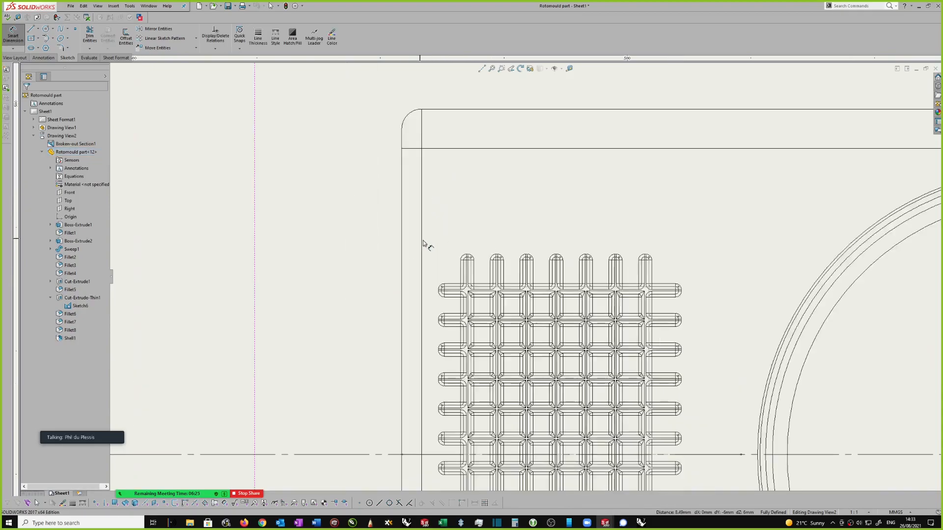
{"action": "scroll", "coordinate": [421, 232], "scroll_direction": "up", "scroll_amount": 2}
{"action": "scroll", "coordinate": [839, 225], "scroll_direction": "down", "scroll_amount": 1}
{"action": "key", "text": "Escape"}
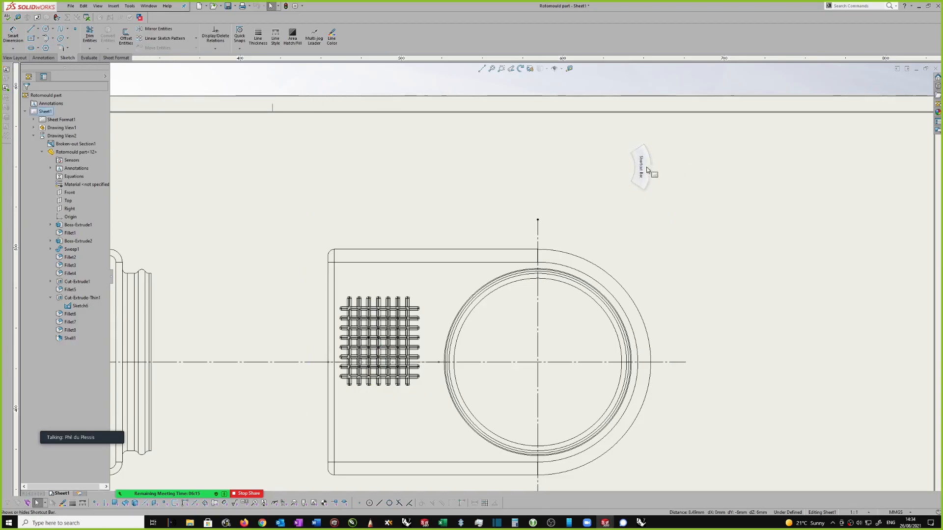
- Sketch a vertical centerline about 65 mm long in the empty sheet area to the right of Drawing View2
{"action": "key", "text": "s"}
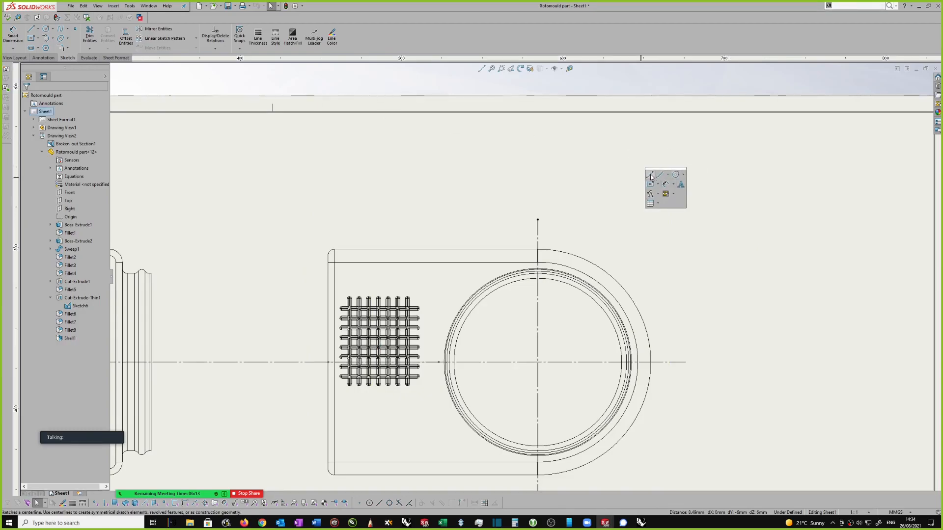
{"action": "left_click", "coordinate": [650, 177]}
{"action": "left_click", "coordinate": [712, 172]}
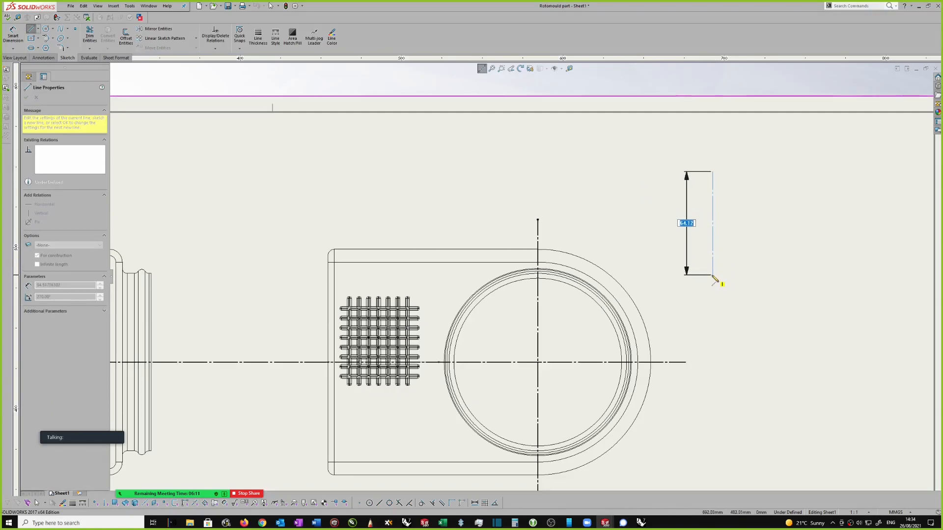
{"action": "left_click", "coordinate": [715, 277]}
{"action": "key", "text": "Escape"}
{"action": "left_click", "coordinate": [719, 241]}
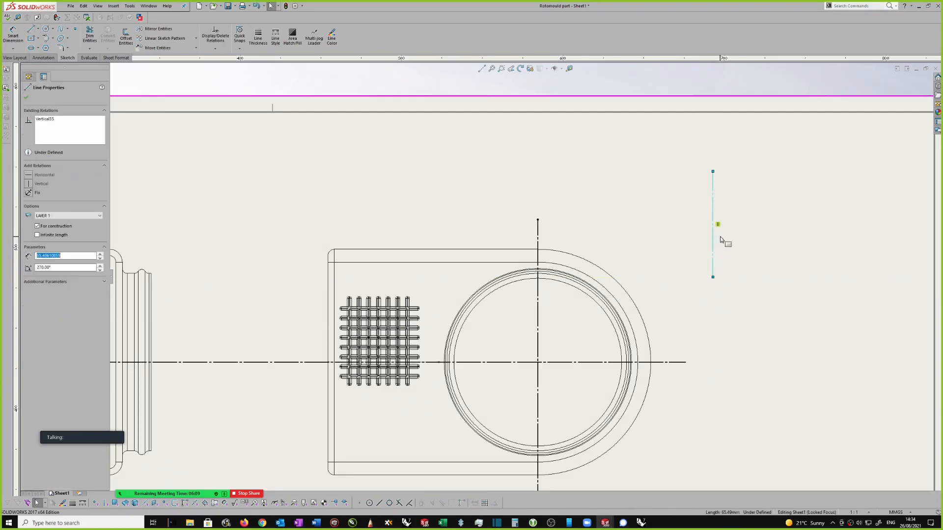
- Create a linear sketch pattern of the vertical centerline along the X-axis with 7 instances spaced 6 mm apart
{"action": "left_click", "coordinate": [152, 43]}
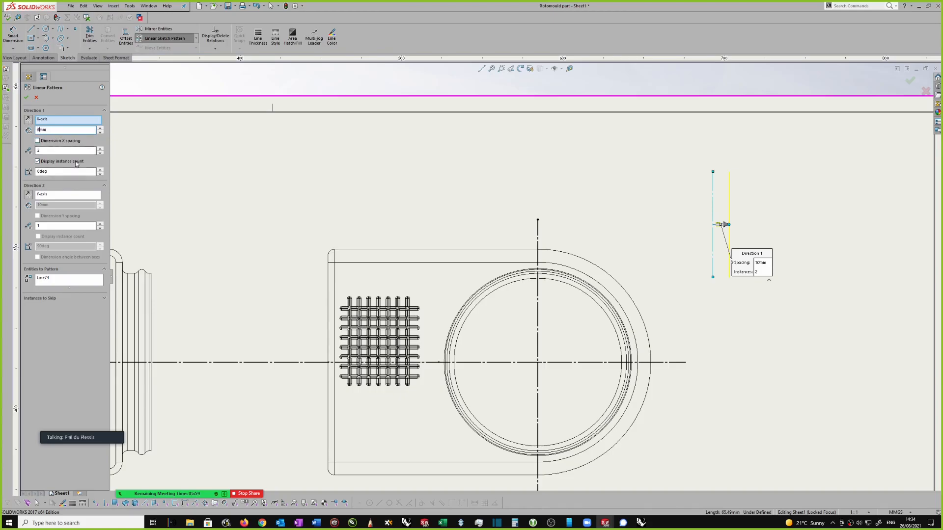
{"action": "left_click", "coordinate": [101, 149]}
{"action": "left_click", "coordinate": [101, 149]}
{"action": "left_click", "coordinate": [100, 149]}
{"action": "left_click", "coordinate": [100, 148]}
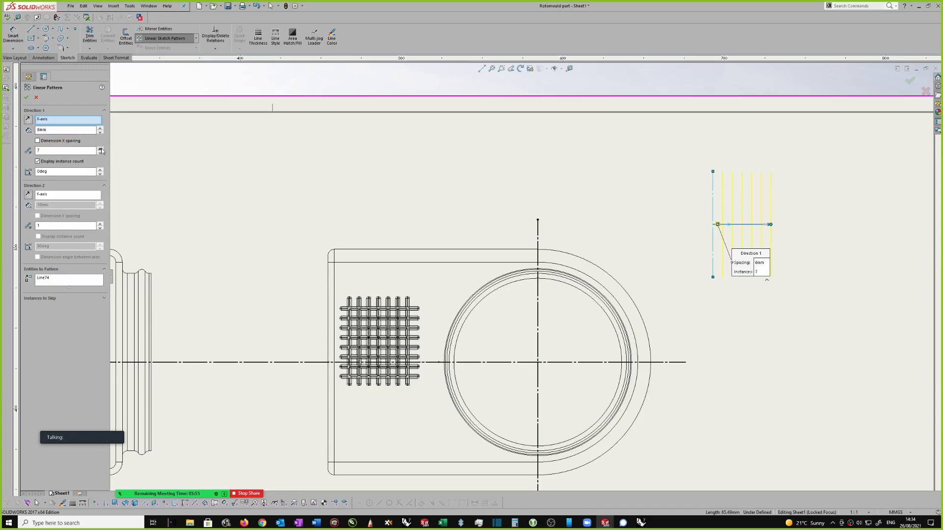
{"action": "left_click", "coordinate": [28, 97]}
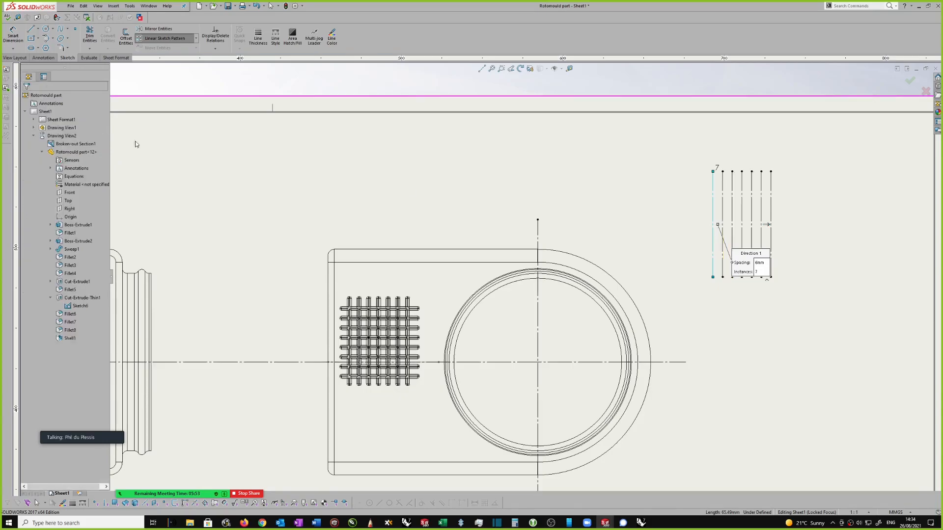
- Sketch a horizontal construction line about 50 mm long across the seven vertical centerlines near their upper ends
{"action": "scroll", "coordinate": [793, 183], "scroll_direction": "down", "scroll_amount": 1}
{"action": "right_click_drag", "start_coordinate": [794, 183], "coordinate": [845, 179]}
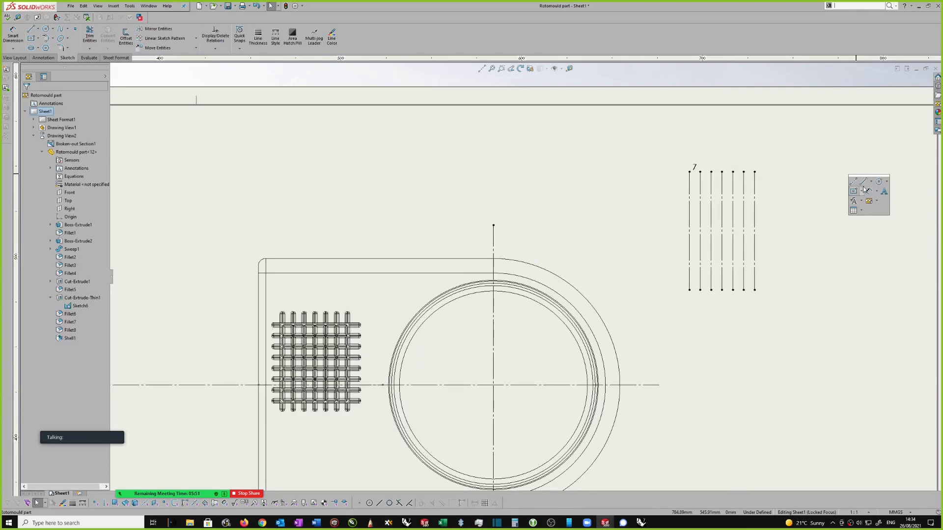
{"action": "left_click", "coordinate": [863, 182]}
{"action": "scroll", "coordinate": [765, 194], "scroll_direction": "down", "scroll_amount": 1}
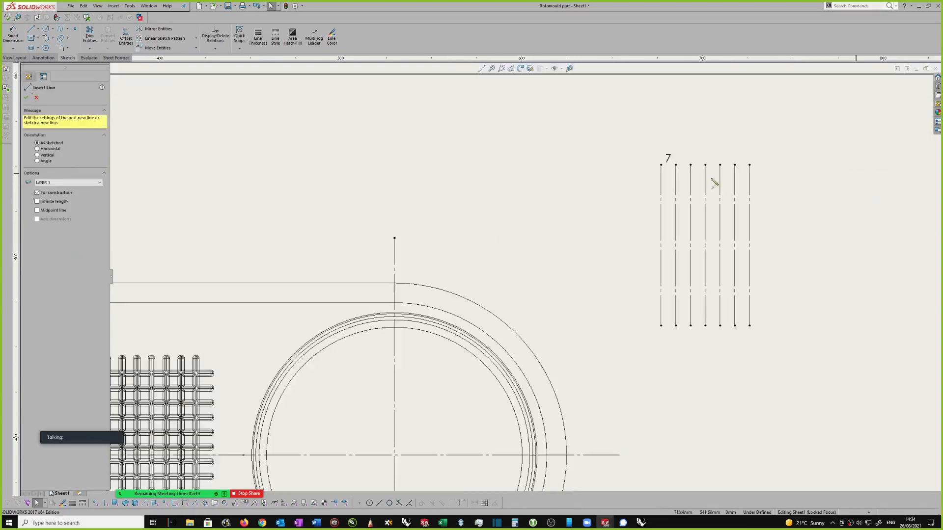
{"action": "left_click", "coordinate": [640, 179]}
{"action": "left_click", "coordinate": [763, 180]}
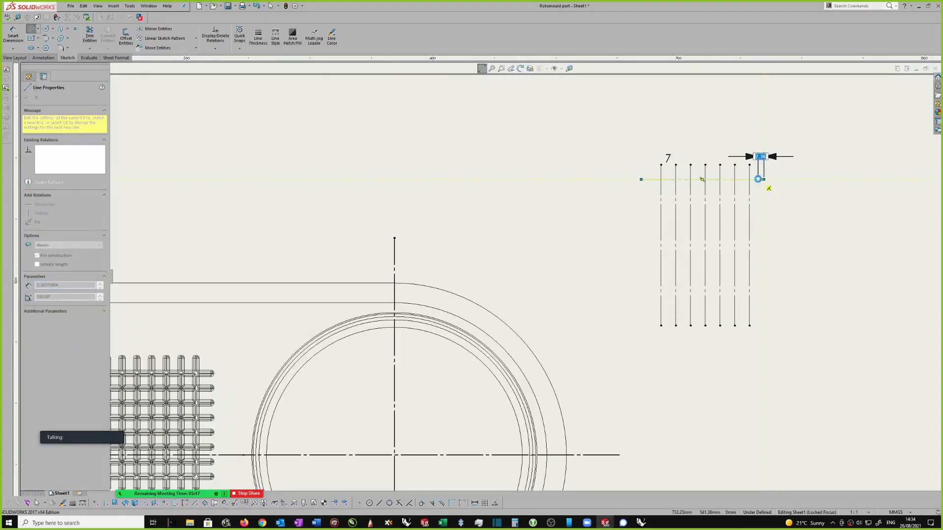
{"action": "key", "text": "Escape"}
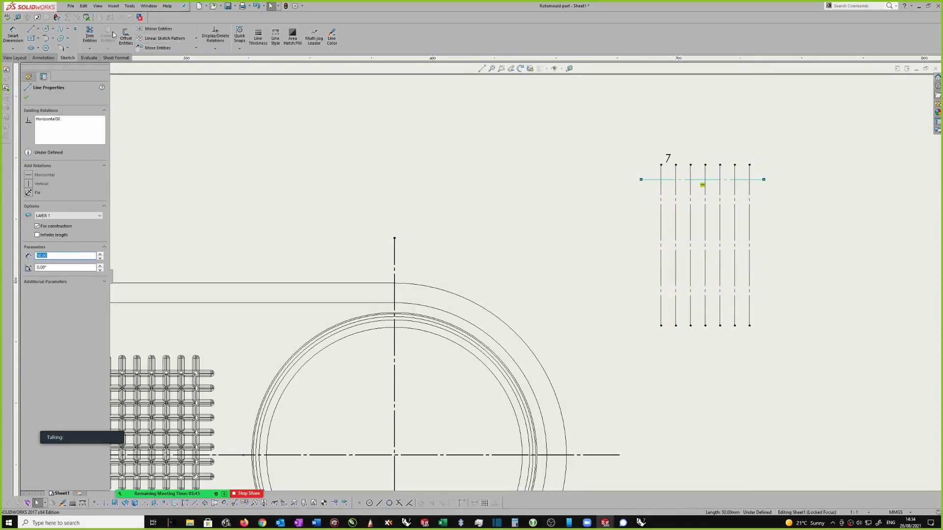
- Create a linear sketch pattern of the horizontal construction line downward along the Y-axis with 8 instances 6 mm apart, and reposition both instance counts
{"action": "left_click", "coordinate": [165, 39]}
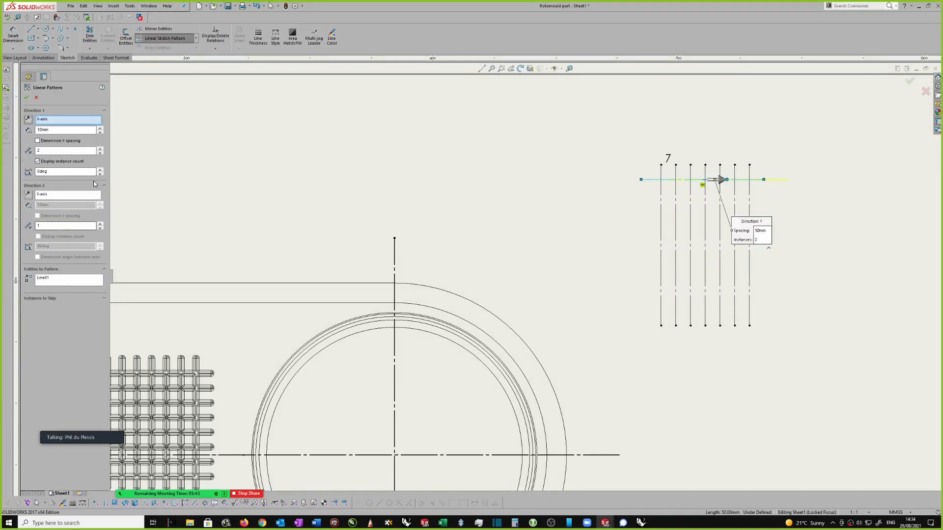
{"action": "left_click", "coordinate": [100, 153]}
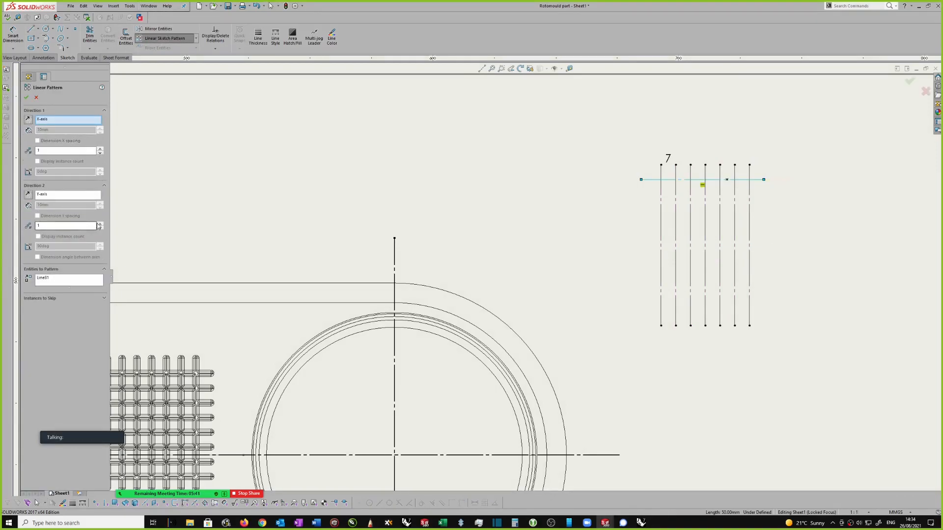
{"action": "left_click", "coordinate": [100, 224]}
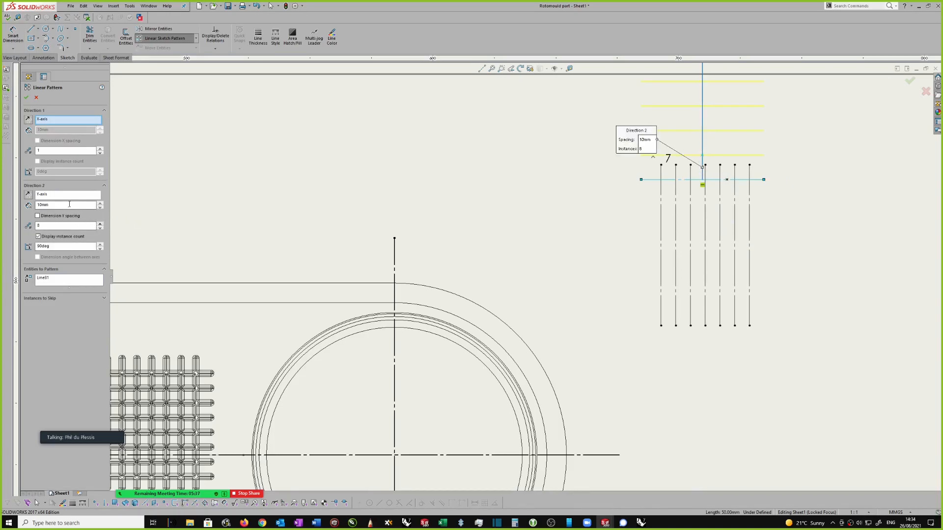
{"action": "left_click", "coordinate": [28, 194]}
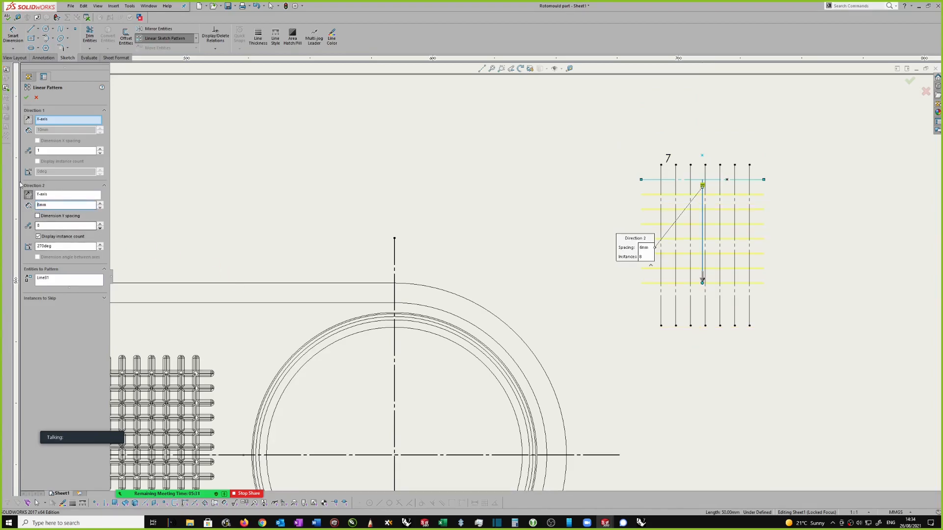
{"action": "left_click", "coordinate": [27, 98]}
{"action": "scroll", "coordinate": [766, 226], "scroll_direction": "down", "scroll_amount": 2}
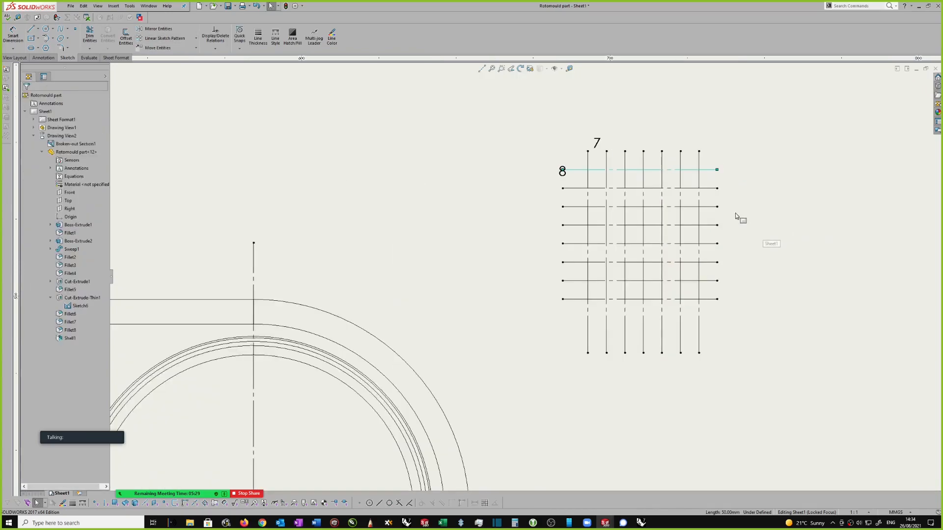
{"action": "left_click", "coordinate": [555, 175]}
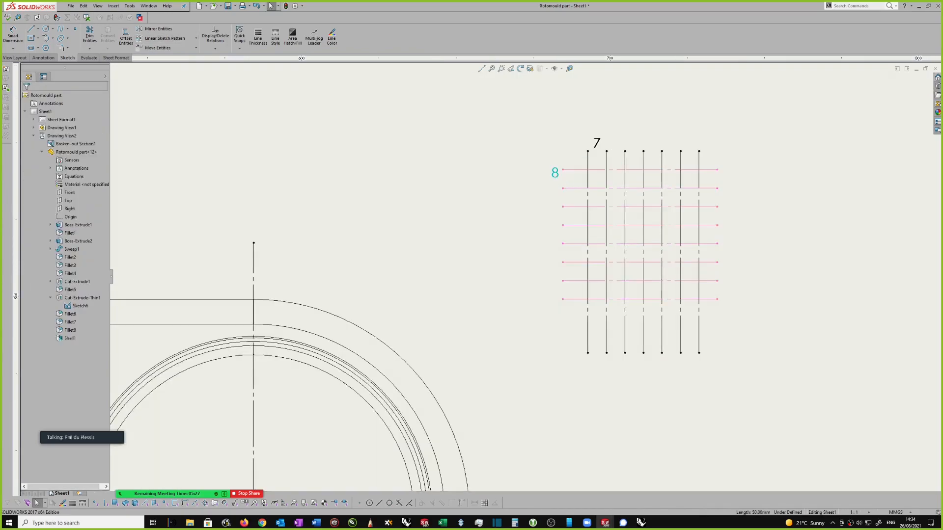
{"action": "left_click", "coordinate": [597, 142]}
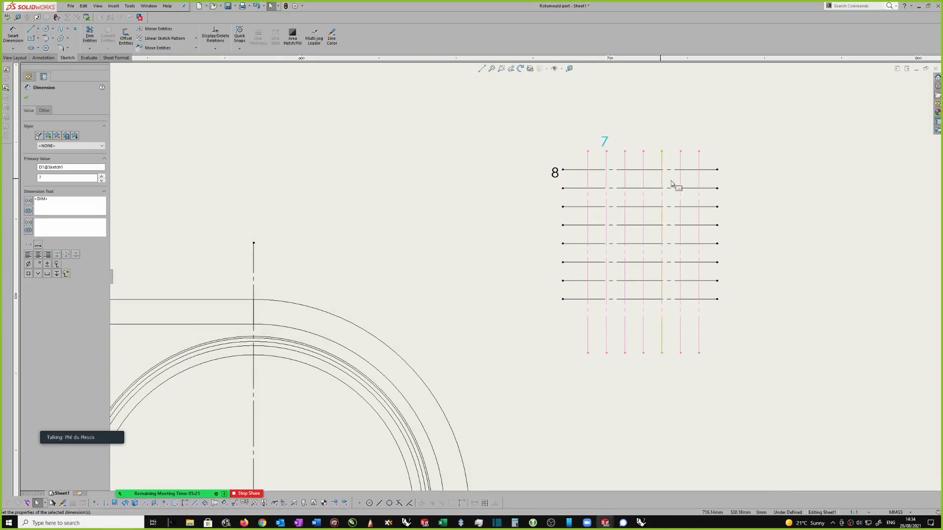
{"action": "right_click_drag", "start_coordinate": [536, 217], "coordinate": [539, 192]}
{"action": "scroll", "coordinate": [539, 191], "scroll_direction": "down", "scroll_amount": 1}
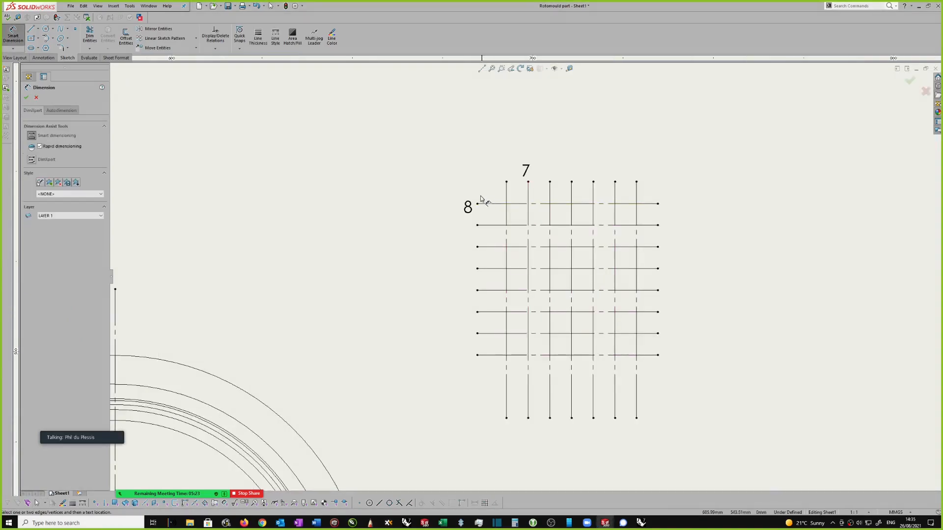
{"action": "left_click", "coordinate": [478, 206]}
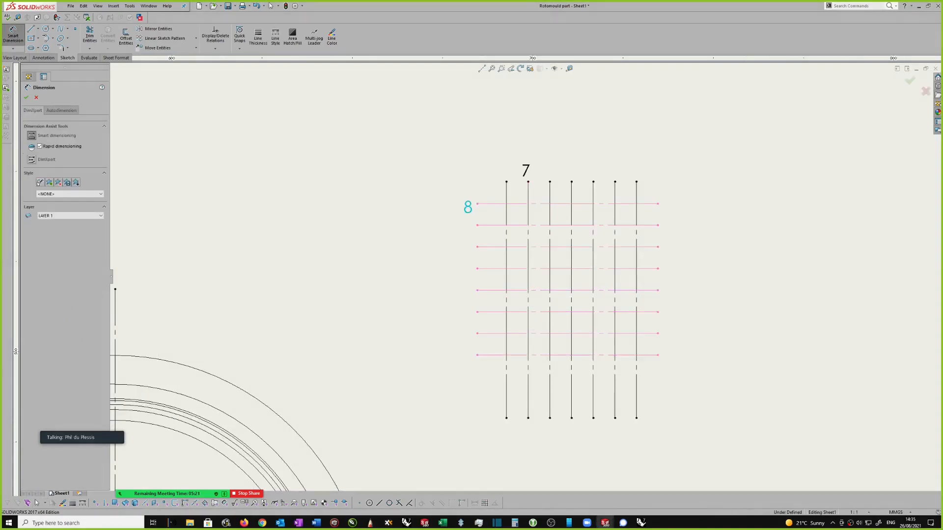
{"action": "left_click", "coordinate": [507, 183]}
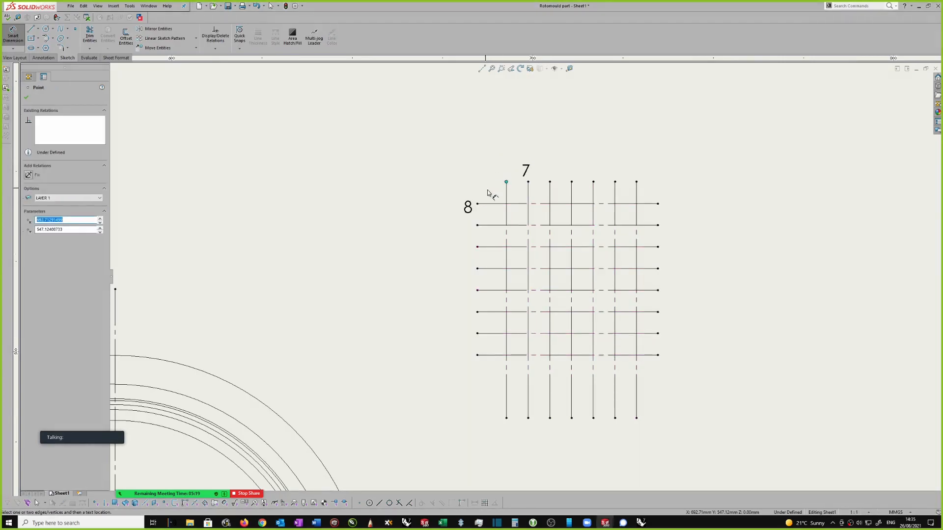
{"action": "left_click", "coordinate": [507, 197]}
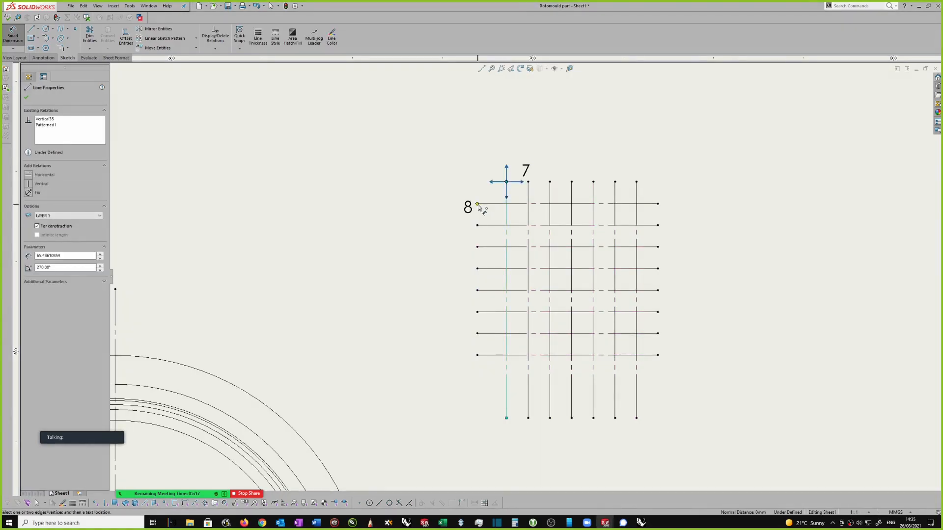
{"action": "left_click", "coordinate": [477, 204]}
{"action": "key", "text": "Escape"}
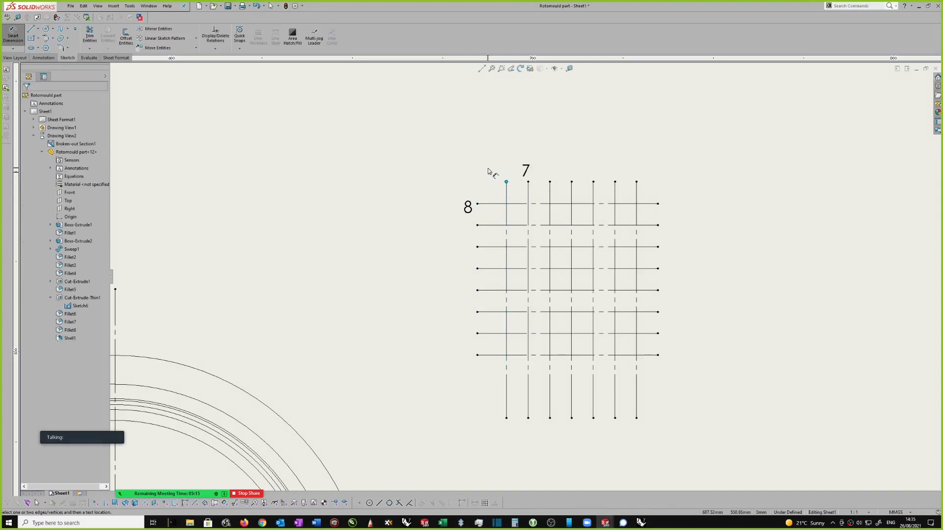
- Dimension the first vertical centerline from the left end of the top horizontal line and set the distance to 6 mm
{"action": "left_click", "coordinate": [508, 197]}
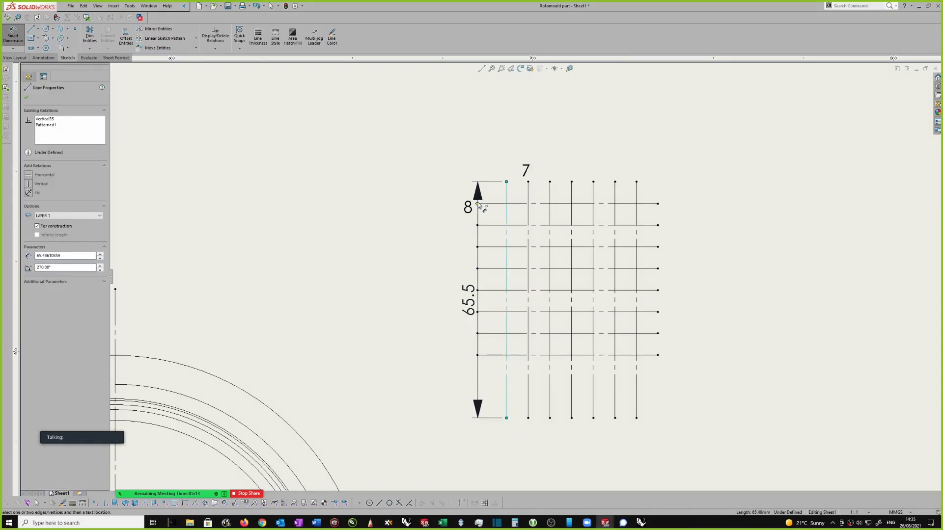
{"action": "left_click", "coordinate": [477, 204]}
{"action": "left_click", "coordinate": [498, 156]}
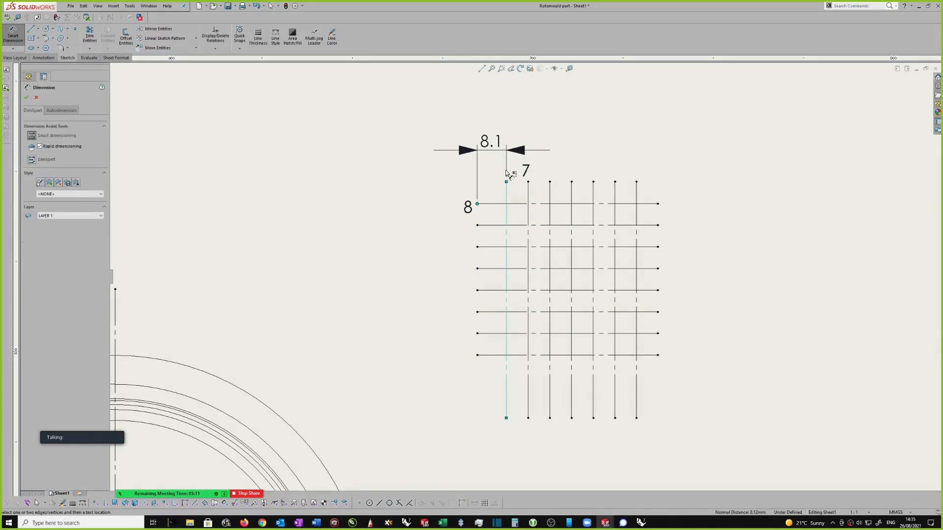
{"action": "type", "text": "6"}
{"action": "key", "text": "Return"}
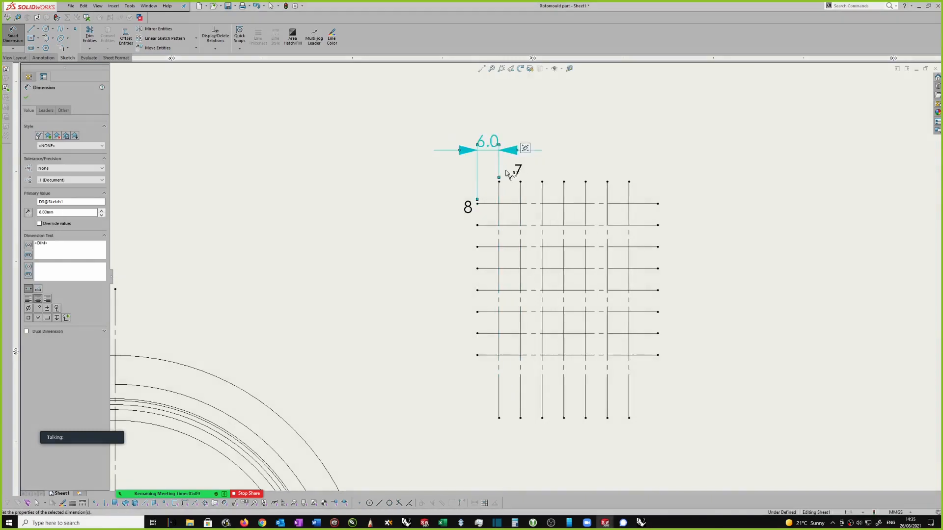
- Dimension the last vertical centerline from the right end of the top horizontal line at 6 mm
{"action": "left_click", "coordinate": [628, 191]}
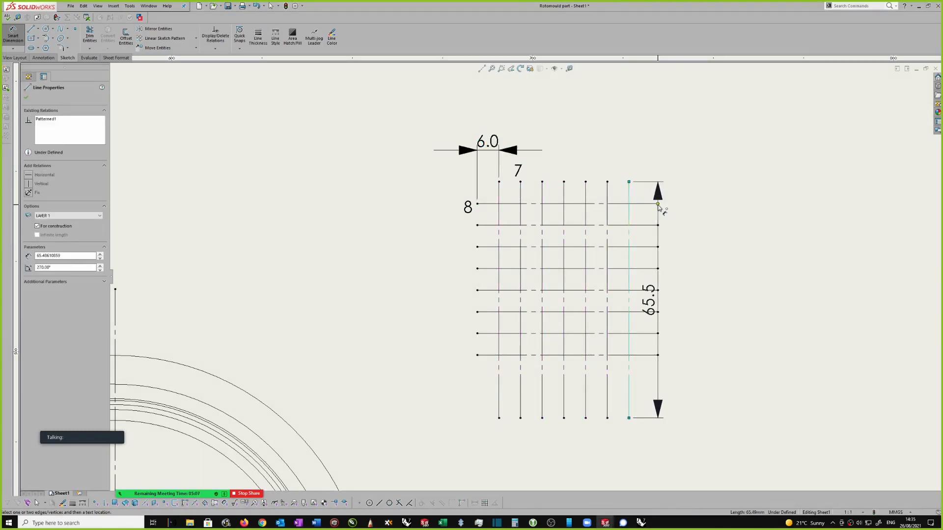
{"action": "left_click", "coordinate": [658, 203]}
{"action": "left_click", "coordinate": [644, 156]}
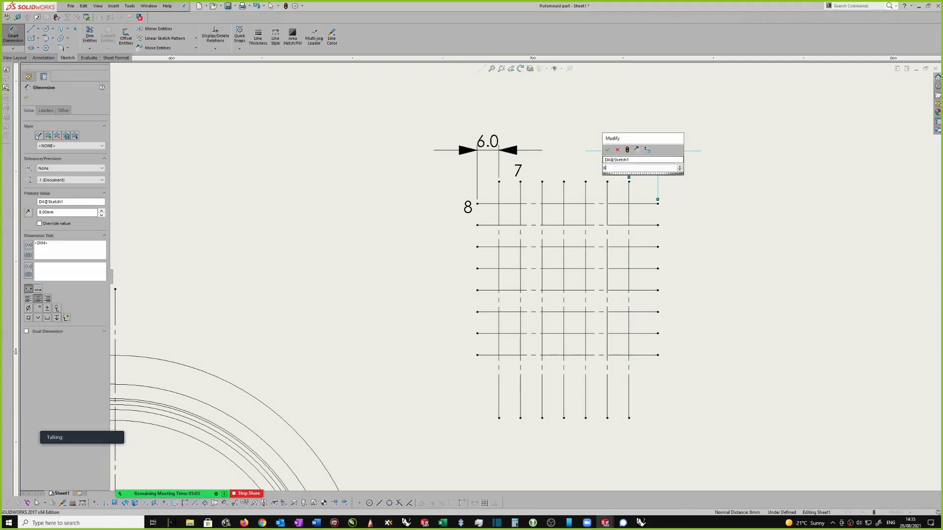
{"action": "type", "text": "6"}
{"action": "key", "text": "Return"}
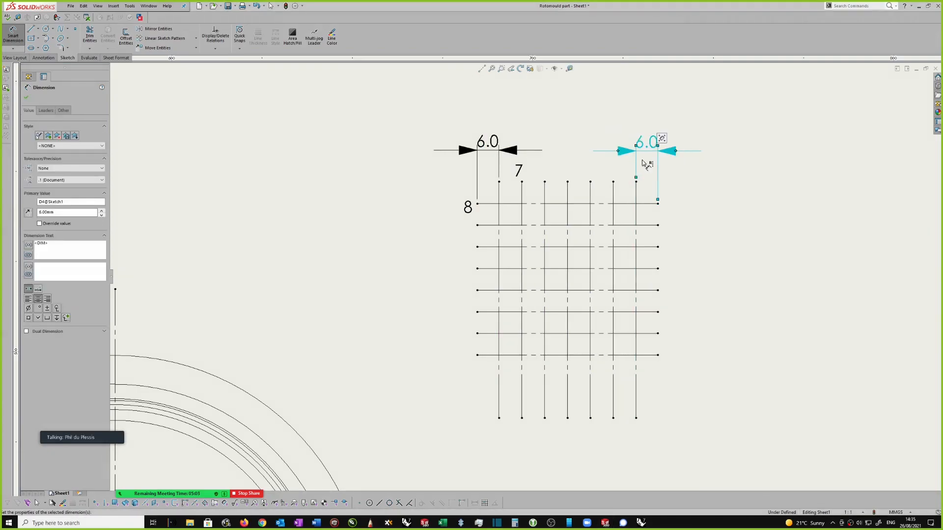
- Dimension the spacing between the first two vertical centerlines above the grid and set it to 6 mm
{"action": "left_click", "coordinate": [499, 193]}
{"action": "left_click", "coordinate": [522, 199]}
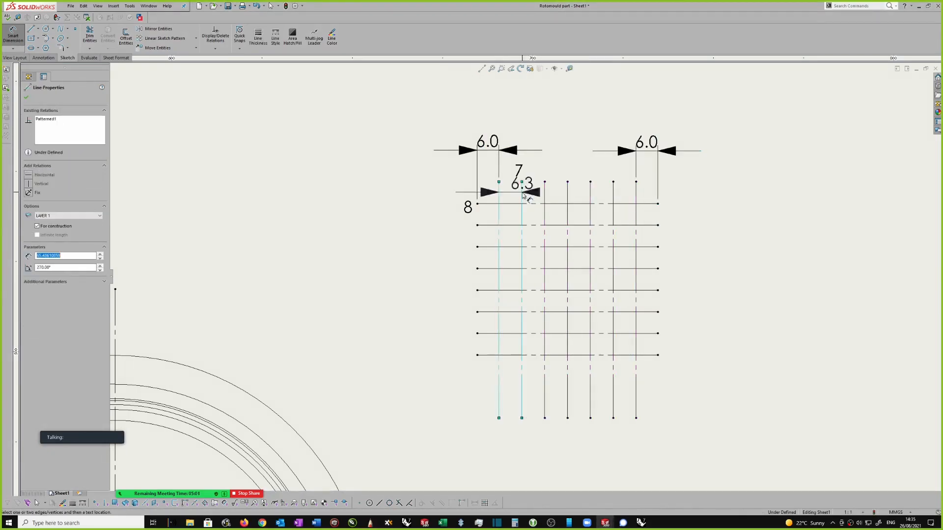
{"action": "left_click", "coordinate": [533, 114]}
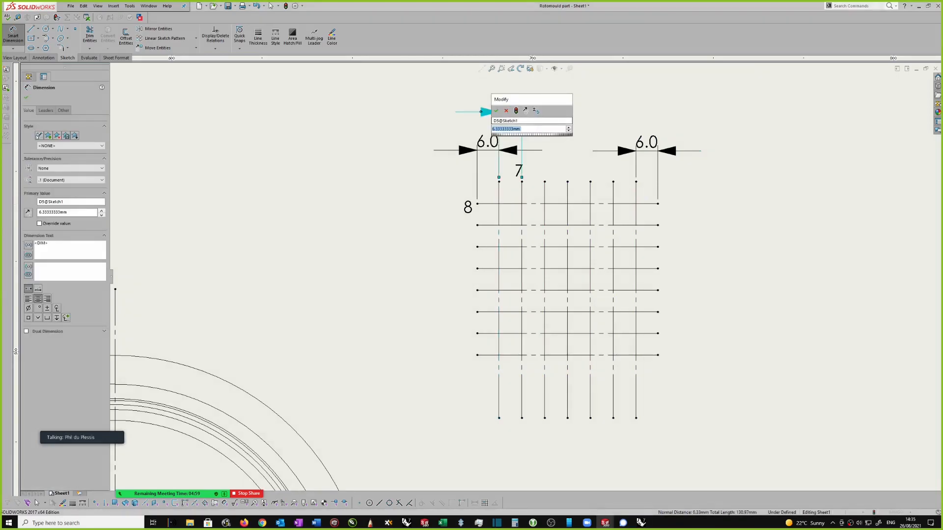
{"action": "type", "text": "6"}
{"action": "key", "text": "Return"}
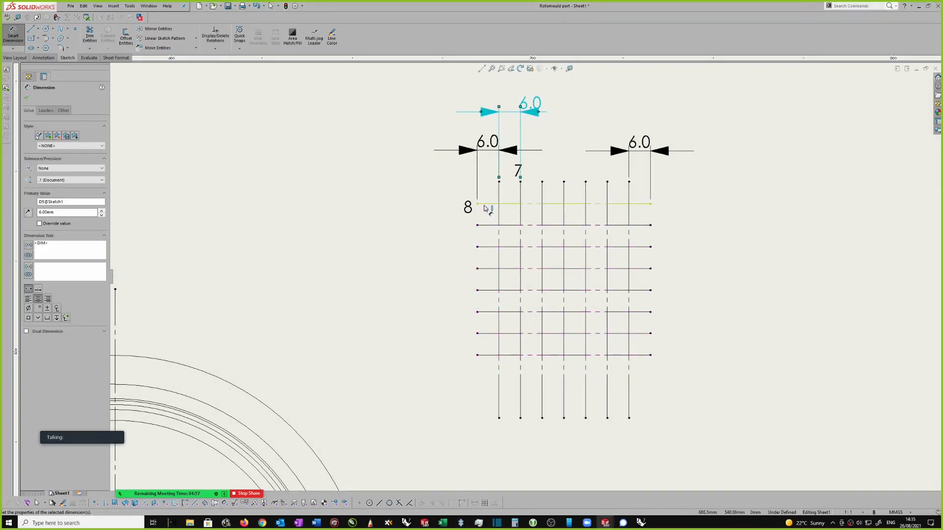
- Dimension the spacing between the top two horizontal lines at 6 mm, placed to the left of the grid
{"action": "left_click", "coordinate": [488, 203]}
{"action": "left_click", "coordinate": [490, 225]}
{"action": "left_click", "coordinate": [441, 238]}
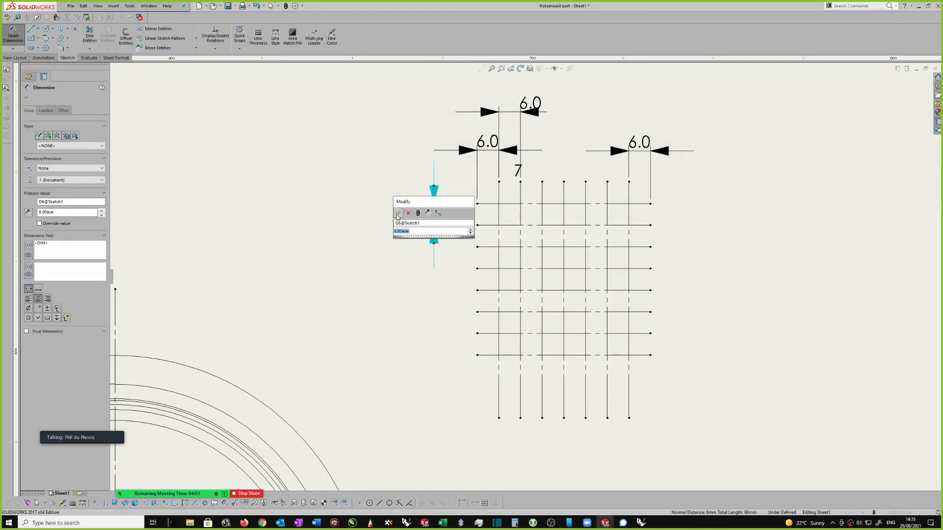
{"action": "left_click", "coordinate": [397, 213]}
- Shorten the vertical centerlines to about one grid spacing below the lowest horizontal line, and move the instance count 7 between two centerlines
{"action": "scroll", "coordinate": [492, 378], "scroll_direction": "down", "scroll_amount": 2}
{"action": "left_click_drag", "start_coordinate": [502, 367], "coordinate": [502, 334]}
{"action": "left_click", "coordinate": [734, 212]}
{"action": "scroll", "coordinate": [727, 210], "scroll_direction": "down", "scroll_amount": 1}
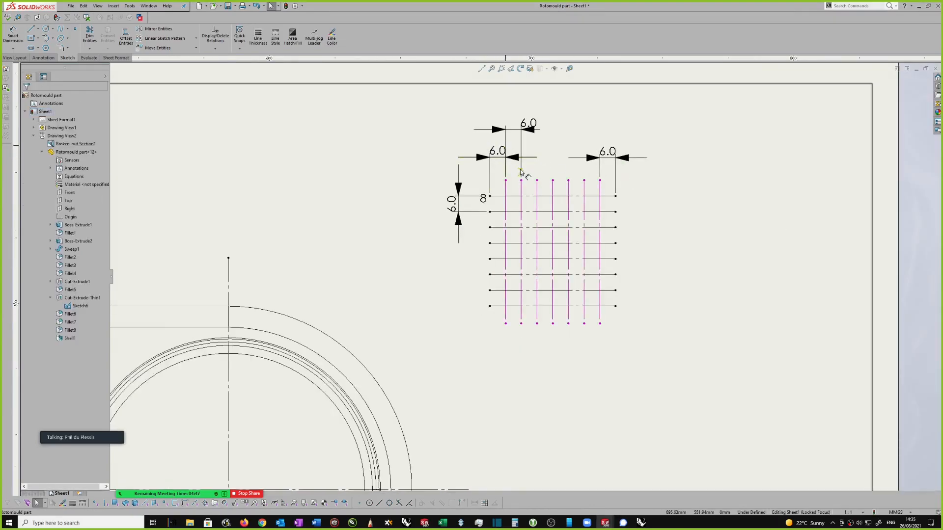
{"action": "left_click", "coordinate": [541, 173]}
- Add the note PATTERN beside the sketched grid, with a spline leader pointing to the slot grid in Drawing View2
{"action": "scroll", "coordinate": [562, 214], "scroll_direction": "down", "scroll_amount": 3}
{"action": "middle_click_drag", "start_coordinate": [142, 243], "coordinate": [422, 242]}
{"action": "scroll", "coordinate": [496, 361], "scroll_direction": "down", "scroll_amount": 1}
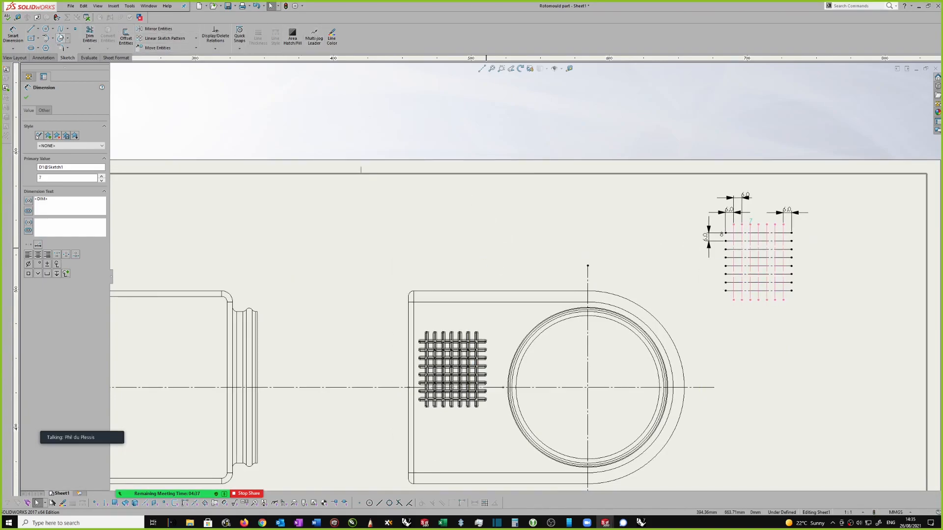
{"action": "left_click", "coordinate": [43, 56]}
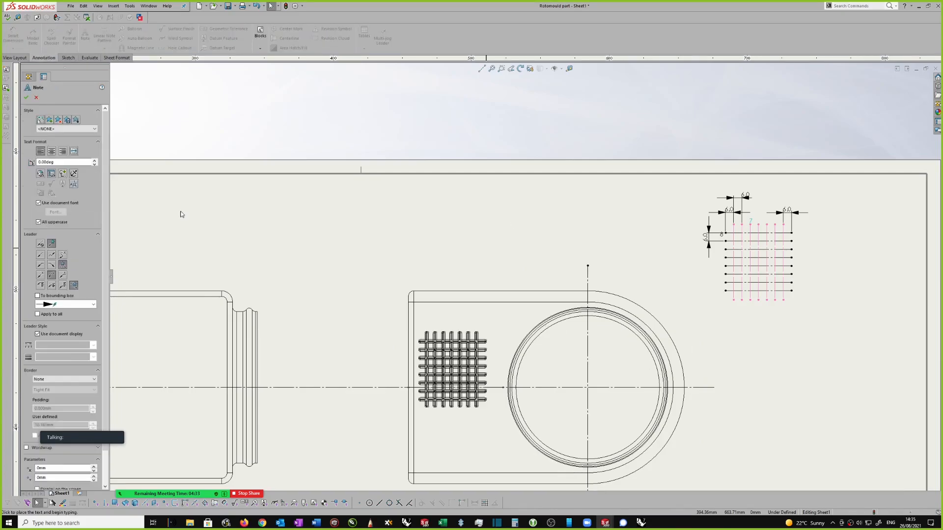
{"action": "scroll", "coordinate": [758, 407], "scroll_direction": "down", "scroll_amount": 1}
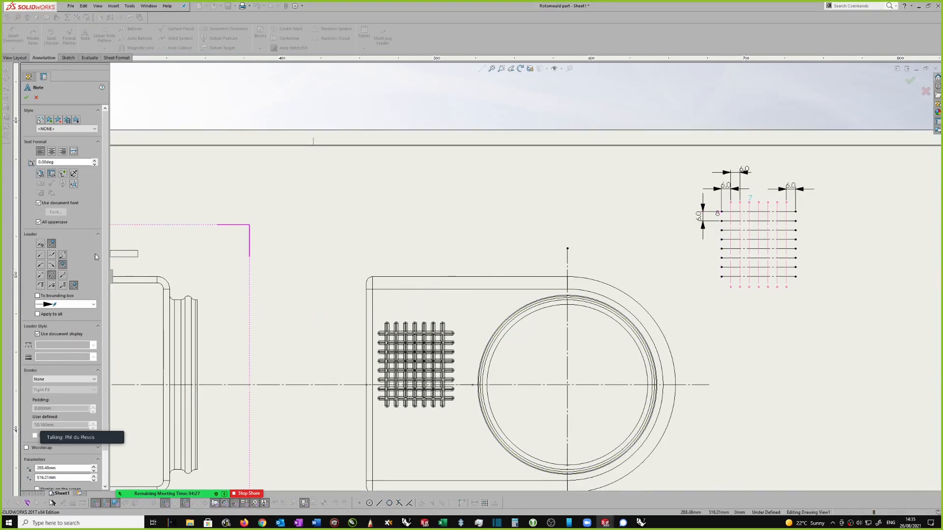
{"action": "left_click", "coordinate": [62, 255]}
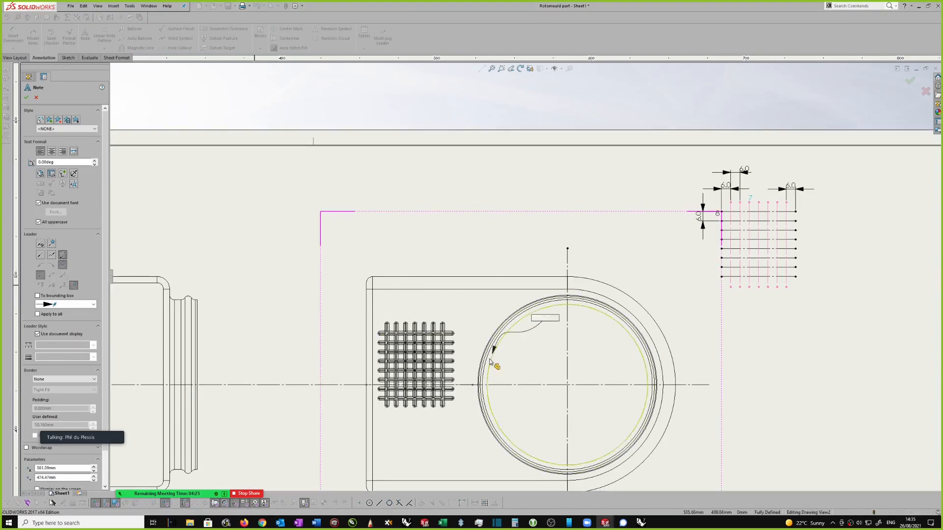
{"action": "left_click", "coordinate": [421, 311]}
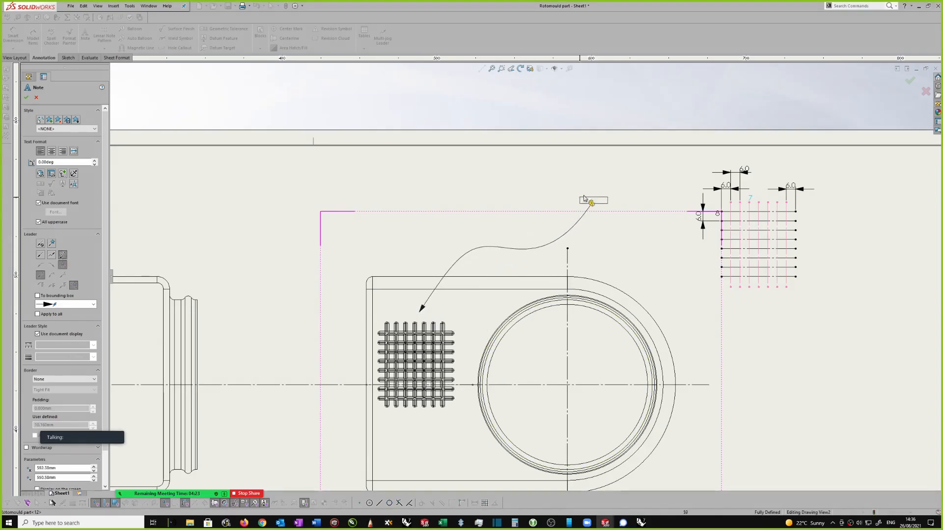
{"action": "left_click", "coordinate": [663, 179]}
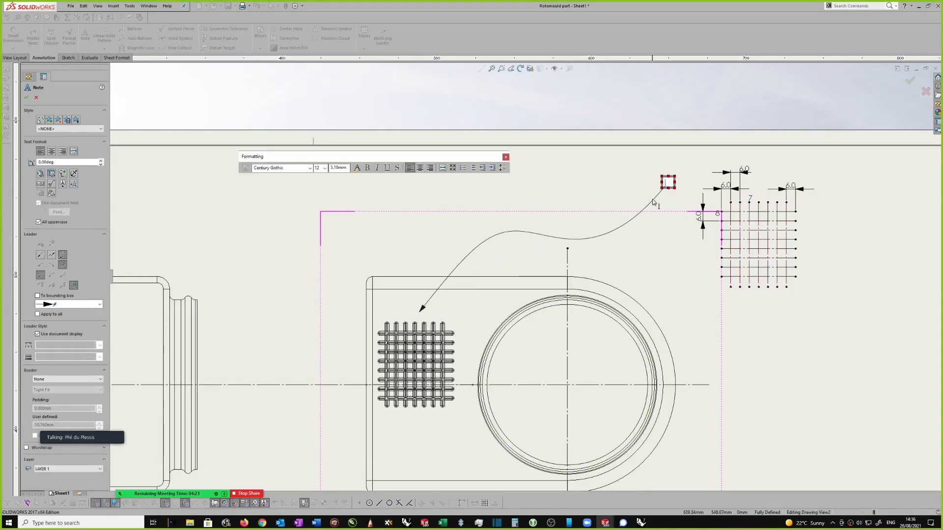
{"action": "type", "text": "PATTE"}
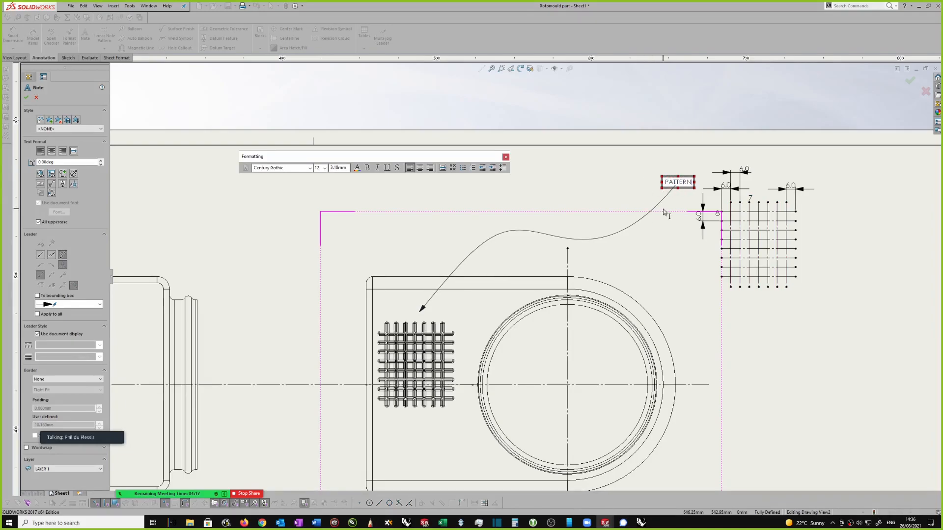
{"action": "type", "text": "RN"}
{"action": "left_click", "coordinate": [666, 227]}
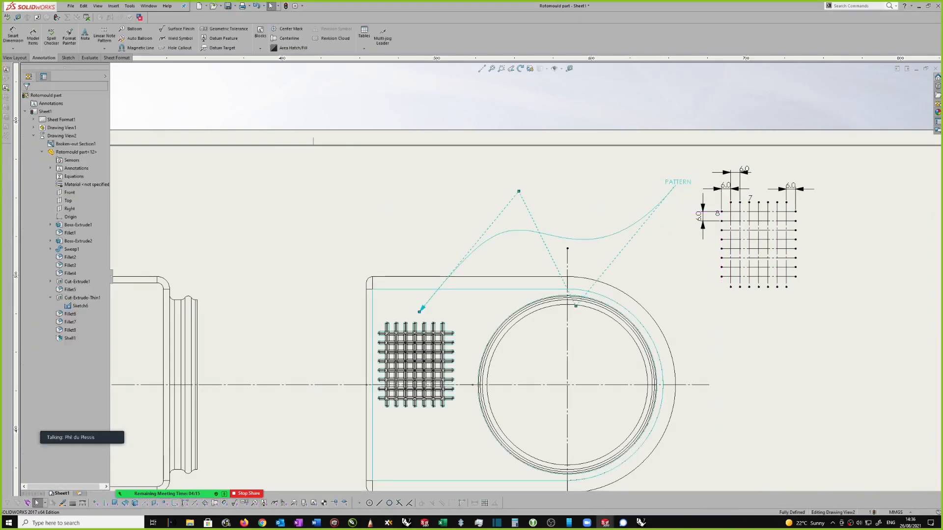
- Reshape the PATTERN note's spline leader into one smooth arc passing above the part and down to the slot grid
{"action": "left_click_drag", "start_coordinate": [576, 307], "coordinate": [618, 172]}
{"action": "left_click_drag", "start_coordinate": [518, 196], "coordinate": [448, 203]}
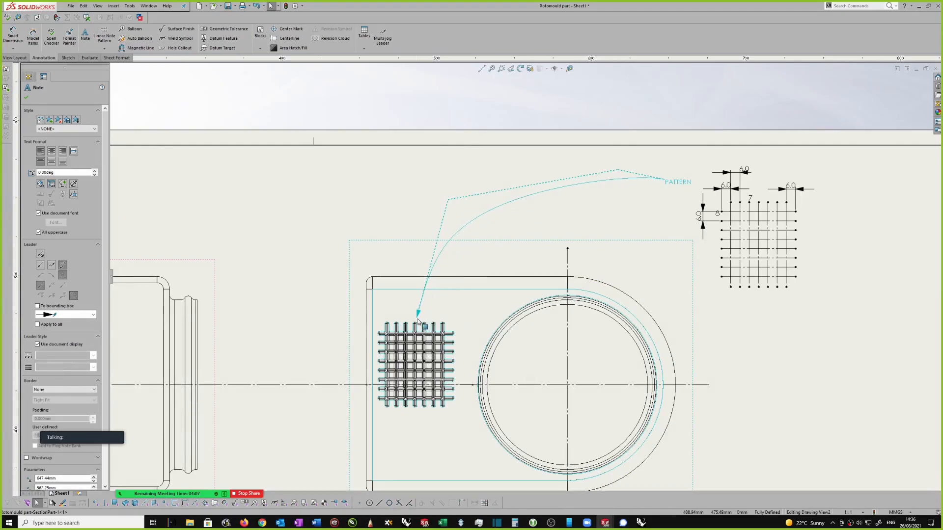
{"action": "left_click", "coordinate": [492, 263]}
{"action": "scroll", "coordinate": [415, 383], "scroll_direction": "down", "scroll_amount": 2}
{"action": "scroll", "coordinate": [415, 383], "scroll_direction": "down", "scroll_amount": 1}
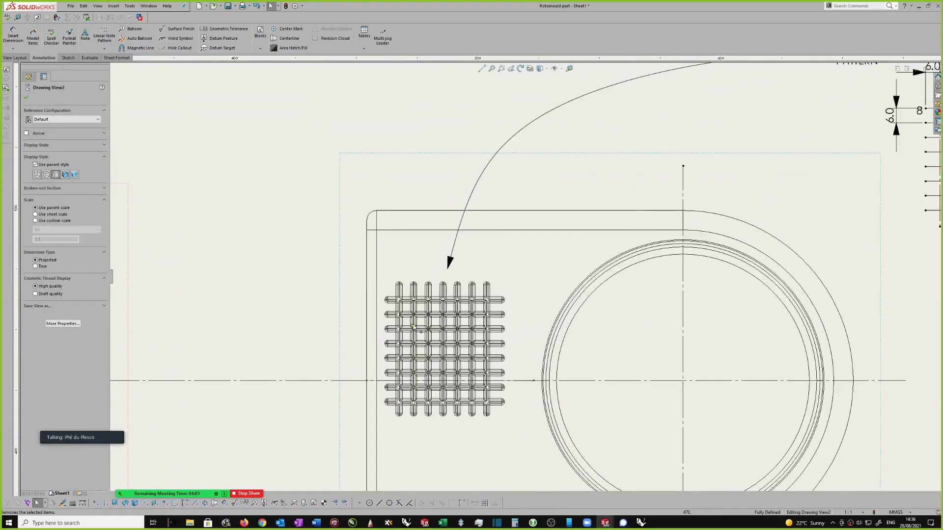
{"action": "scroll", "coordinate": [462, 293], "scroll_direction": "up", "scroll_amount": 2}
{"action": "scroll", "coordinate": [491, 267], "scroll_direction": "down", "scroll_amount": 1}
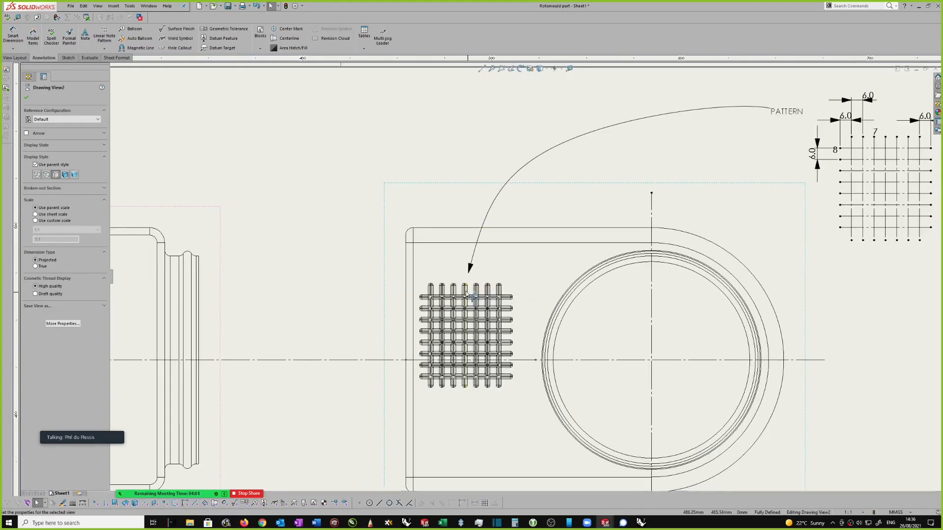
{"action": "scroll", "coordinate": [403, 296], "scroll_direction": "down", "scroll_amount": 1}
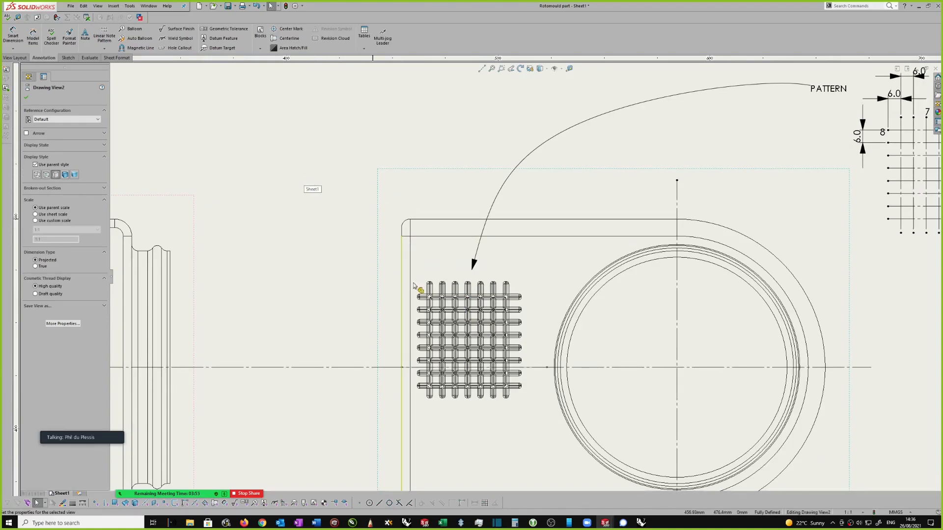
- Sketch a vertical construction centerline about 66 mm long in Drawing View2, through the middle vertical slot and past both ends of the grid
{"action": "left_click", "coordinate": [374, 180]}
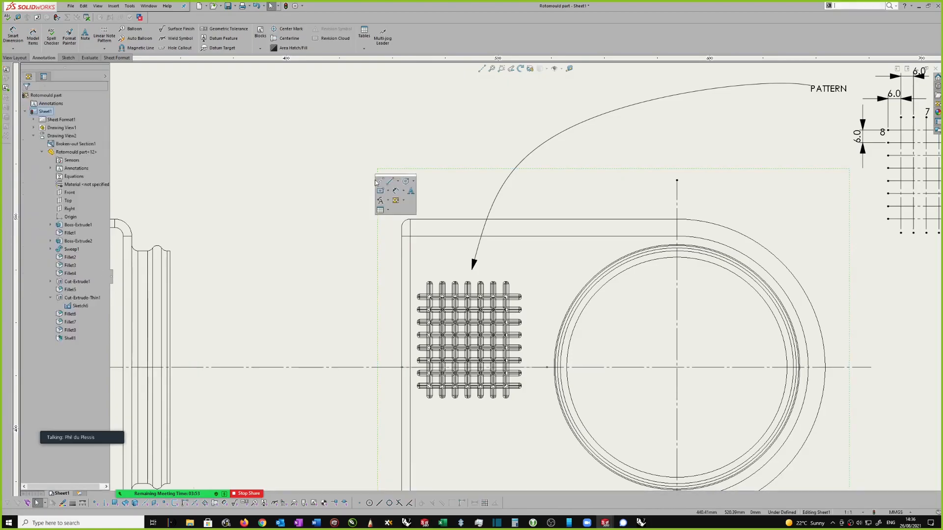
{"action": "left_click", "coordinate": [381, 181]}
{"action": "scroll", "coordinate": [472, 344], "scroll_direction": "down", "scroll_amount": 3}
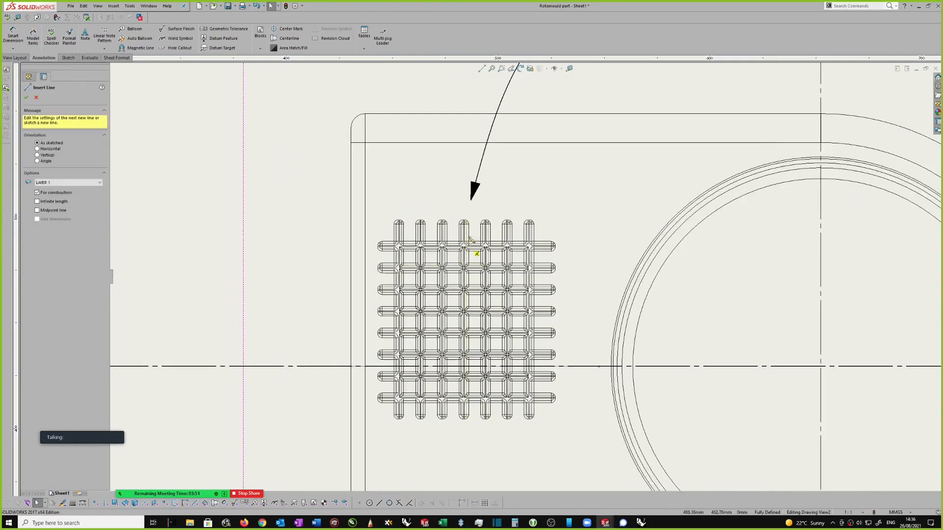
{"action": "scroll", "coordinate": [467, 224], "scroll_direction": "down", "scroll_amount": 5}
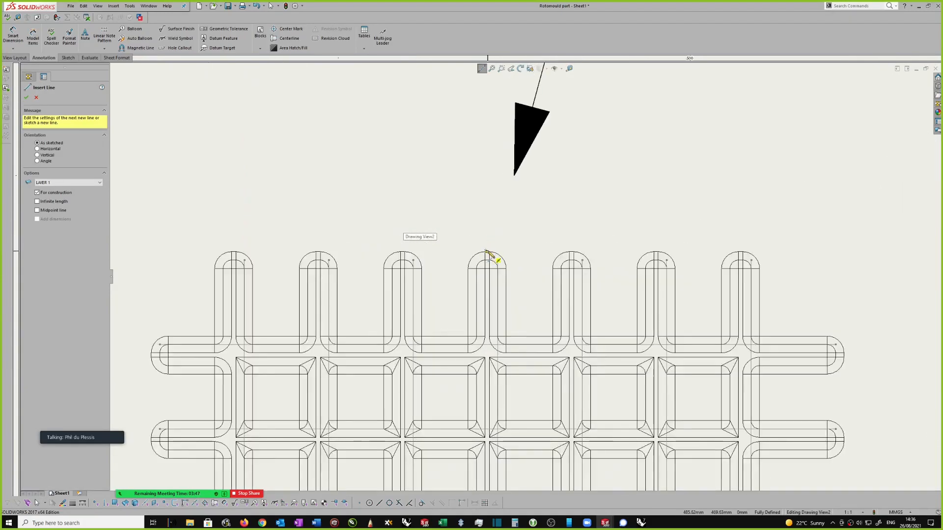
{"action": "left_click", "coordinate": [492, 188]}
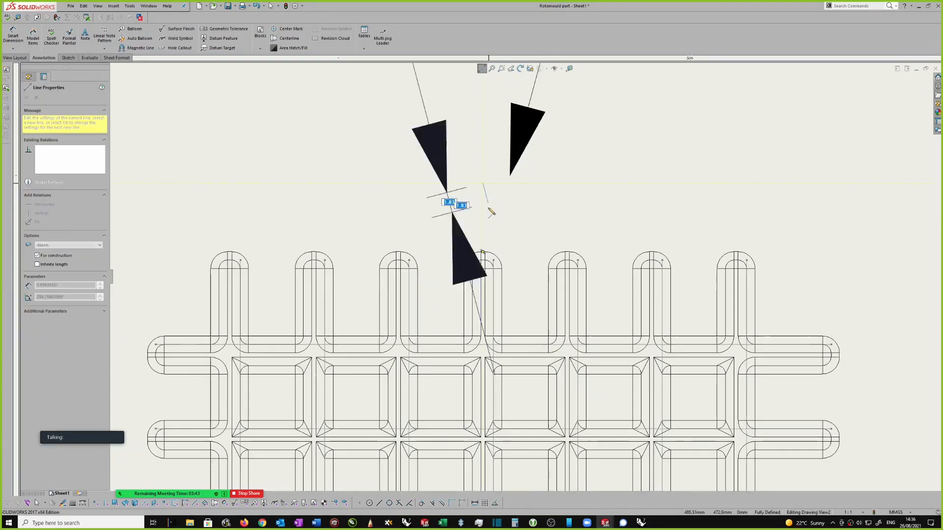
{"action": "scroll", "coordinate": [448, 206], "scroll_direction": "up", "scroll_amount": 8}
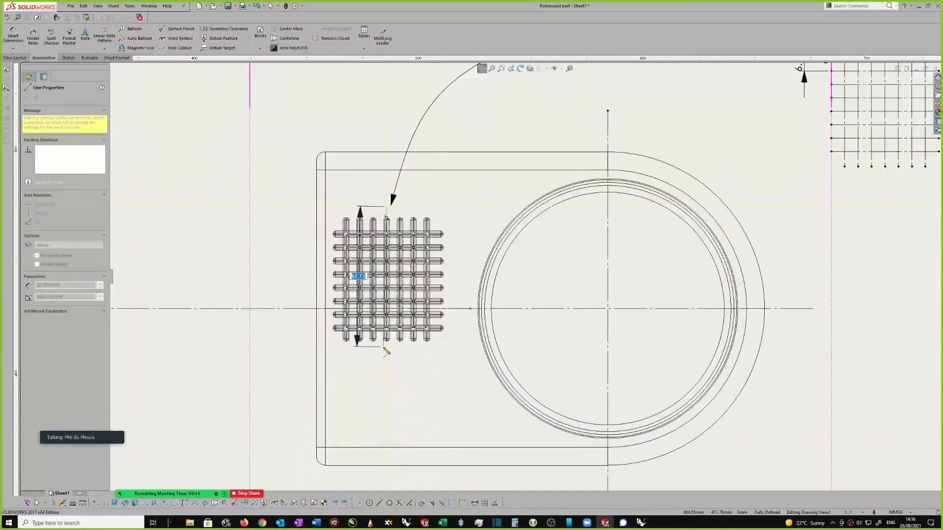
{"action": "left_click", "coordinate": [386, 354]}
{"action": "key", "text": "Escape"}
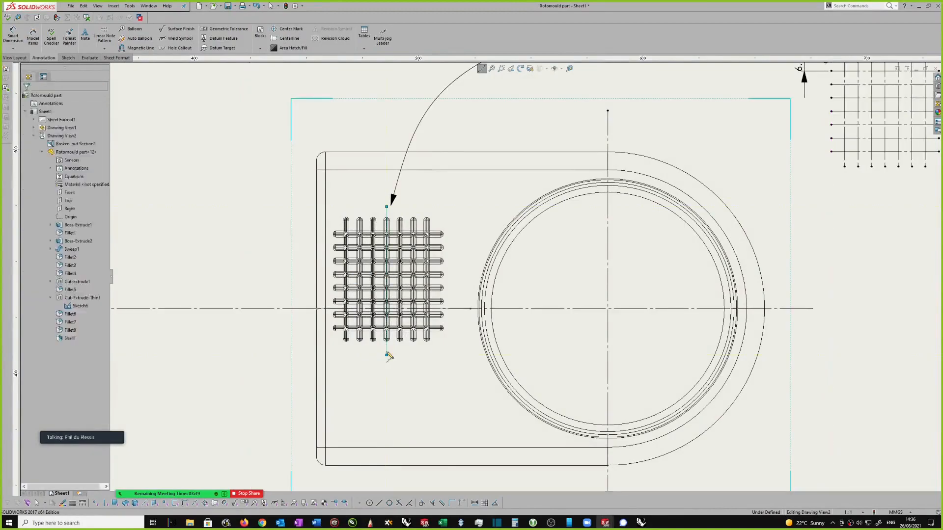
- Sketch a horizontal construction centerline about 71 mm long across the slot grid, midway between its fourth and fifth horizontal slots
{"action": "mouse_move", "coordinate": [220, 210]}
{"action": "right_mouse_down"}
{"action": "mouse_move", "coordinate": [240, 189]}
{"action": "mouse_move", "coordinate": [257, 204]}
{"action": "right_mouse_up"}
{"action": "left_click", "coordinate": [263, 209]}
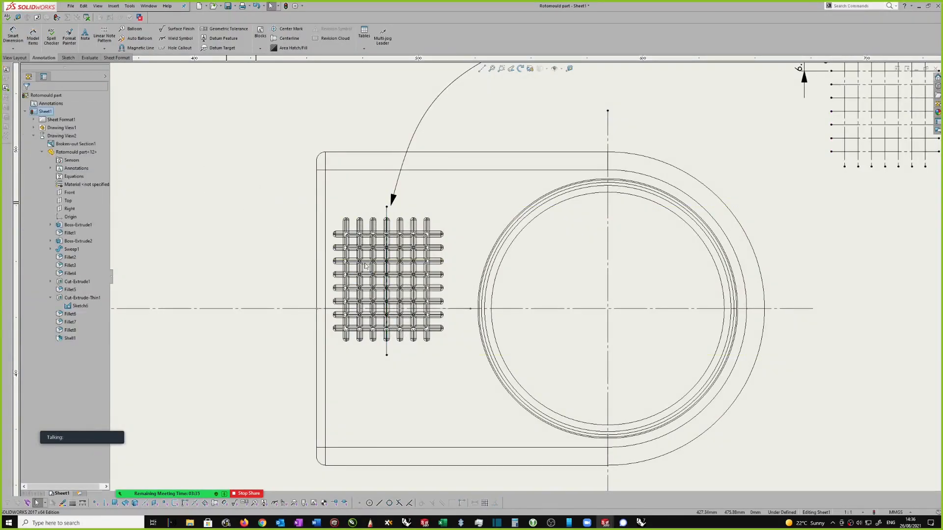
{"action": "scroll", "coordinate": [313, 292], "scroll_direction": "down", "scroll_amount": 2}
{"action": "scroll", "coordinate": [361, 258], "scroll_direction": "down", "scroll_amount": 1}
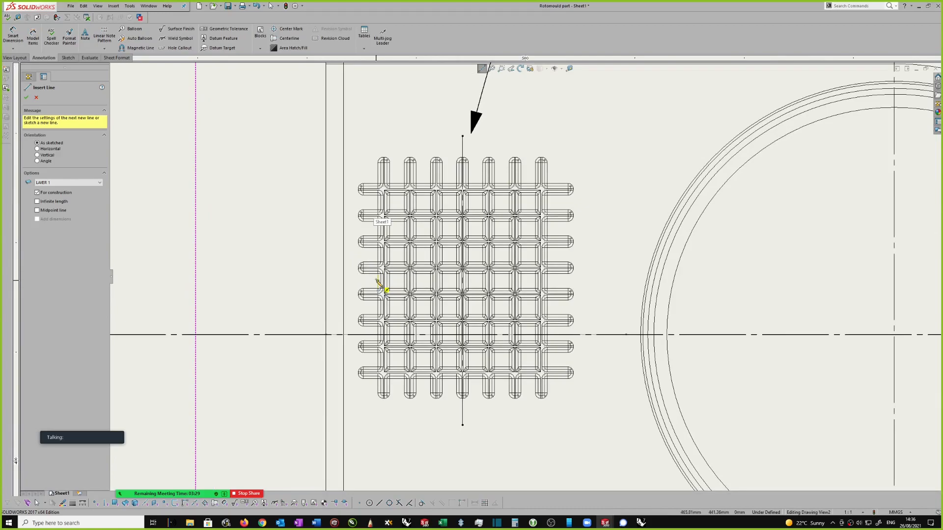
{"action": "left_click", "coordinate": [300, 281]}
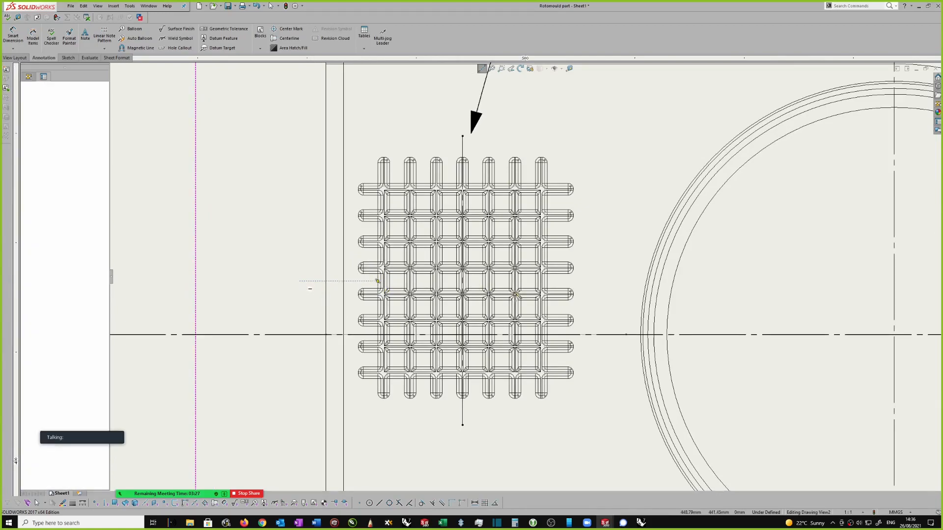
{"action": "left_click", "coordinate": [610, 283]}
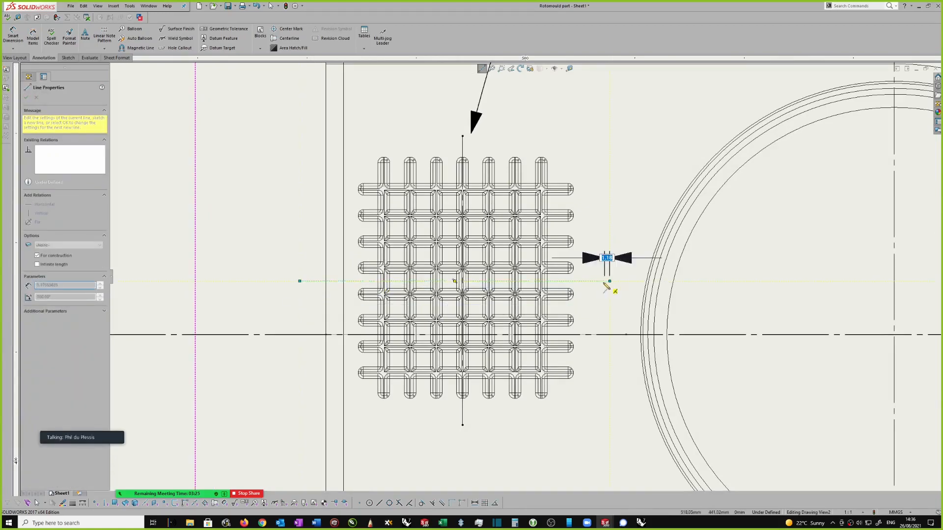
{"action": "key", "text": "Escape"}
- Try to dimension the grid's horizontal centerline directly from the part's main horizontal axis
{"action": "scroll", "coordinate": [543, 278], "scroll_direction": "up", "scroll_amount": 2}
{"action": "left_click", "coordinate": [296, 258]}
{"action": "key", "text": "d"}
{"action": "scroll", "coordinate": [300, 312], "scroll_direction": "down", "scroll_amount": 1}
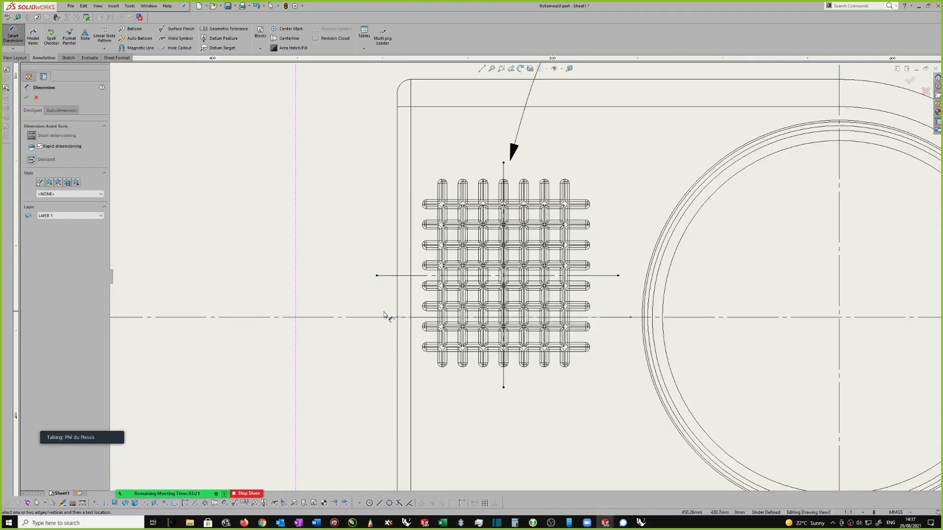
{"action": "left_click", "coordinate": [385, 276]}
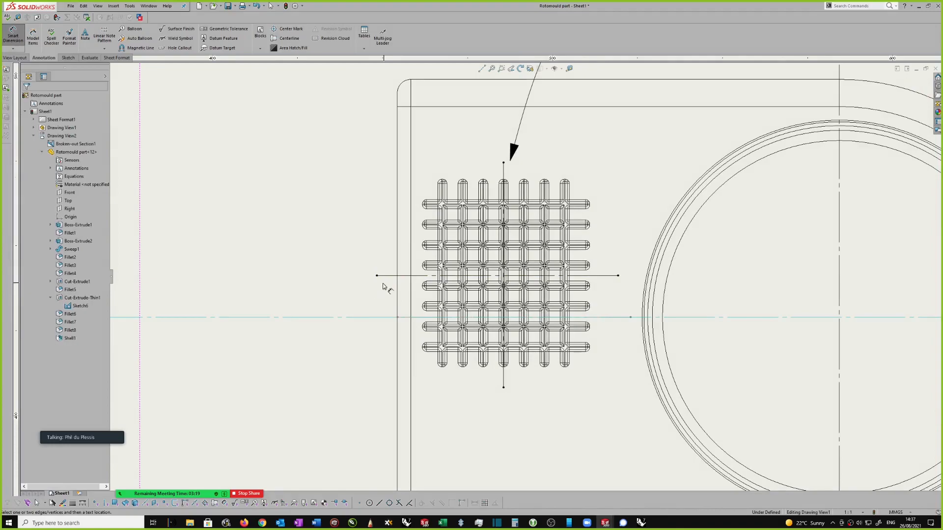
{"action": "key", "text": "Escape"}
{"action": "scroll", "coordinate": [374, 307], "scroll_direction": "up", "scroll_amount": 2}
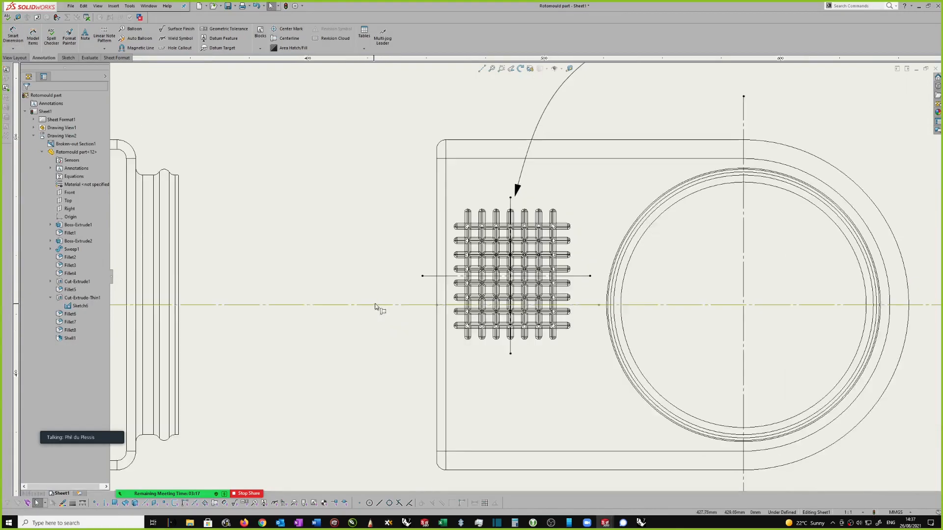
{"action": "left_click", "coordinate": [431, 278]}
{"action": "left_click", "coordinate": [357, 218]}
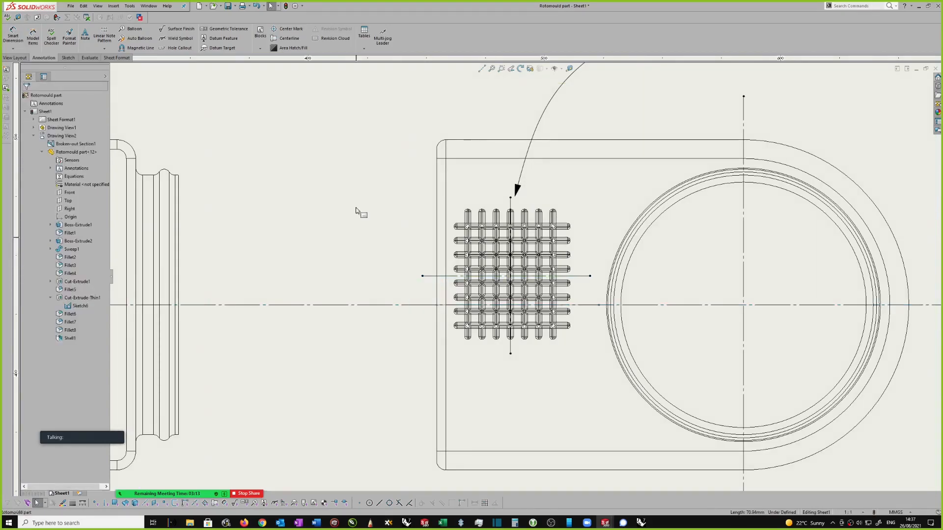
{"action": "right_click_drag", "start_coordinate": [358, 218], "coordinate": [367, 194]}
{"action": "left_click", "coordinate": [430, 278]}
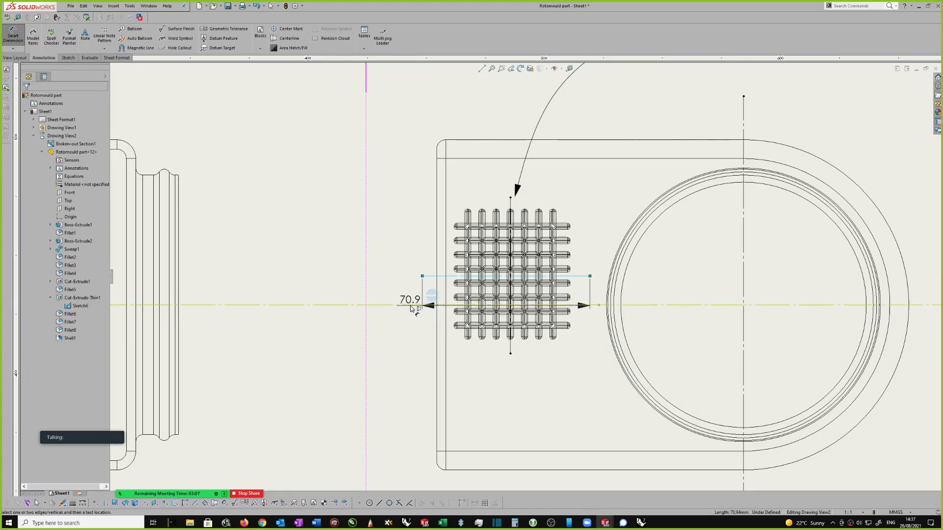
{"action": "scroll", "coordinate": [543, 317], "scroll_direction": "down", "scroll_amount": 2}
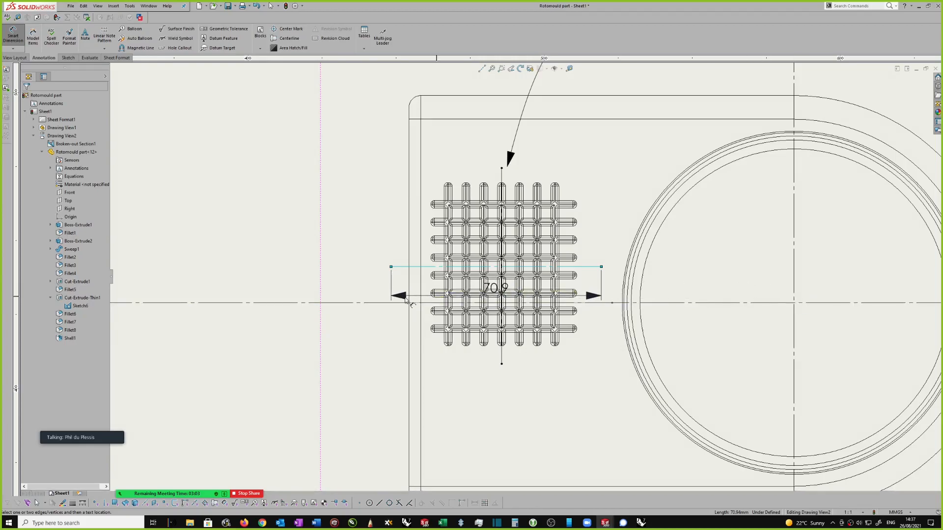
{"action": "scroll", "coordinate": [359, 307], "scroll_direction": "down", "scroll_amount": 1}
{"action": "key", "text": "Escape"}
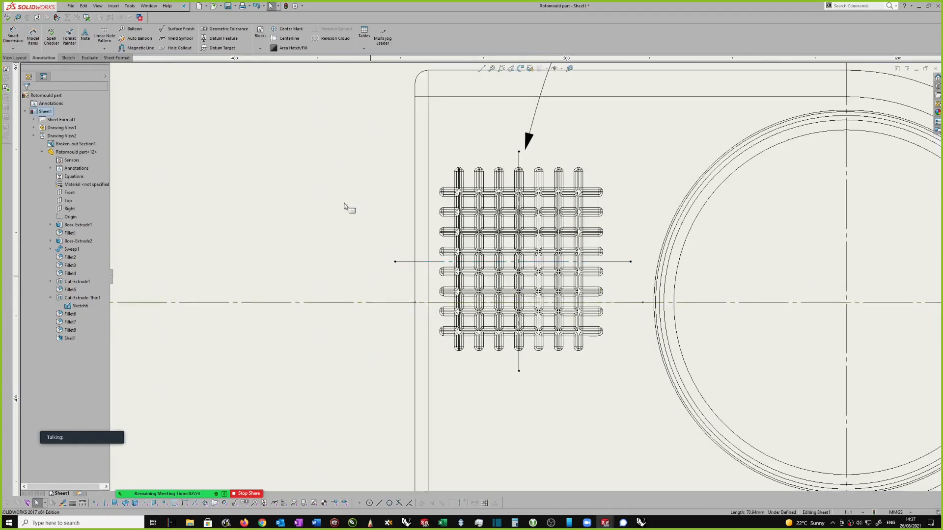
{"action": "right_click_drag", "start_coordinate": [338, 183], "coordinate": [339, 160]}
{"action": "left_click", "coordinate": [403, 262]}
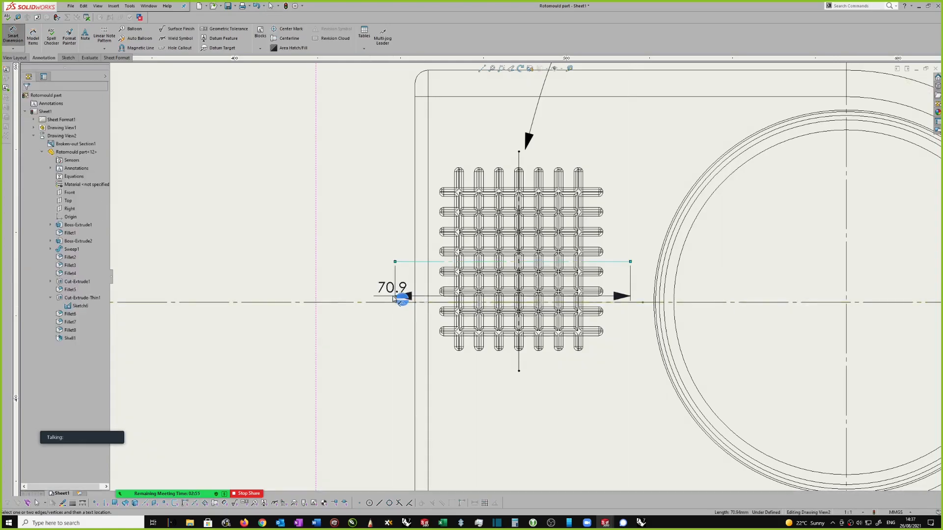
{"action": "scroll", "coordinate": [520, 193], "scroll_direction": "up", "scroll_amount": 2}
{"action": "key", "text": "Escape"}
{"action": "scroll", "coordinate": [514, 258], "scroll_direction": "down", "scroll_amount": 2}
- Dimension the horizontal distance from the part's left outer edge to the grid's vertical centerline, placing it above the part
{"action": "right_click_drag", "start_coordinate": [396, 241], "coordinate": [391, 177]}
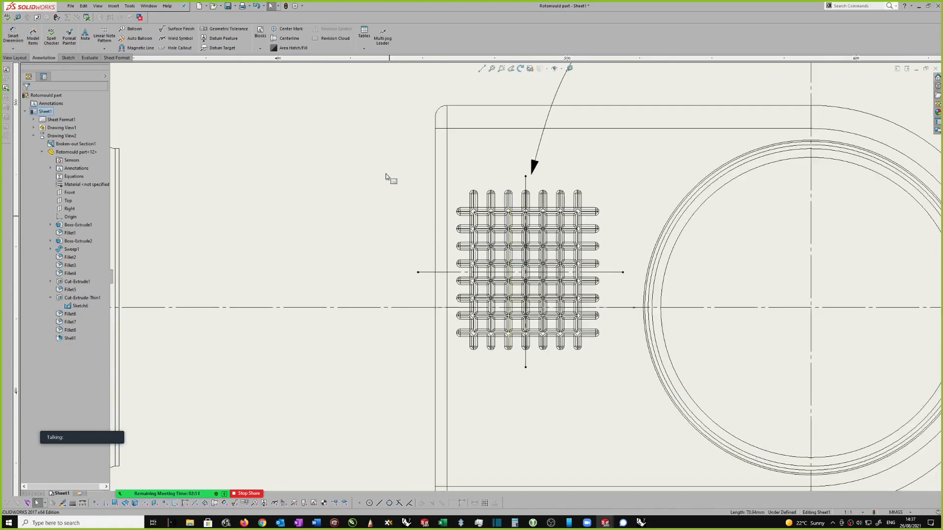
{"action": "scroll", "coordinate": [520, 179], "scroll_direction": "down", "scroll_amount": 1}
{"action": "left_click", "coordinate": [519, 178]}
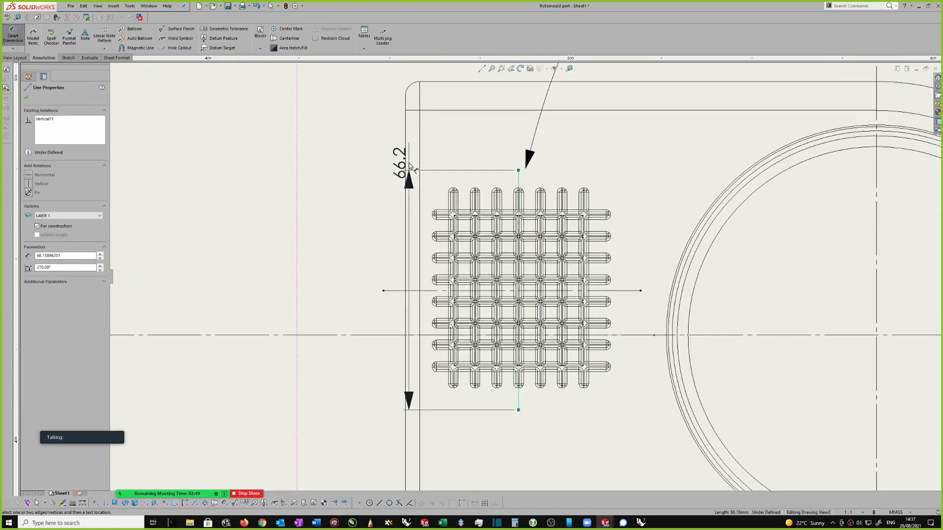
{"action": "left_click", "coordinate": [406, 169]}
{"action": "scroll", "coordinate": [407, 173], "scroll_direction": "up", "scroll_amount": 4}
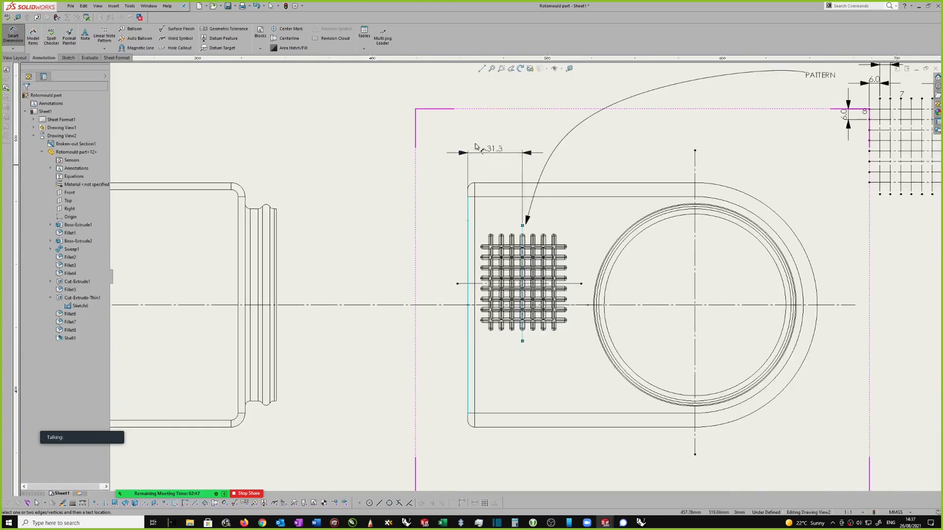
{"action": "left_click", "coordinate": [498, 160]}
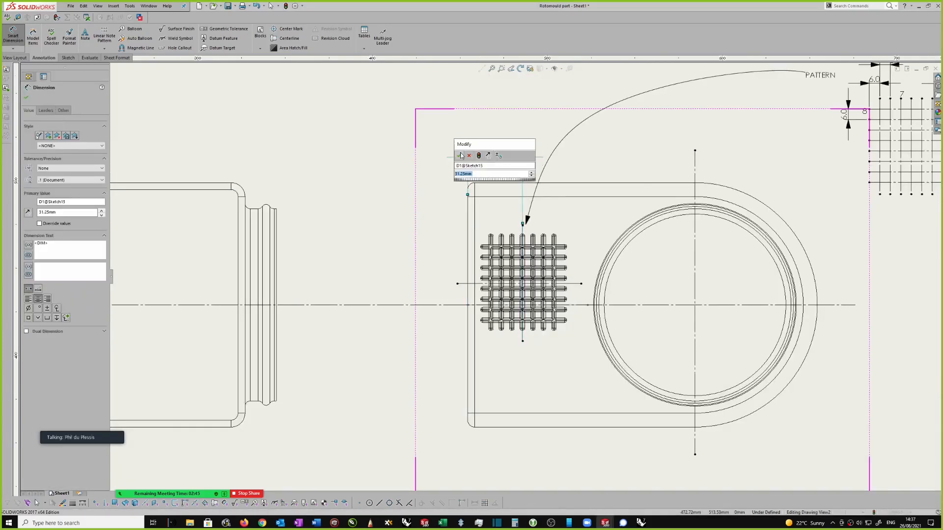
- Add a sketch point where the part's main horizontal axis crosses its left outer edge
{"action": "scroll", "coordinate": [535, 274], "scroll_direction": "down", "scroll_amount": 3}
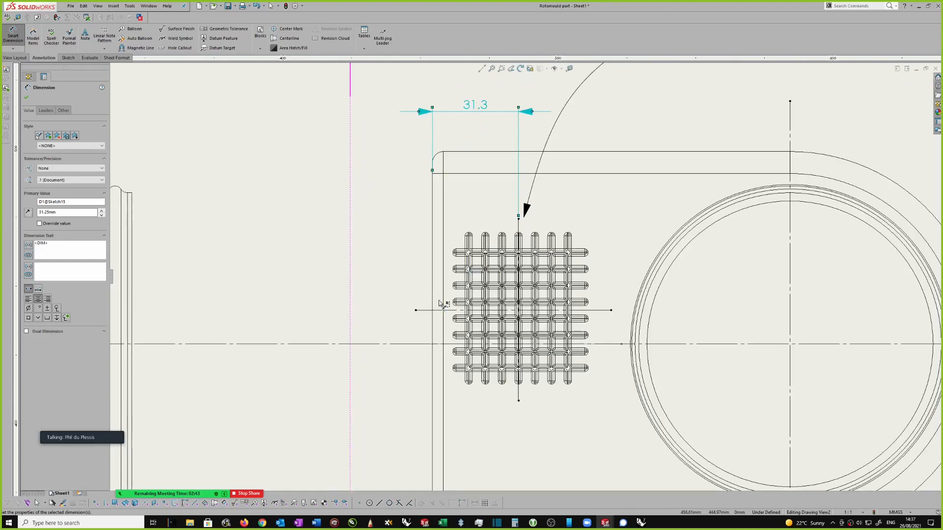
{"action": "scroll", "coordinate": [525, 274], "scroll_direction": "up", "scroll_amount": 1}
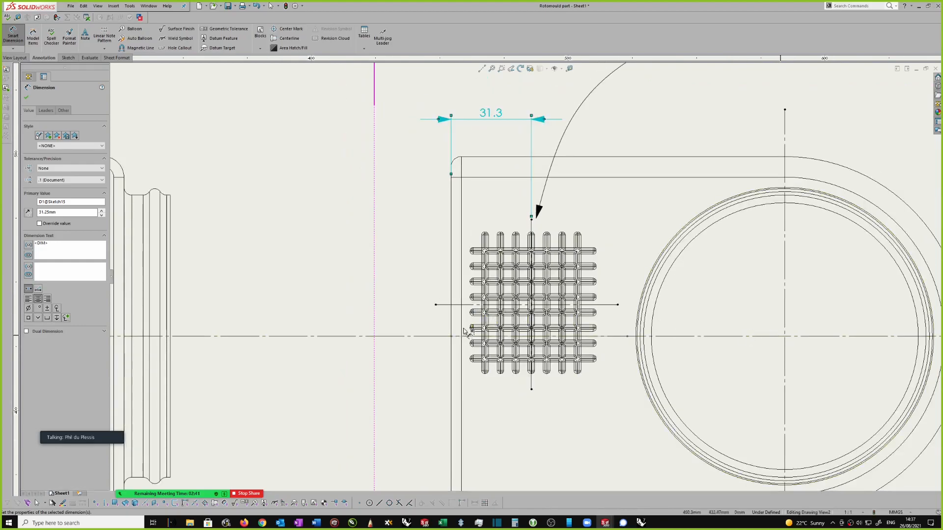
{"action": "scroll", "coordinate": [454, 337], "scroll_direction": "down", "scroll_amount": 1}
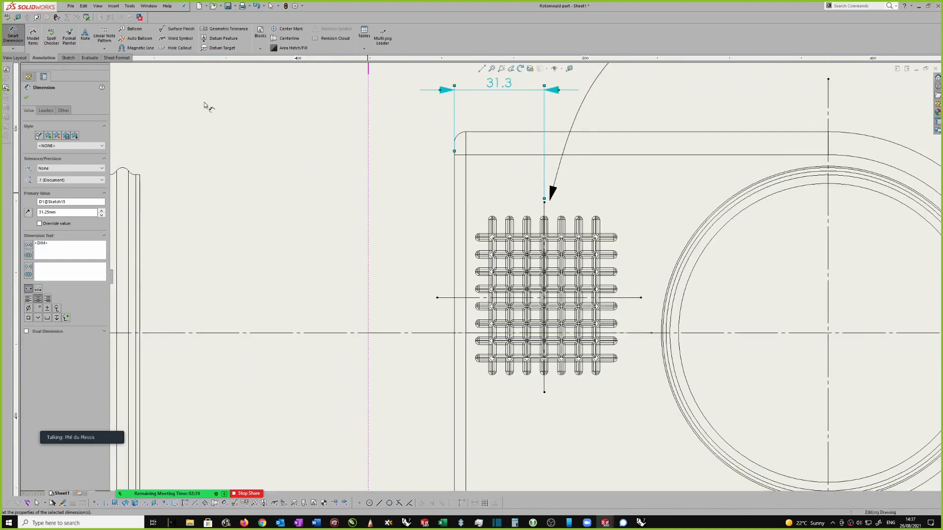
{"action": "left_click", "coordinate": [68, 58]}
{"action": "left_click", "coordinate": [75, 30]}
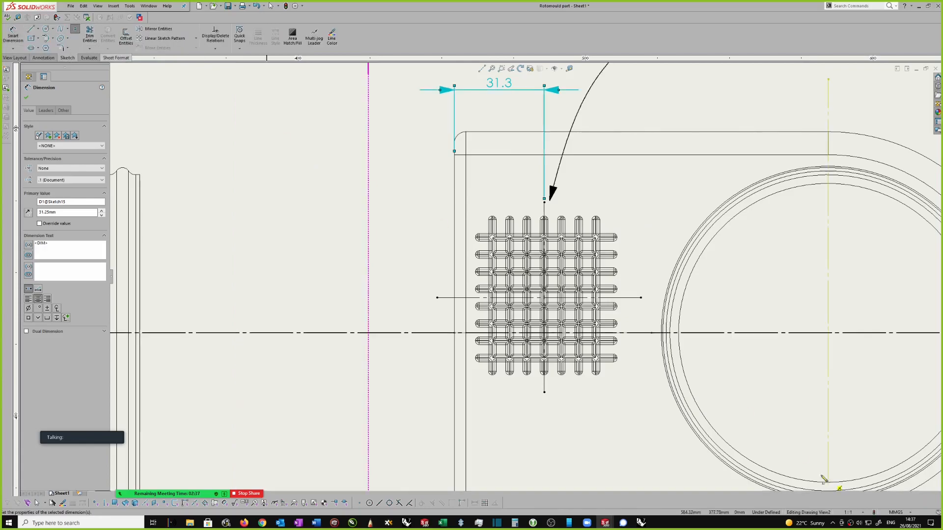
{"action": "scroll", "coordinate": [832, 485], "scroll_direction": "down", "scroll_amount": 1}
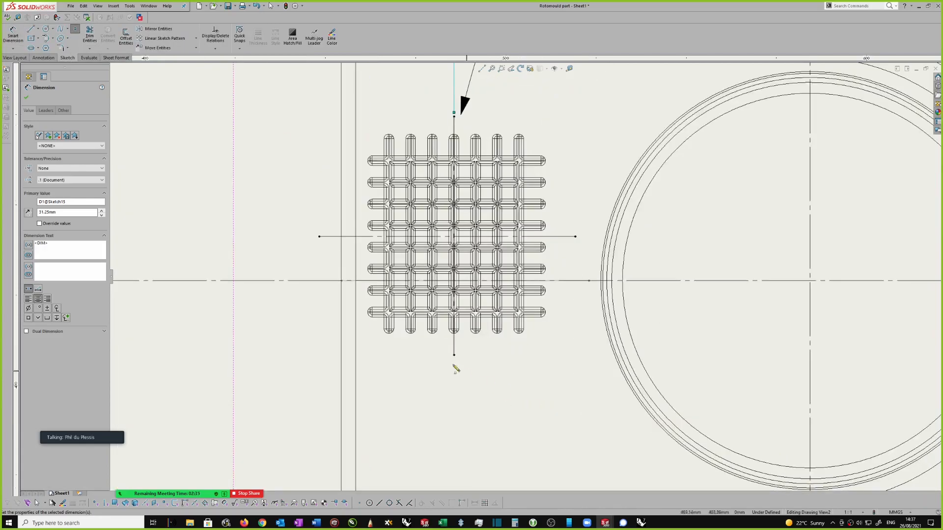
{"action": "left_click", "coordinate": [341, 280]}
{"action": "key", "text": "Escape"}
- Dimension the vertical offset from the new sketch point to the grid's horizontal centerline, placing it left of the part
{"action": "scroll", "coordinate": [313, 201], "scroll_direction": "up", "scroll_amount": 1}
{"action": "right_click_drag", "start_coordinate": [300, 211], "coordinate": [302, 132]}
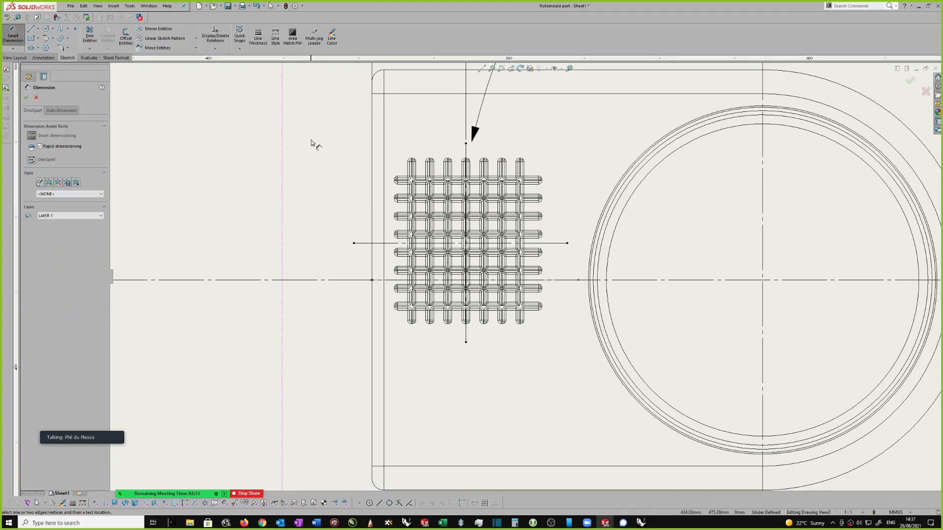
{"action": "left_click", "coordinate": [371, 280]}
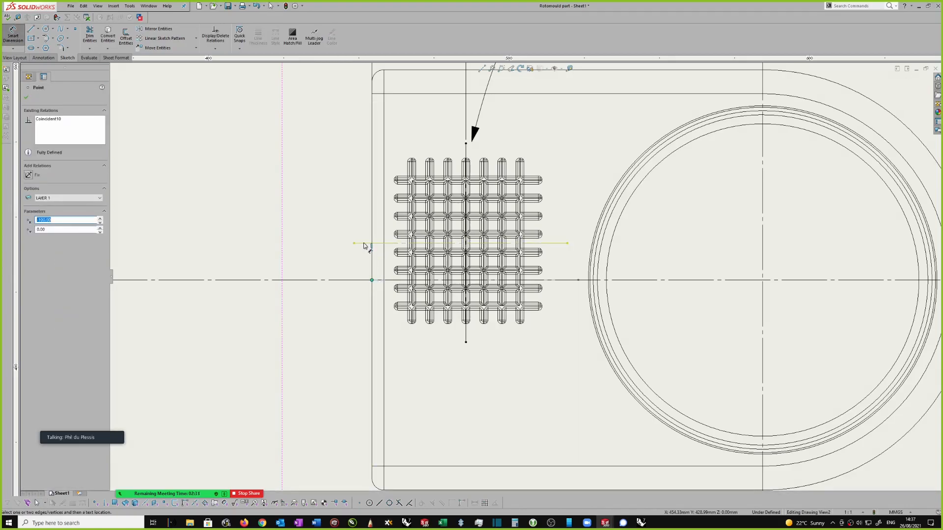
{"action": "left_click", "coordinate": [364, 243]}
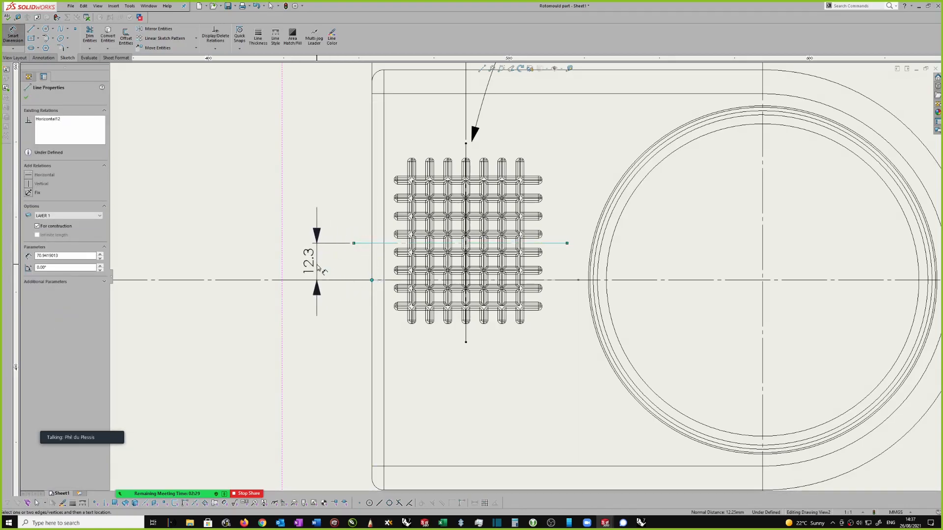
{"action": "left_click", "coordinate": [317, 264]}
{"action": "left_click", "coordinate": [281, 260]}
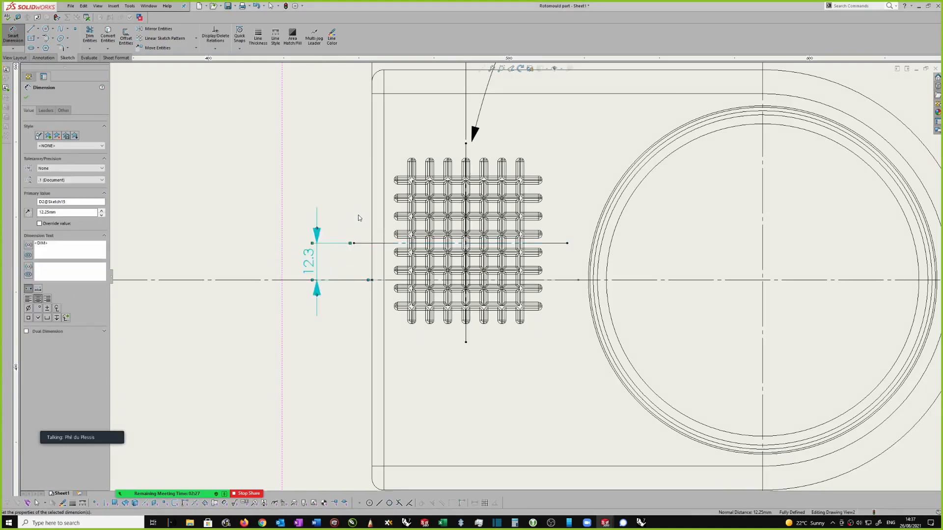
{"action": "scroll", "coordinate": [540, 194], "scroll_direction": "up", "scroll_amount": 3}
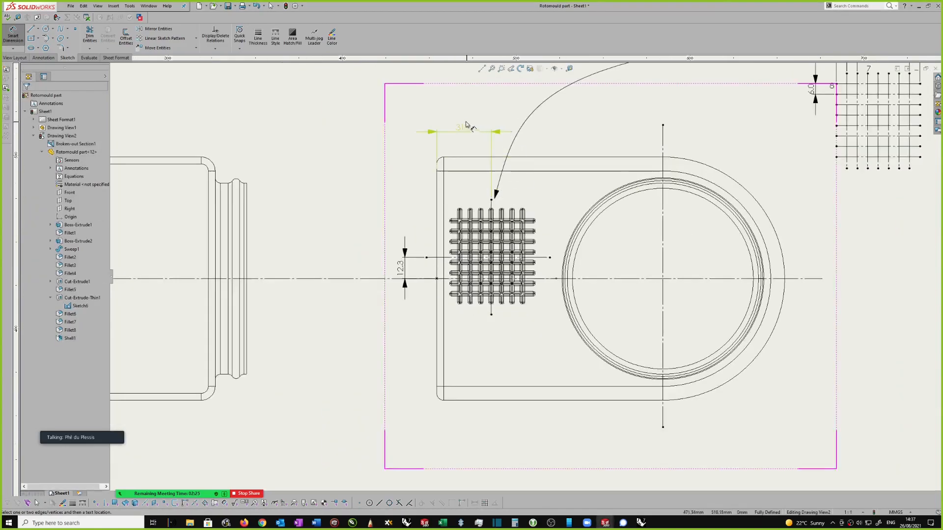
{"action": "scroll", "coordinate": [440, 202], "scroll_direction": "up", "scroll_amount": 3}
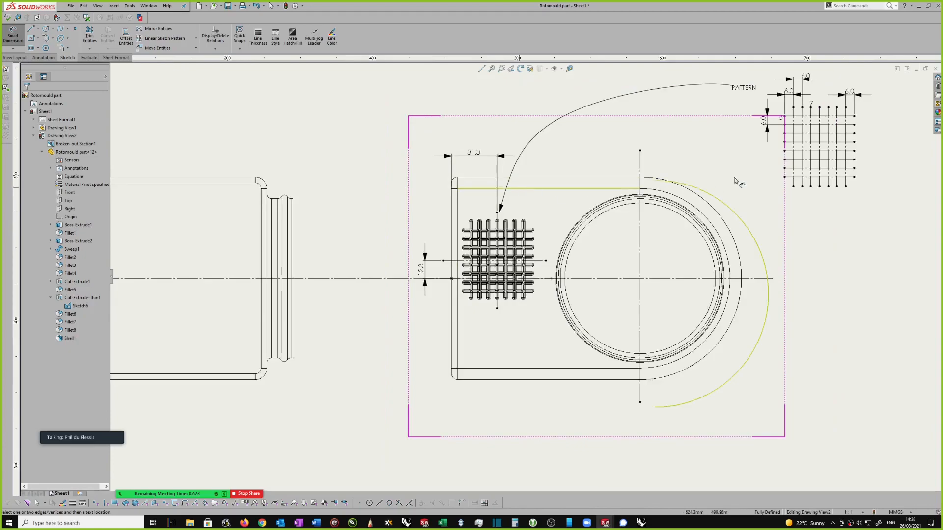
{"action": "scroll", "coordinate": [594, 188], "scroll_direction": "down", "scroll_amount": 2}
{"action": "scroll", "coordinate": [486, 260], "scroll_direction": "down", "scroll_amount": 2}
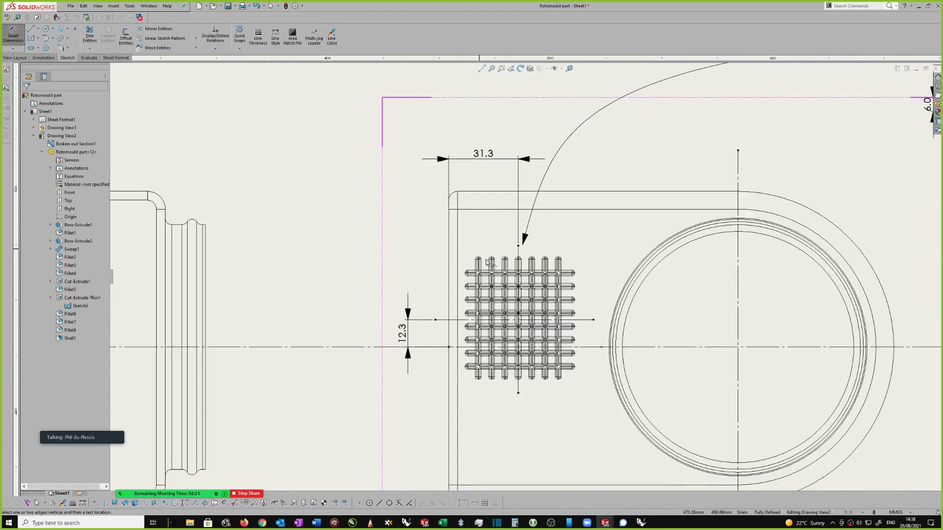
{"action": "key", "text": "Escape"}
{"action": "scroll", "coordinate": [486, 261], "scroll_direction": "down", "scroll_amount": 1}
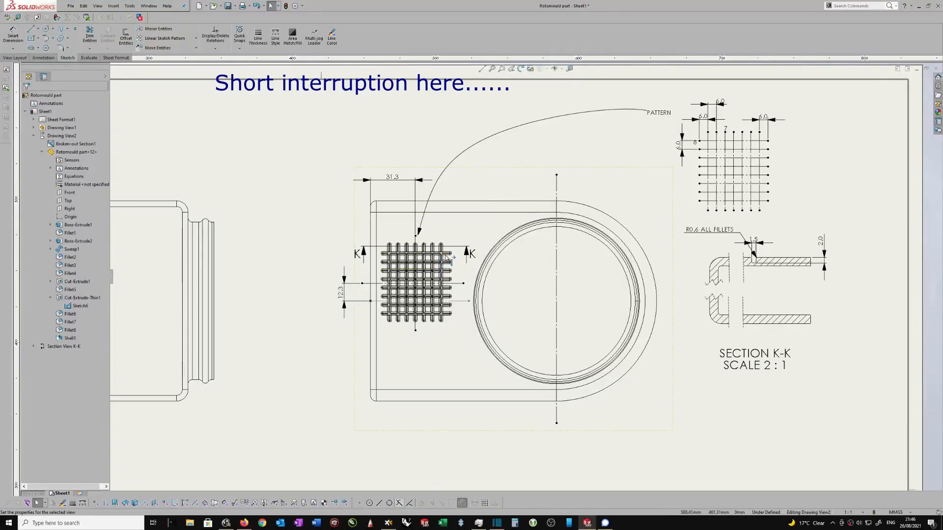
- Convert the slot grid's Sketch6, under Cut-Extrude-Thin1, into sketch lines on the drawing view
{"action": "scroll", "coordinate": [432, 255], "scroll_direction": "down", "scroll_amount": 5}
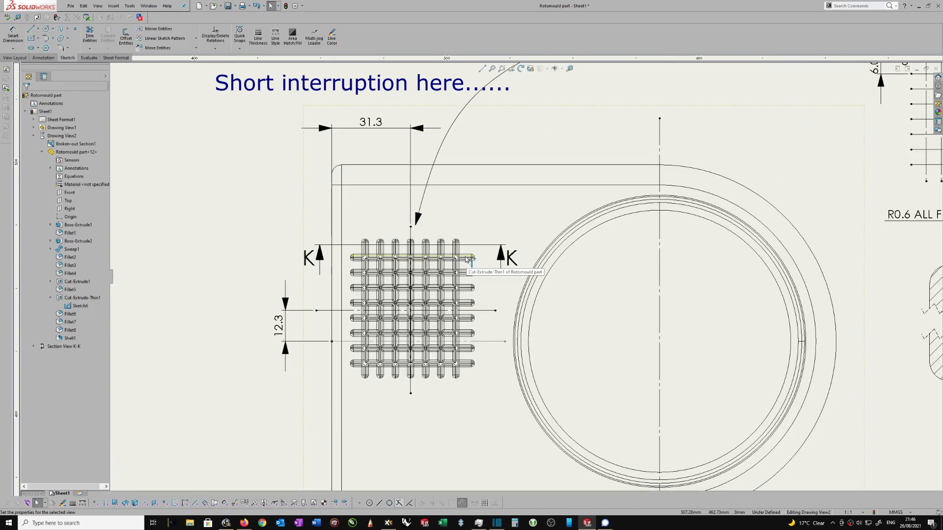
{"action": "scroll", "coordinate": [472, 265], "scroll_direction": "down", "scroll_amount": 3}
{"action": "scroll", "coordinate": [476, 277], "scroll_direction": "up", "scroll_amount": 3}
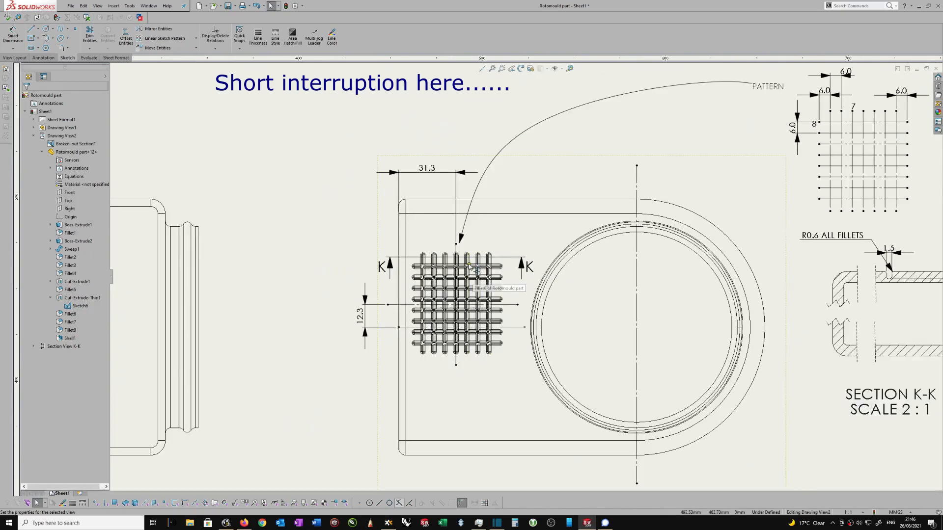
{"action": "left_click", "coordinate": [66, 306]}
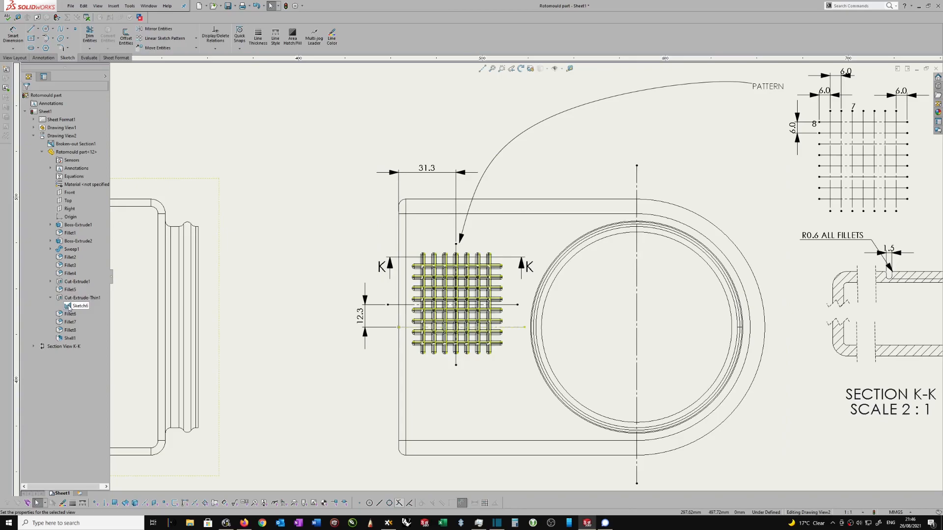
{"action": "left_click", "coordinate": [69, 306]}
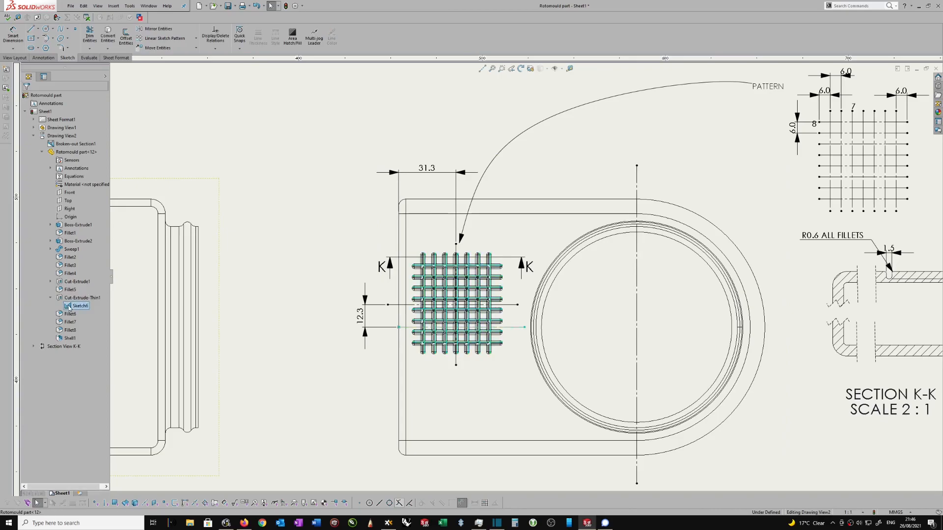
{"action": "left_click", "coordinate": [107, 38]}
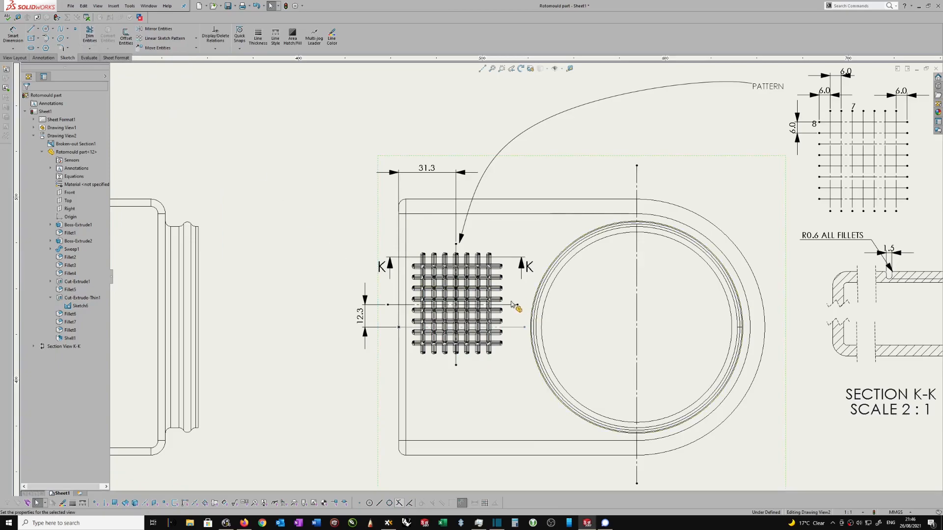
- Examine the properties of one converted horizontal line in the slot grid
{"action": "scroll", "coordinate": [509, 346], "scroll_direction": "down", "scroll_amount": 2}
{"action": "scroll", "coordinate": [509, 346], "scroll_direction": "down", "scroll_amount": 4}
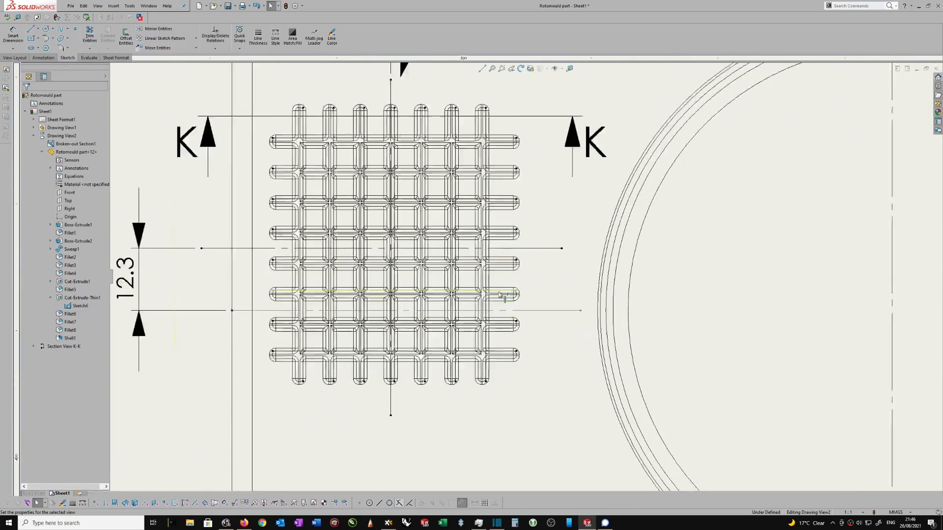
{"action": "left_click", "coordinate": [502, 293]}
{"action": "scroll", "coordinate": [505, 289], "scroll_direction": "up", "scroll_amount": 5}
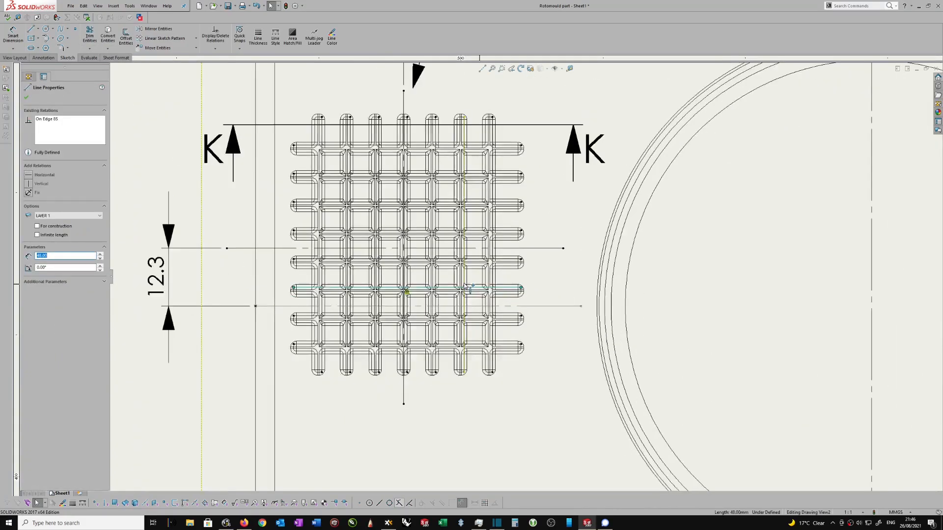
{"action": "key", "text": "Escape"}
{"action": "scroll", "coordinate": [528, 290], "scroll_direction": "up", "scroll_amount": 2}
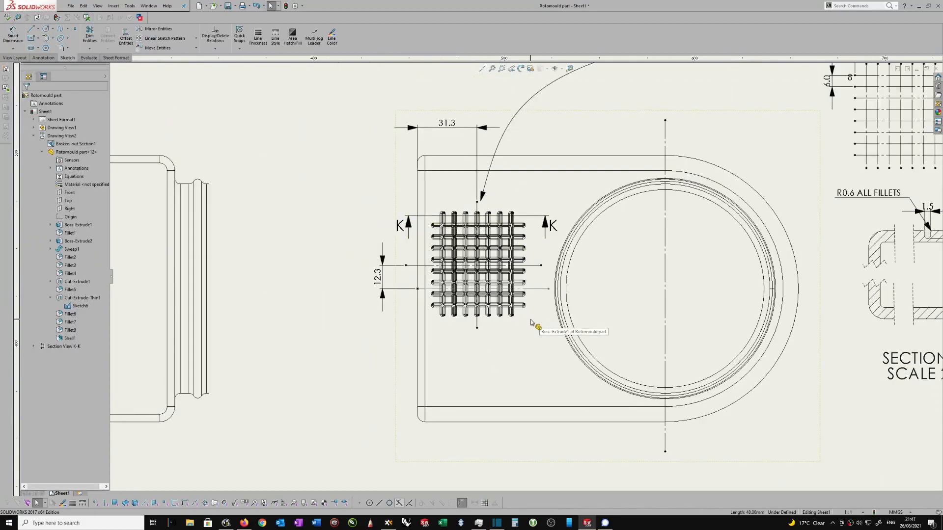
- Move the converted grid lines, without the two centerlines, beside the dimensioned pattern sketch and delete their relations to other entities
{"action": "left_click_drag", "start_coordinate": [533, 318], "coordinate": [432, 219]}
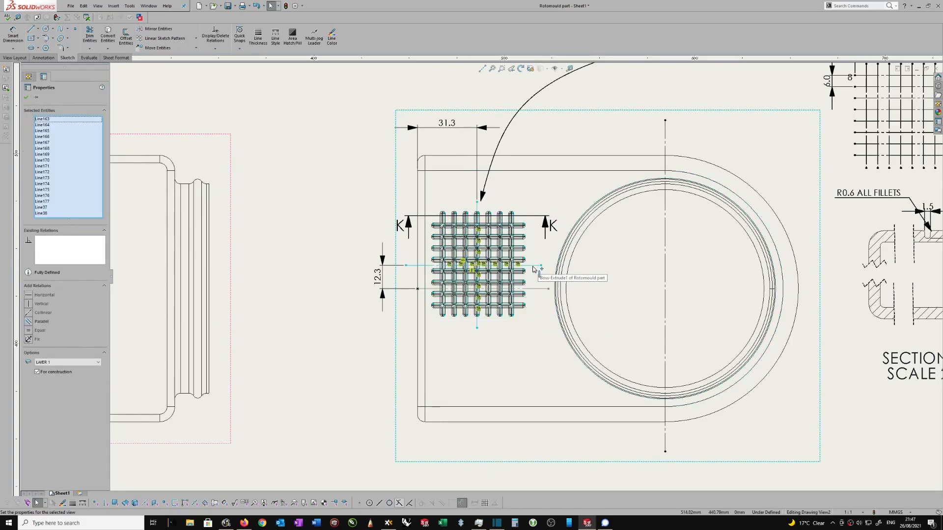
{"action": "key", "text": "ctrl+c"}
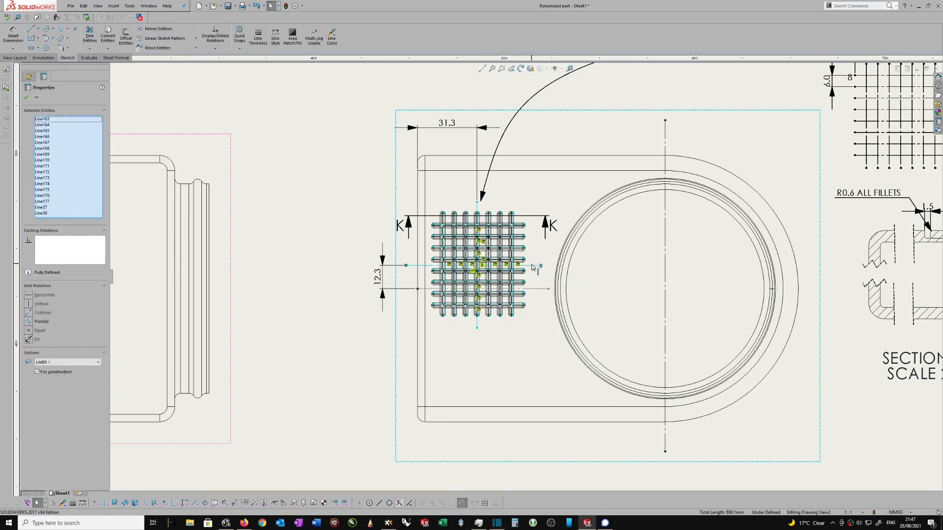
{"action": "left_click", "coordinate": [534, 268], "text": "ctrl"}
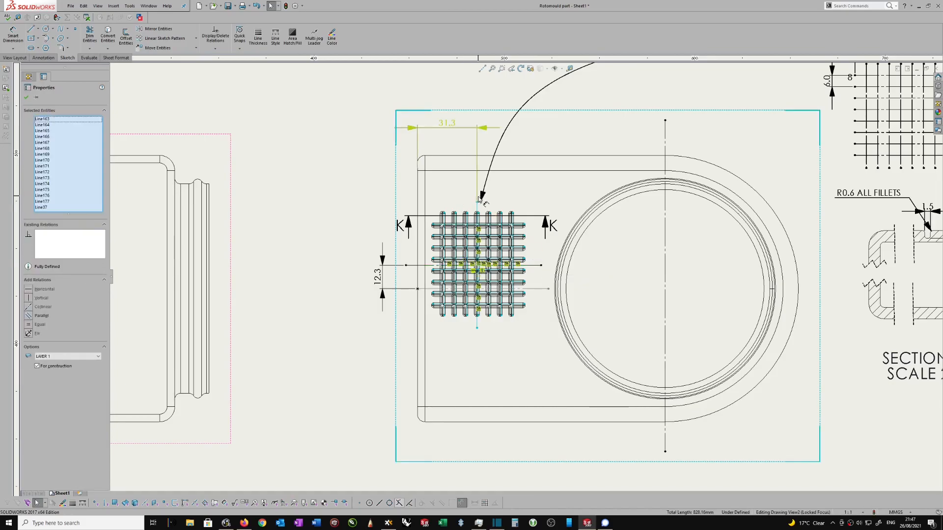
{"action": "left_click", "coordinate": [479, 210], "text": "ctrl"}
{"action": "scroll", "coordinate": [526, 275], "scroll_direction": "up", "scroll_amount": 3}
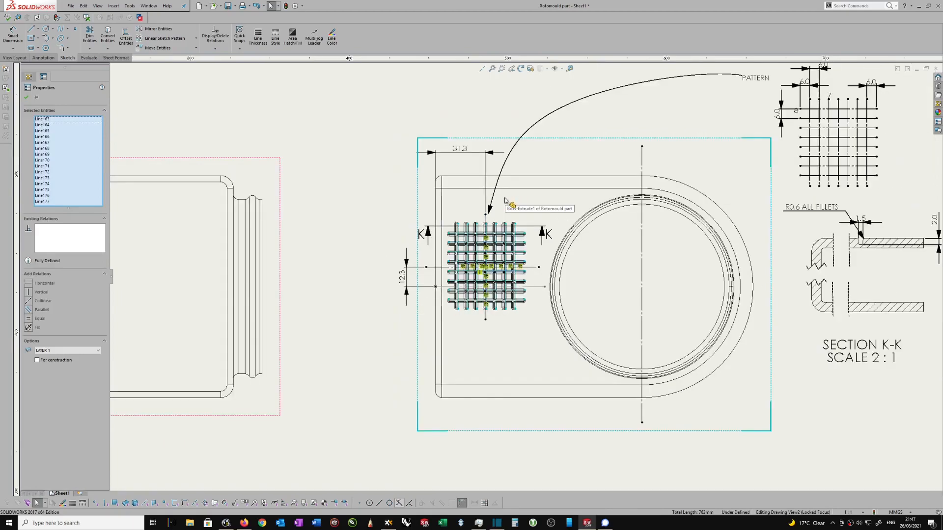
{"action": "scroll", "coordinate": [536, 292], "scroll_direction": "down", "scroll_amount": 3}
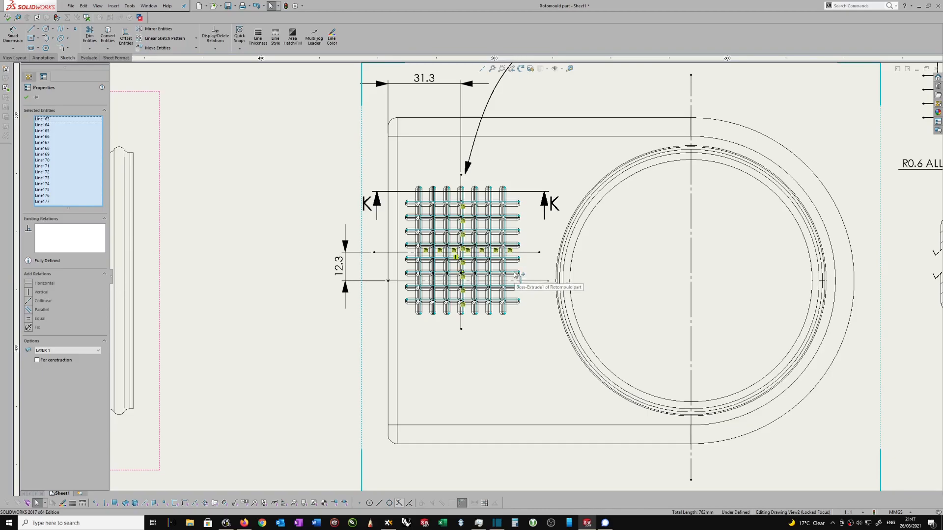
{"action": "mouse_move", "coordinate": [516, 274]}
{"action": "left_mouse_down"}
{"action": "mouse_move", "coordinate": [747, 195]}
{"action": "mouse_move", "coordinate": [738, 162]}
{"action": "mouse_move", "coordinate": [682, 161]}
{"action": "mouse_move", "coordinate": [663, 147]}
{"action": "mouse_move", "coordinate": [690, 151]}
{"action": "left_mouse_up"}
{"action": "scroll", "coordinate": [606, 237], "scroll_direction": "up", "scroll_amount": 2}
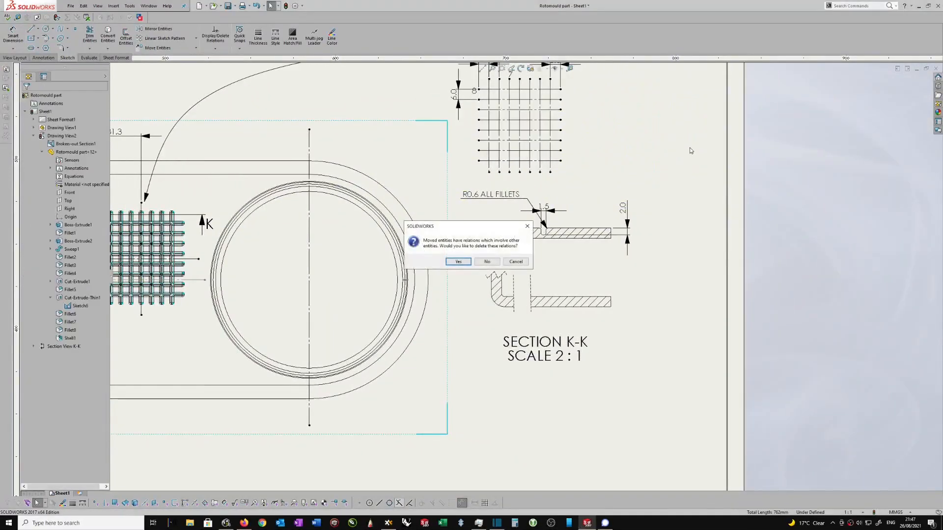
{"action": "left_click", "coordinate": [458, 262]}
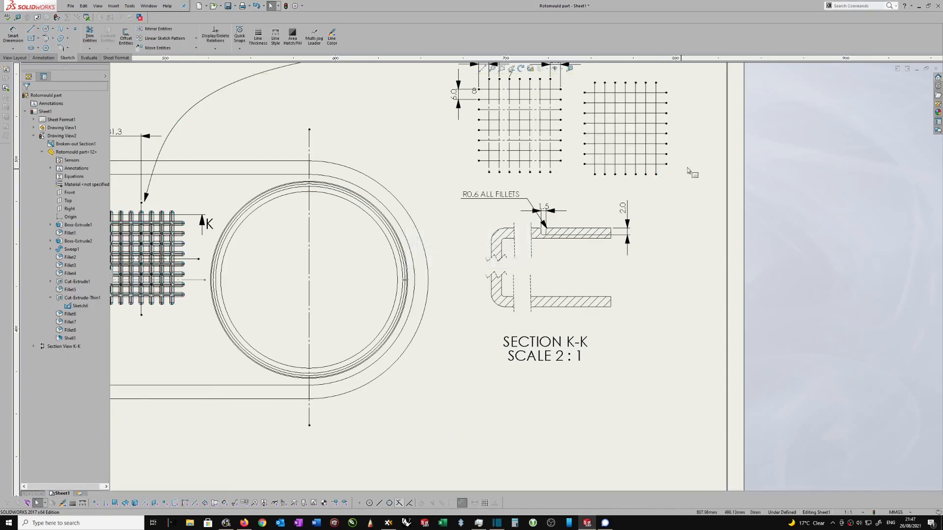
- Change all lines of the newly moved grid to construction lines
{"action": "scroll", "coordinate": [661, 176], "scroll_direction": "down", "scroll_amount": 2}
{"action": "left_click_drag", "start_coordinate": [648, 184], "coordinate": [548, 67]}
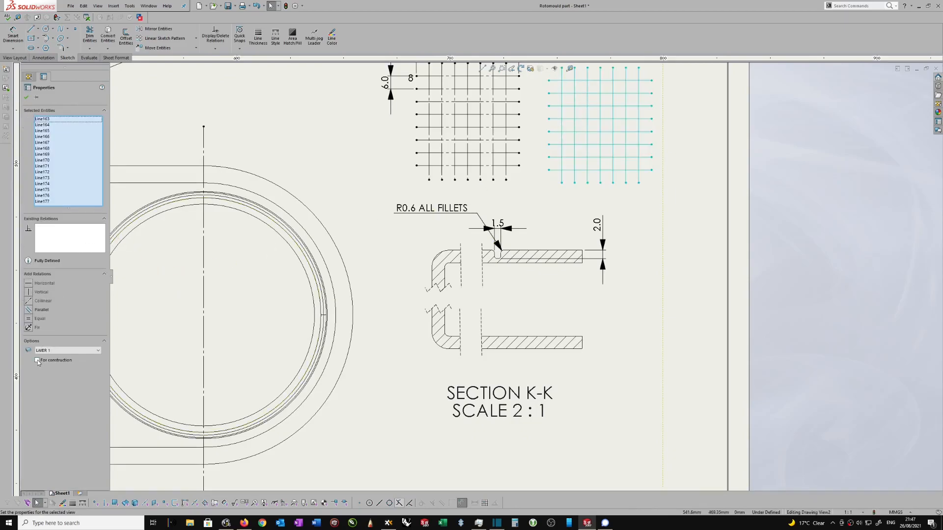
{"action": "left_click", "coordinate": [28, 97]}
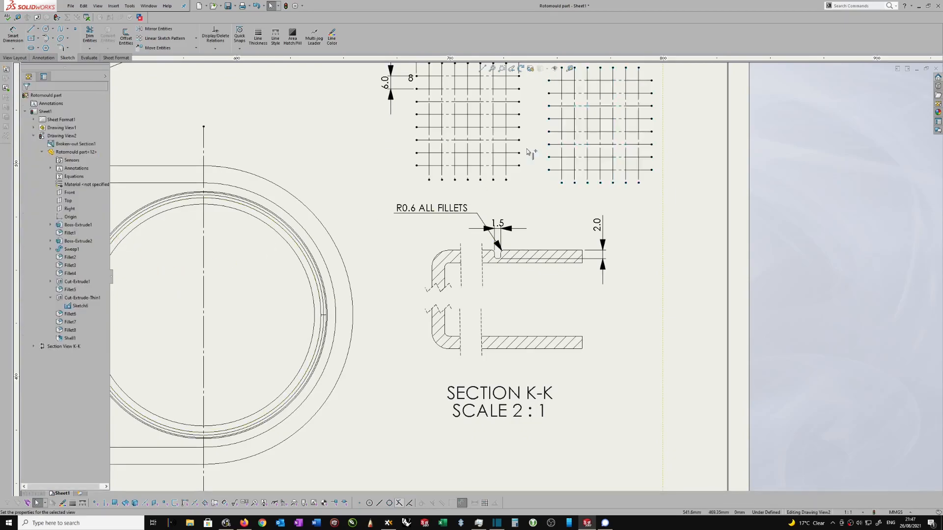
- Open the document's drafting standard properties and browse for an external standard file
{"action": "scroll", "coordinate": [646, 182], "scroll_direction": "up", "scroll_amount": 4}
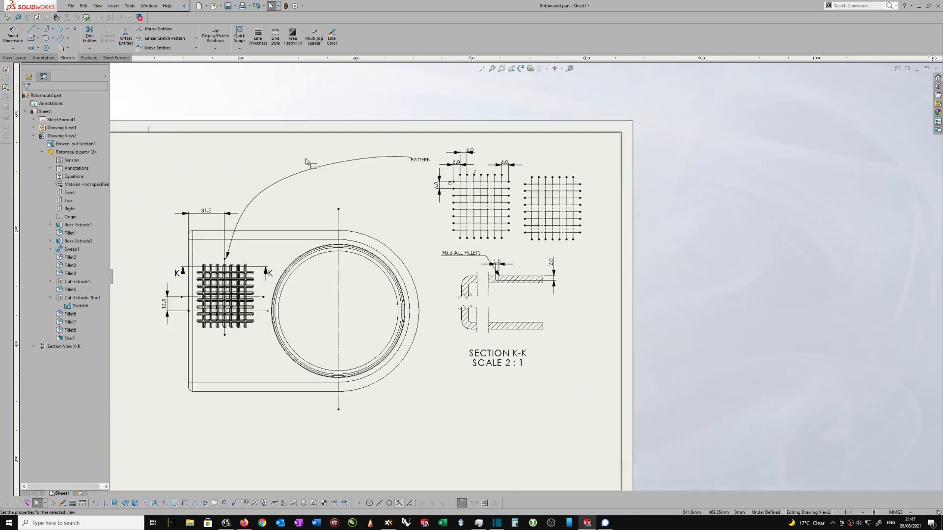
{"action": "scroll", "coordinate": [346, 176], "scroll_direction": "down", "scroll_amount": 3}
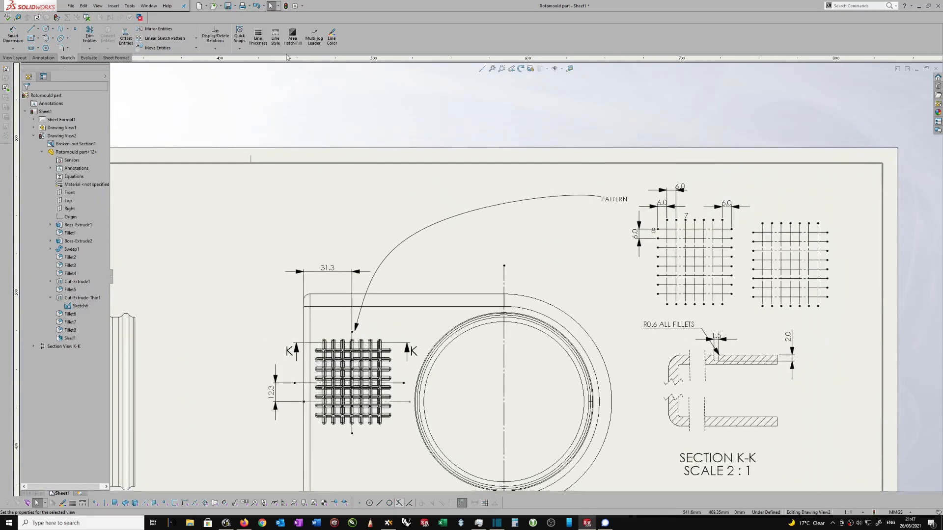
{"action": "left_click", "coordinate": [303, 6]}
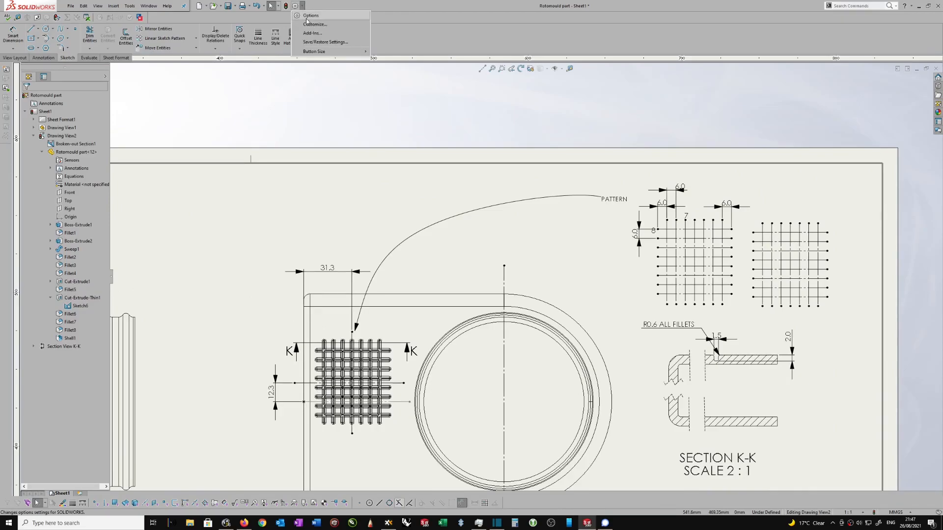
{"action": "left_click", "coordinate": [307, 16]}
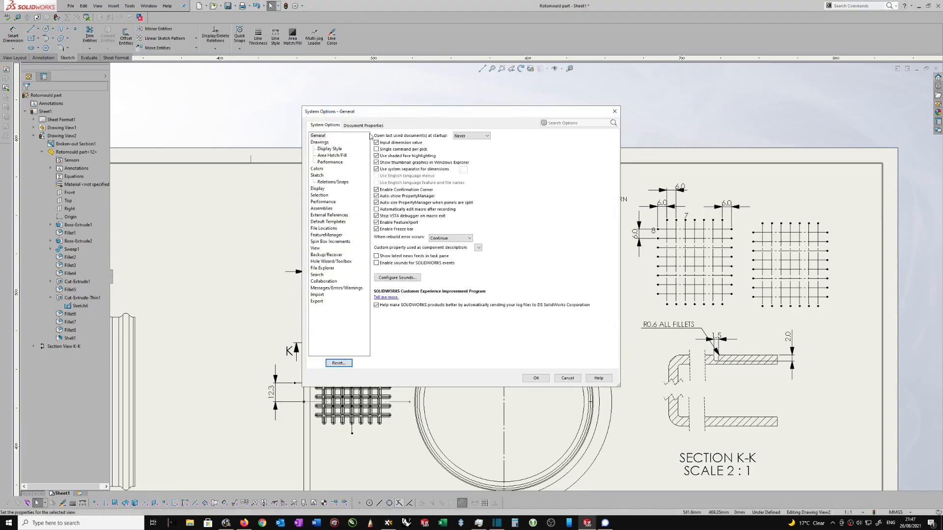
{"action": "left_click", "coordinate": [364, 126]}
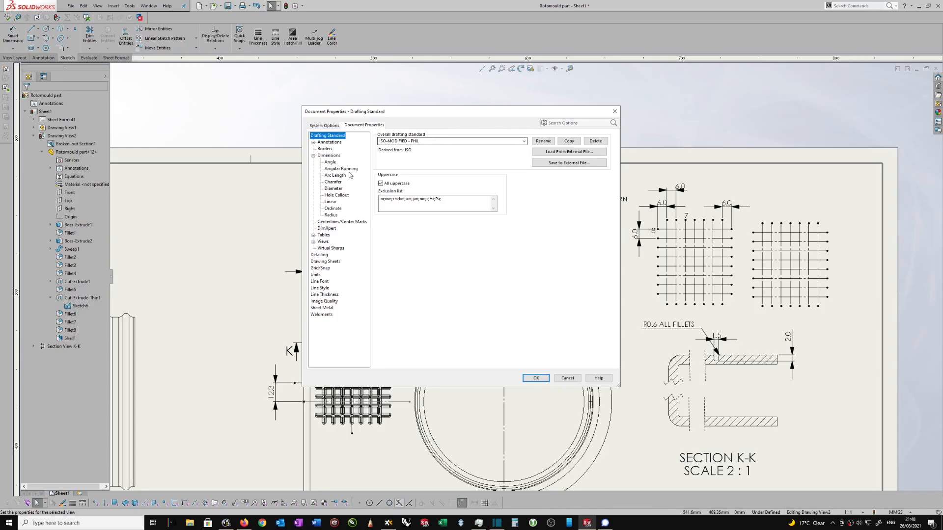
{"action": "left_click", "coordinate": [531, 154]}
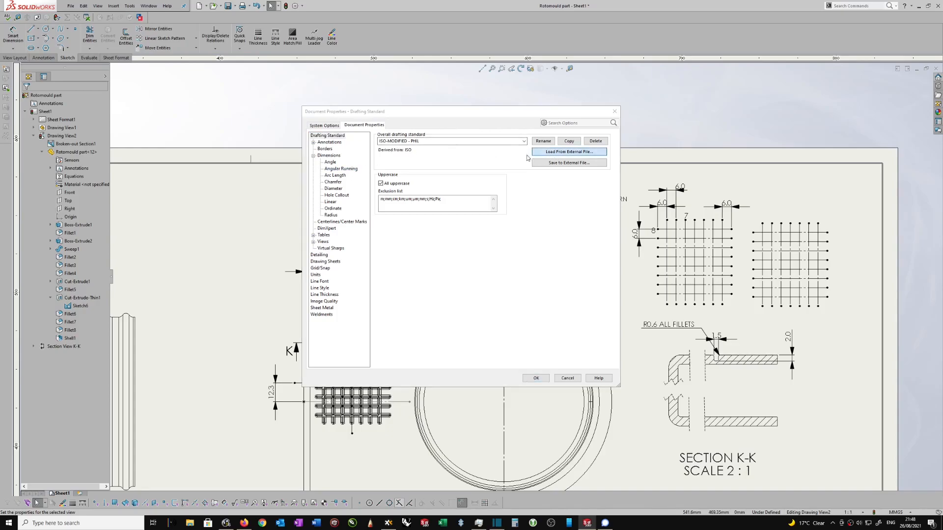
{"action": "left_click", "coordinate": [785, 436]}
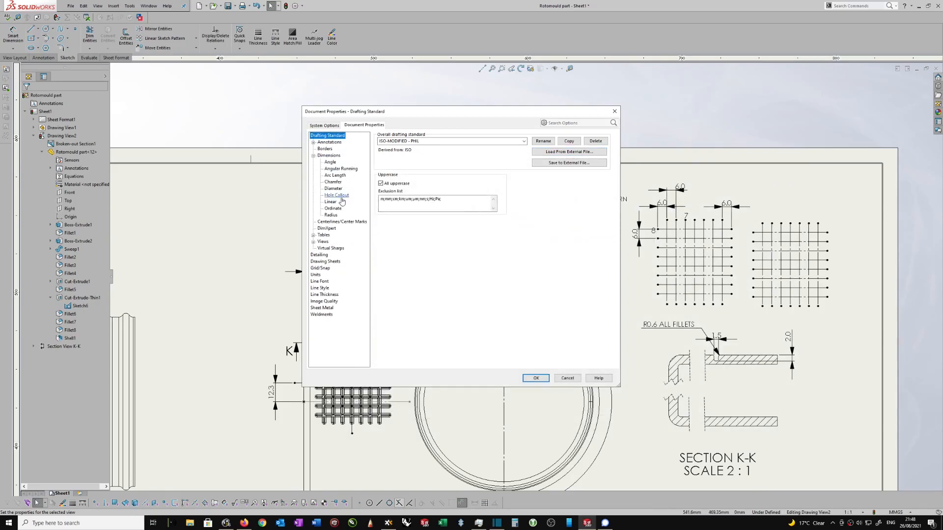
- Preview the solid leader with aligned text for hole callouts, and restore the broken leader with horizontal text
{"action": "left_click", "coordinate": [337, 195]}
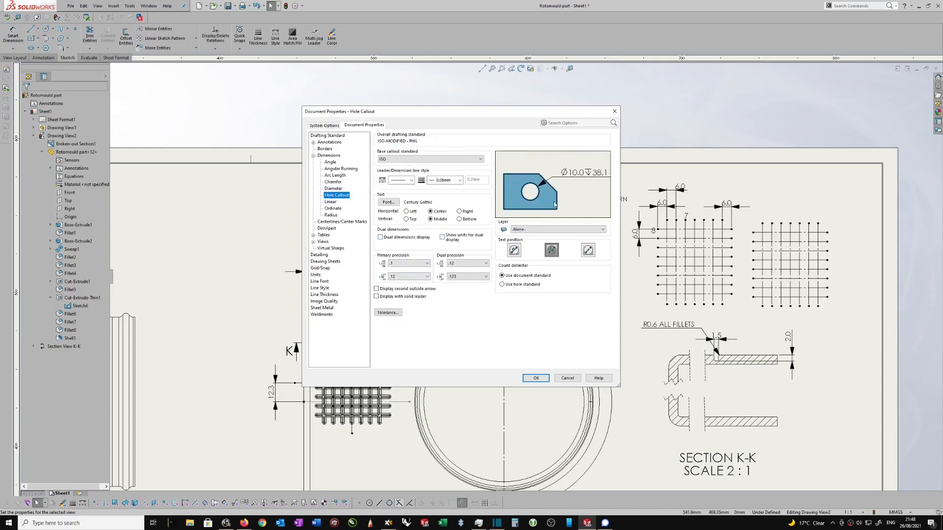
{"action": "left_click", "coordinate": [514, 250]}
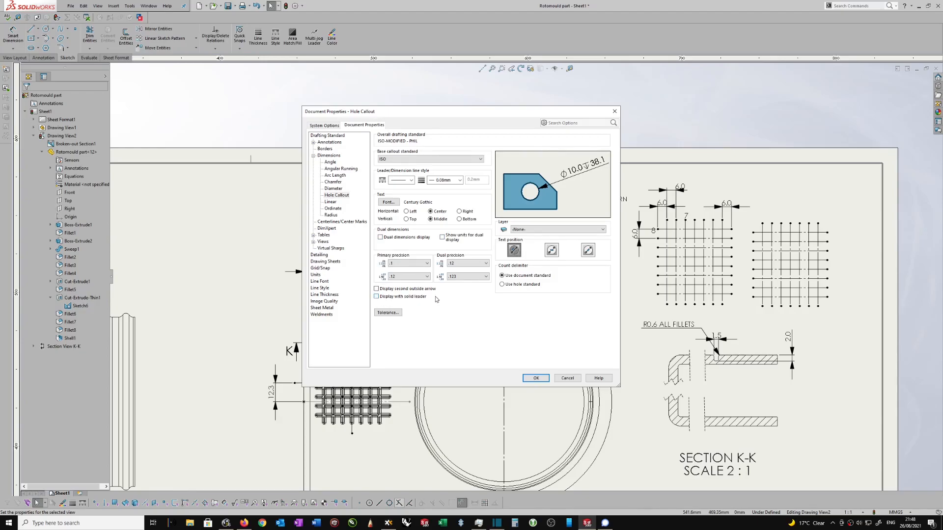
{"action": "left_click", "coordinate": [552, 249]}
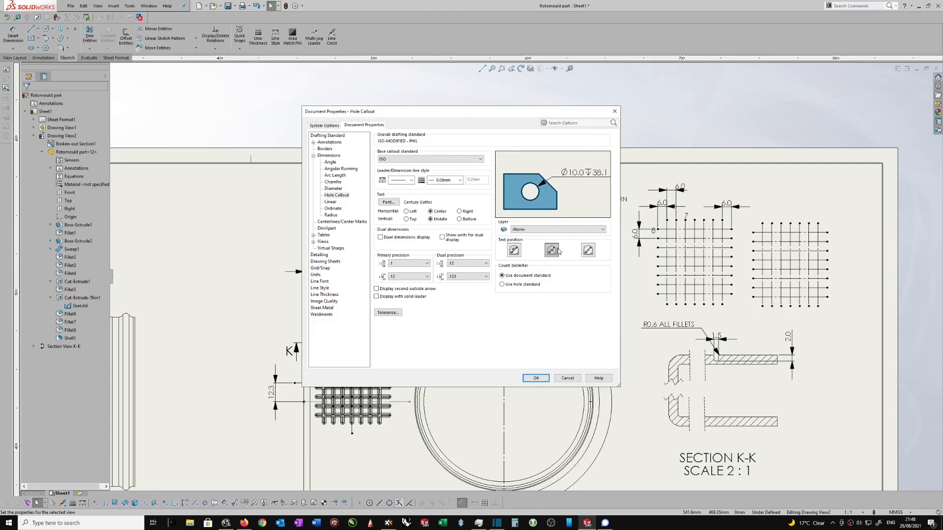
- Review the radius, diameter and general dimension settings, keeping the broken leader with horizontal text for radii
{"action": "left_click", "coordinate": [330, 216]}
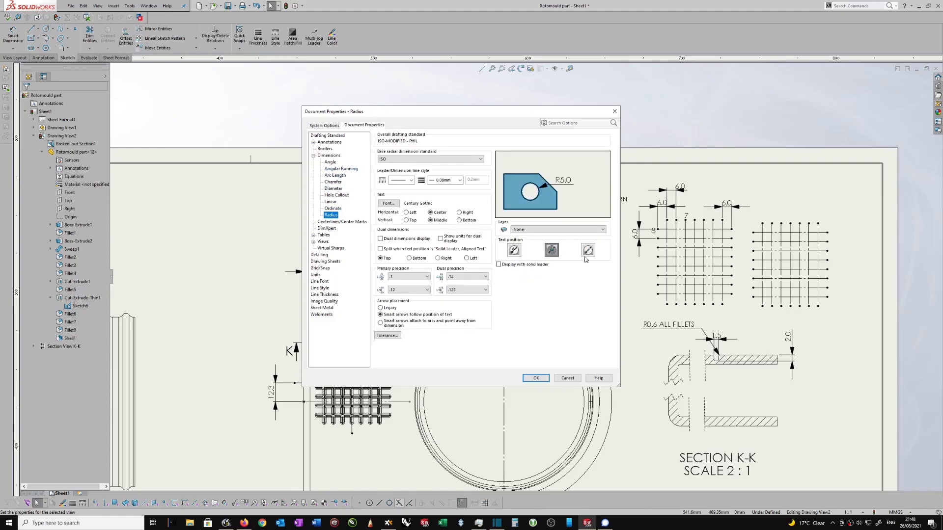
{"action": "left_click", "coordinate": [552, 249]}
{"action": "left_click", "coordinate": [334, 189]}
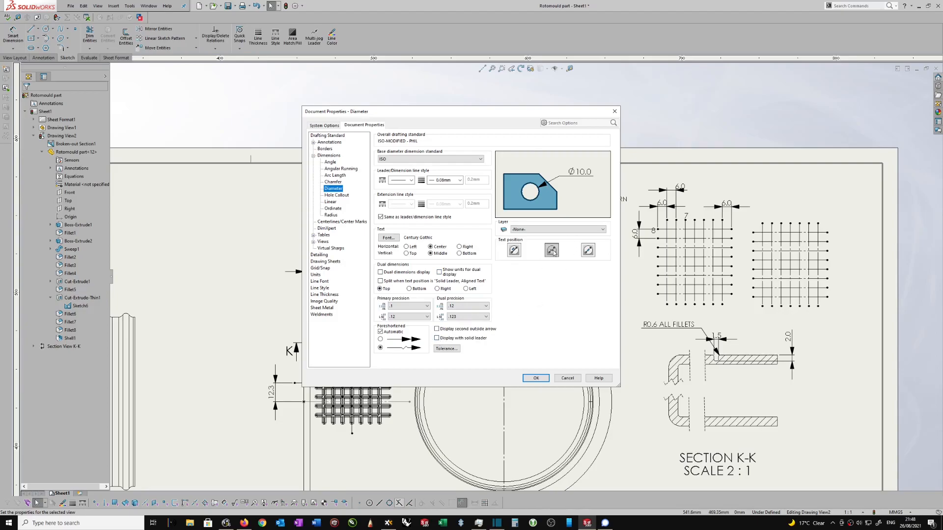
{"action": "double_click", "coordinate": [325, 156]}
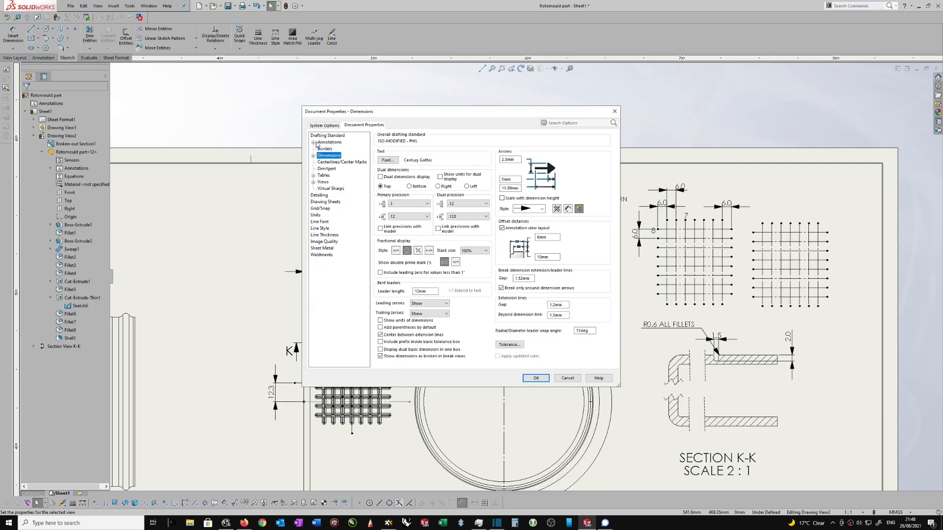
{"action": "left_click", "coordinate": [322, 137]}
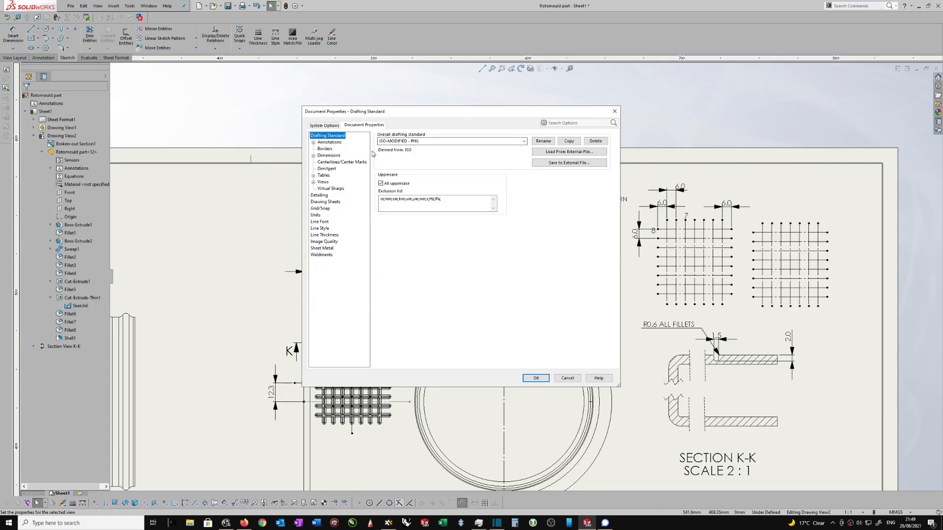
- Save the modified ISO drafting standard over its existing external .sldstd file and accept the document properties
{"action": "left_click", "coordinate": [420, 141]}
{"action": "left_click", "coordinate": [563, 164]}
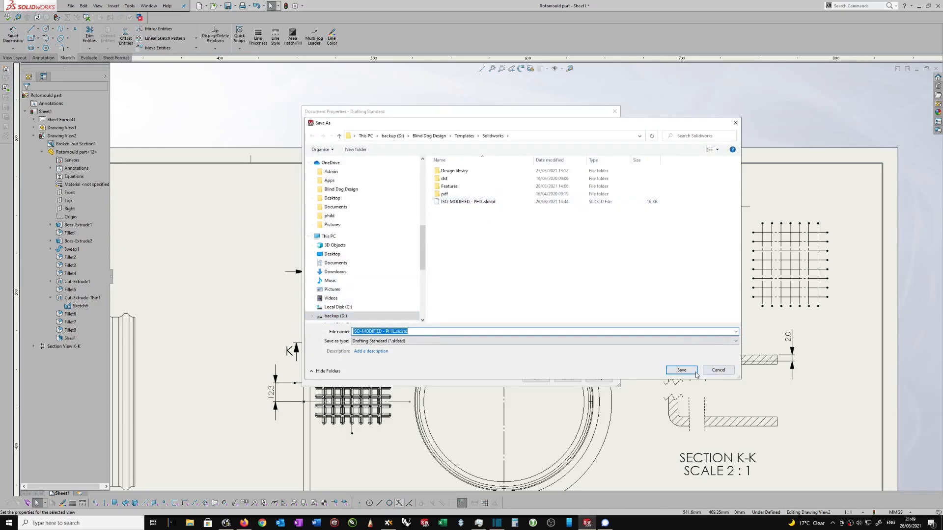
{"action": "left_click", "coordinate": [680, 371]}
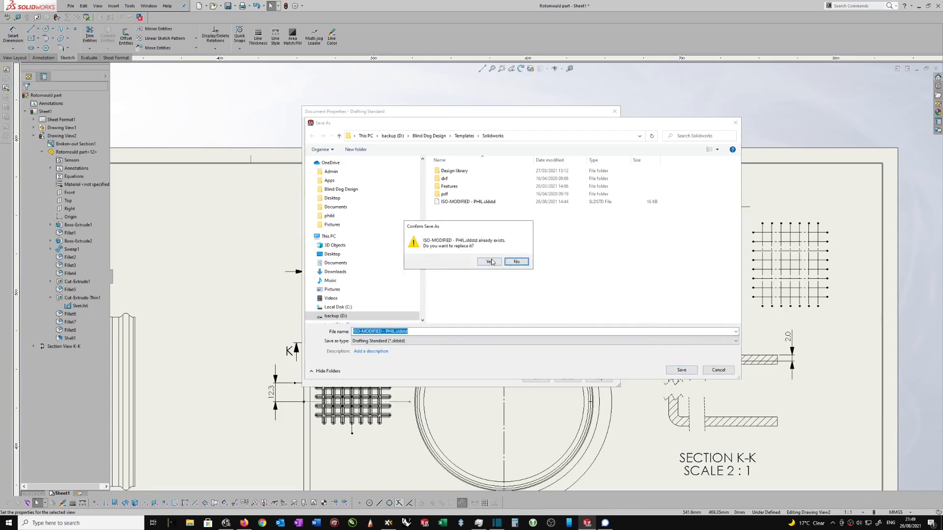
{"action": "left_click", "coordinate": [489, 262]}
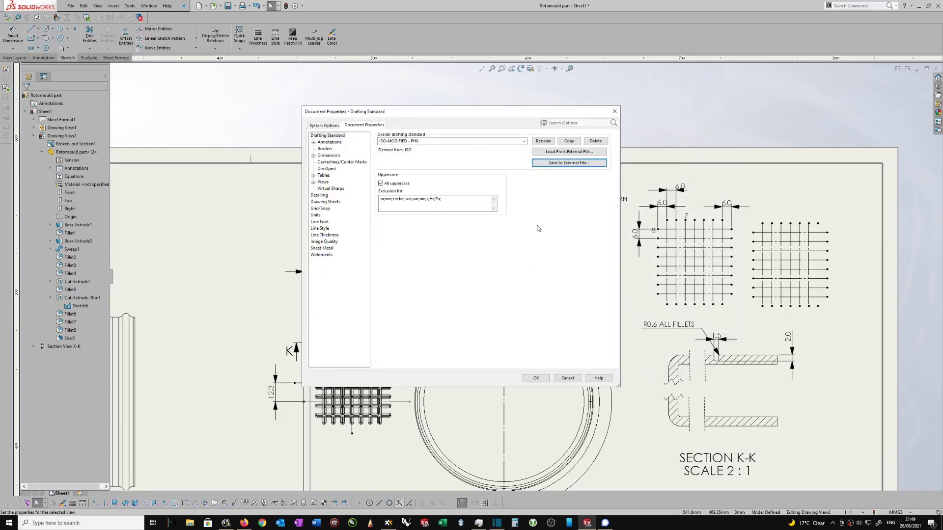
{"action": "left_click", "coordinate": [536, 378]}
{"action": "scroll", "coordinate": [305, 105], "scroll_direction": "up", "scroll_amount": 5}
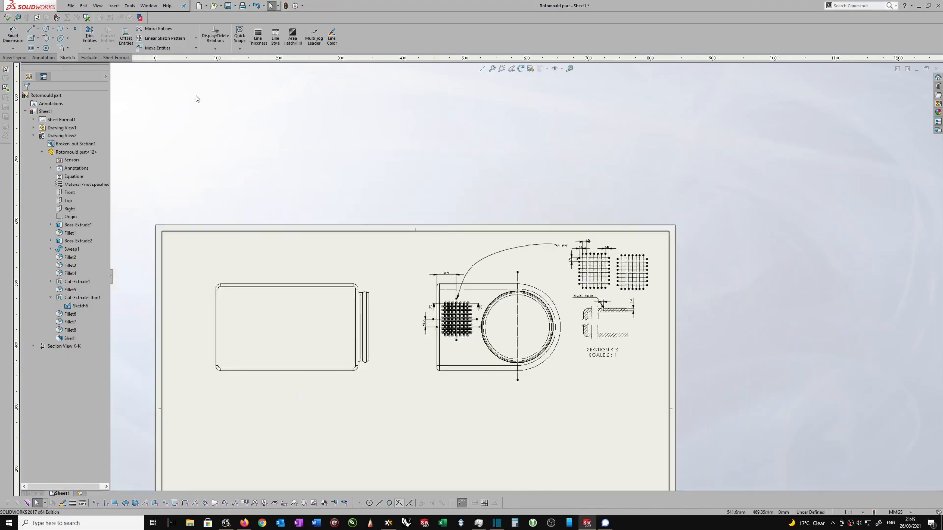
- Create a new drawing from the A2 - BDD NoLogo template
{"action": "left_click", "coordinate": [71, 6]}
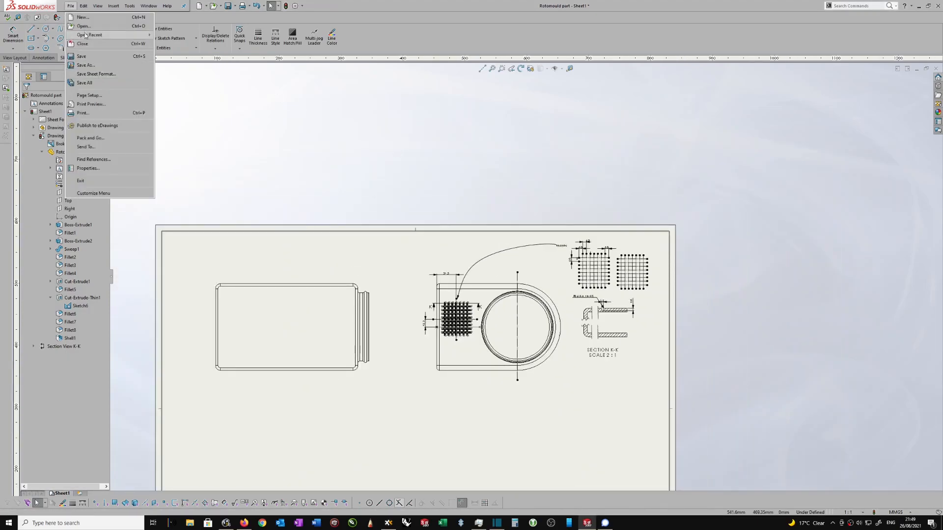
{"action": "left_click", "coordinate": [82, 17]}
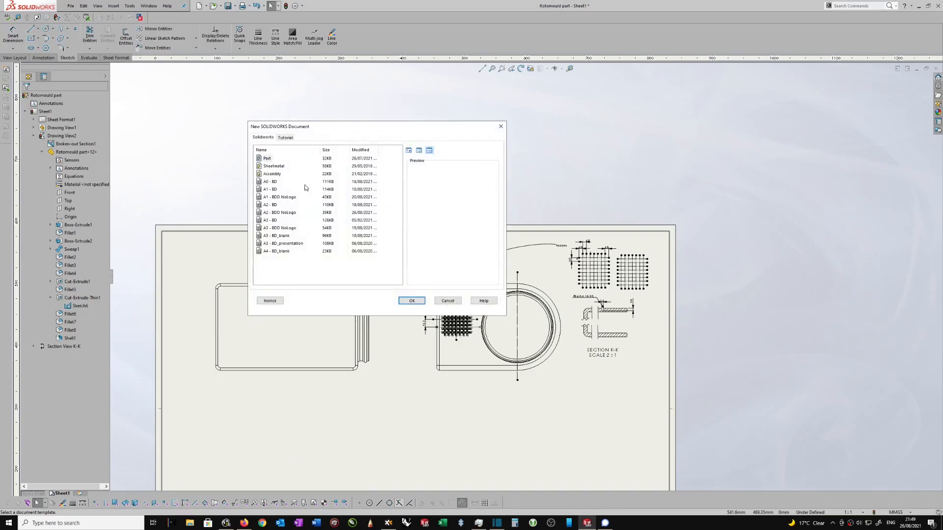
{"action": "left_click", "coordinate": [283, 213]}
{"action": "left_click", "coordinate": [411, 301]}
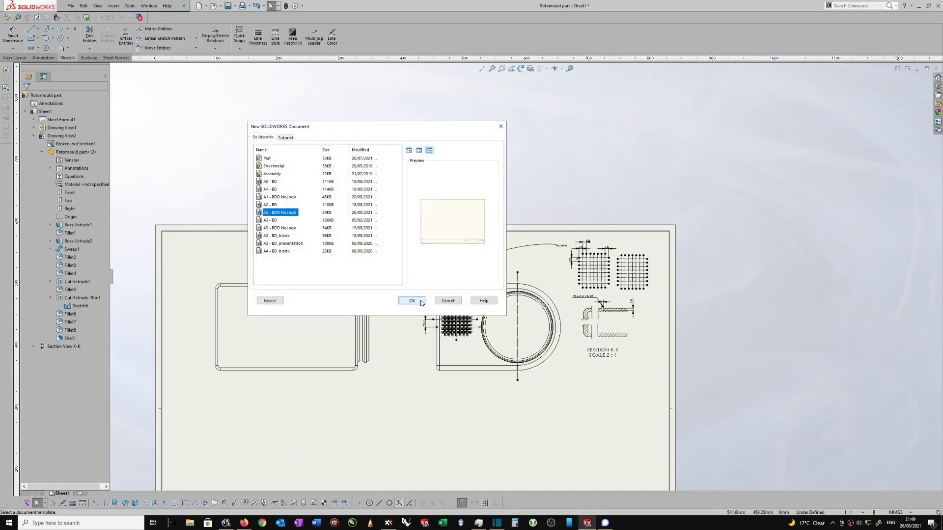
{"action": "scroll", "coordinate": [589, 221], "scroll_direction": "down", "scroll_amount": 5}
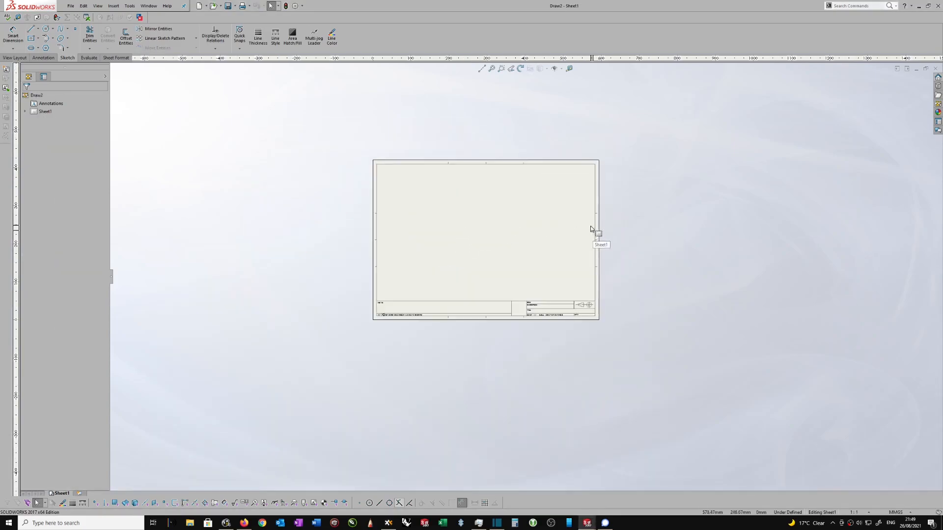
- Inspect the new drawing's hole callout dimension settings, toggling the solid leader on and back off to compare text positions
{"action": "left_click", "coordinate": [295, 5]}
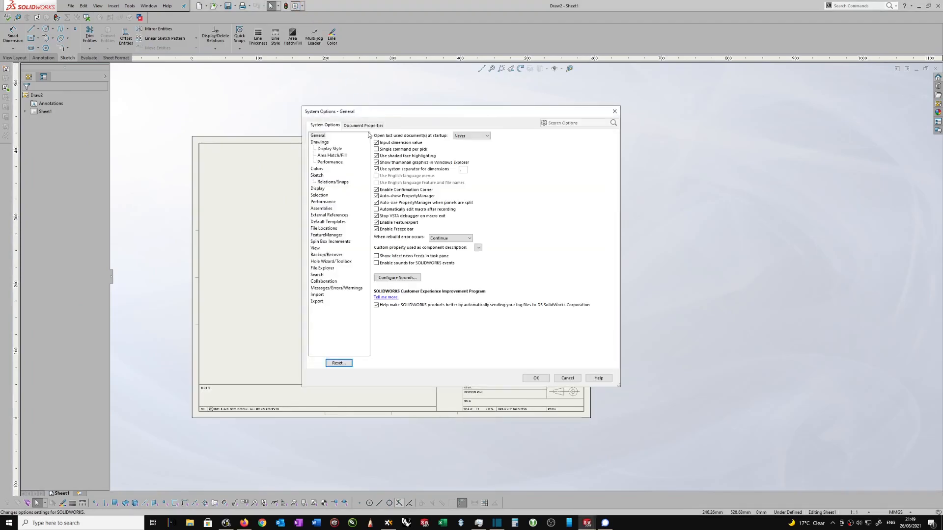
{"action": "left_click", "coordinate": [363, 125]}
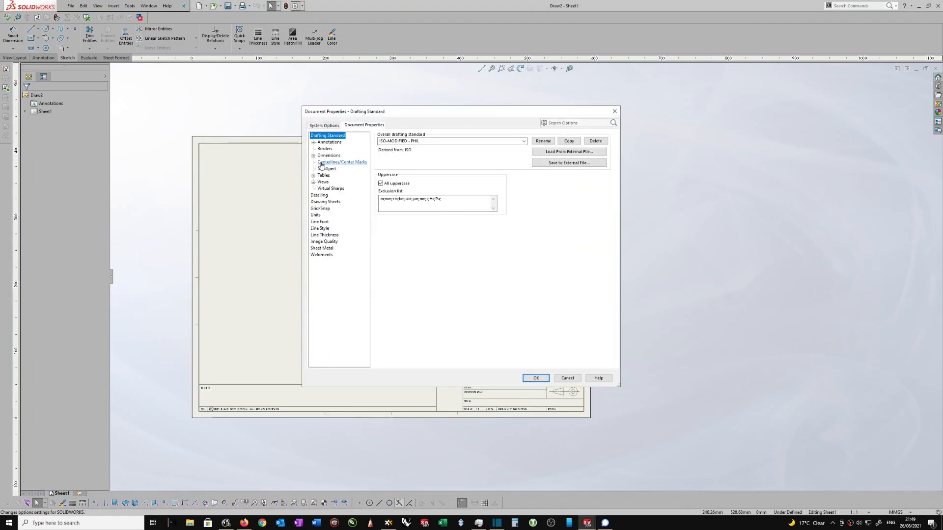
{"action": "left_click", "coordinate": [313, 155]}
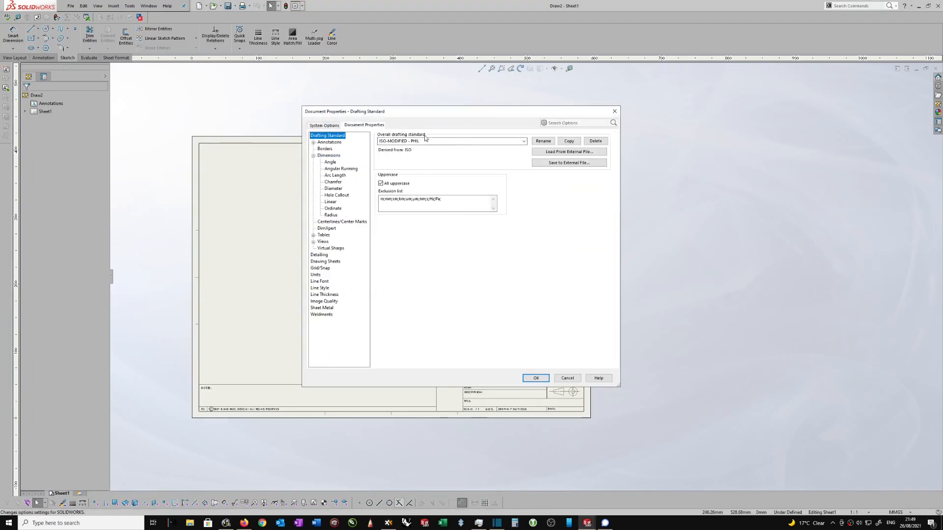
{"action": "left_click", "coordinate": [330, 196]}
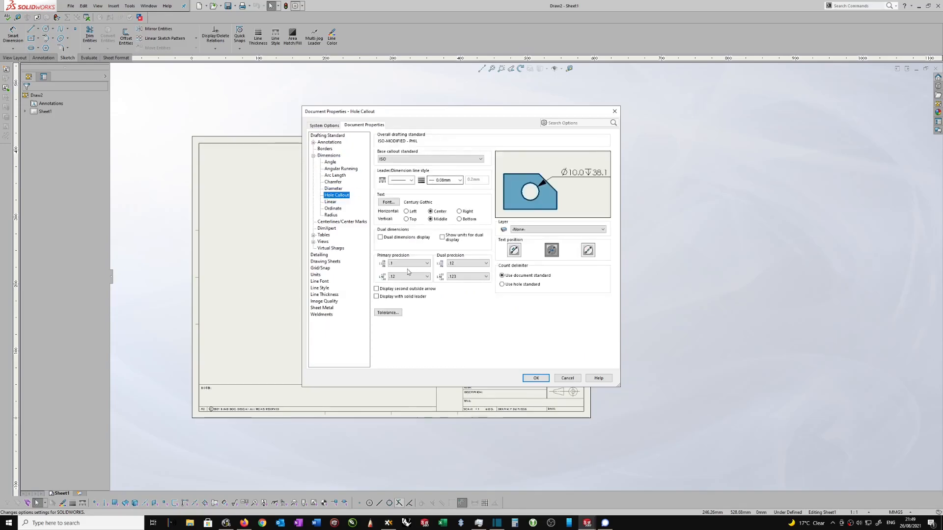
{"action": "left_click", "coordinate": [376, 296]}
{"action": "left_click", "coordinate": [551, 250]}
{"action": "left_click", "coordinate": [376, 296]}
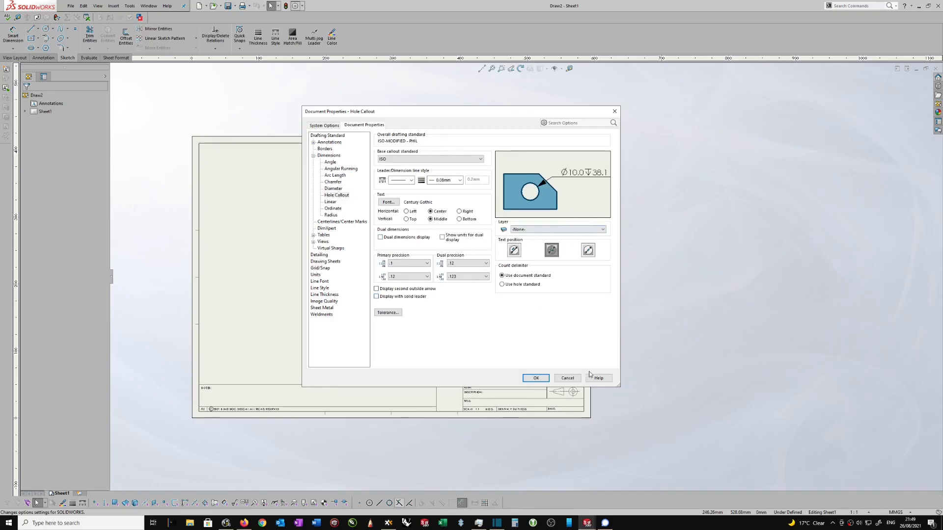
- Load the modified ISO drafting standard from its external .sldstd file and accept the document properties
{"action": "left_click", "coordinate": [329, 136]}
{"action": "left_click", "coordinate": [562, 165]}
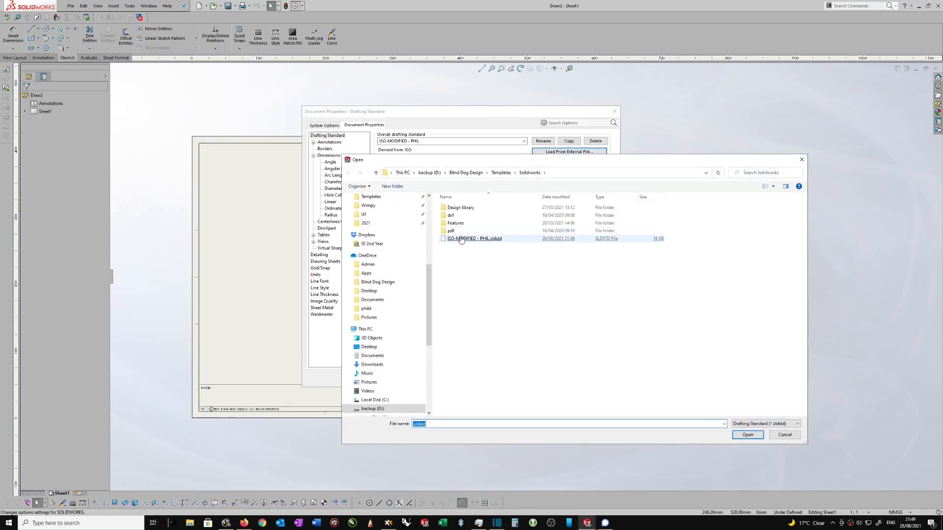
{"action": "double_click", "coordinate": [461, 239]}
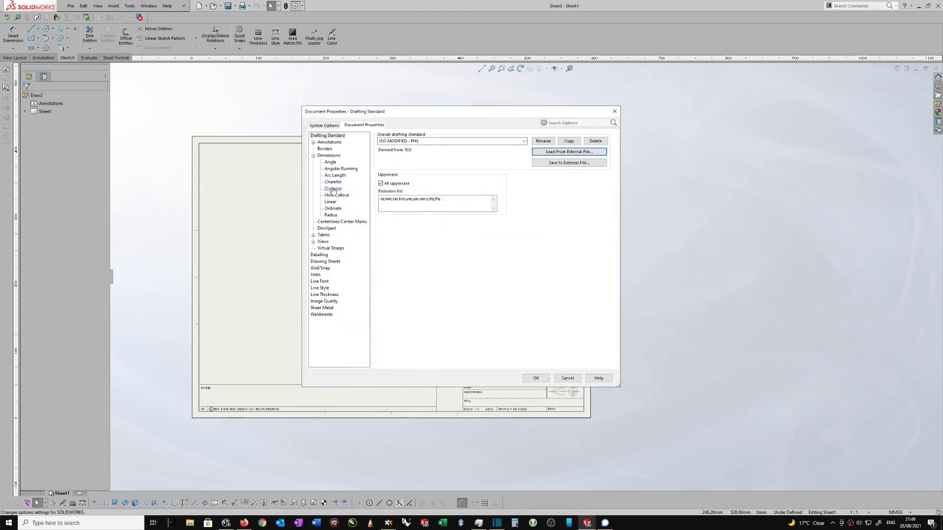
{"action": "left_click", "coordinate": [538, 377]}
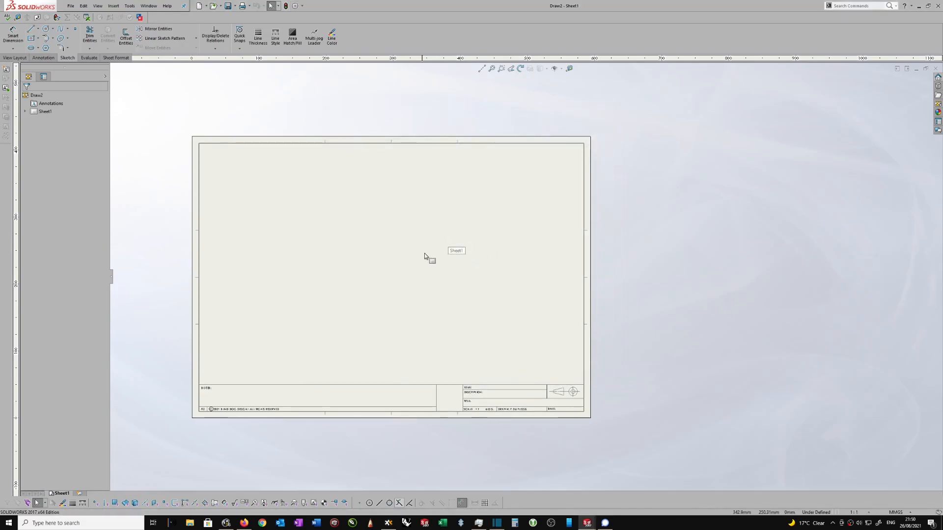
- Save the blank drawing as a drawing template, replacing the existing A2 - BDD NoLogo.drwdot
{"action": "scroll", "coordinate": [400, 235], "scroll_direction": "down", "scroll_amount": 1}
{"action": "left_click", "coordinate": [71, 5]}
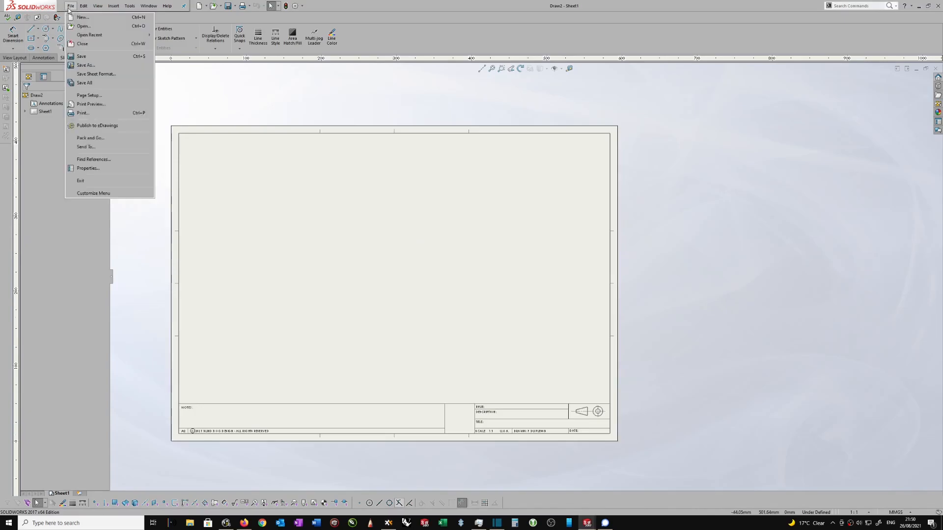
{"action": "left_click", "coordinate": [90, 69]}
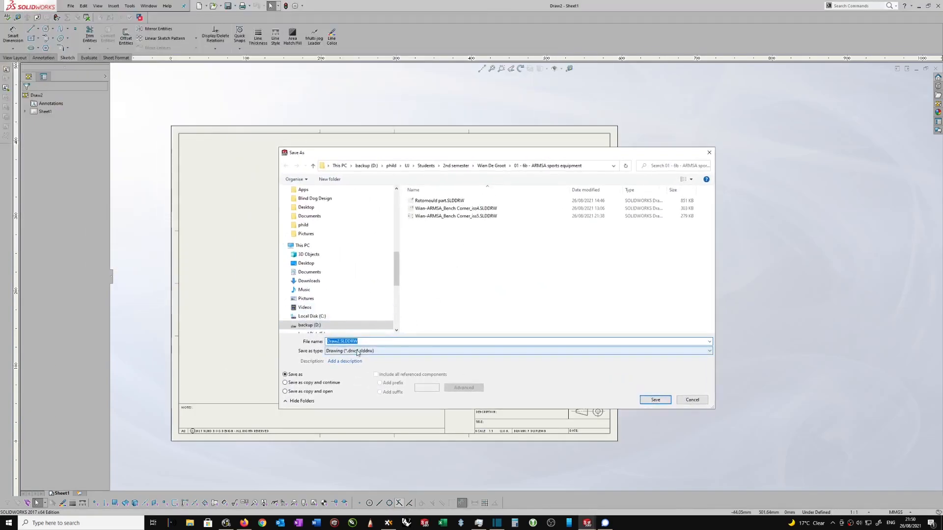
{"action": "left_click", "coordinate": [352, 351]}
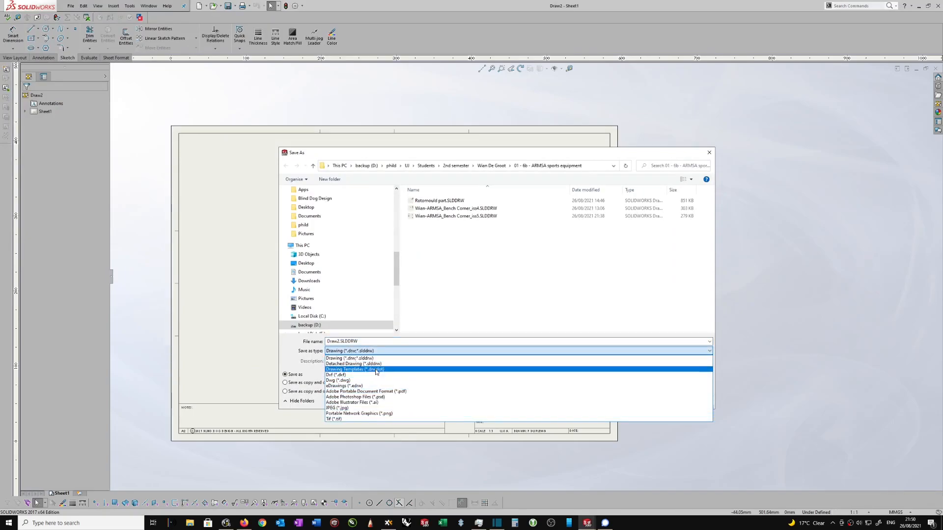
{"action": "left_click", "coordinate": [376, 370]}
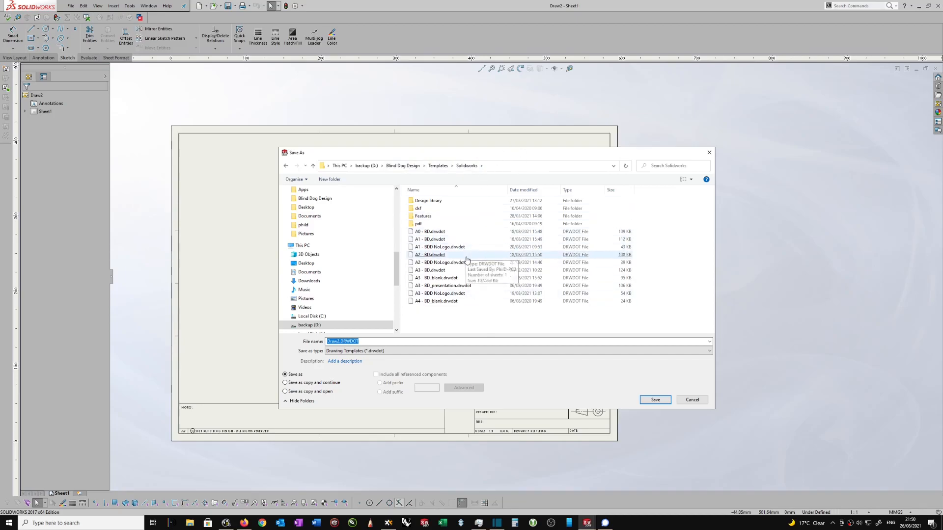
{"action": "left_click", "coordinate": [449, 264]}
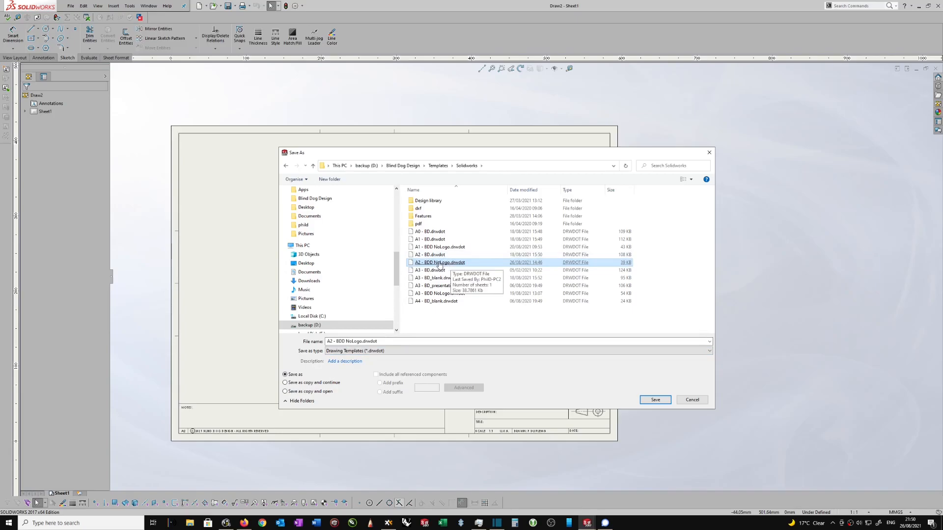
{"action": "left_click", "coordinate": [655, 400]}
{"action": "left_click", "coordinate": [490, 261]}
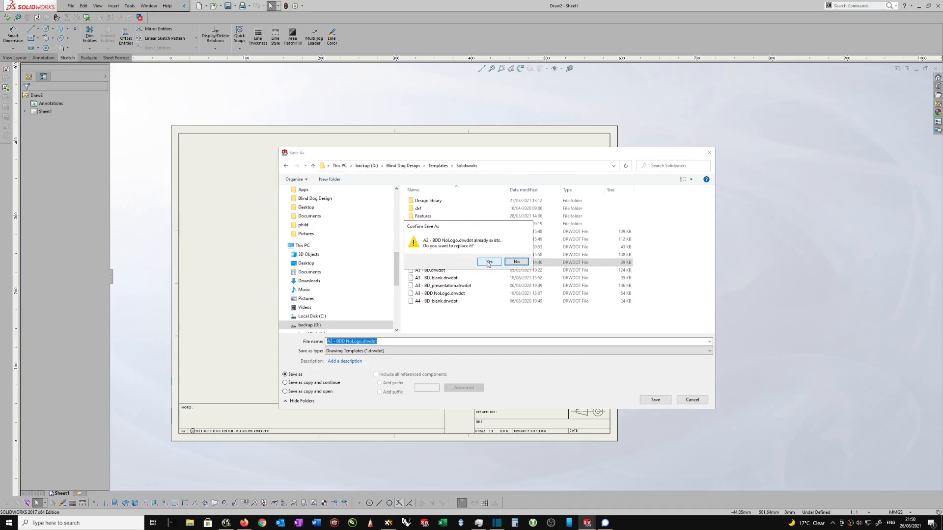
- Save the sheet format over the existing A2 - BDD NoLogo.slddrt file
{"action": "left_click", "coordinate": [70, 5]}
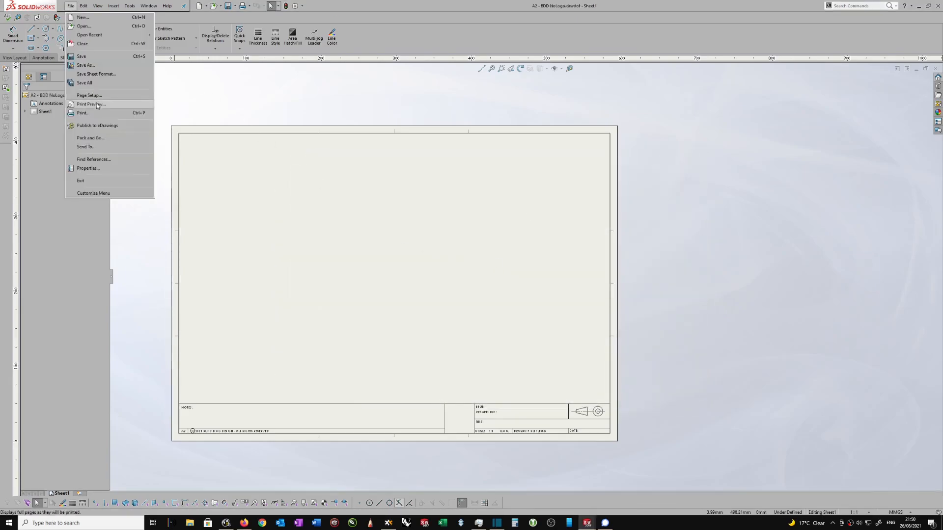
{"action": "left_click", "coordinate": [93, 74]}
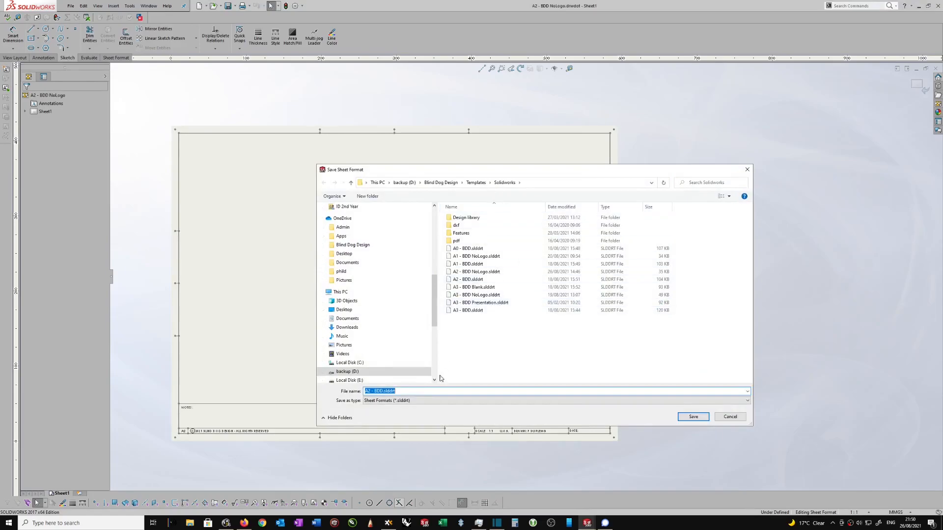
{"action": "double_click", "coordinate": [493, 272]}
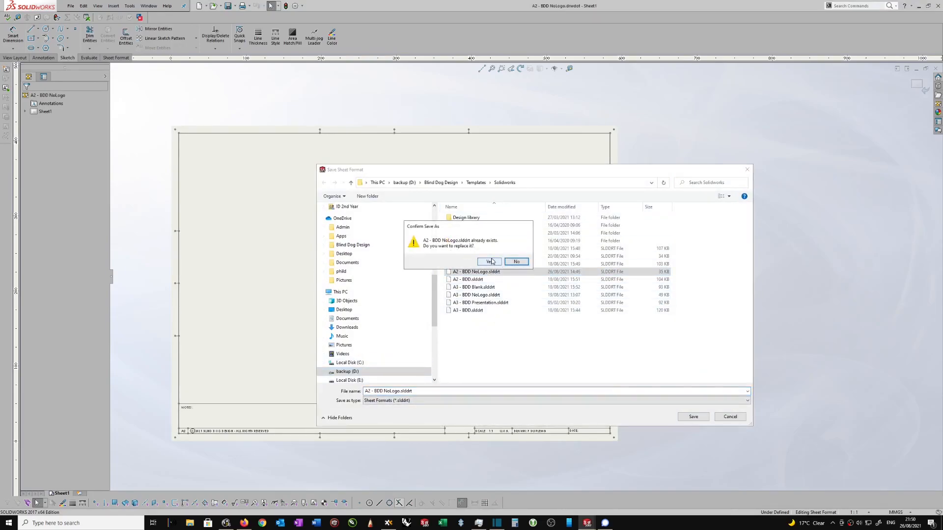
{"action": "left_click", "coordinate": [491, 262]}
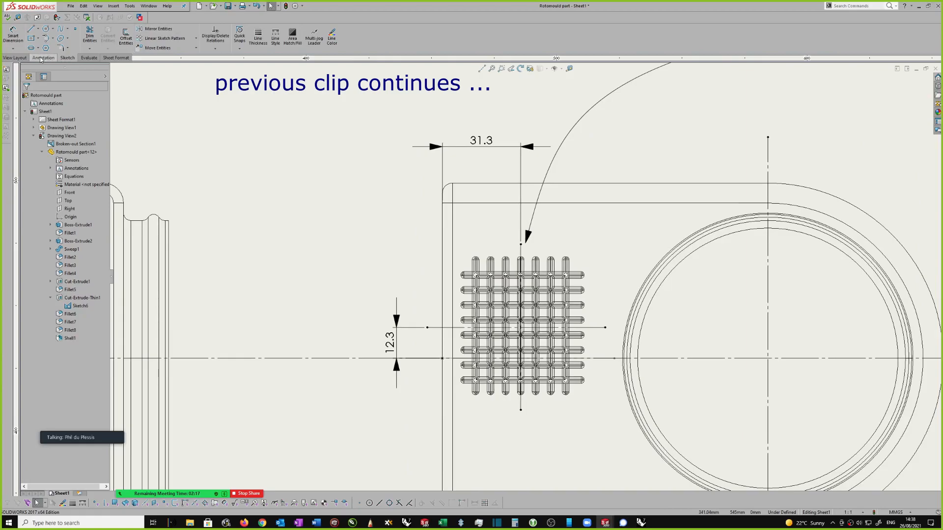
- Start a section view with a horizontal cutting line through the upper ends of the grid's vertical slots in the end view
{"action": "left_click", "coordinate": [16, 58]}
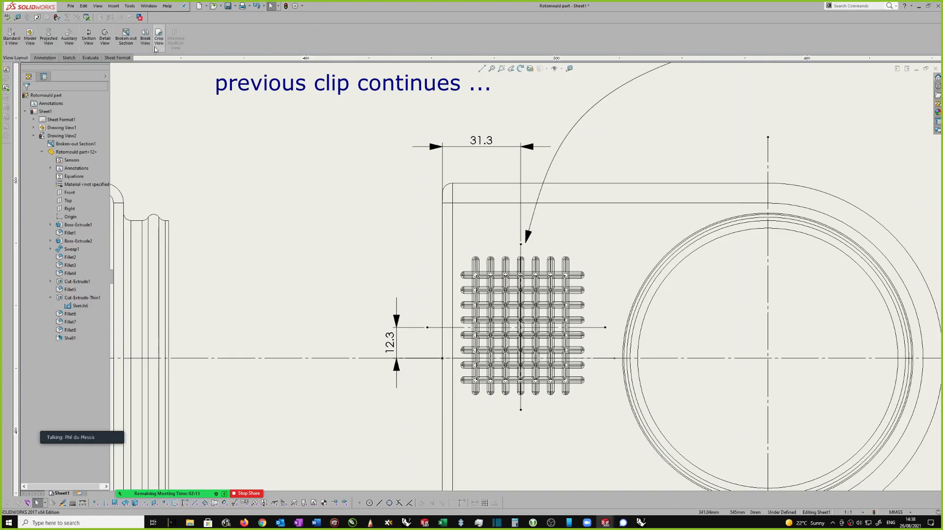
{"action": "left_click", "coordinate": [89, 40]}
{"action": "scroll", "coordinate": [370, 229], "scroll_direction": "down", "scroll_amount": 2}
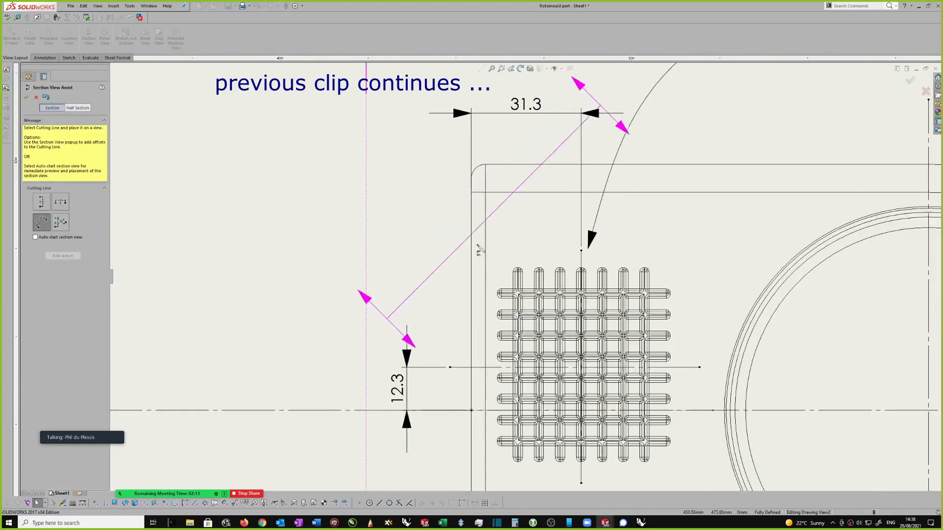
{"action": "left_click", "coordinate": [59, 204]}
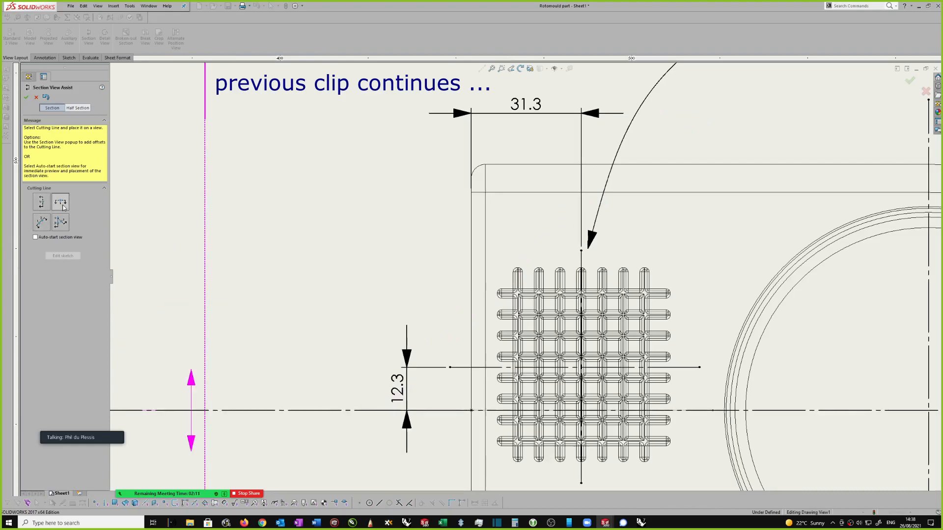
{"action": "left_click", "coordinate": [500, 284]}
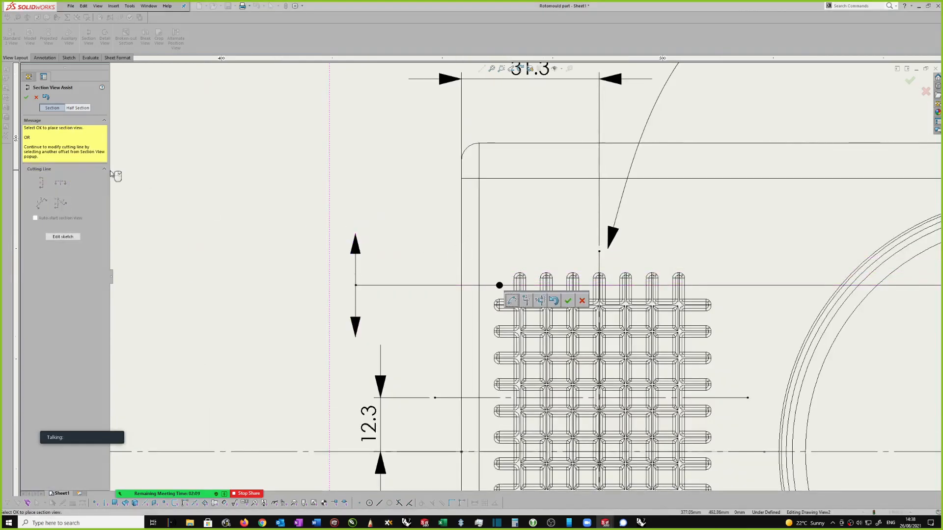
- Edit the cutting line's sketch and shorten both ends so it spans only the part's outer wall and the slot grid
{"action": "left_click", "coordinate": [63, 237]}
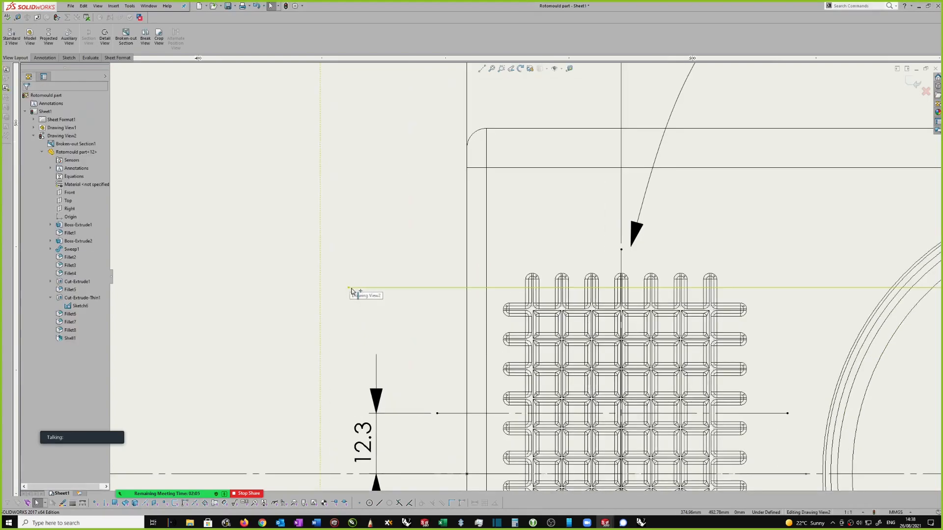
{"action": "left_click_drag", "start_coordinate": [348, 288], "coordinate": [433, 289]}
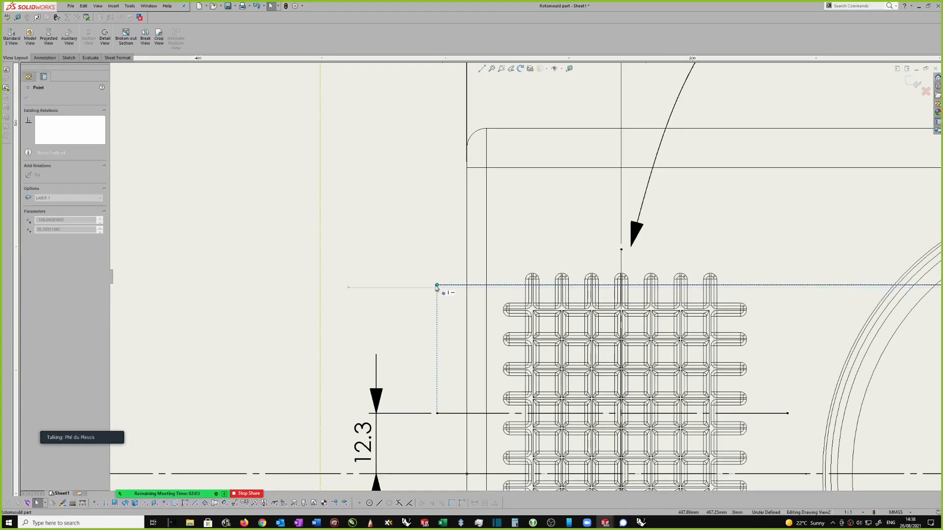
{"action": "scroll", "coordinate": [433, 290], "scroll_direction": "up", "scroll_amount": 2}
{"action": "scroll", "coordinate": [678, 293], "scroll_direction": "up", "scroll_amount": 4}
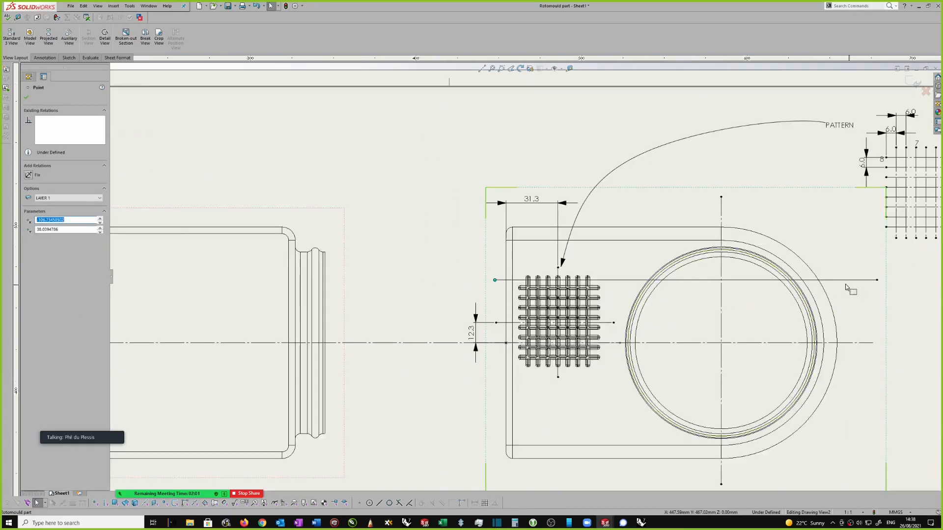
{"action": "scroll", "coordinate": [781, 274], "scroll_direction": "down", "scroll_amount": 1}
{"action": "left_click_drag", "start_coordinate": [687, 279], "coordinate": [501, 282]}
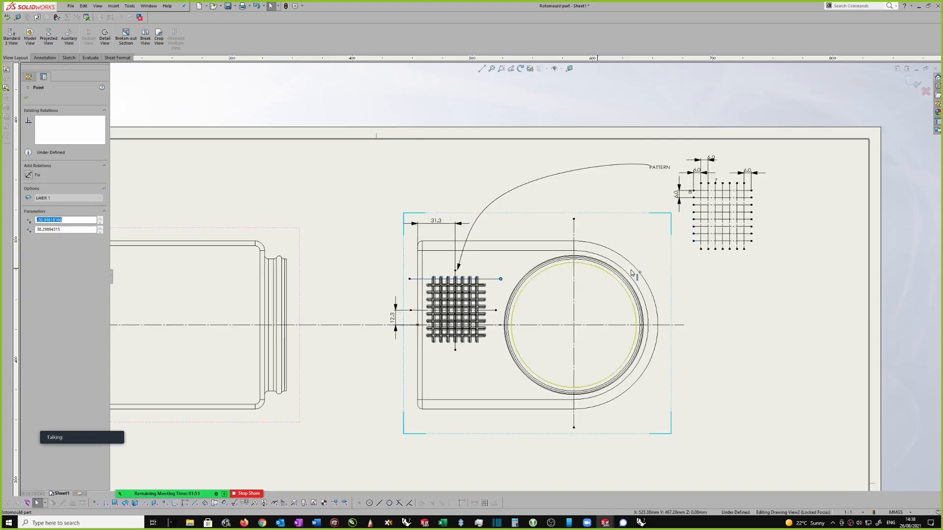
- Finish the cutting line, set the partial section view to a custom scale of 2:1, and place it above the sheet
{"action": "left_click", "coordinate": [913, 86]}
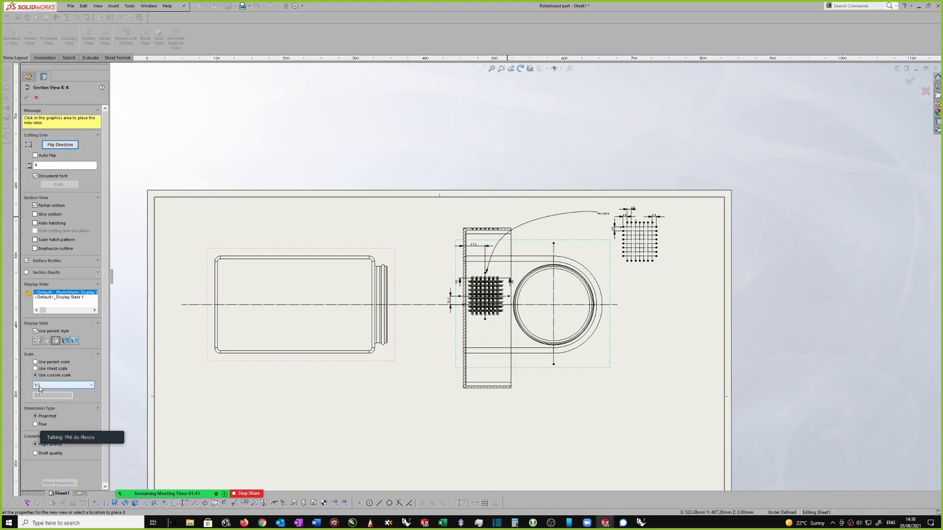
{"action": "left_click", "coordinate": [39, 386]}
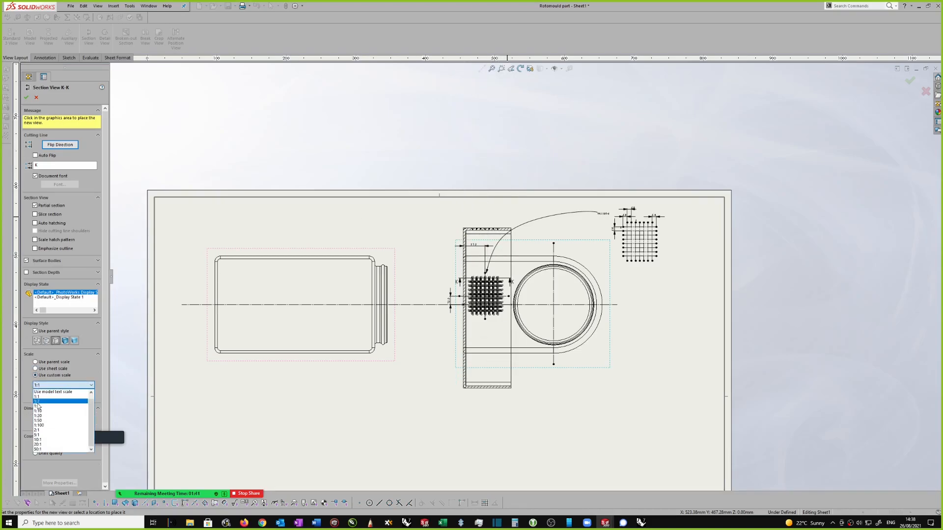
{"action": "left_click", "coordinate": [37, 431]}
{"action": "scroll", "coordinate": [488, 216], "scroll_direction": "up", "scroll_amount": 4}
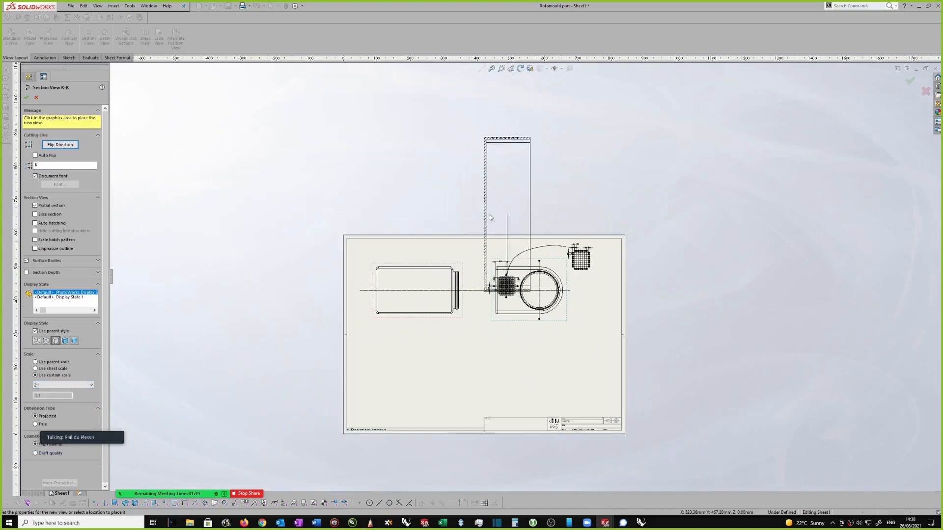
{"action": "left_click", "coordinate": [520, 151]}
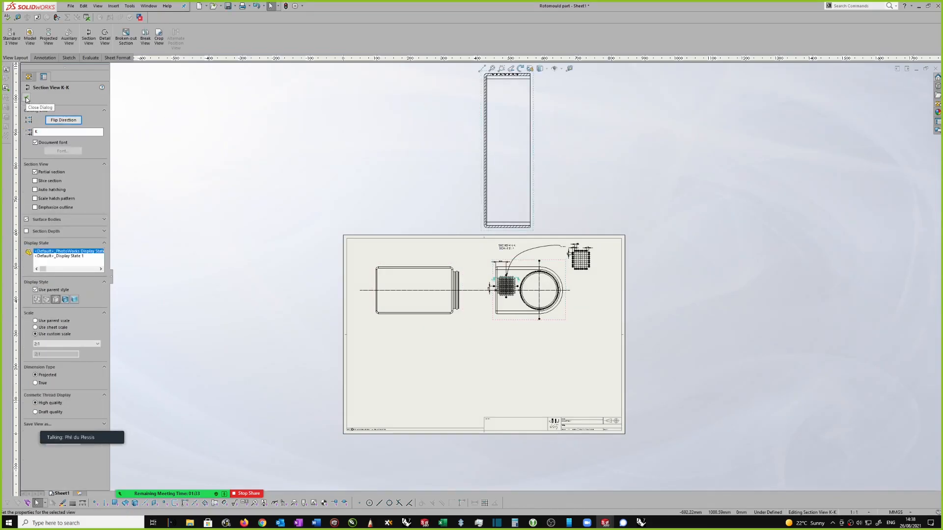
{"action": "left_click", "coordinate": [27, 98]}
{"action": "scroll", "coordinate": [549, 141], "scroll_direction": "up", "scroll_amount": 2}
{"action": "scroll", "coordinate": [530, 173], "scroll_direction": "down", "scroll_amount": 1}
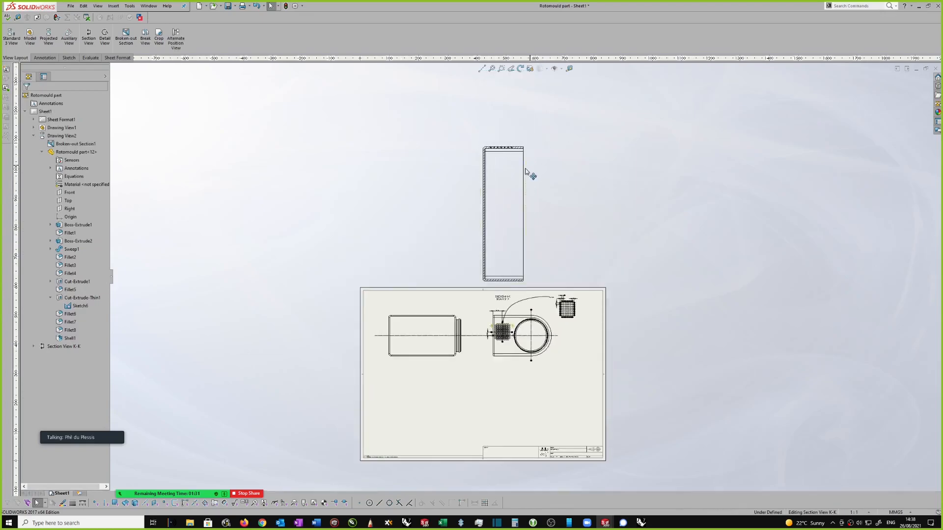
- Set the 2:1 section view above the sheet to show a slice section only, and accept the change
{"action": "left_click", "coordinate": [523, 169]}
{"action": "scroll", "coordinate": [539, 158], "scroll_direction": "down", "scroll_amount": 2}
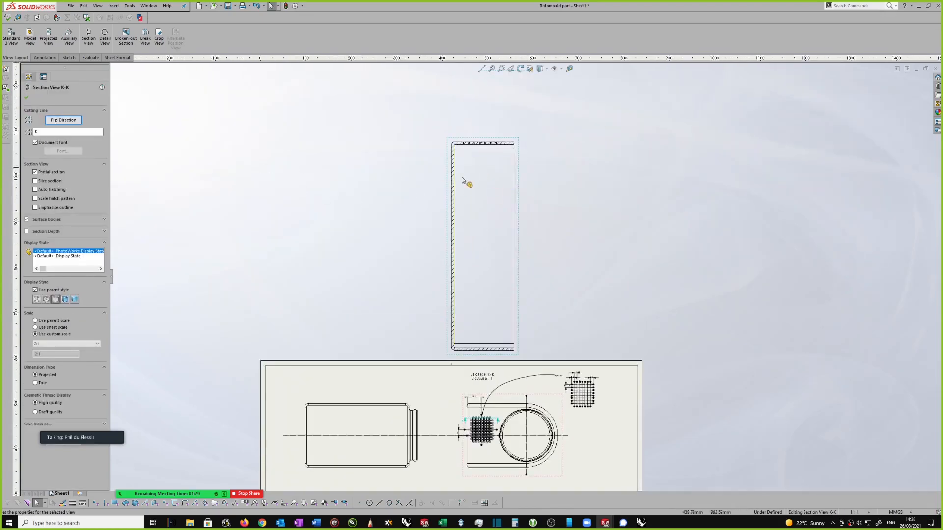
{"action": "scroll", "coordinate": [442, 162], "scroll_direction": "down", "scroll_amount": 1}
{"action": "left_click", "coordinate": [34, 181]}
{"action": "scroll", "coordinate": [516, 162], "scroll_direction": "down", "scroll_amount": 1}
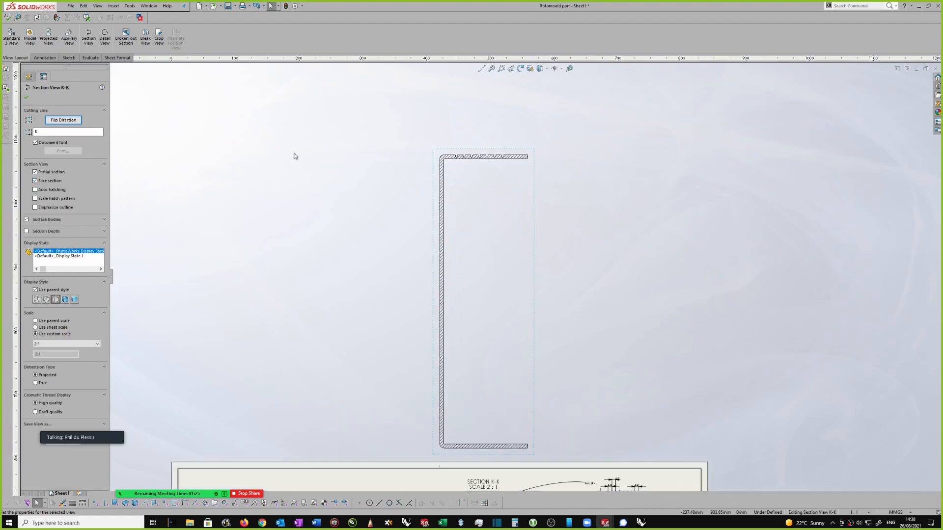
{"action": "left_click", "coordinate": [28, 100]}
{"action": "scroll", "coordinate": [554, 183], "scroll_direction": "down", "scroll_amount": 1}
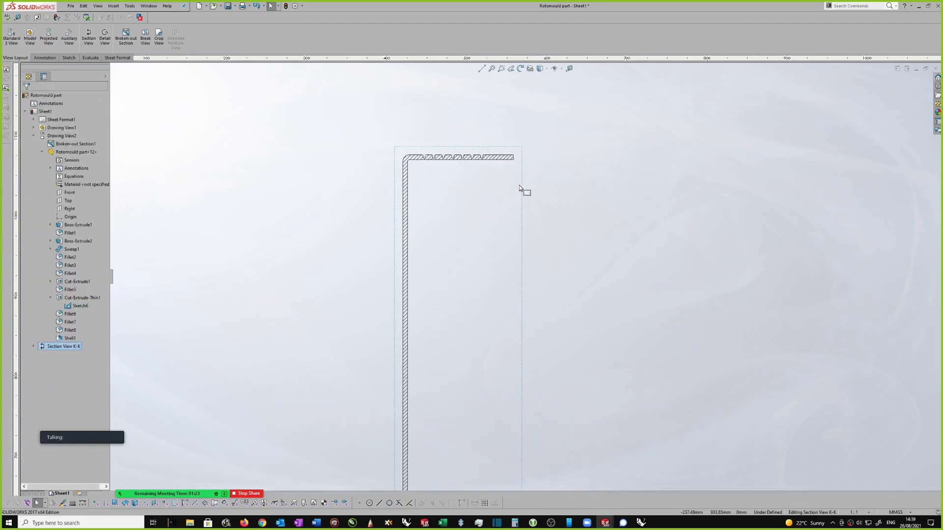
- Shorten the section view's width with a pair of vertical break lines, from near the wall's outer corner to the last slot, with a 10 mm gap
{"action": "left_click", "coordinate": [522, 184]}
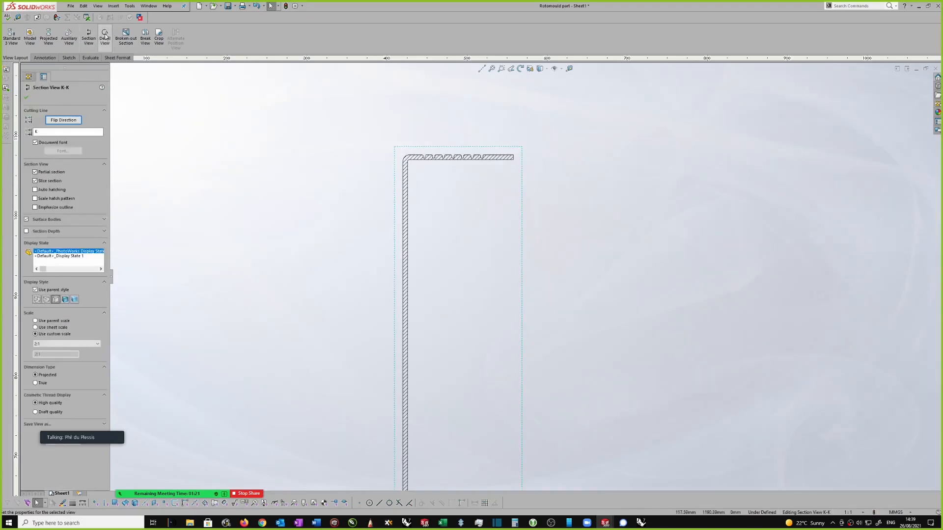
{"action": "left_click", "coordinate": [145, 39]}
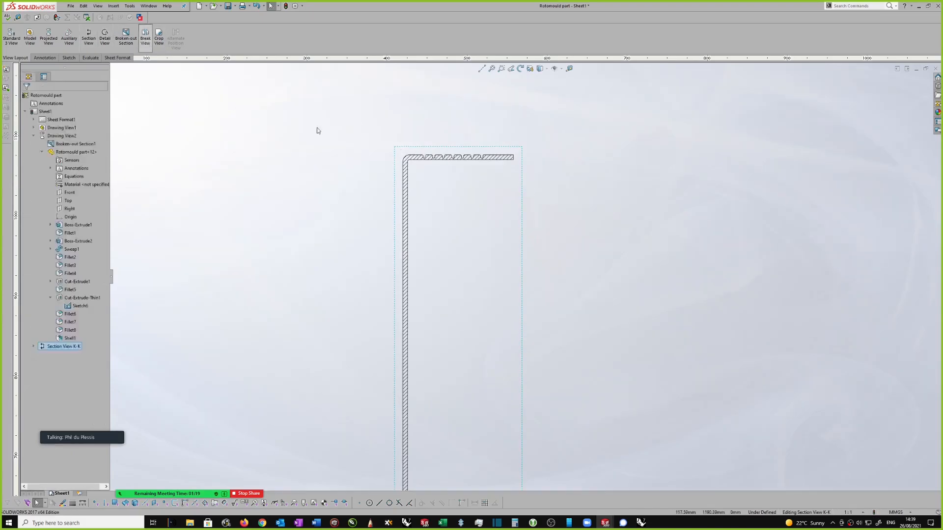
{"action": "left_click", "coordinate": [414, 191]}
{"action": "scroll", "coordinate": [444, 182], "scroll_direction": "up", "scroll_amount": 1}
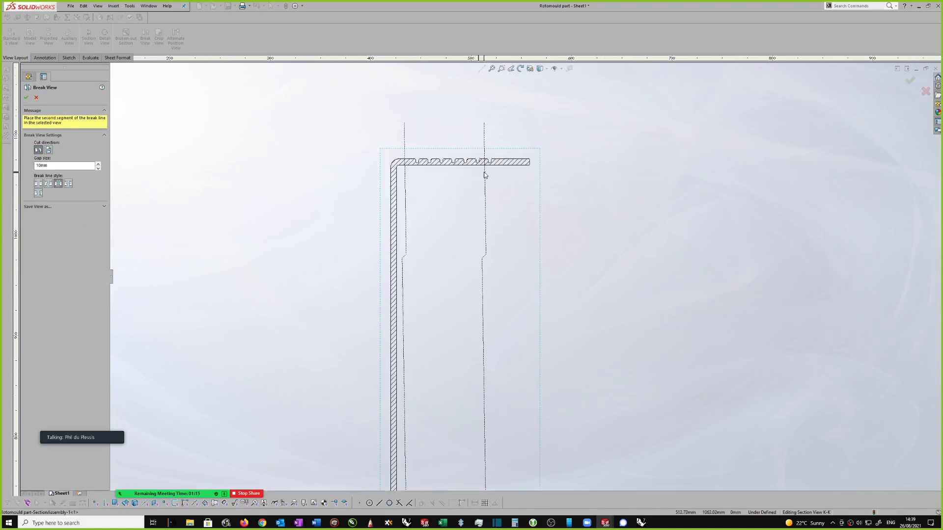
{"action": "left_click", "coordinate": [482, 172]}
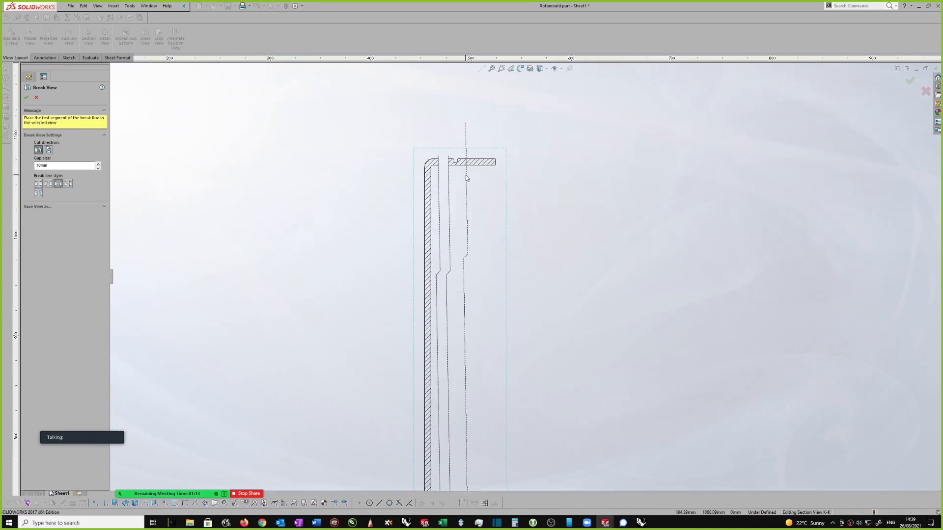
{"action": "scroll", "coordinate": [459, 182], "scroll_direction": "up", "scroll_amount": 1}
{"action": "scroll", "coordinate": [482, 186], "scroll_direction": "down", "scroll_amount": 4}
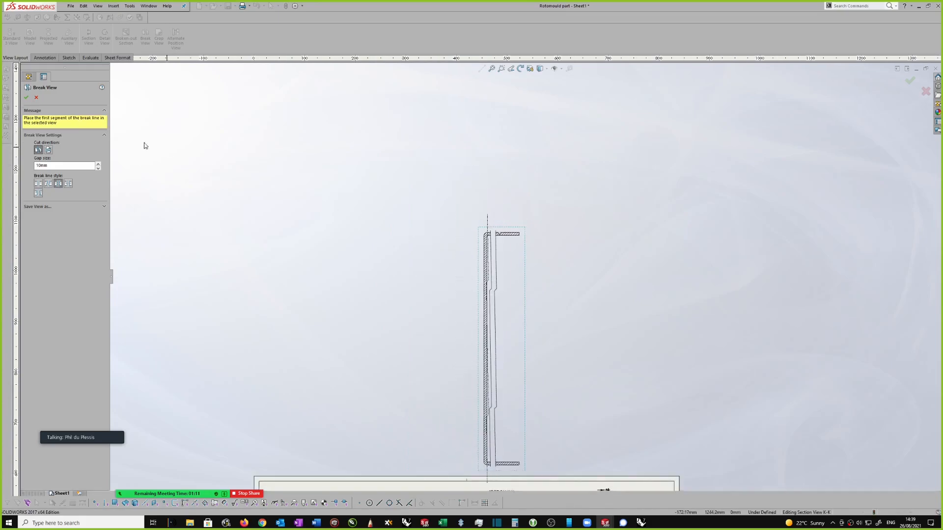
{"action": "left_click", "coordinate": [26, 98]}
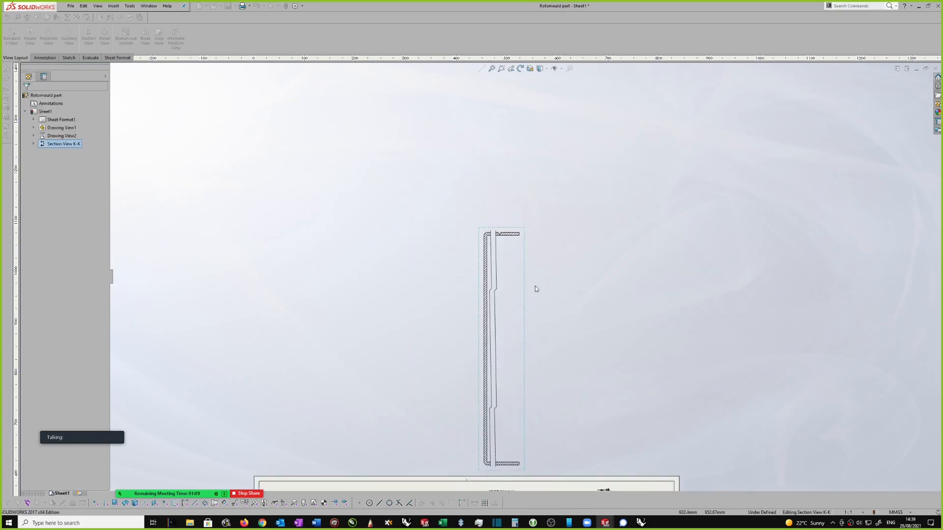
- Shorten the section view's height with a pair of horizontal break lines between its two long walls, with a 10 mm gap
{"action": "scroll", "coordinate": [537, 287], "scroll_direction": "up", "scroll_amount": 2}
{"action": "left_click", "coordinate": [146, 39]}
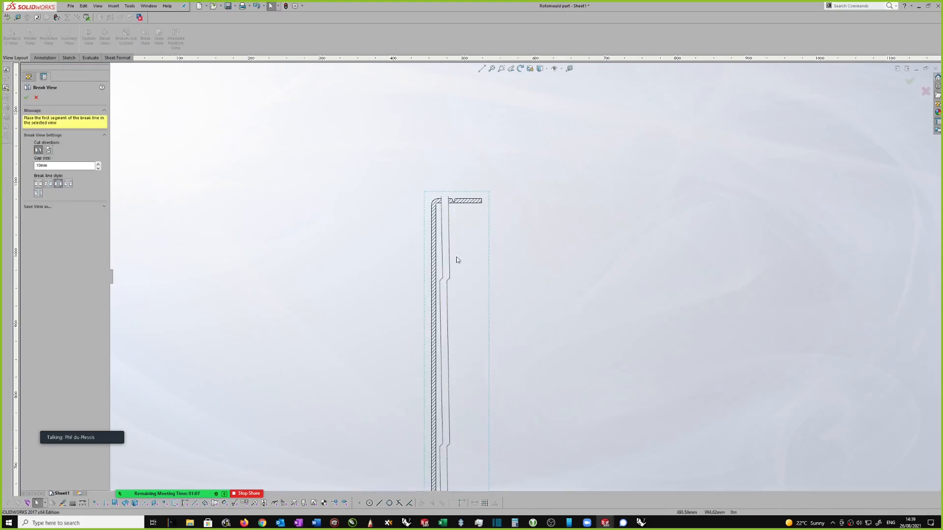
{"action": "scroll", "coordinate": [462, 235], "scroll_direction": "up", "scroll_amount": 1}
{"action": "left_click", "coordinate": [48, 150]}
{"action": "left_click", "coordinate": [474, 201]}
{"action": "scroll", "coordinate": [506, 276], "scroll_direction": "down", "scroll_amount": 2}
{"action": "scroll", "coordinate": [499, 429], "scroll_direction": "up", "scroll_amount": 3}
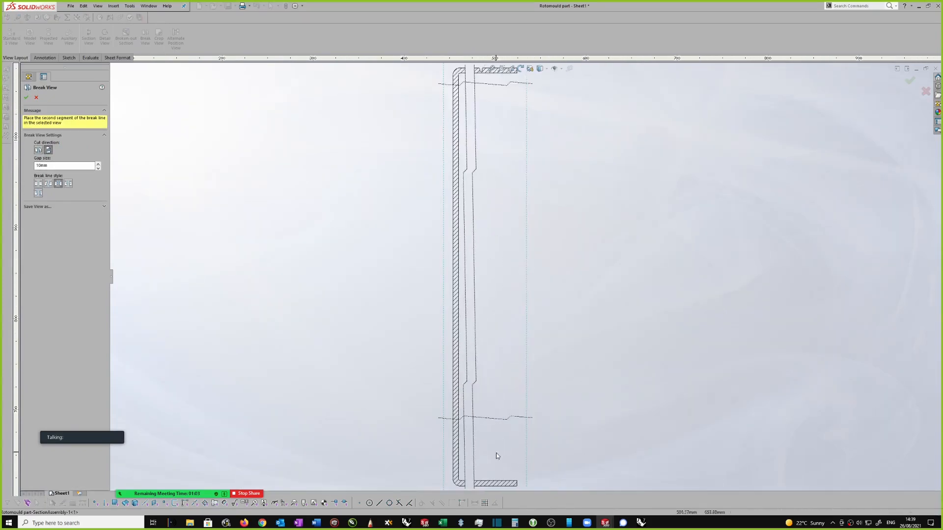
{"action": "left_click", "coordinate": [493, 469]}
{"action": "scroll", "coordinate": [462, 327], "scroll_direction": "down", "scroll_amount": 1}
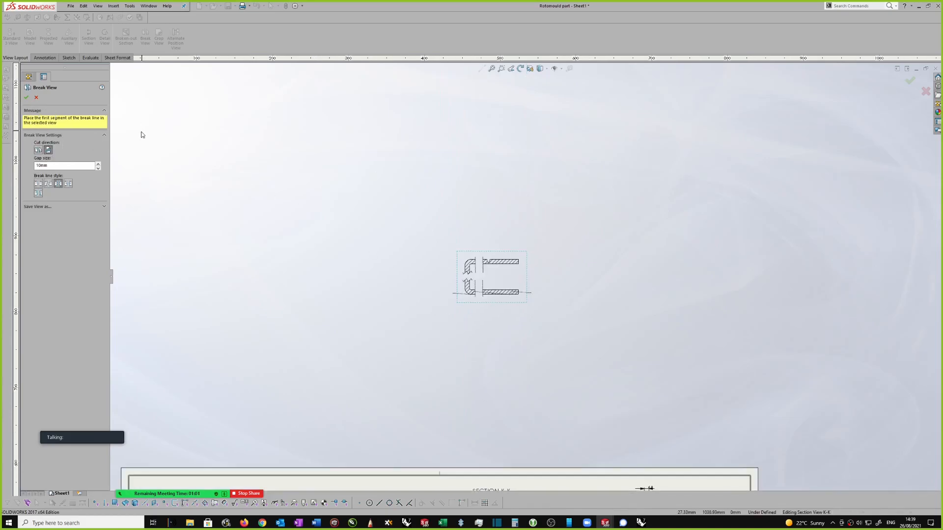
{"action": "left_click", "coordinate": [25, 99]}
{"action": "scroll", "coordinate": [337, 215], "scroll_direction": "down", "scroll_amount": 2}
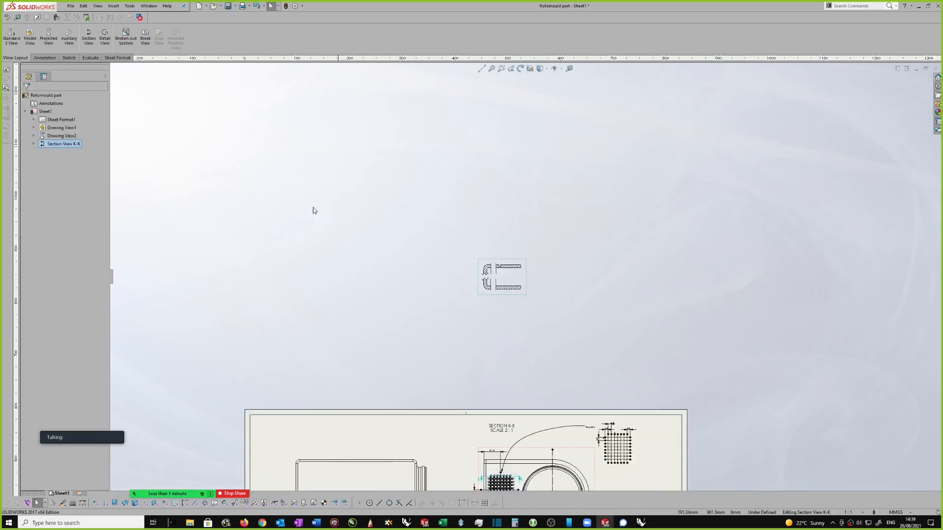
- Break the section view's alignment with its parent view and move it onto the sheet, directly below the slot grid pattern
{"action": "scroll", "coordinate": [445, 240], "scroll_direction": "down", "scroll_amount": 1}
{"action": "scroll", "coordinate": [530, 305], "scroll_direction": "up", "scroll_amount": 2}
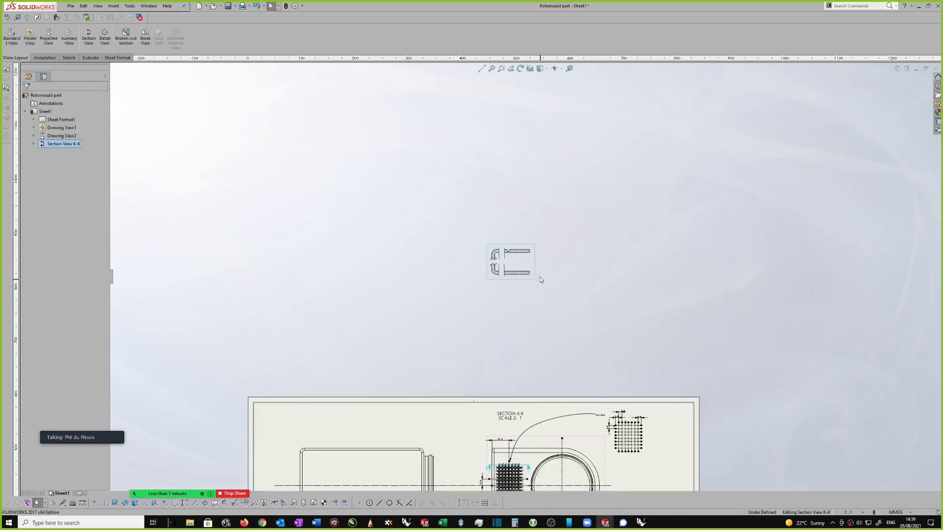
{"action": "left_click_drag", "start_coordinate": [537, 278], "coordinate": [538, 280]}
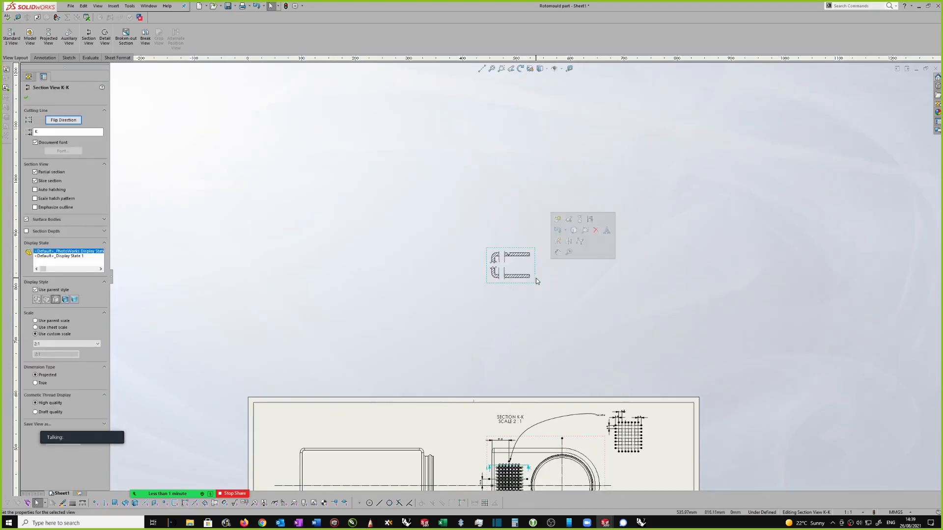
{"action": "right_click", "coordinate": [535, 277]}
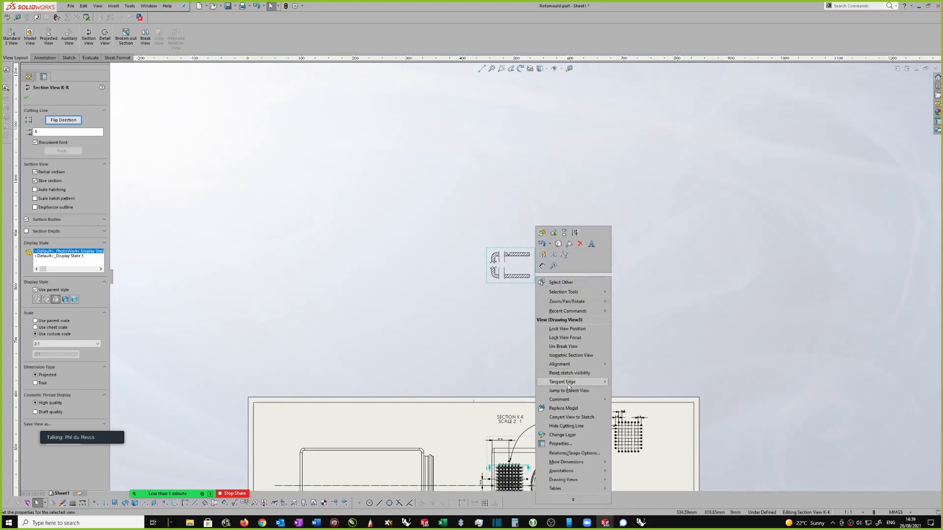
{"action": "mouse_move", "coordinate": [561, 365]}
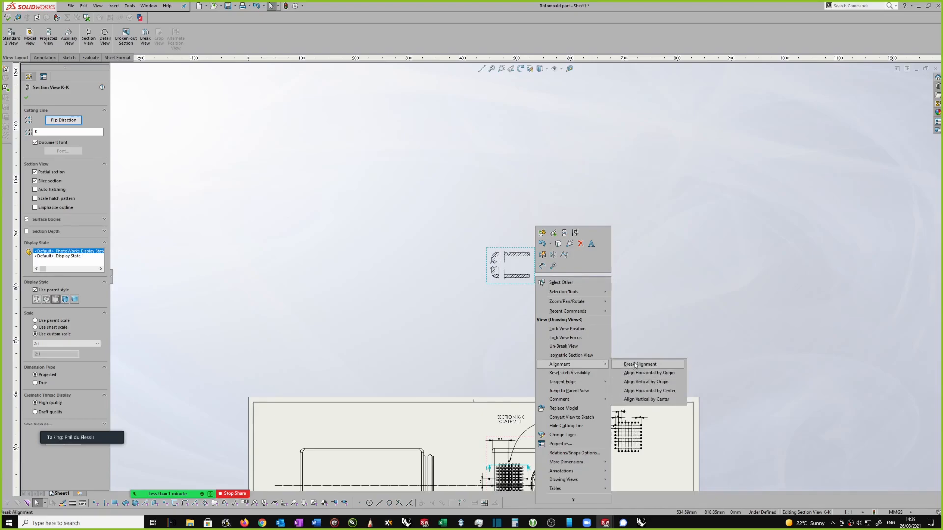
{"action": "left_click", "coordinate": [635, 365]}
{"action": "scroll", "coordinate": [540, 265], "scroll_direction": "down", "scroll_amount": 1}
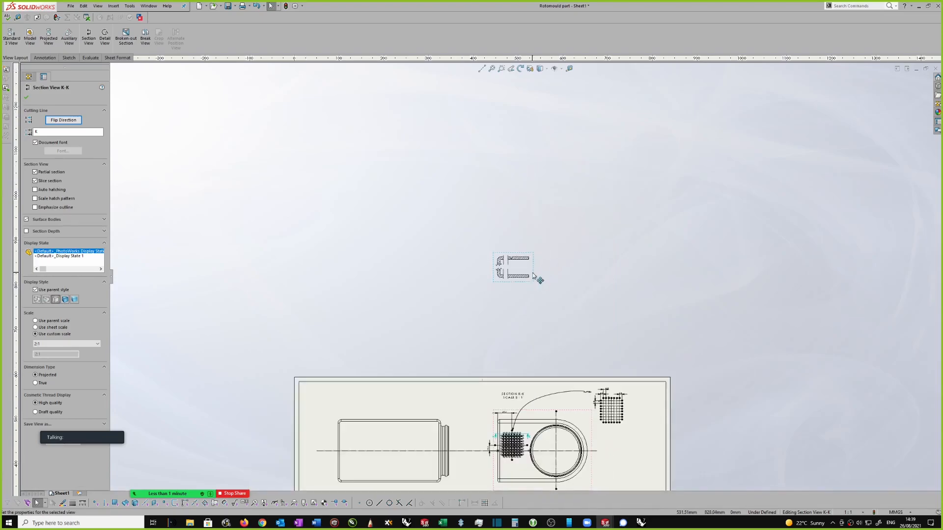
{"action": "left_click_drag", "start_coordinate": [649, 439], "coordinate": [642, 447]}
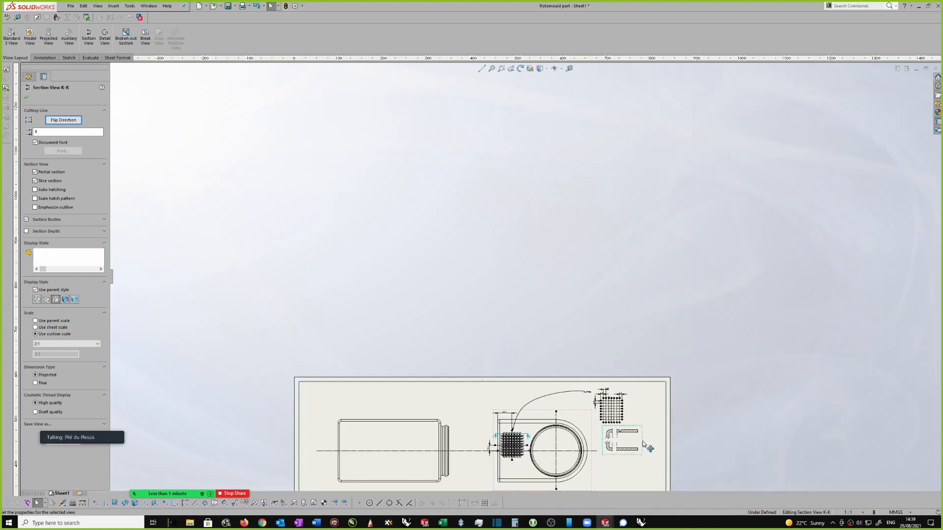
- Move the section view's name and scale label to just beneath the section view
{"action": "scroll", "coordinate": [619, 275], "scroll_direction": "up", "scroll_amount": 4}
{"action": "scroll", "coordinate": [642, 427], "scroll_direction": "down", "scroll_amount": 2}
{"action": "scroll", "coordinate": [587, 407], "scroll_direction": "up", "scroll_amount": 1}
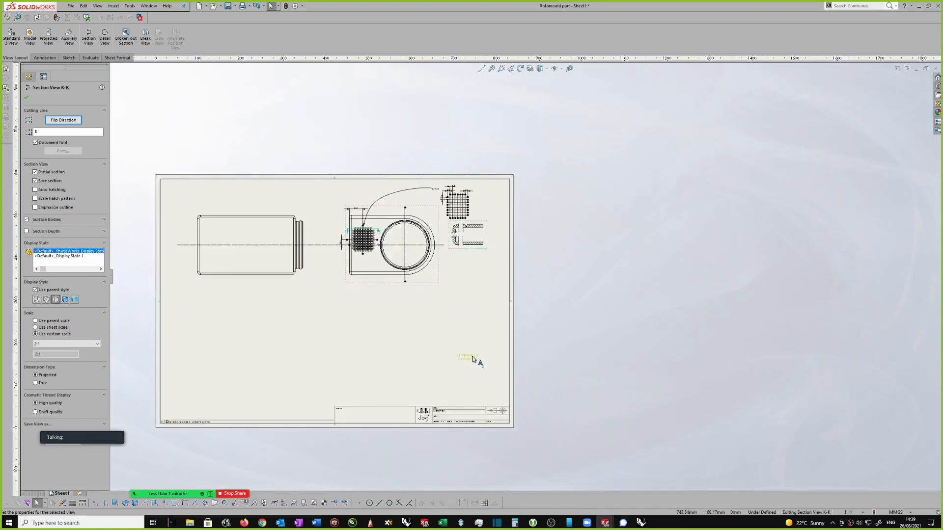
{"action": "left_click", "coordinate": [469, 259]}
{"action": "scroll", "coordinate": [487, 217], "scroll_direction": "up", "scroll_amount": 4}
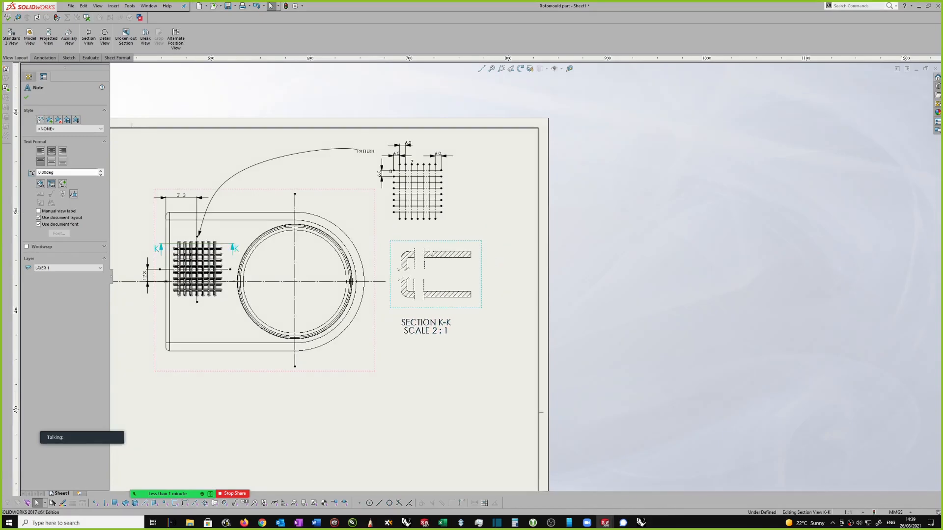
- Dimension the slot's width between its two side walls in the section view, placing the dimension above the slot
{"action": "left_click", "coordinate": [486, 252]}
{"action": "scroll", "coordinate": [465, 248], "scroll_direction": "up", "scroll_amount": 5}
{"action": "scroll", "coordinate": [437, 232], "scroll_direction": "up", "scroll_amount": 1}
{"action": "left_click", "coordinate": [488, 196]}
{"action": "right_click_drag", "start_coordinate": [488, 196], "coordinate": [482, 101]}
{"action": "scroll", "coordinate": [386, 252], "scroll_direction": "up", "scroll_amount": 2}
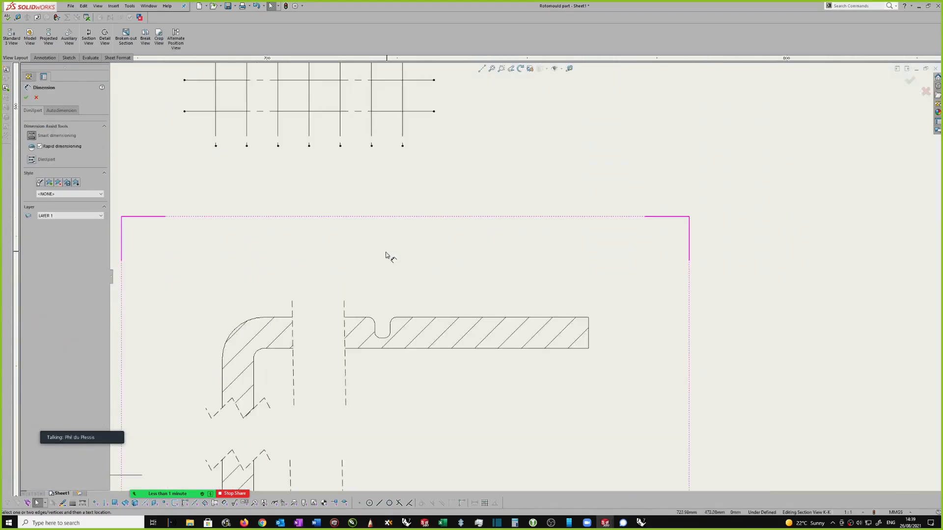
{"action": "left_click", "coordinate": [377, 328]}
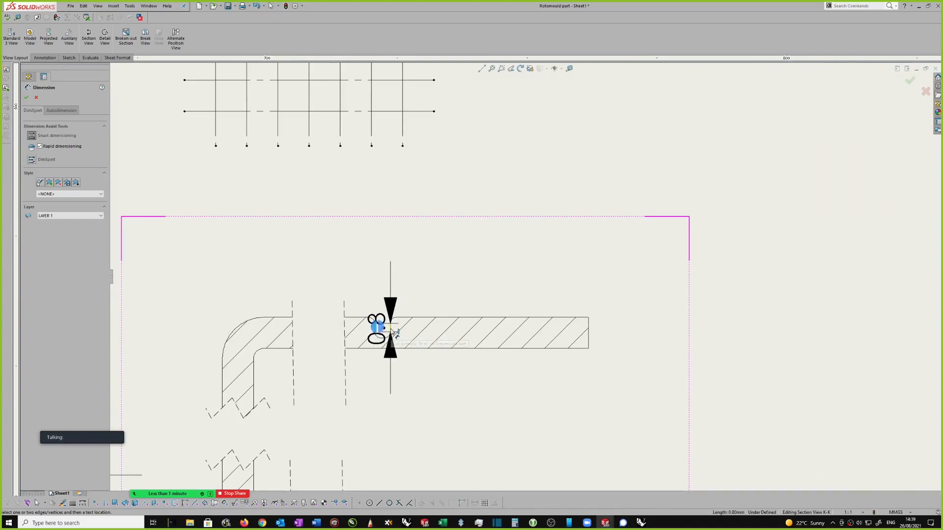
{"action": "left_click", "coordinate": [390, 329]}
{"action": "left_click", "coordinate": [381, 268]}
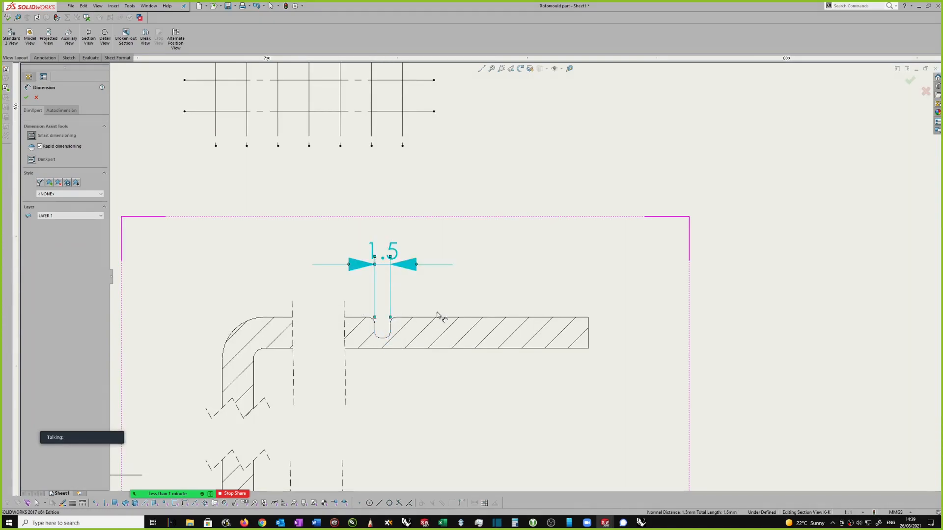
- Dimension the slot's depth beyond the wall's free end, and the fillet radius at the slot's mouth above the rounded corner
{"action": "left_click", "coordinate": [404, 319]}
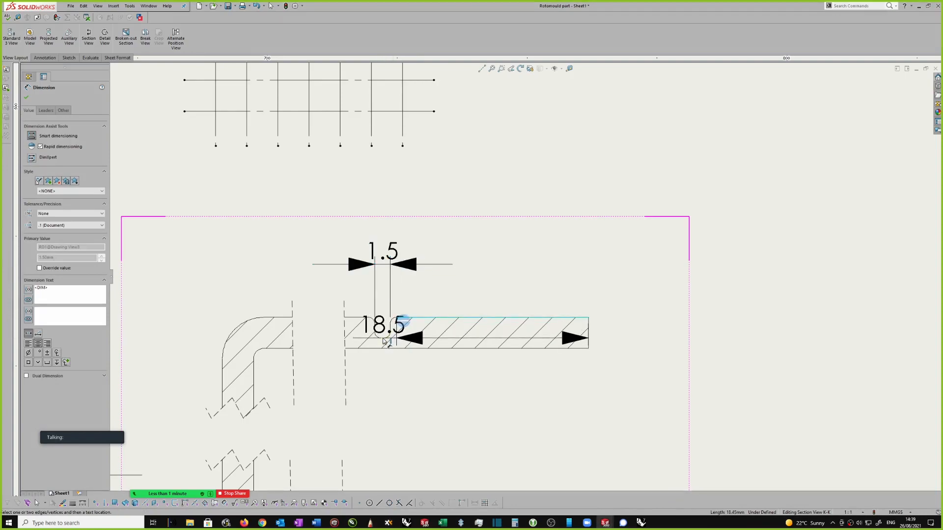
{"action": "left_click", "coordinate": [384, 338]}
{"action": "left_click", "coordinate": [638, 257]}
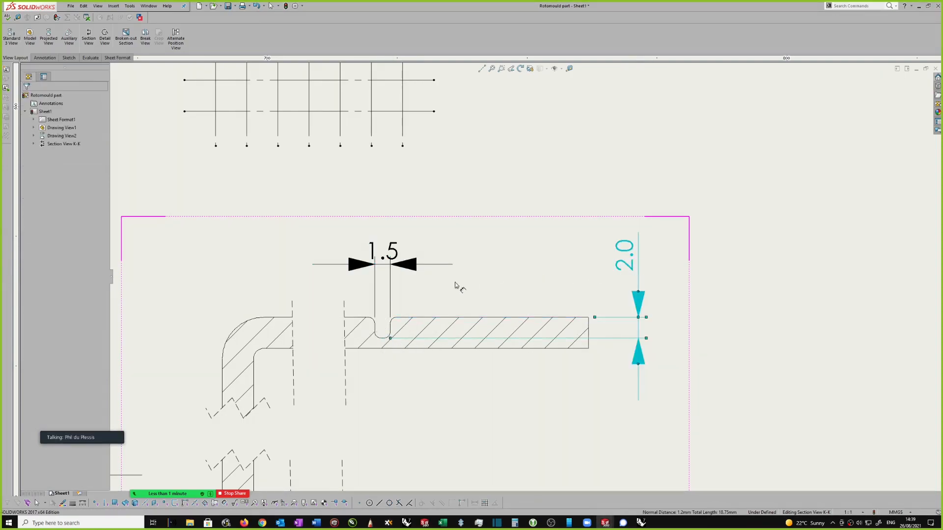
{"action": "left_click", "coordinate": [393, 322]}
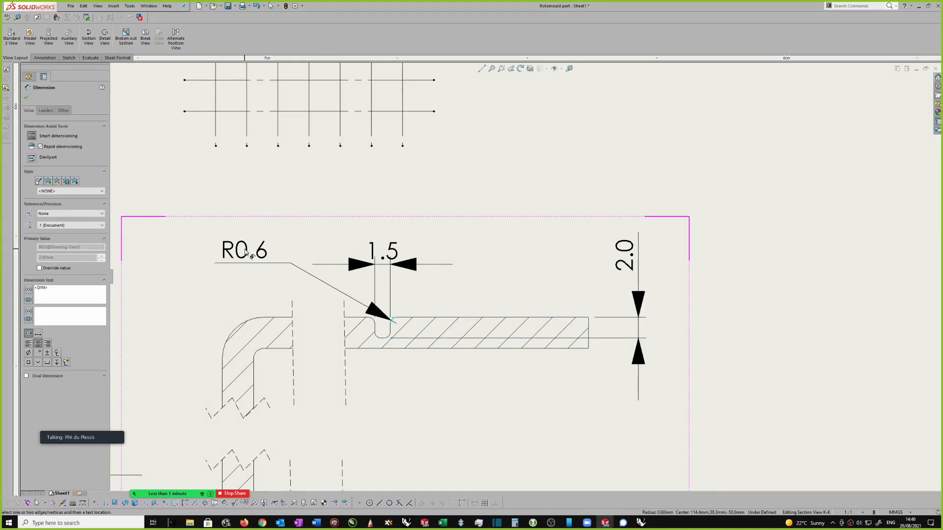
{"action": "left_click", "coordinate": [245, 247]}
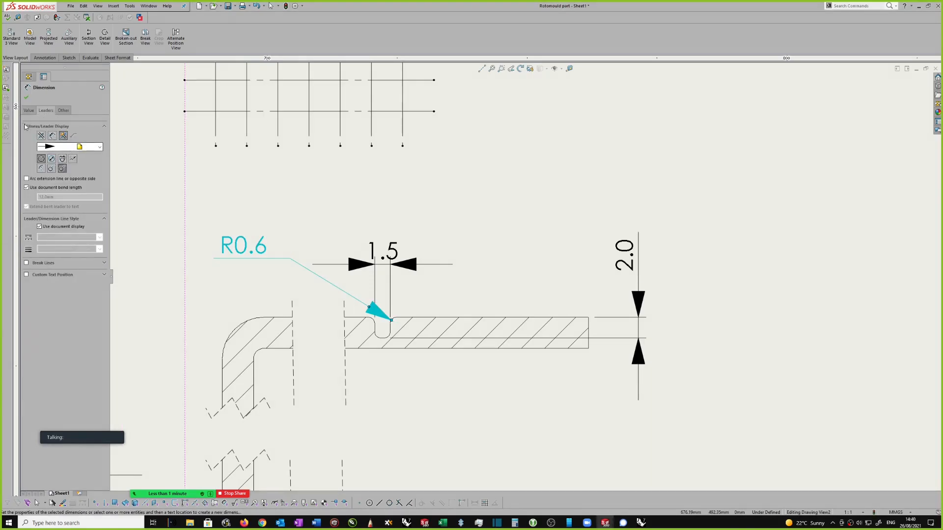
{"action": "left_click", "coordinate": [26, 97]}
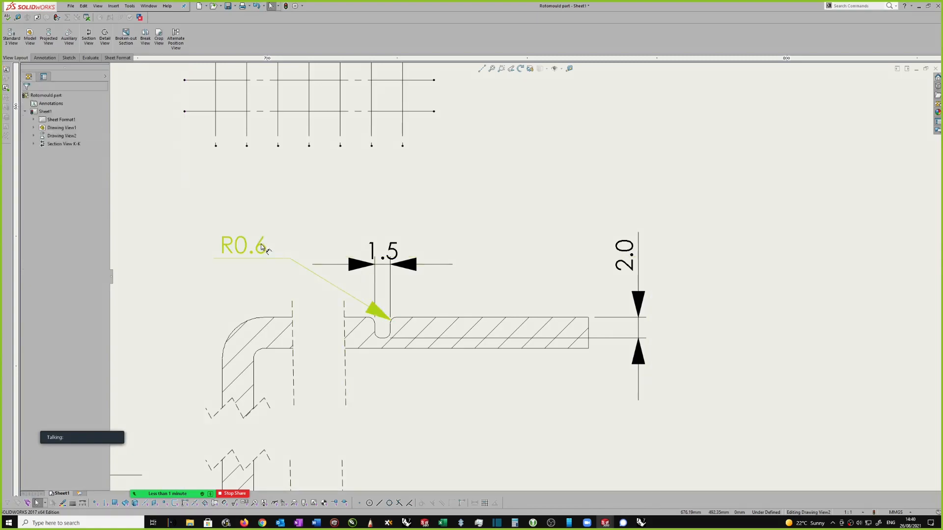
- Append "ALL FILLETS" to the slot's fillet radius dimension and move the callout up, away from the slot width dimension
{"action": "left_click", "coordinate": [263, 245]}
{"action": "mouse_move", "coordinate": [282, 220]}
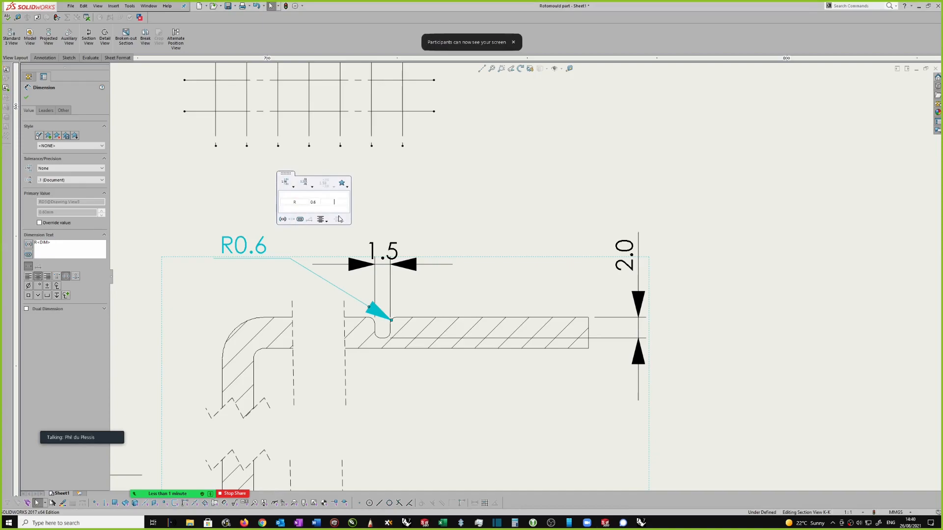
{"action": "type", "text": "all"}
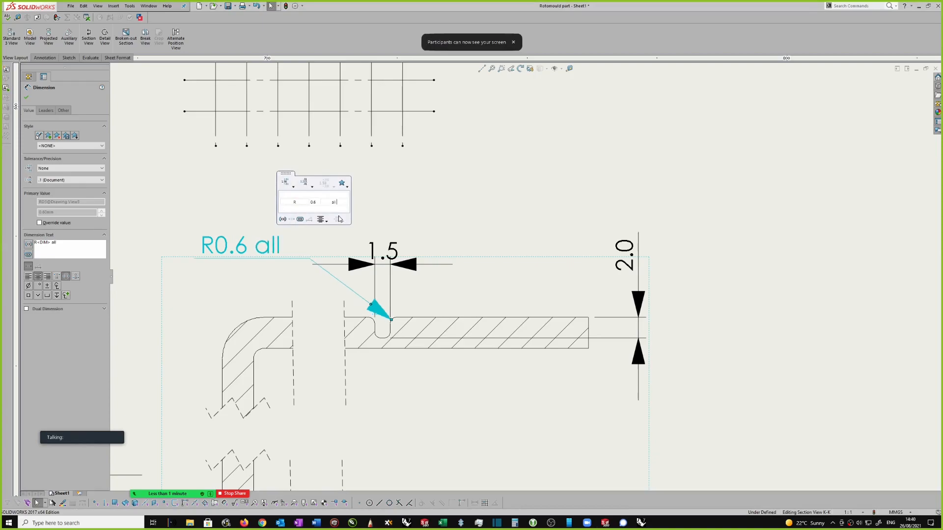
{"action": "key", "text": "BackSpace"}
{"action": "key", "text": "BackSpace"}
{"action": "key", "text": "BackSpace"}
{"action": "key", "text": "BackSpace"}
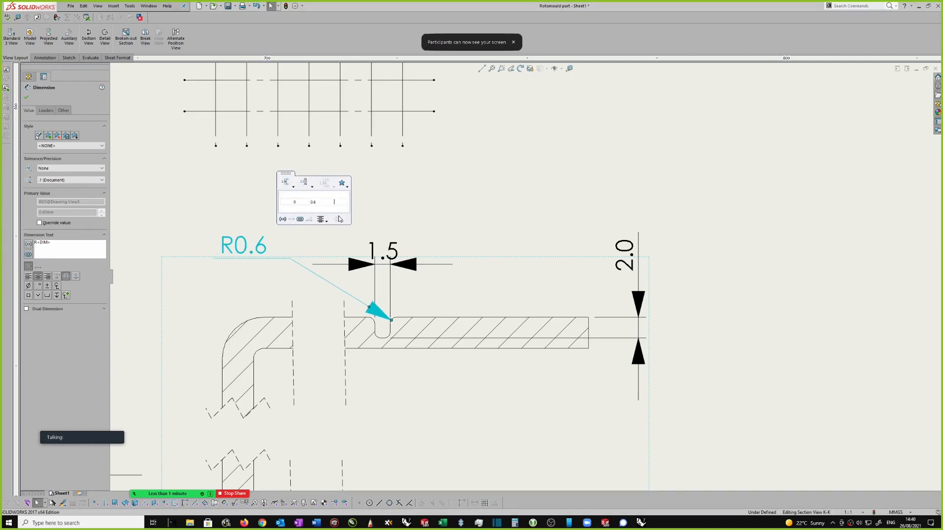
{"action": "type", "text": "ALL FILL"}
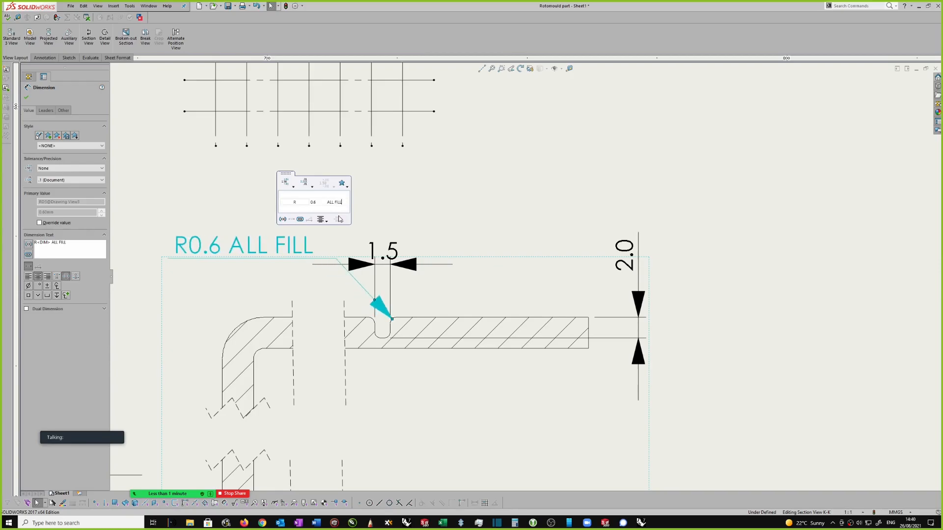
{"action": "type", "text": "ETS"}
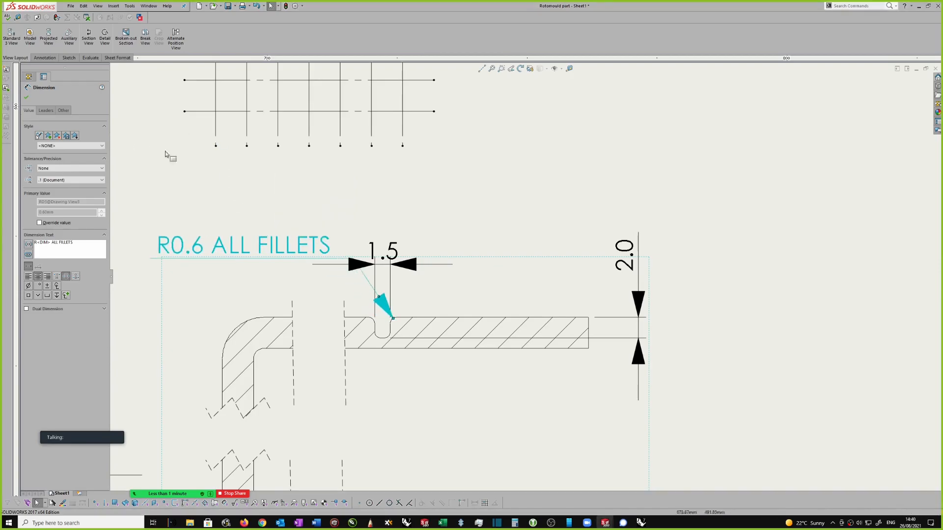
{"action": "left_click", "coordinate": [212, 175]}
{"action": "scroll", "coordinate": [213, 177], "scroll_direction": "up", "scroll_amount": 1}
{"action": "left_click_drag", "start_coordinate": [309, 250], "coordinate": [291, 224]}
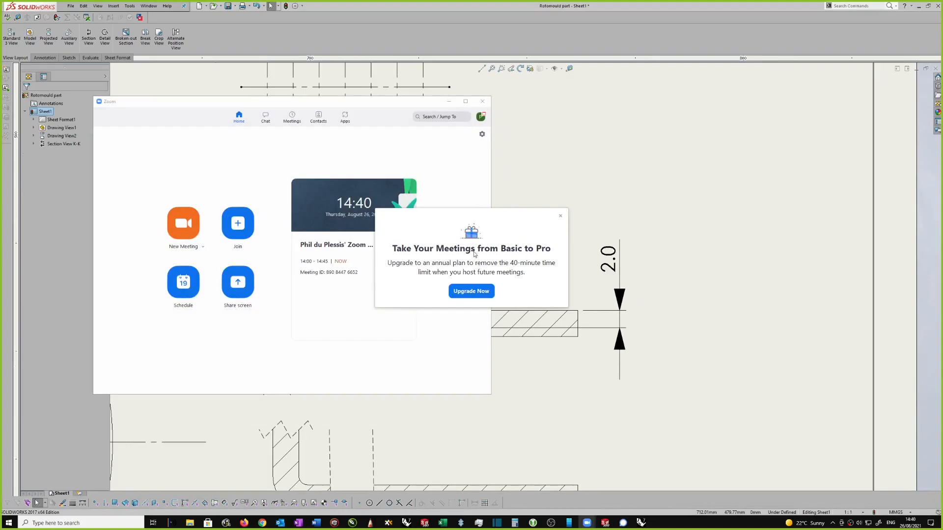